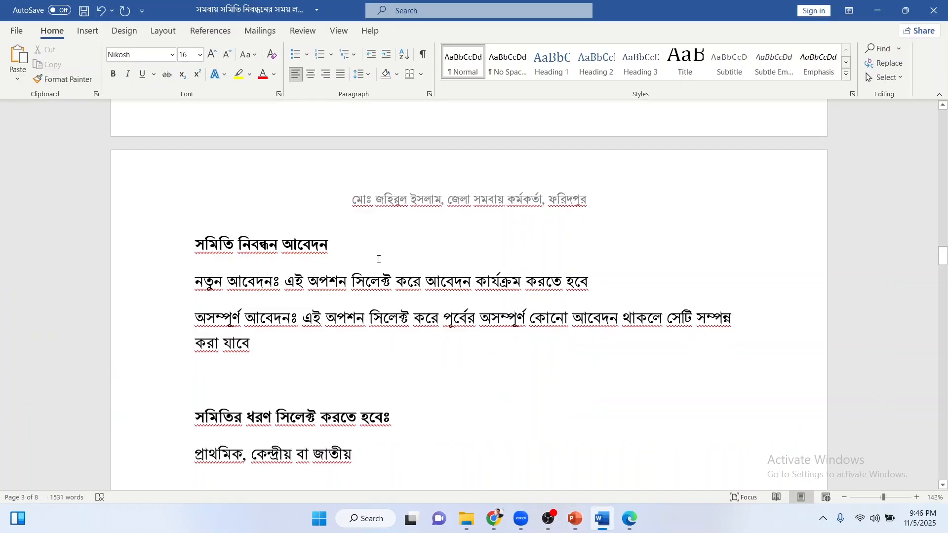
Point out the সমিতি নিবন্ধন আবেদন heading, the new-application option and the প্রাথমিক society type.
left_click_drag(189, 242, 324, 256)
left_click(340, 254)
left_click(293, 281)
left_click_drag(286, 281, 595, 286)
left_click(592, 285)
scroll(327, 349, "down", 3)
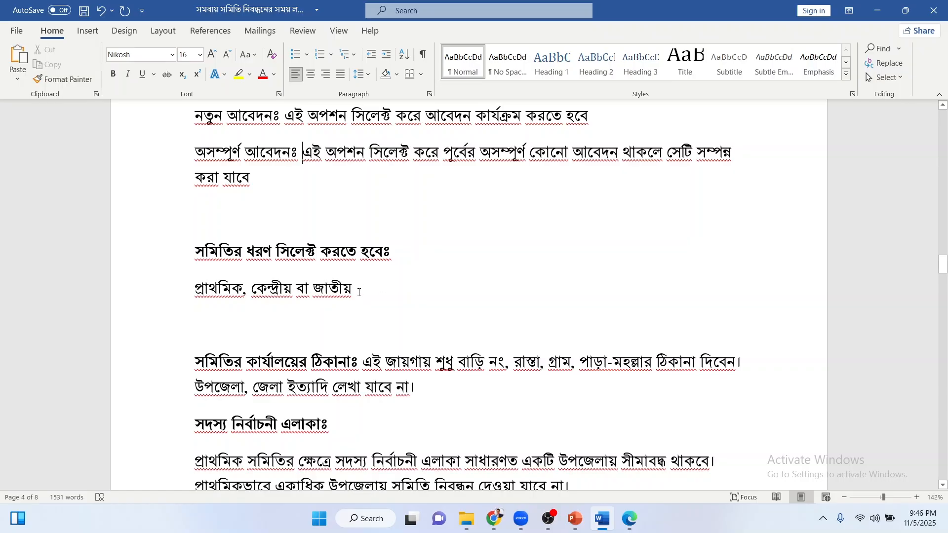
left_click_drag(359, 292, 201, 267)
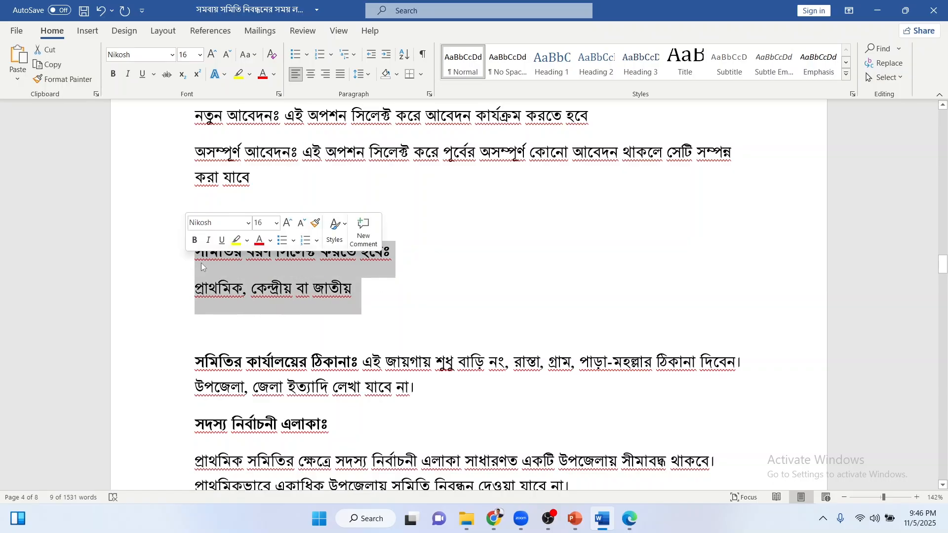
left_click(206, 263)
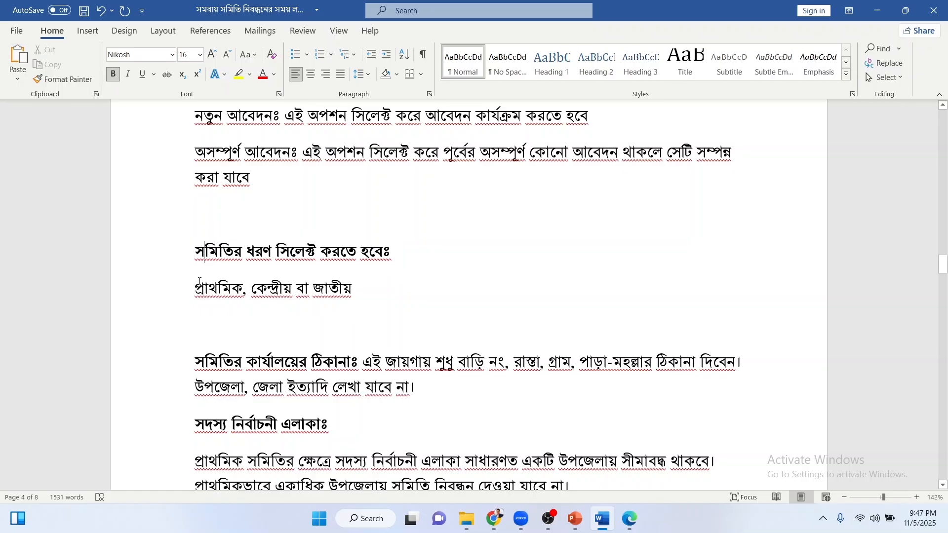
left_click_drag(207, 290, 228, 294)
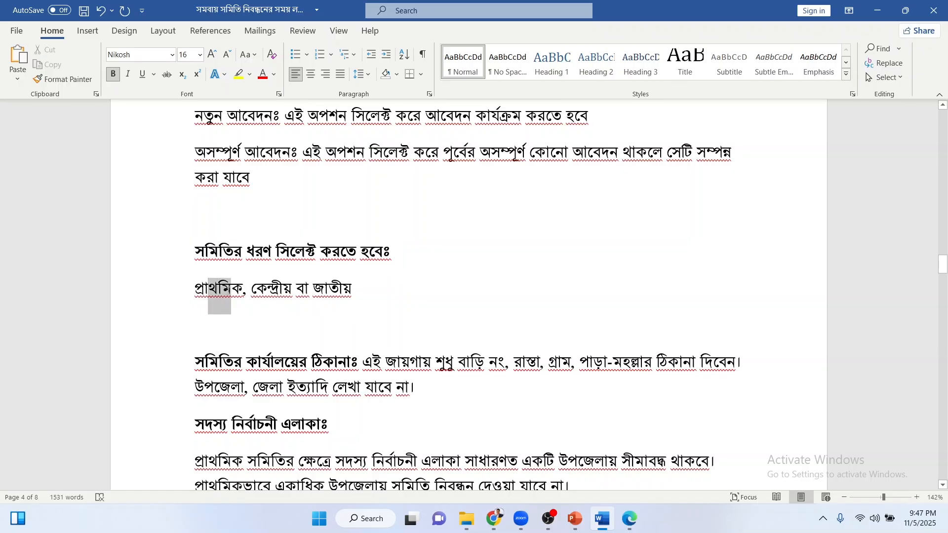
left_click(230, 292)
left_click(243, 290)
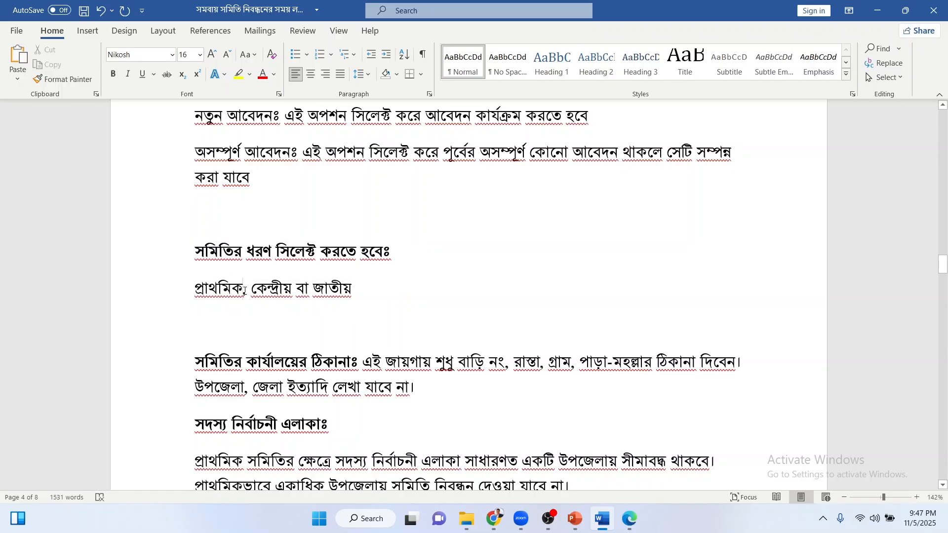
left_click_drag(243, 290, 196, 294)
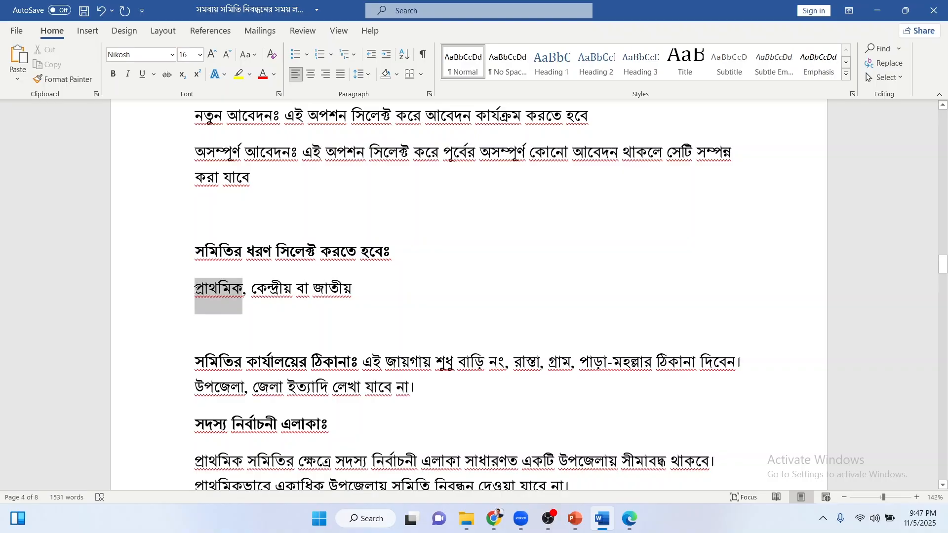
left_click(196, 294)
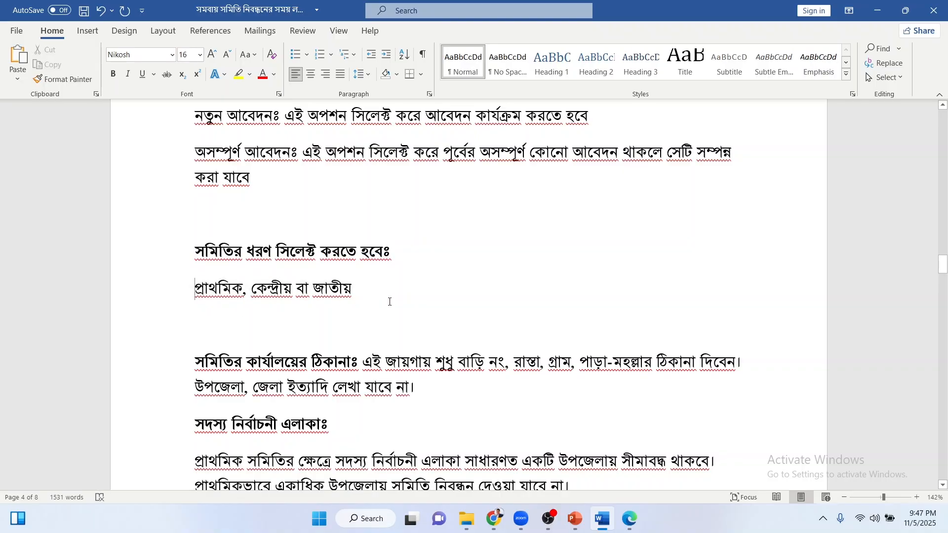
Highlight the office address label and the rule forbidding upazila and district names.
scroll(389, 302, "down", 2)
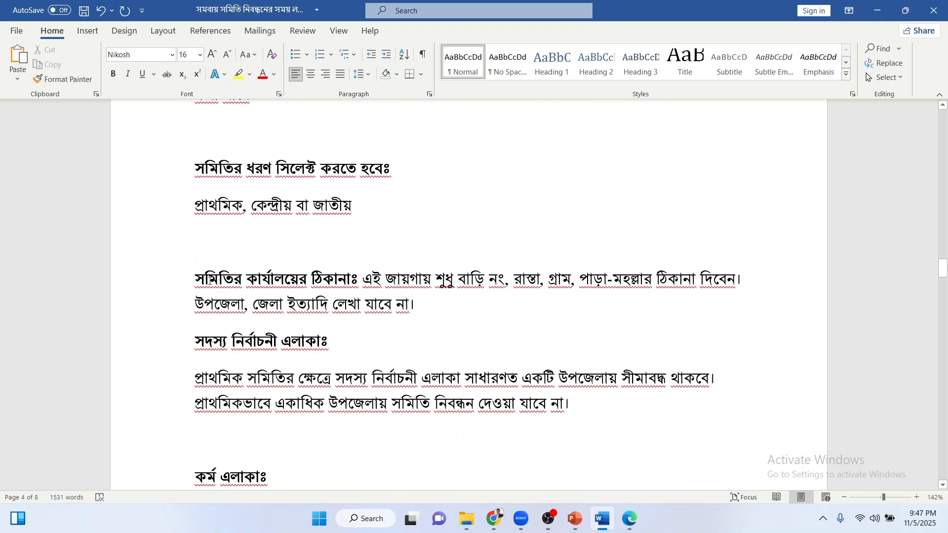
left_click_drag(195, 279, 355, 284)
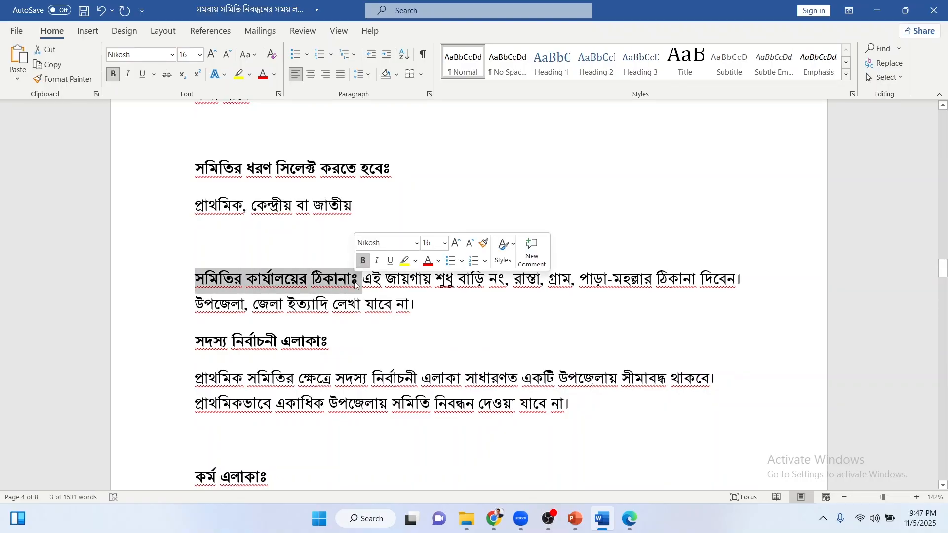
left_click(371, 280)
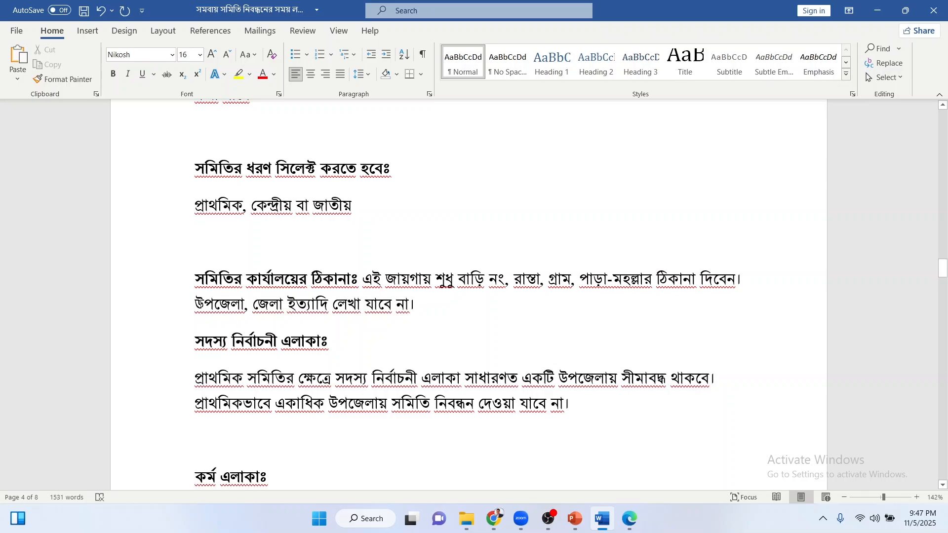
left_click_drag(200, 304, 421, 296)
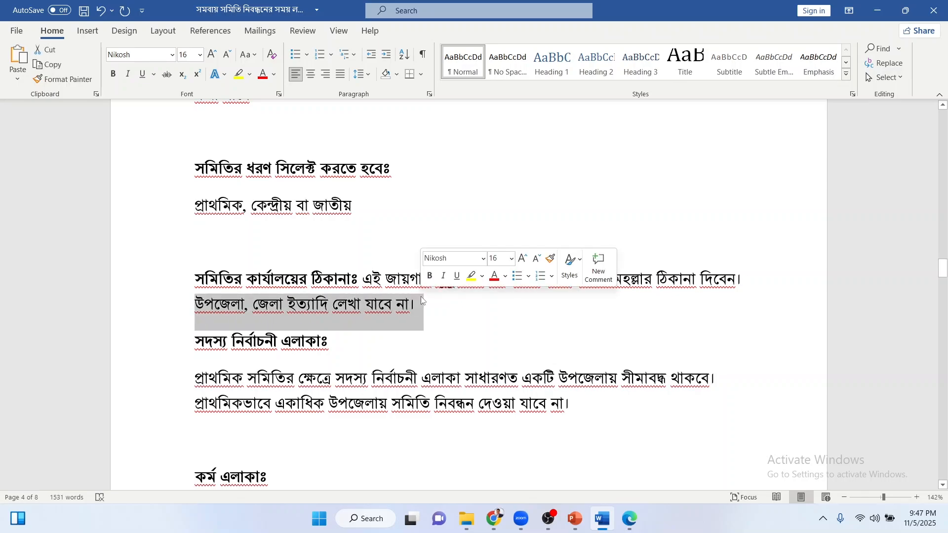
left_click(423, 304)
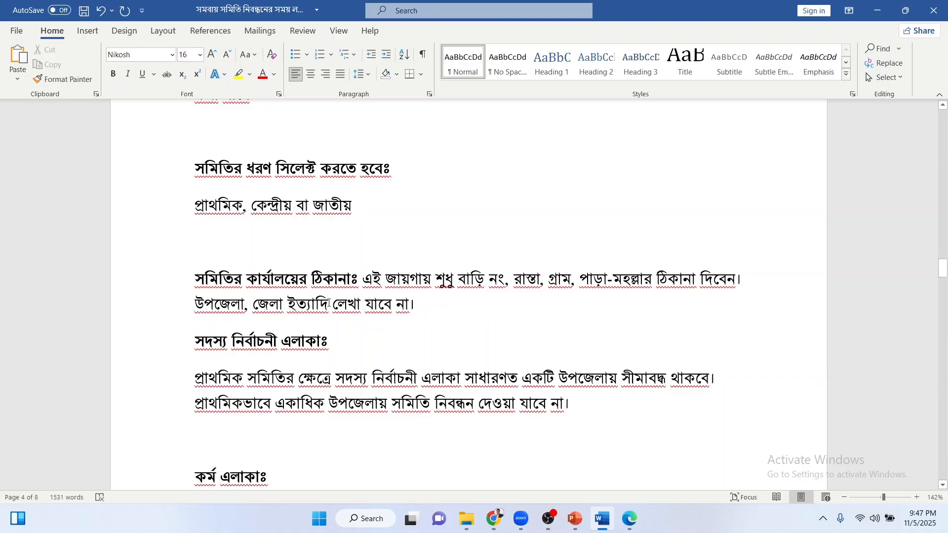
scroll(429, 298, "down", 3)
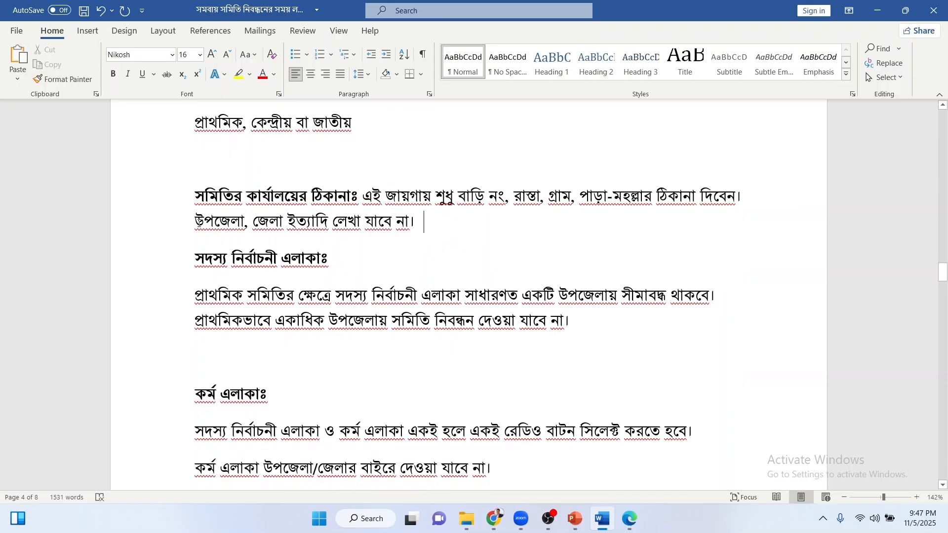
left_click_drag(197, 222, 424, 224)
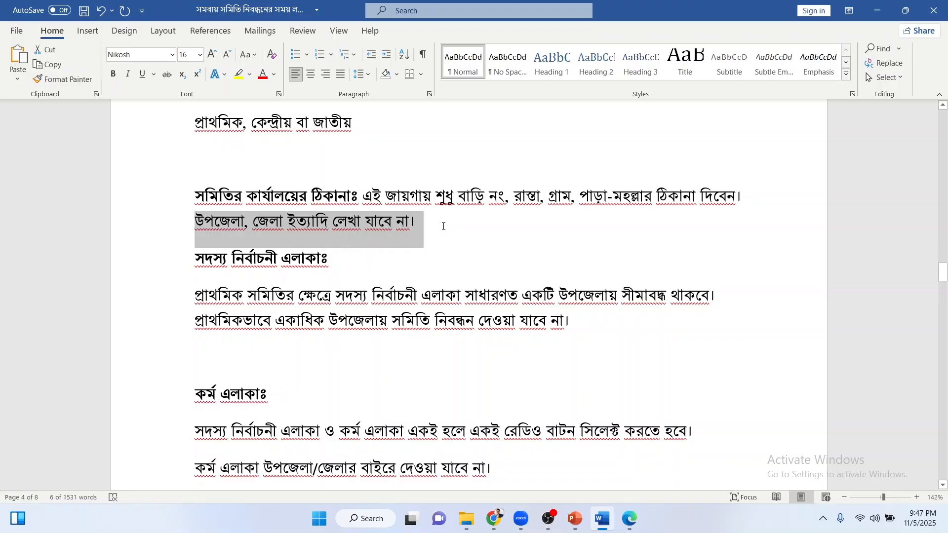
left_click(307, 275)
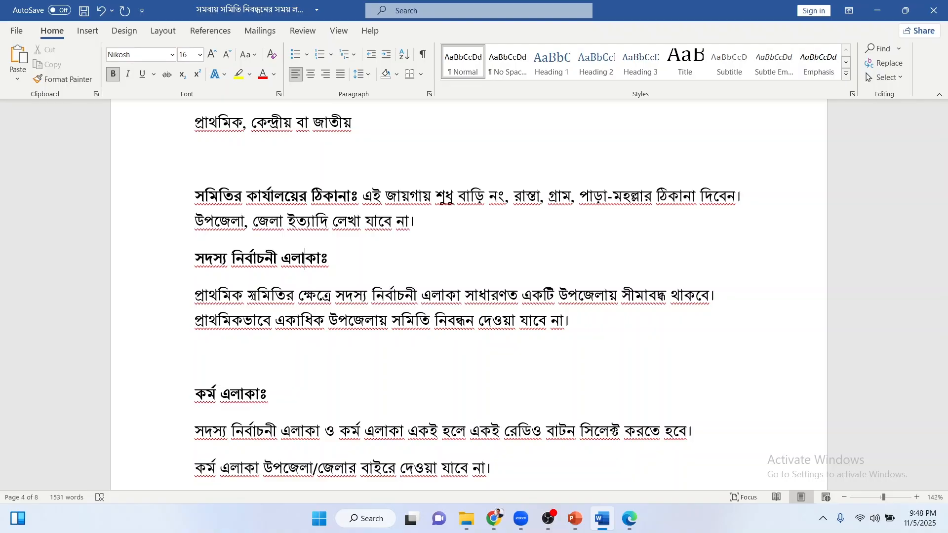
Point out the formation date rule, the first-meeting date sentence and the member fee paragraph.
scroll(252, 297, "down", 1)
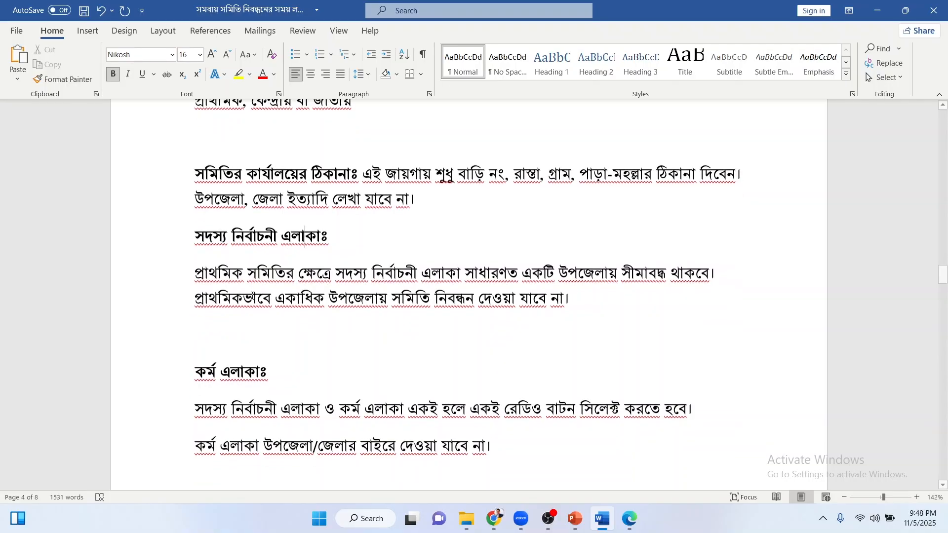
scroll(251, 297, "down", 1)
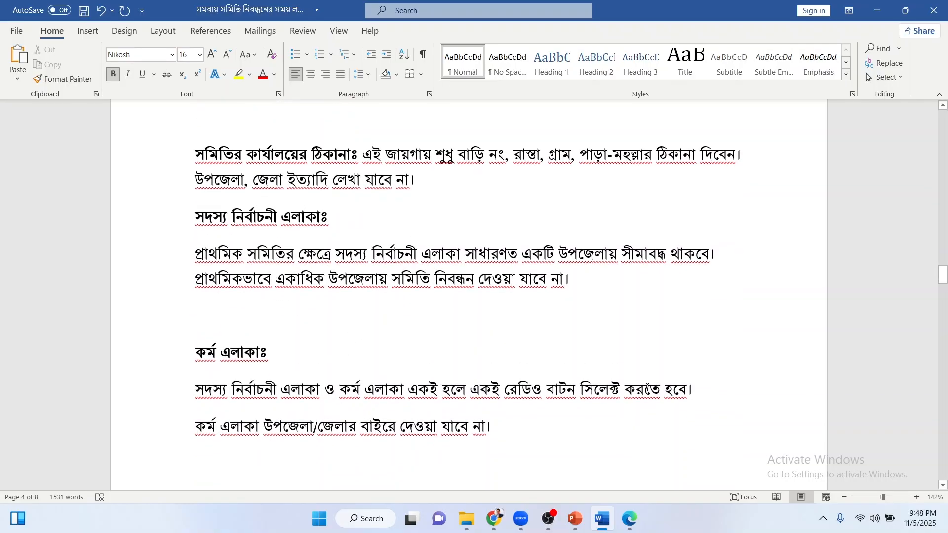
scroll(679, 387, "down", 2)
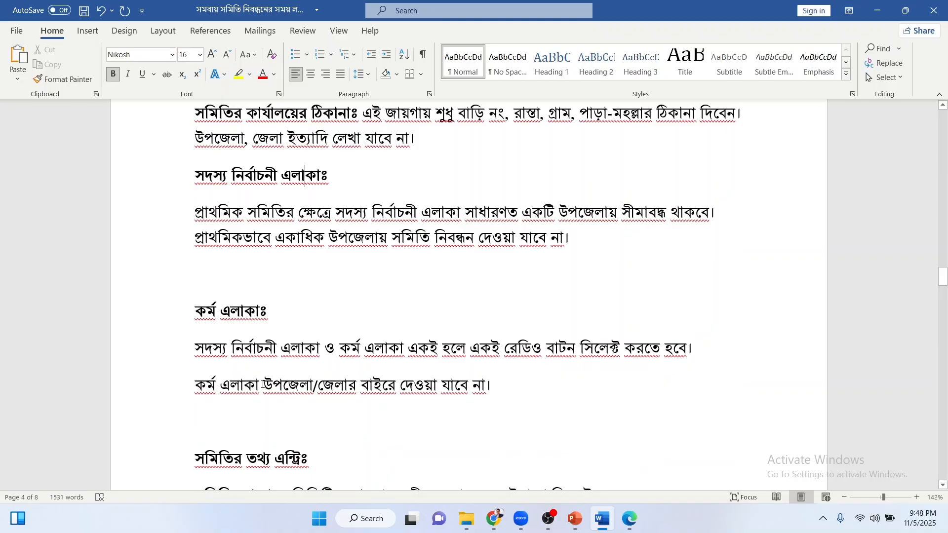
scroll(271, 378, "down", 1)
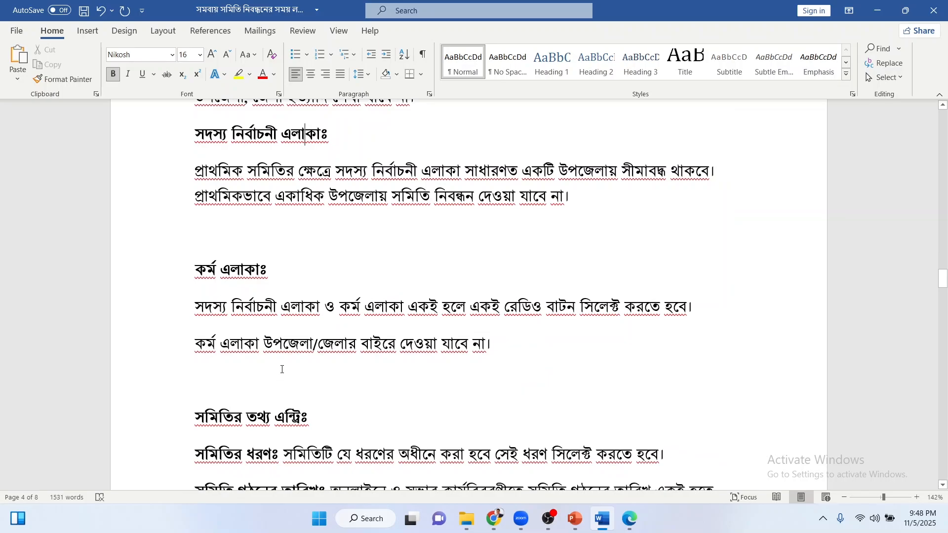
scroll(282, 369, "down", 3)
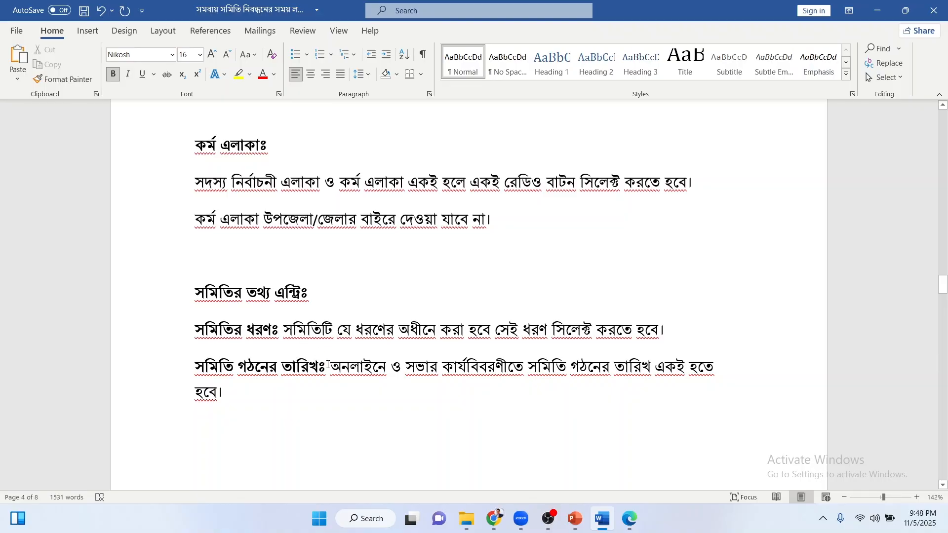
left_click_drag(328, 366, 527, 369)
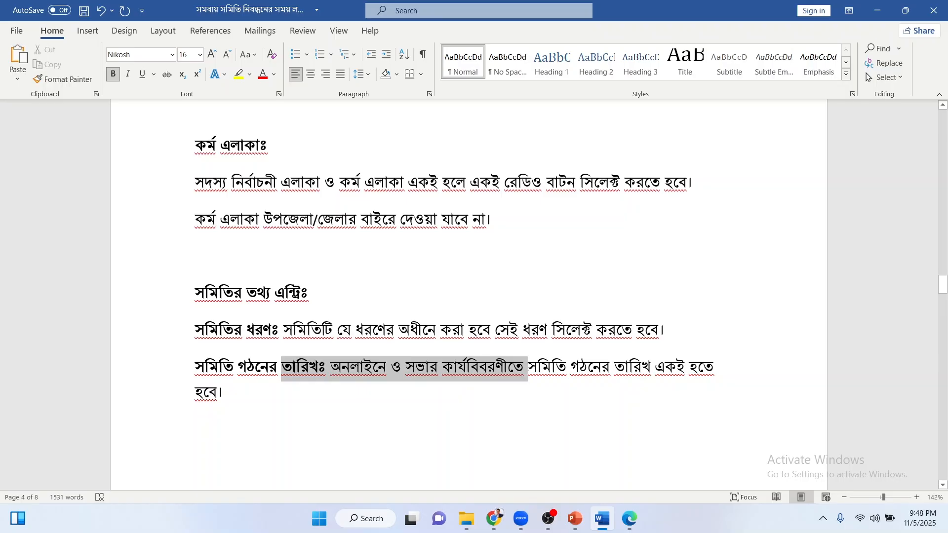
left_click(527, 368)
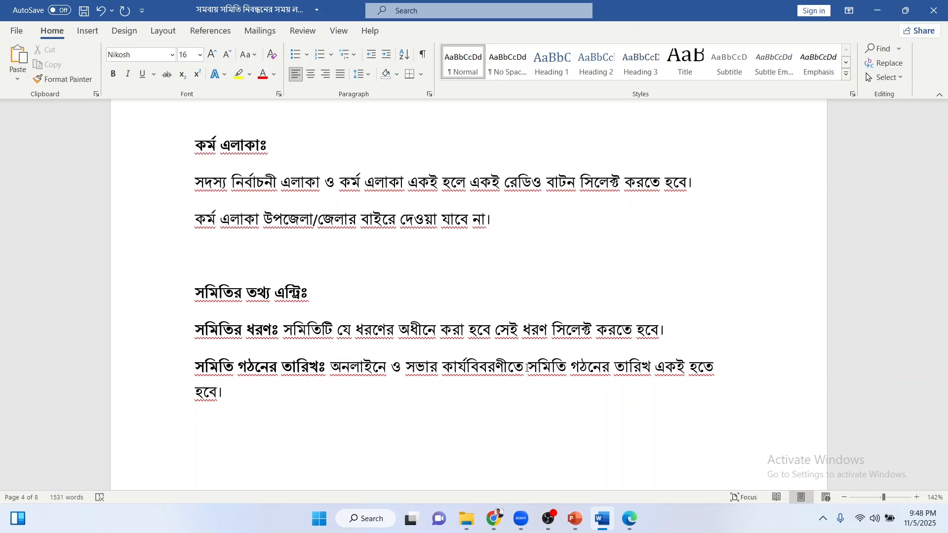
scroll(476, 372, "down", 5)
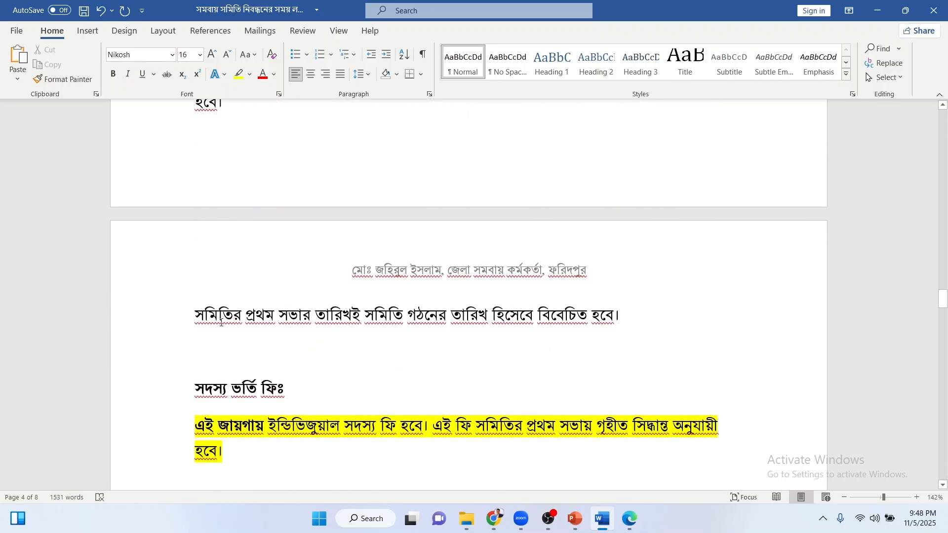
left_click_drag(195, 316, 710, 321)
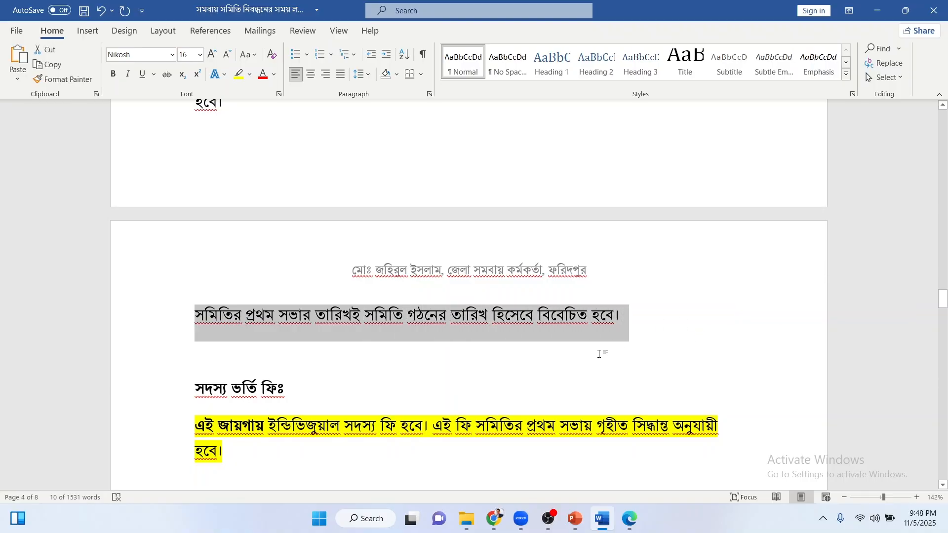
left_click(375, 368)
scroll(375, 368, "down", 2)
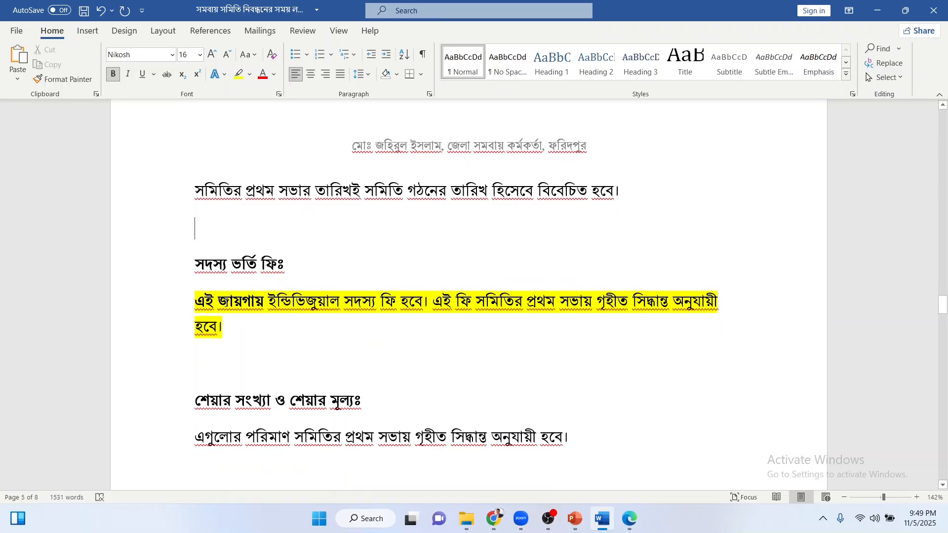
left_click(432, 301)
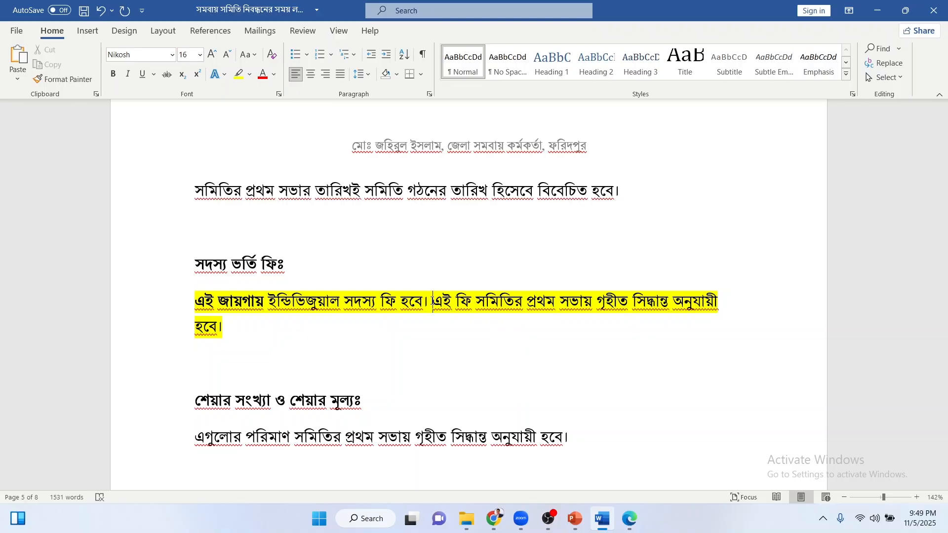
left_click(180, 303)
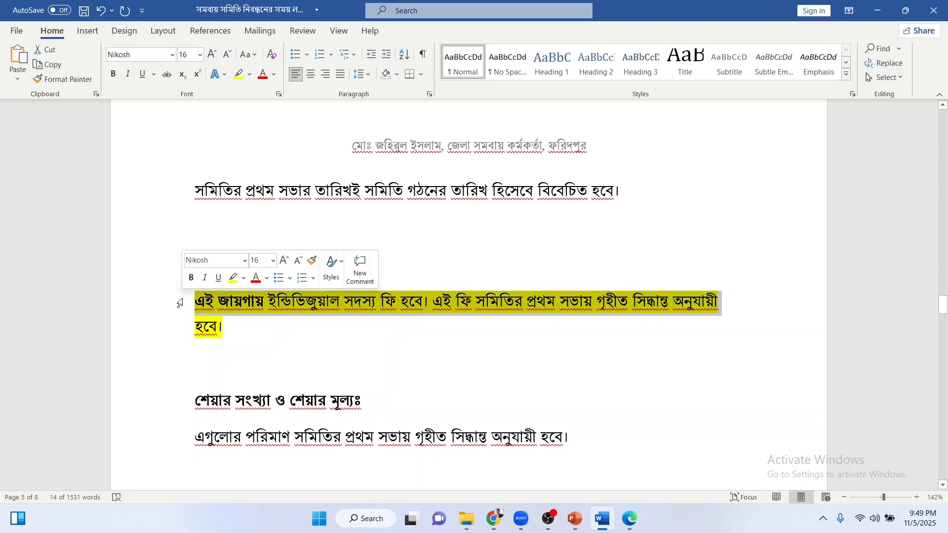
left_click(414, 326)
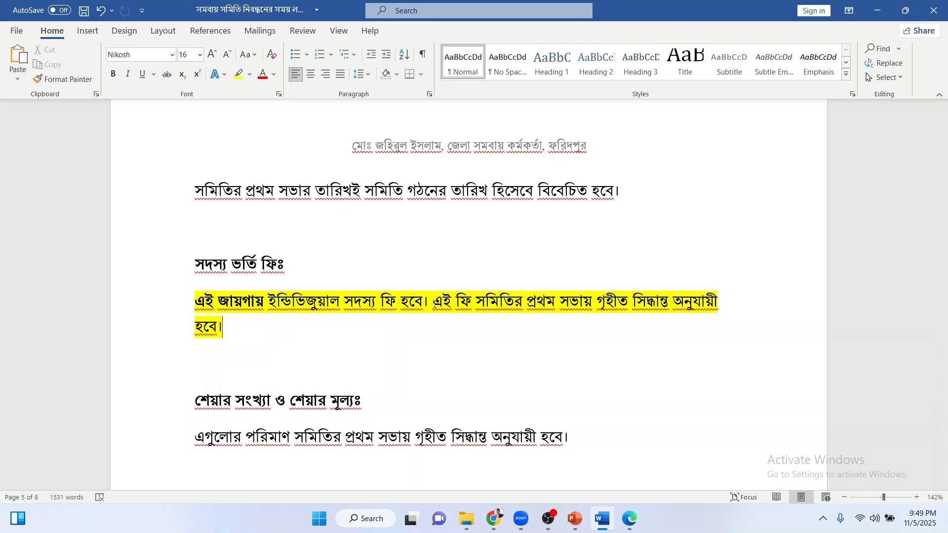
left_click(434, 303)
Point out the sold-shares heading and the text after the mobile-number heading.
scroll(375, 316, "down", 1)
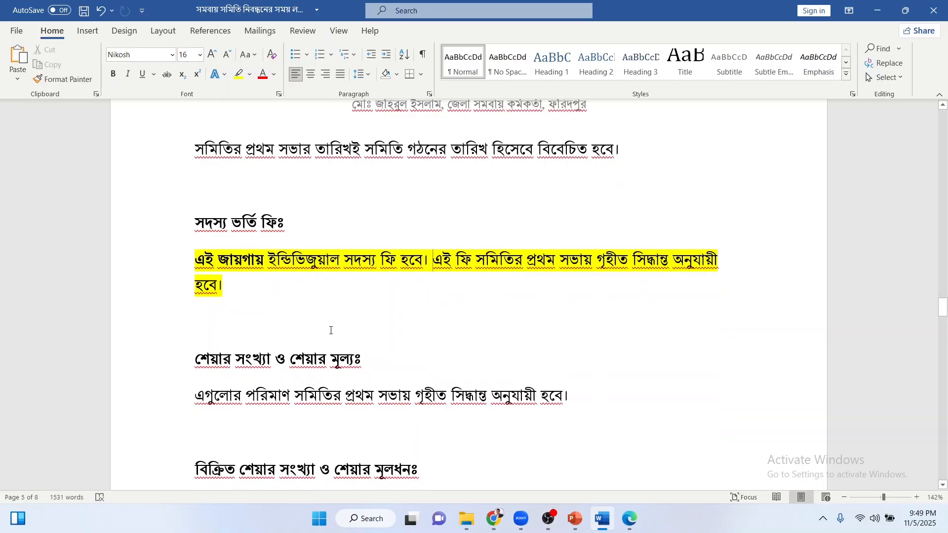
scroll(316, 316, "down", 2)
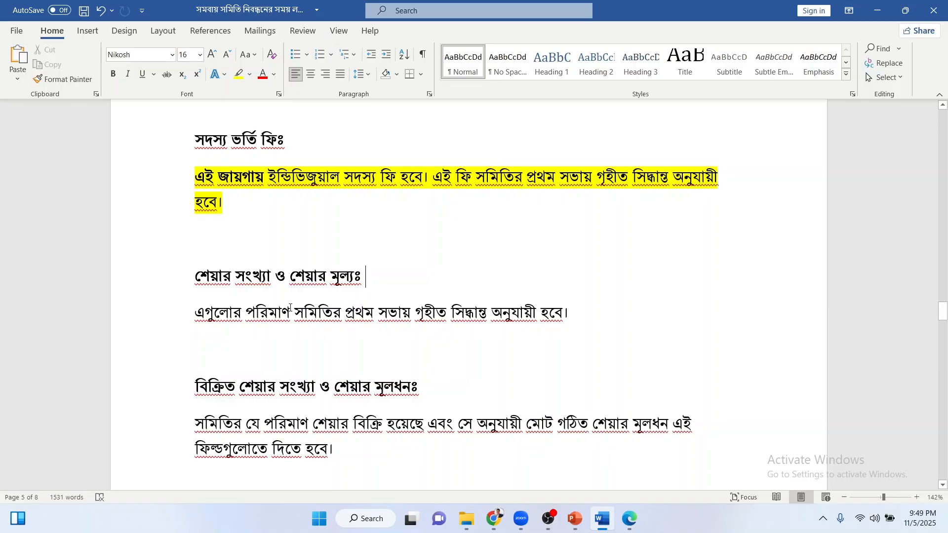
scroll(340, 352, "down", 2)
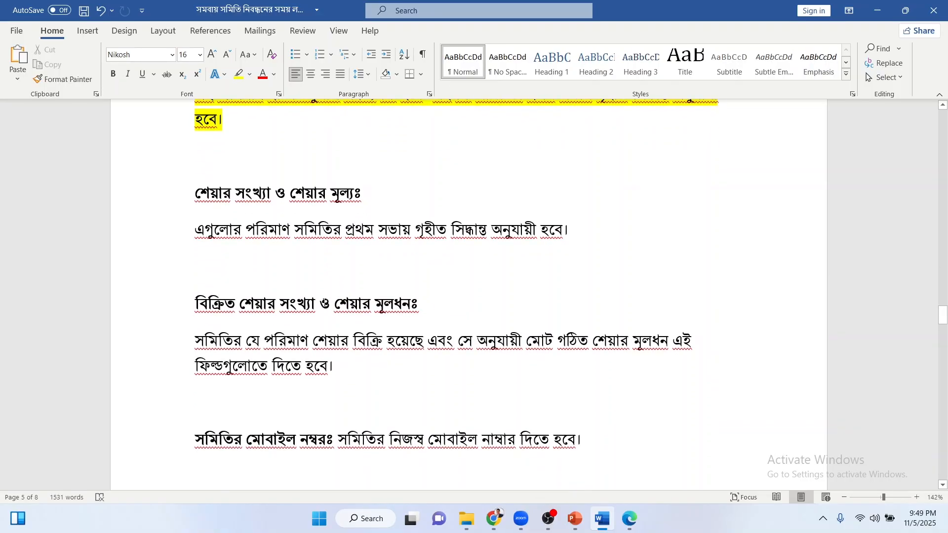
double_click(325, 305)
left_click(325, 306)
scroll(302, 366, "down", 3)
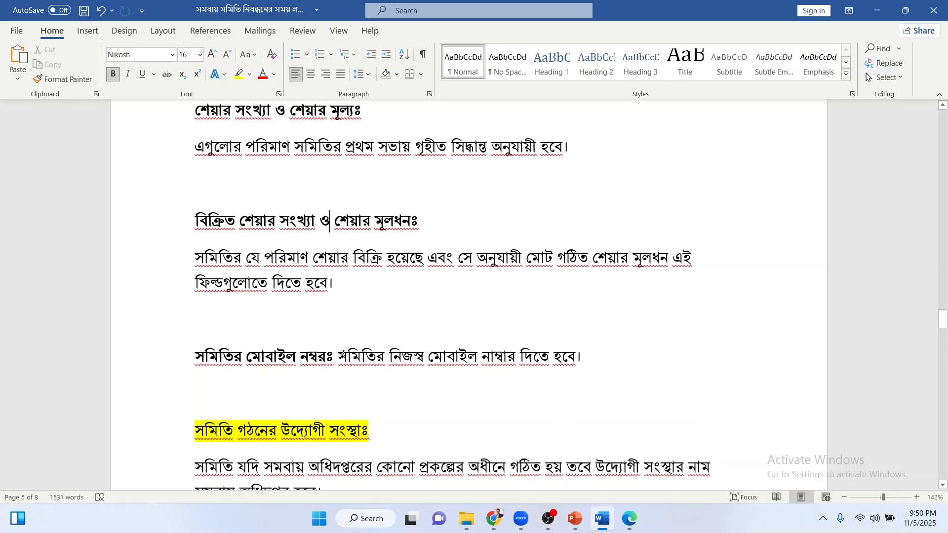
left_click_drag(343, 355, 581, 355)
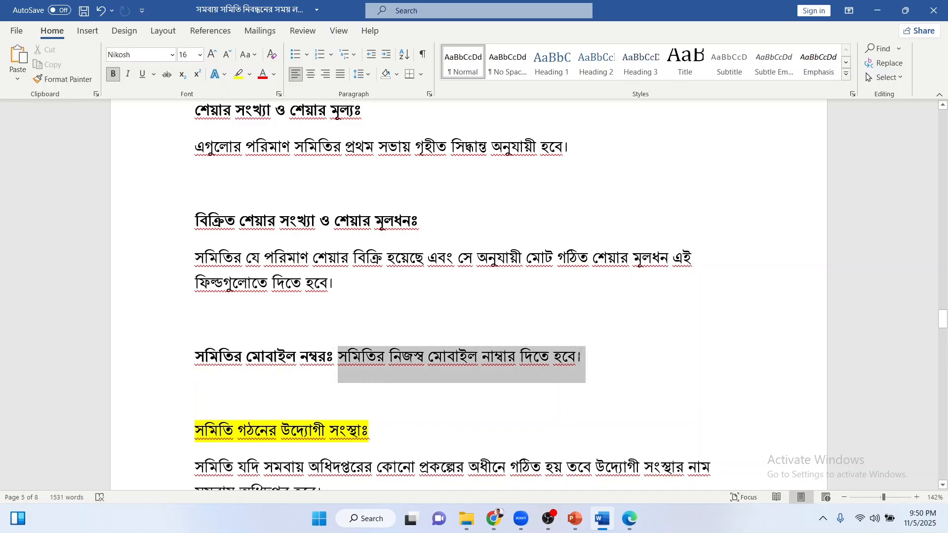
left_click(582, 355)
Highlight the organizing-body heading and the word স্বউদ্যোগে in the self-initiative sentence.
scroll(447, 363, "down", 3)
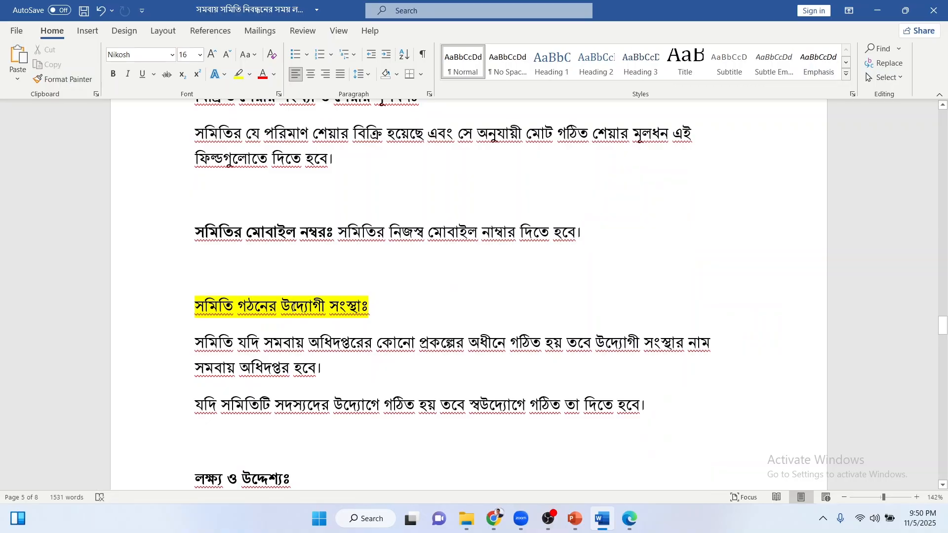
left_click(370, 305)
left_click_drag(370, 305, 184, 311)
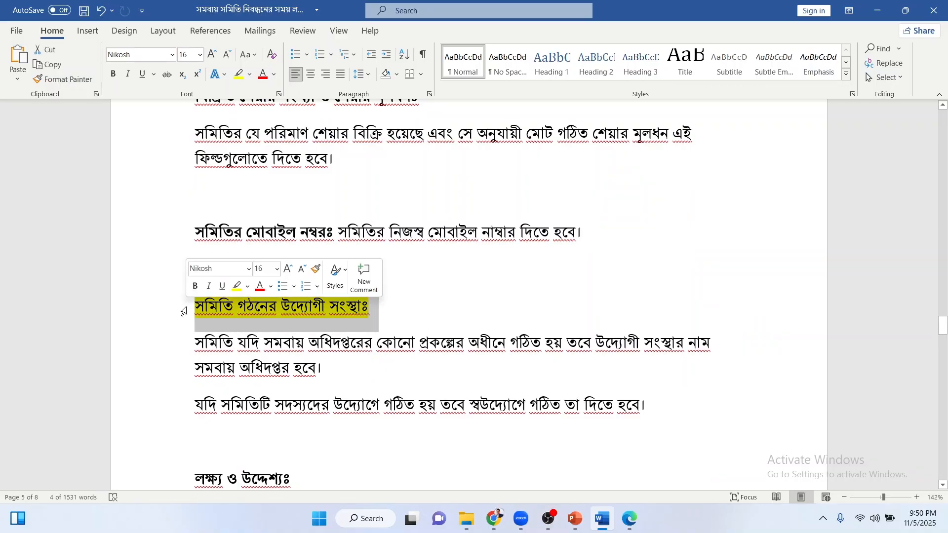
left_click(194, 305)
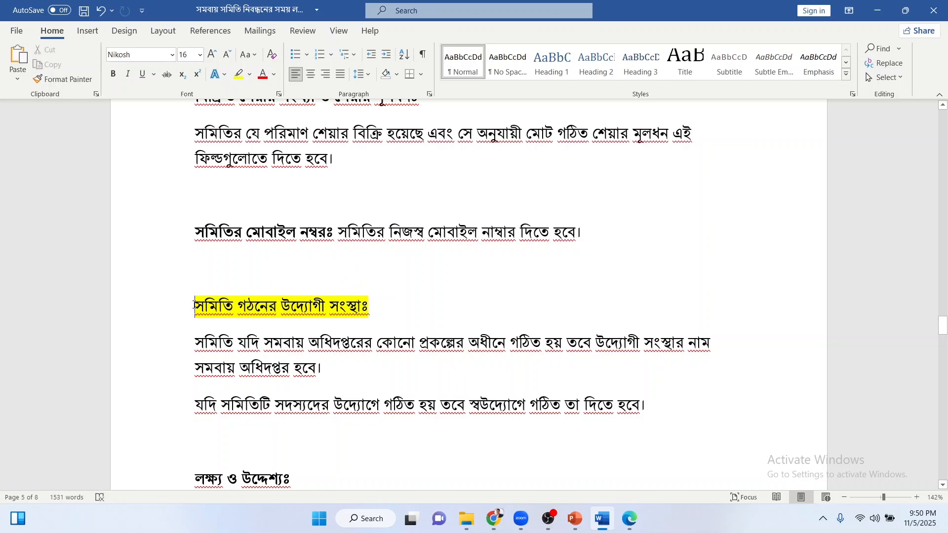
left_click(386, 305)
left_click(222, 406)
left_click_drag(469, 405, 525, 408)
scroll(518, 402, "down", 3)
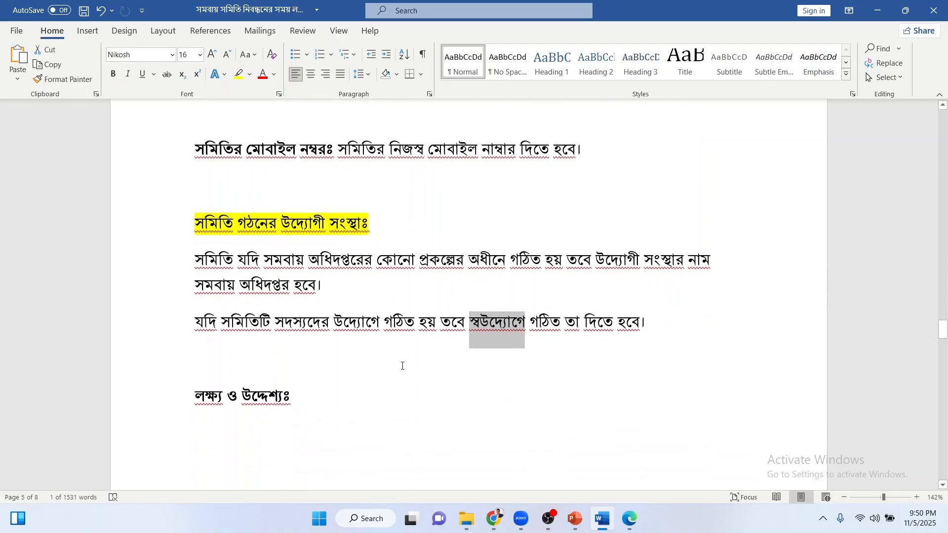
scroll(402, 366, "down", 13)
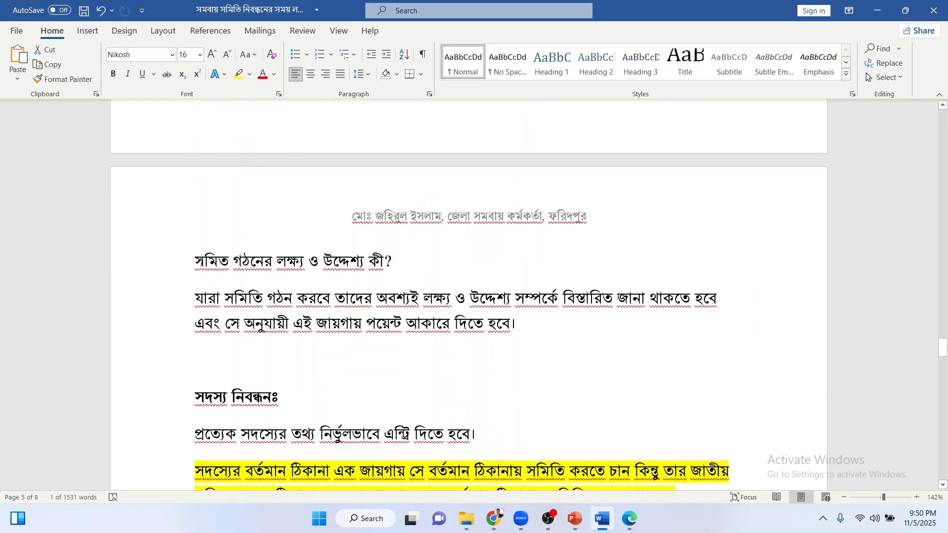
Point out the aims and objectives question heading and its paragraph.
left_click_drag(201, 262, 397, 274)
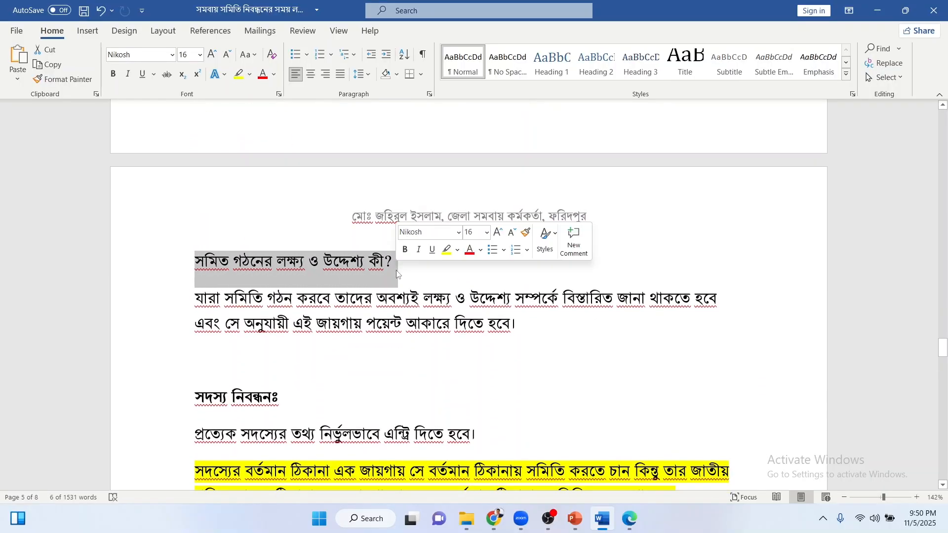
left_click(364, 298)
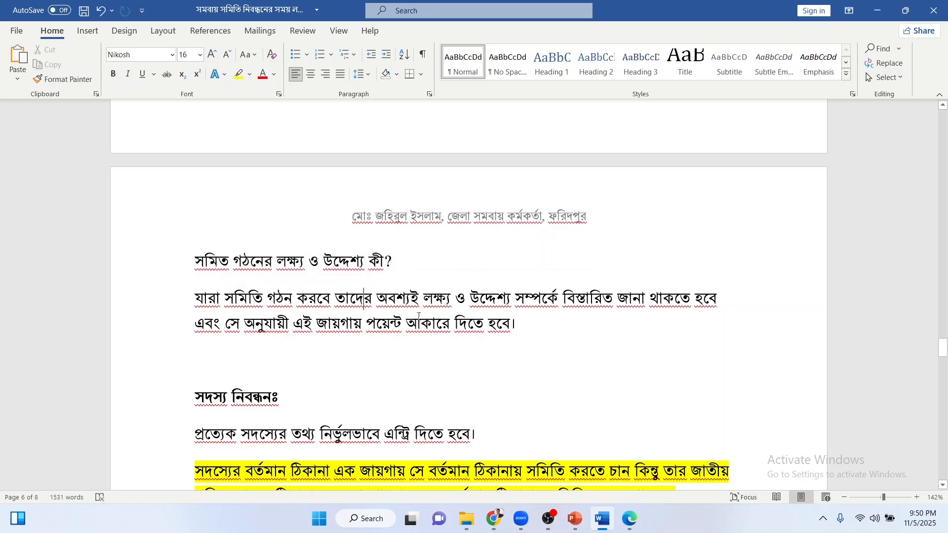
left_click_drag(525, 326, 189, 311)
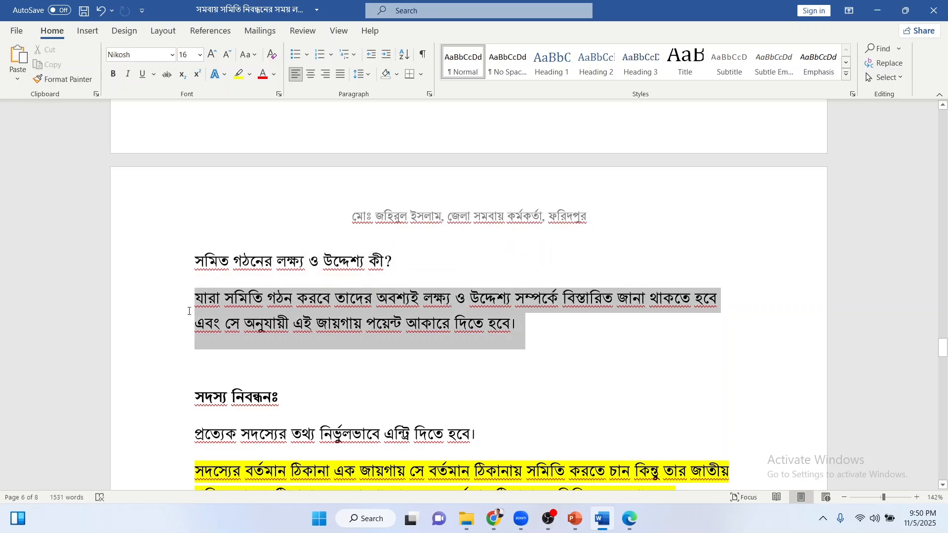
left_click(318, 333)
Scroll on and point out the member registration heading.
scroll(318, 333, "down", 3)
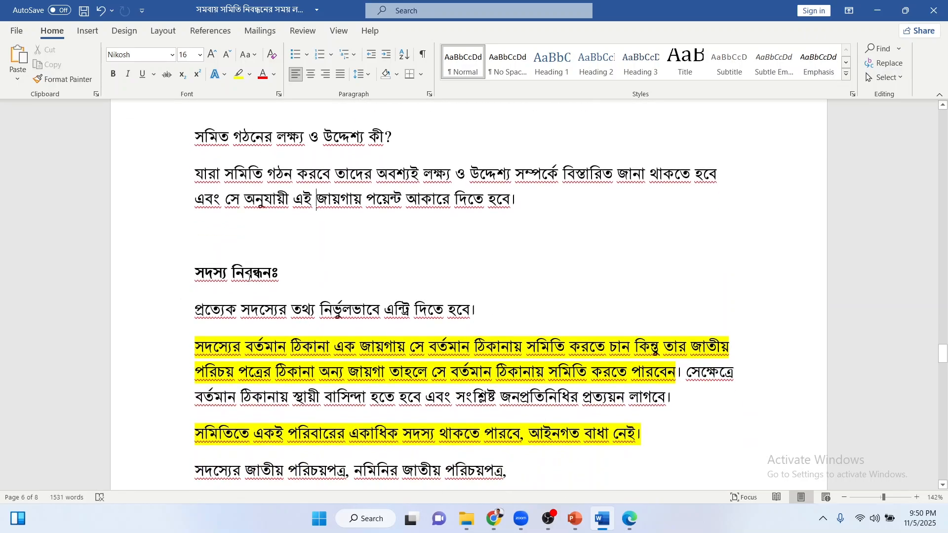
scroll(249, 273, "down", 1)
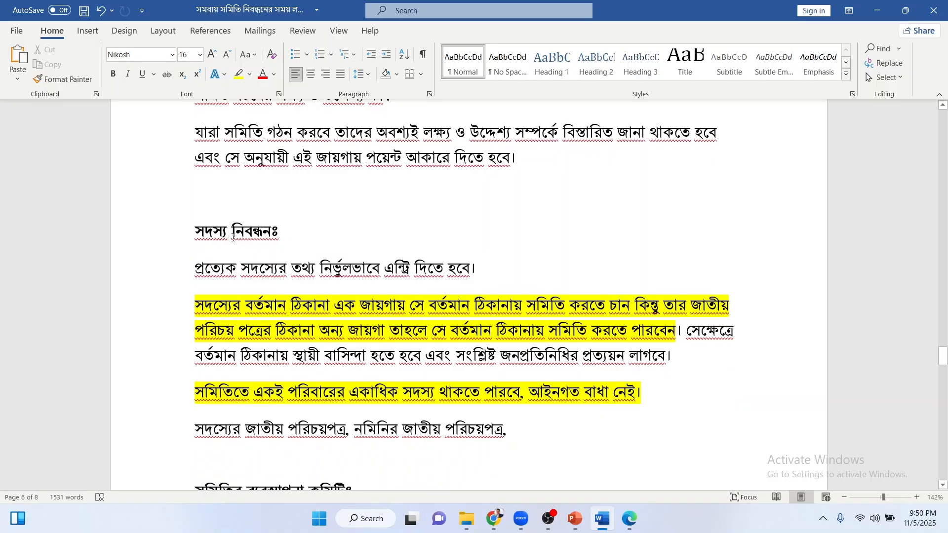
left_click_drag(198, 230, 294, 243)
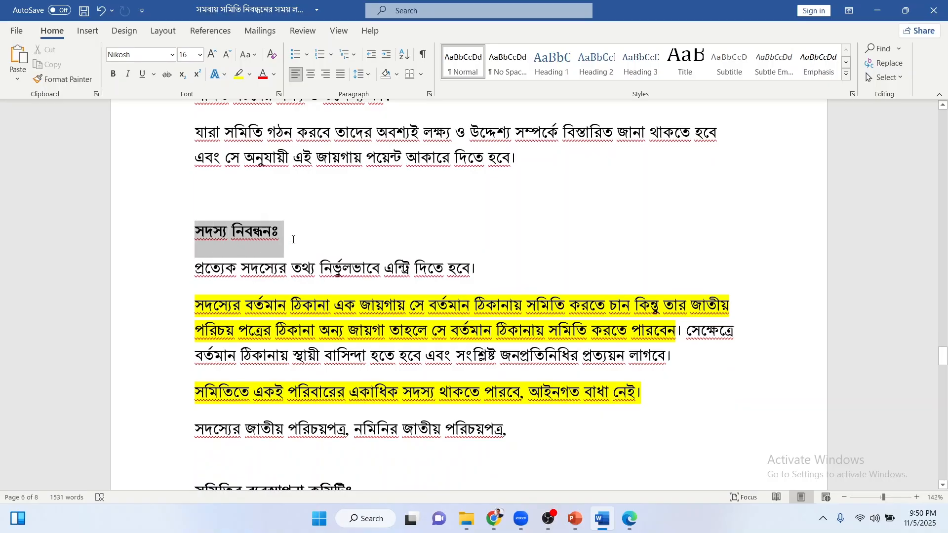
left_click(294, 242)
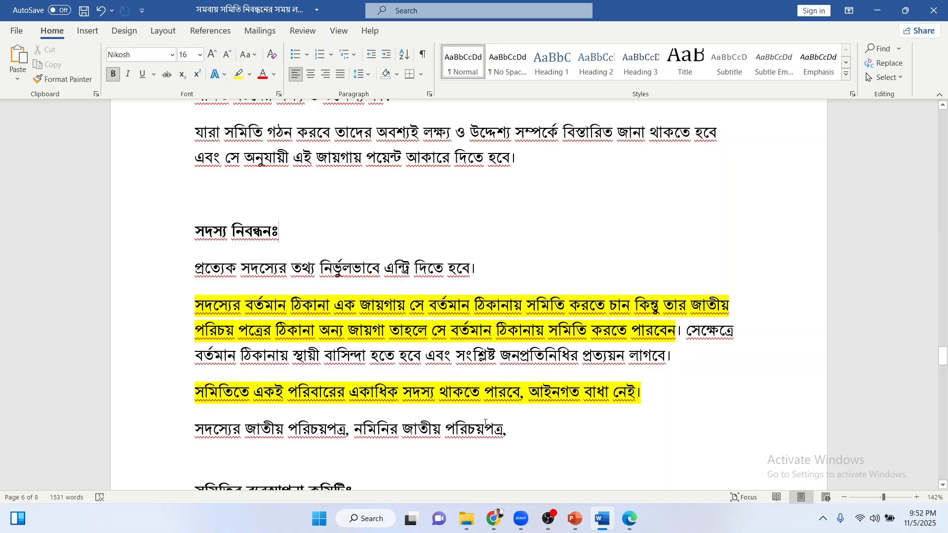
scroll(471, 414, "down", 3)
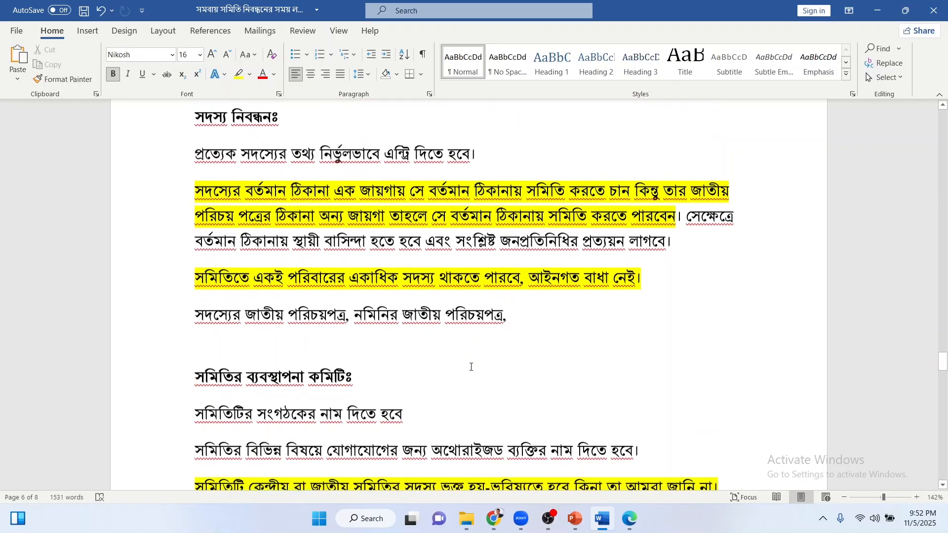
Point out the ID documents line, then scroll on to the financial information section.
scroll(387, 344, "down", 1)
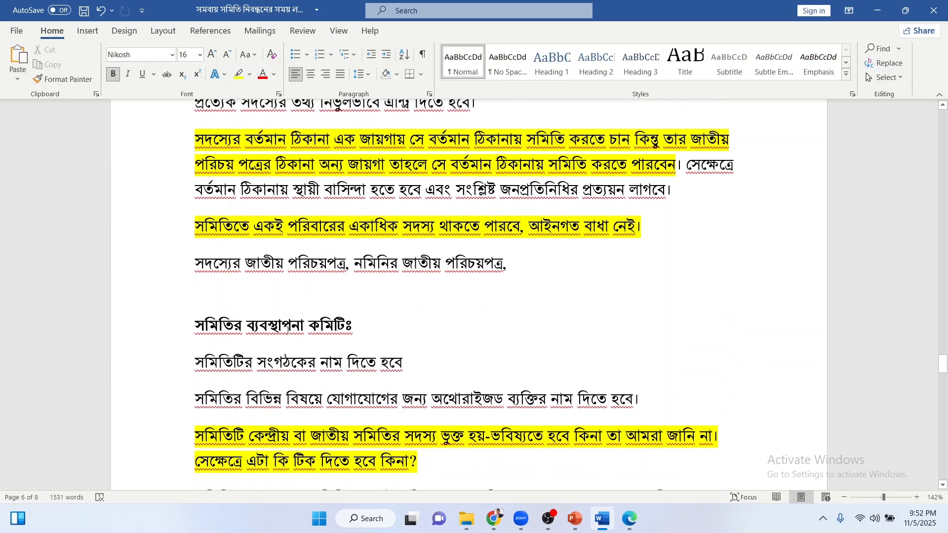
left_click(363, 332)
left_click_drag(540, 273, 196, 264)
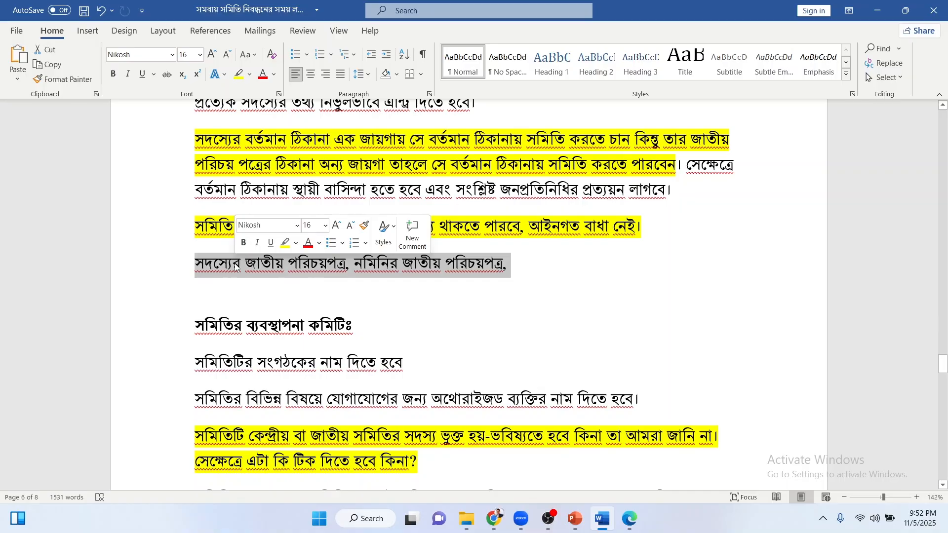
left_click(260, 265)
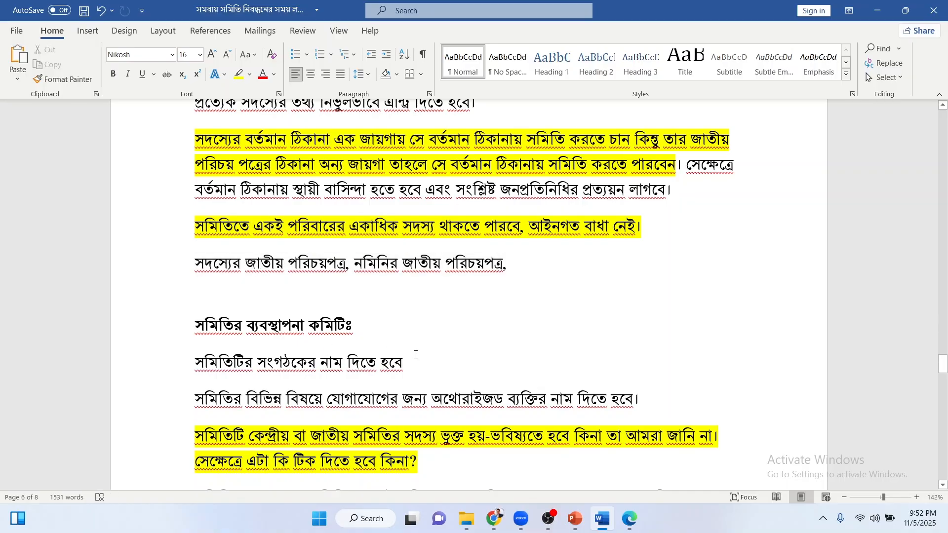
scroll(415, 354, "down", 1)
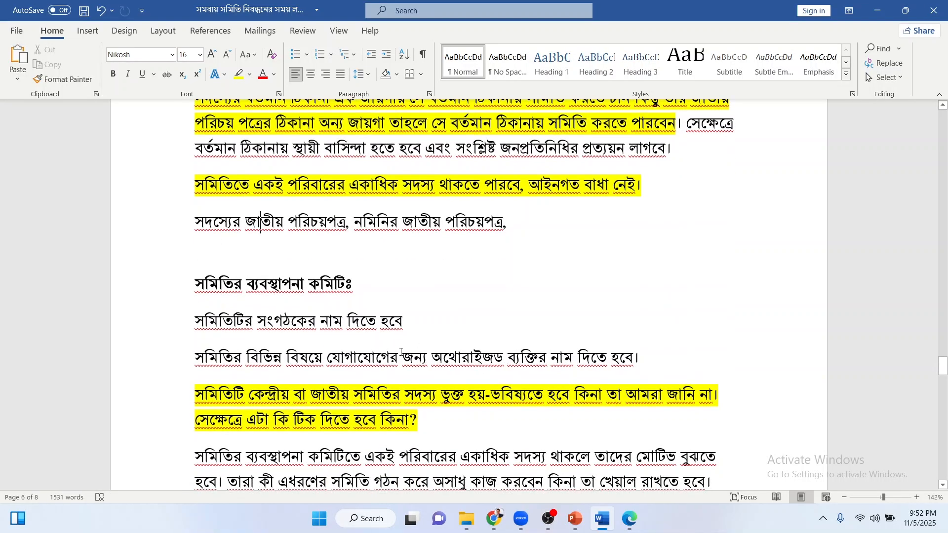
scroll(400, 351, "down", 3)
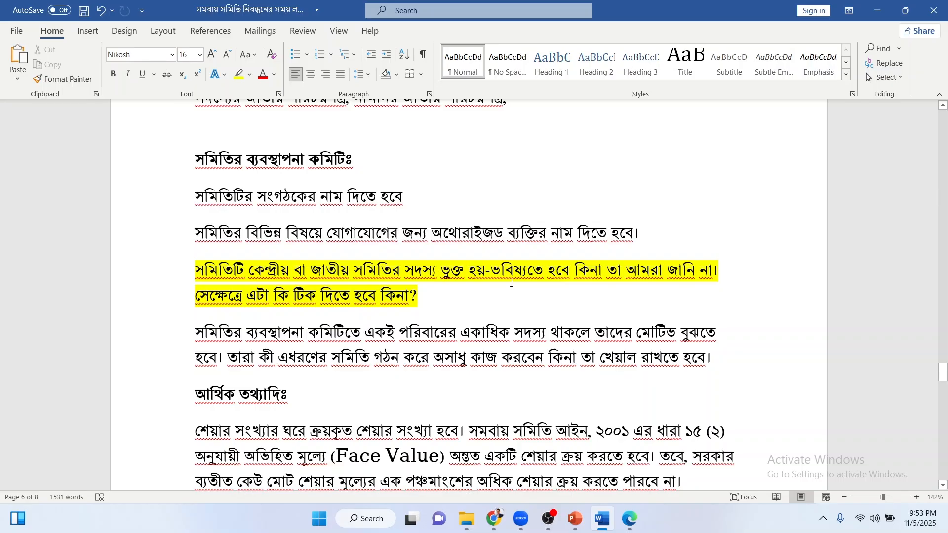
left_click(424, 294)
scroll(374, 327, "down", 3)
scroll(374, 327, "down", 2)
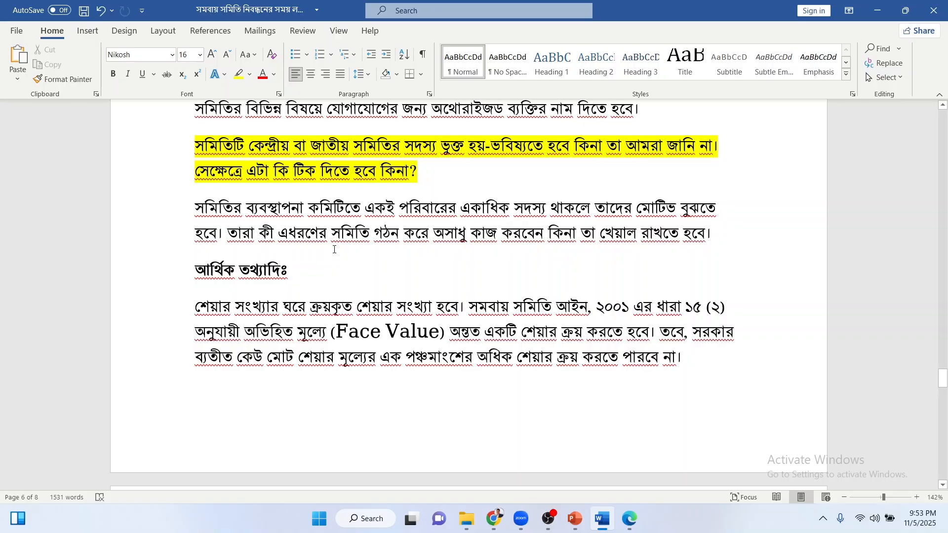
Scroll past the page break and point out the opening words of the income-expenditure paragraph.
scroll(330, 250, "down", 5)
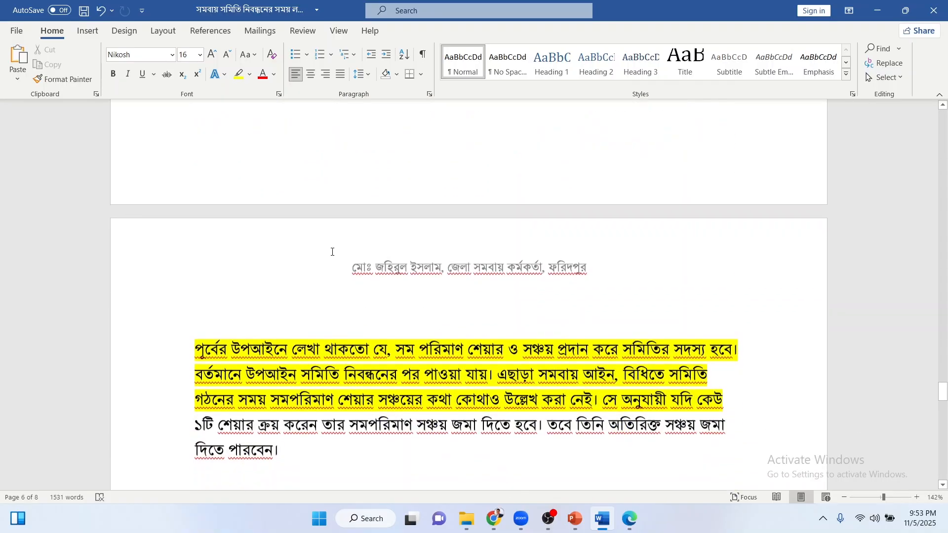
scroll(300, 228, "up", 3)
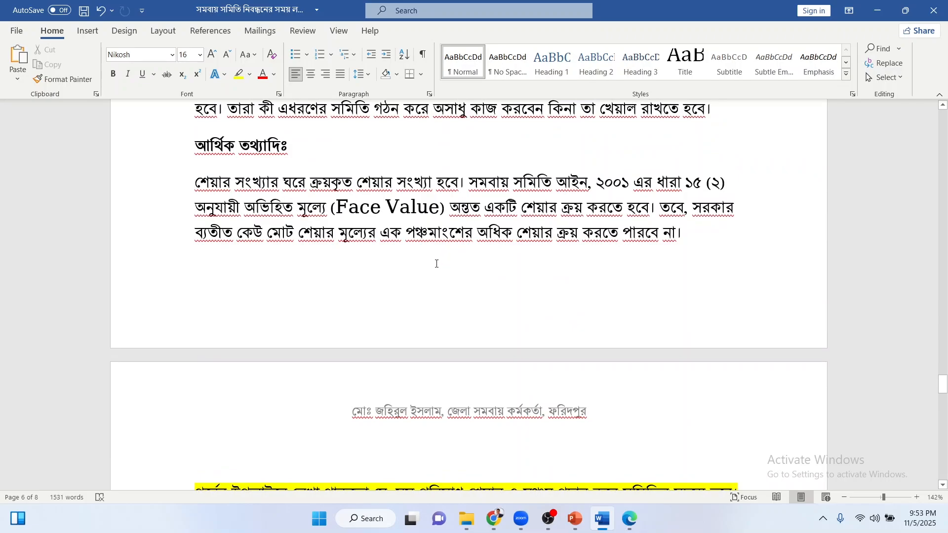
scroll(455, 246, "down", 4)
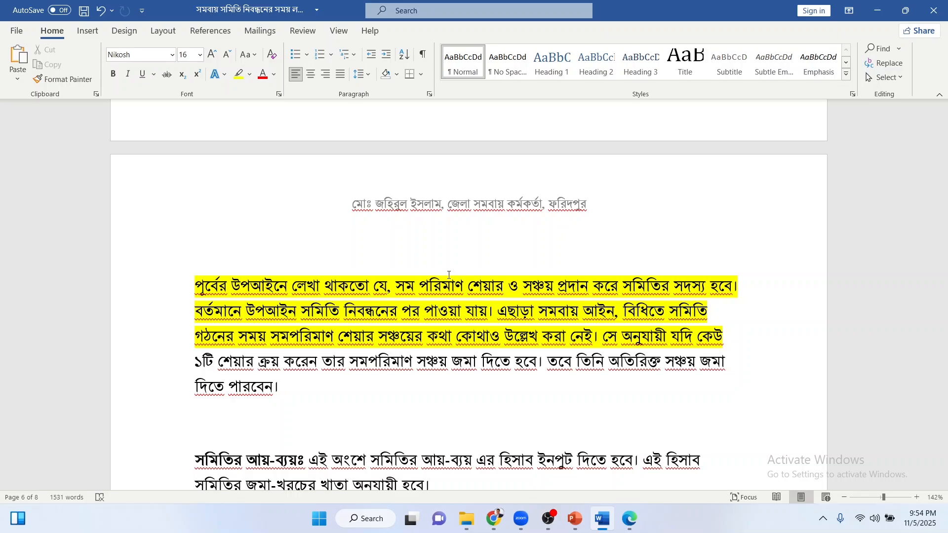
scroll(448, 275, "down", 4)
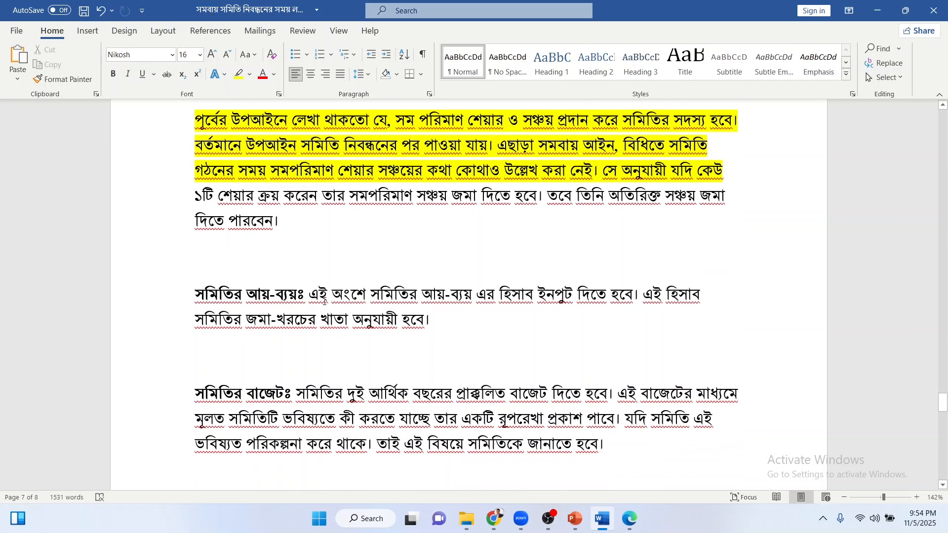
left_click_drag(310, 296, 666, 296)
left_click(698, 302)
left_click(309, 295)
scroll(295, 294, "down", 3)
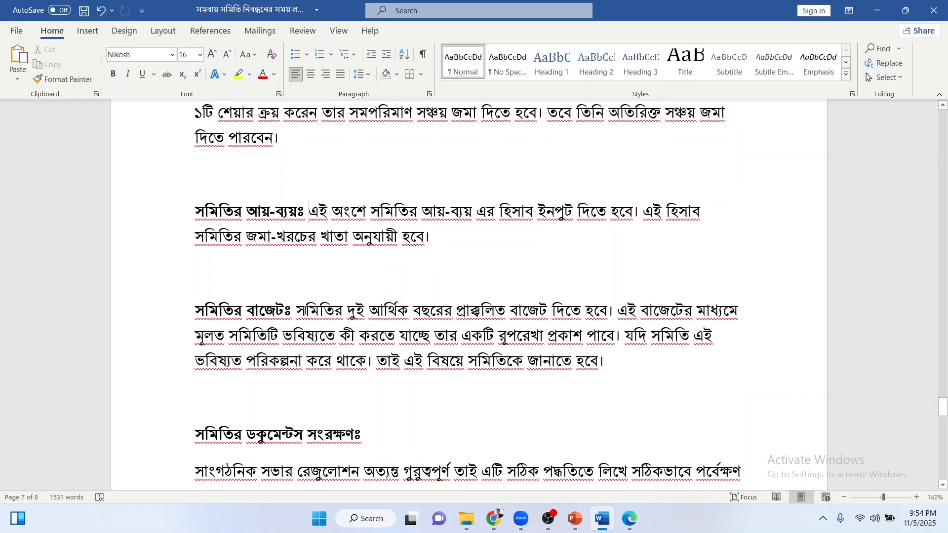
left_click(305, 311)
left_click(300, 311)
scroll(299, 311, "down", 2)
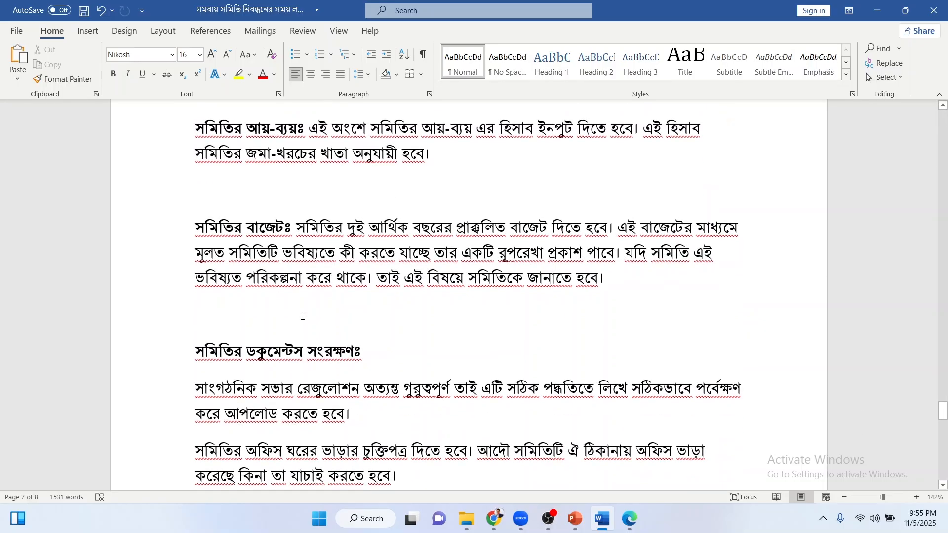
left_click_drag(608, 279, 300, 228)
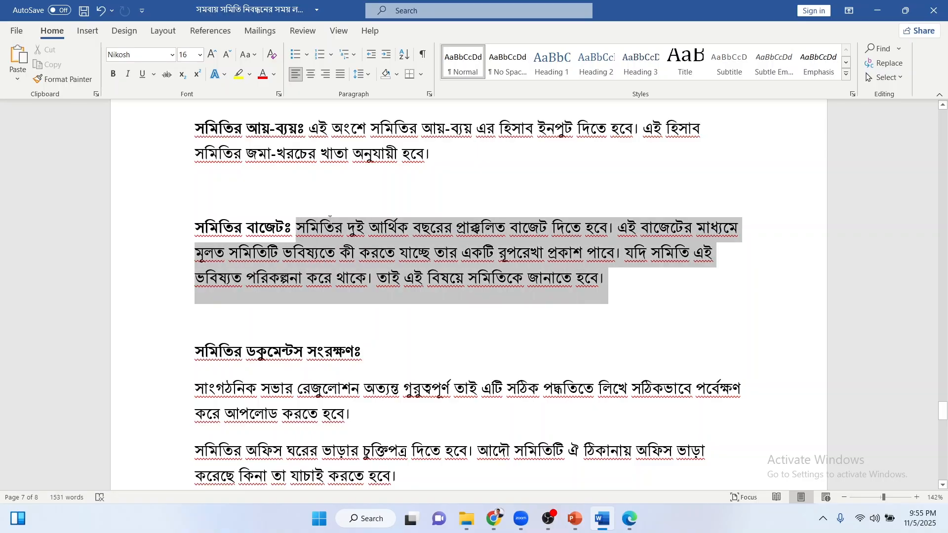
left_click(298, 228)
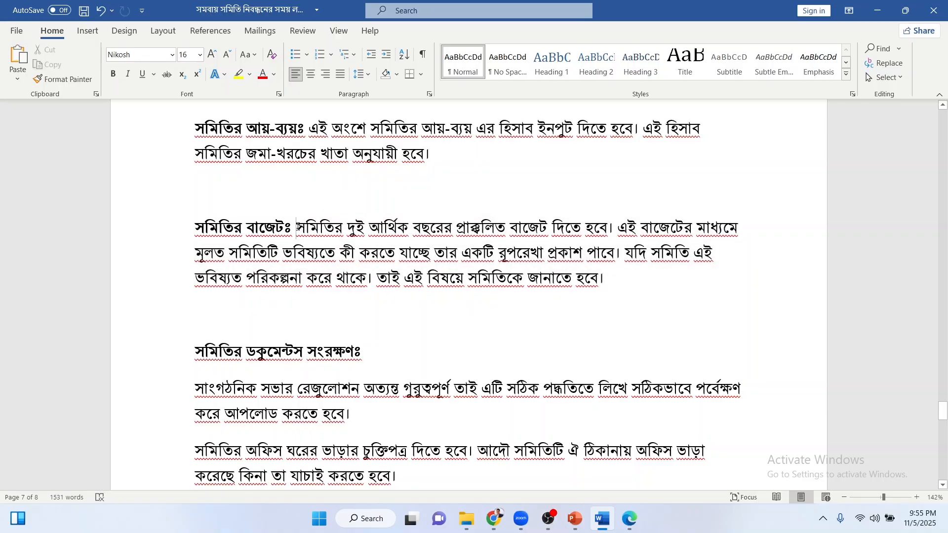
left_click_drag(296, 228, 612, 280)
left_click(611, 280)
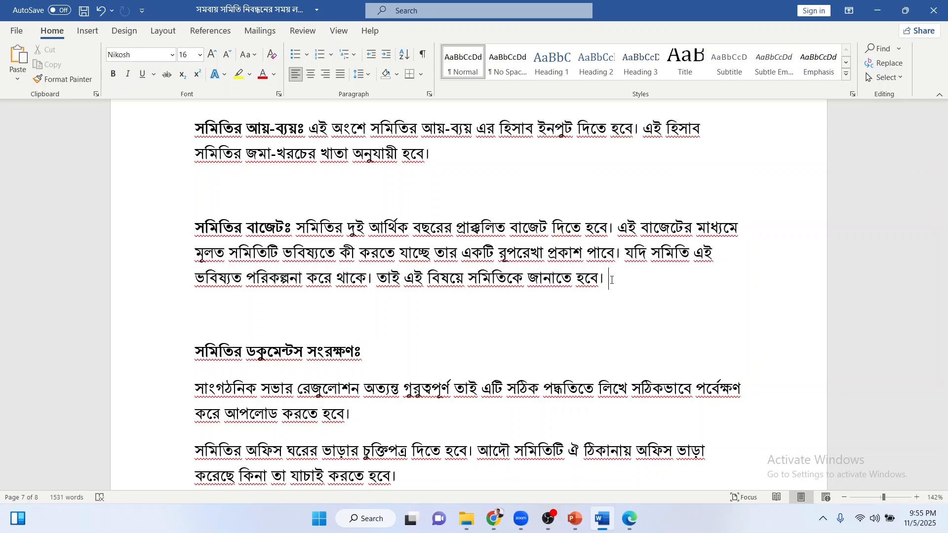
scroll(612, 276, "down", 3)
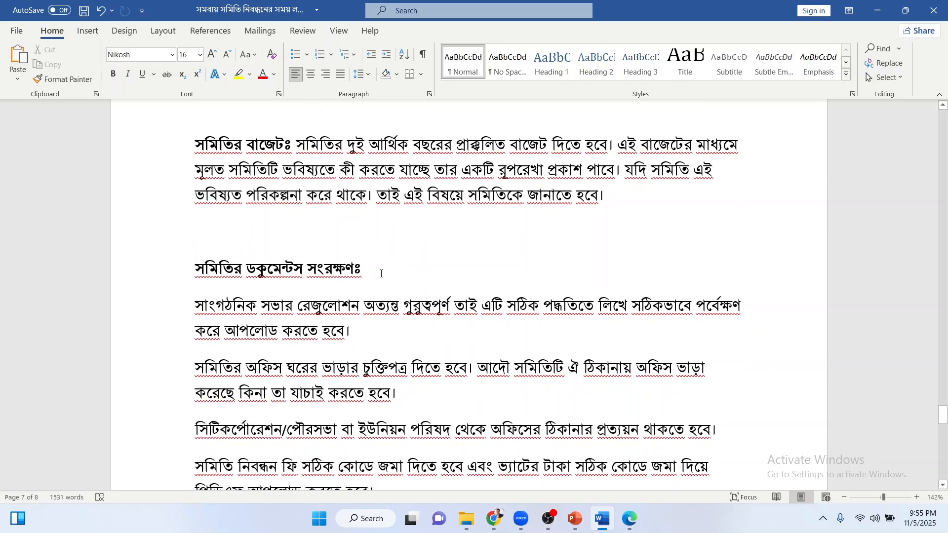
left_click_drag(196, 307, 364, 333)
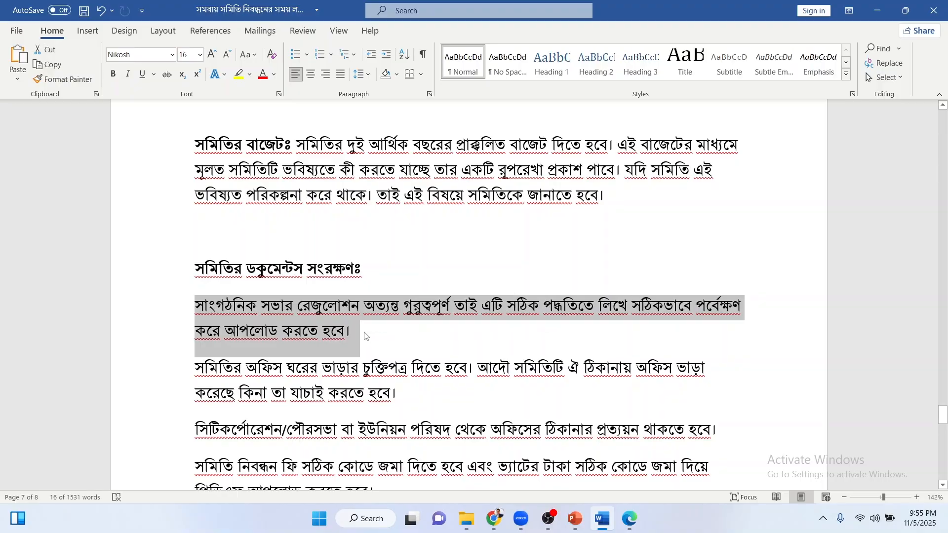
left_click(367, 336)
scroll(366, 336, "down", 3)
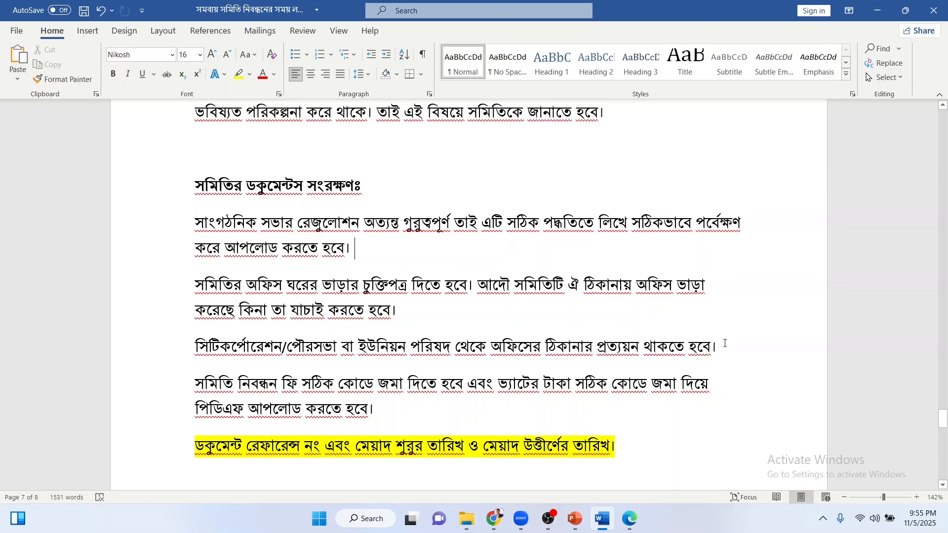
left_click(723, 345)
scroll(375, 331, "down", 1)
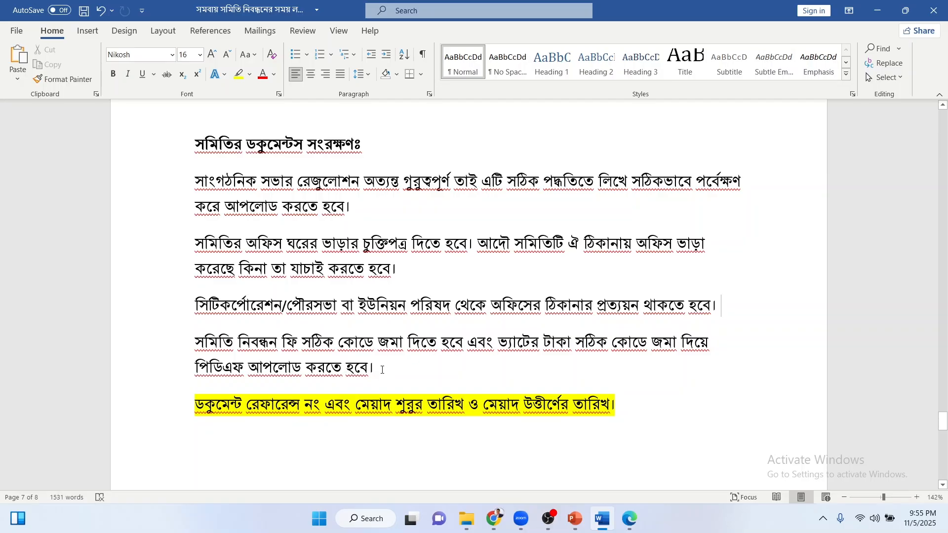
left_click_drag(369, 366, 196, 340)
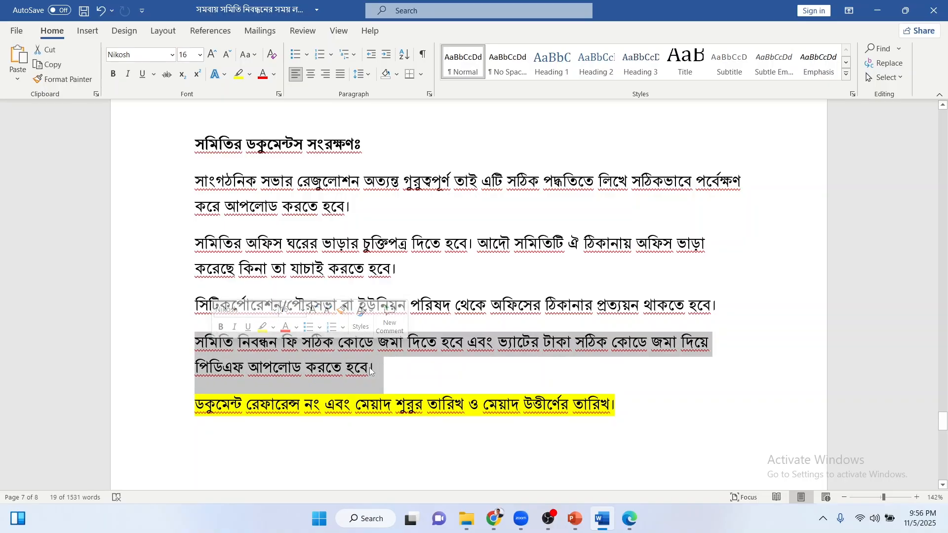
left_click(380, 368)
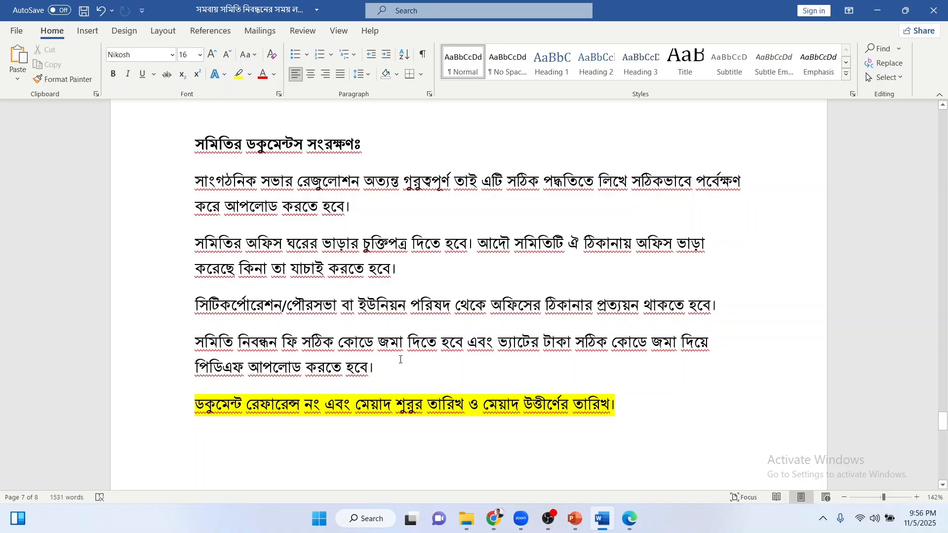
scroll(400, 360, "down", 1)
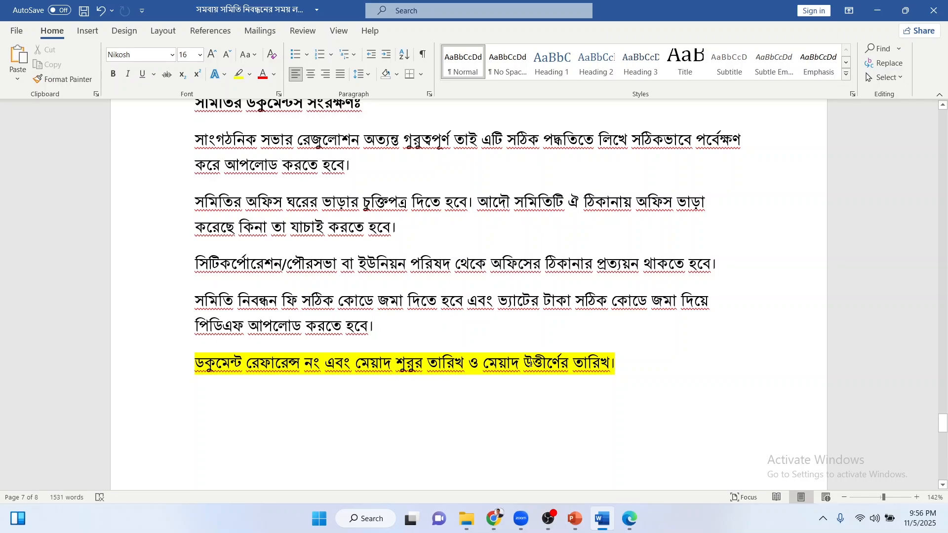
left_click(321, 364)
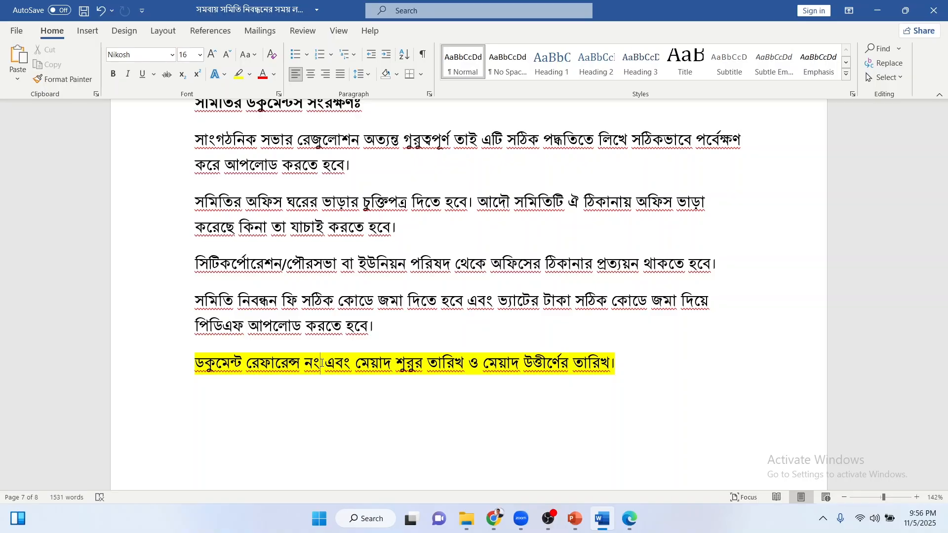
Point out the line about checking all data entries and the certificate line.
scroll(326, 363, "down", 5)
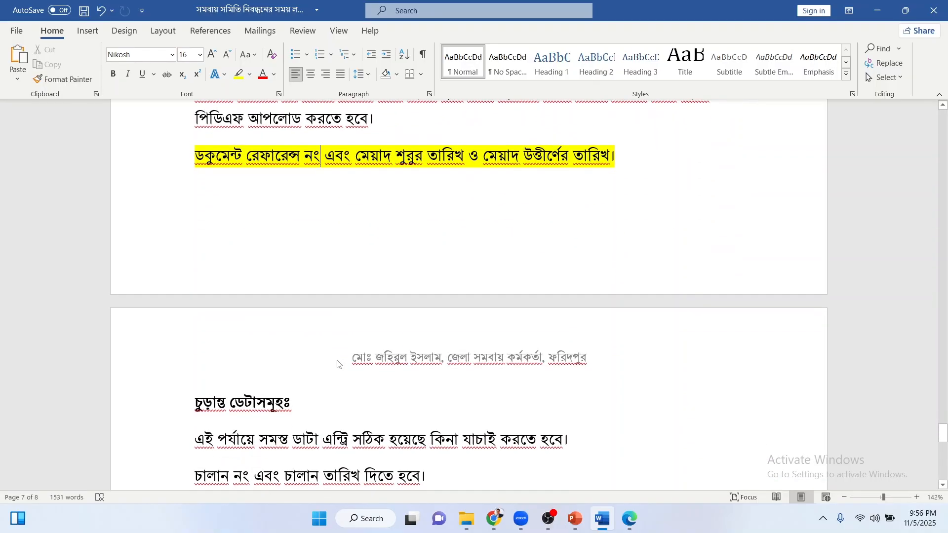
scroll(338, 361, "down", 1)
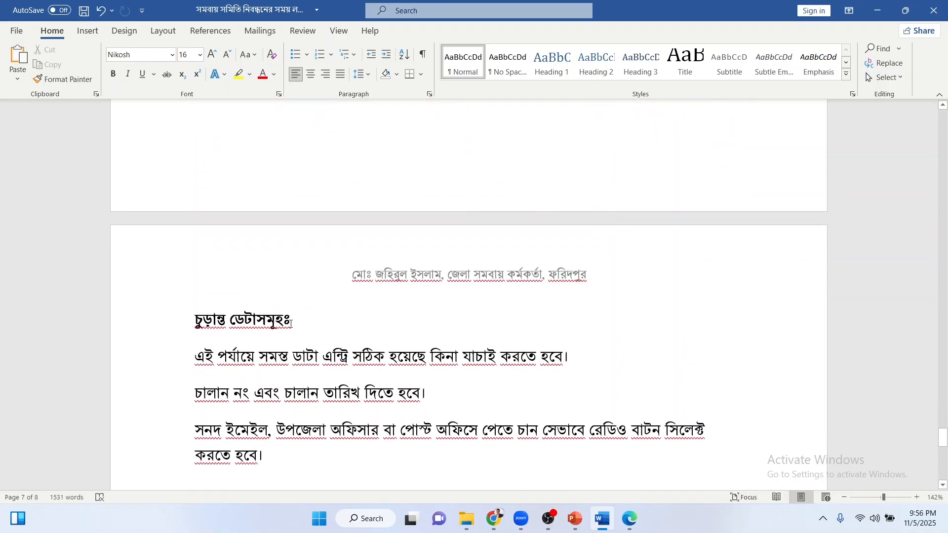
left_click(180, 365)
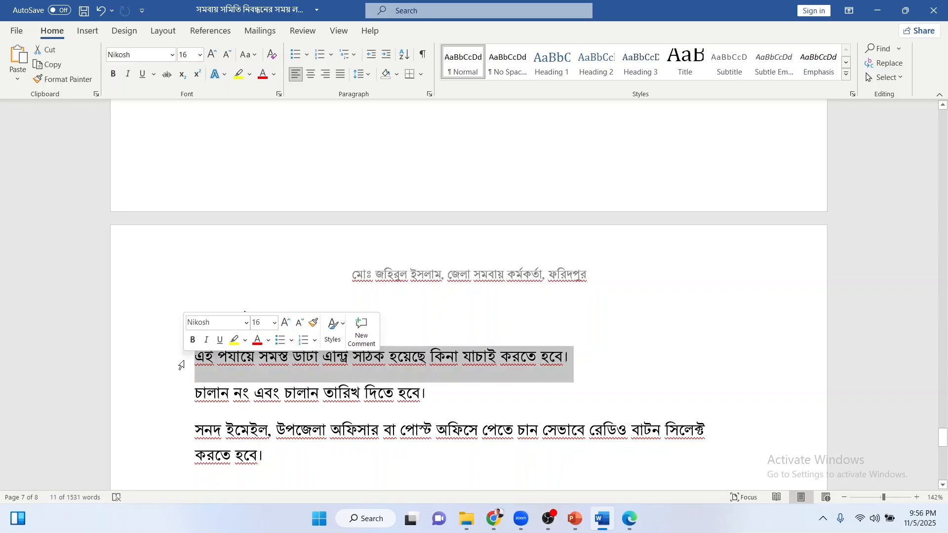
left_click(599, 365)
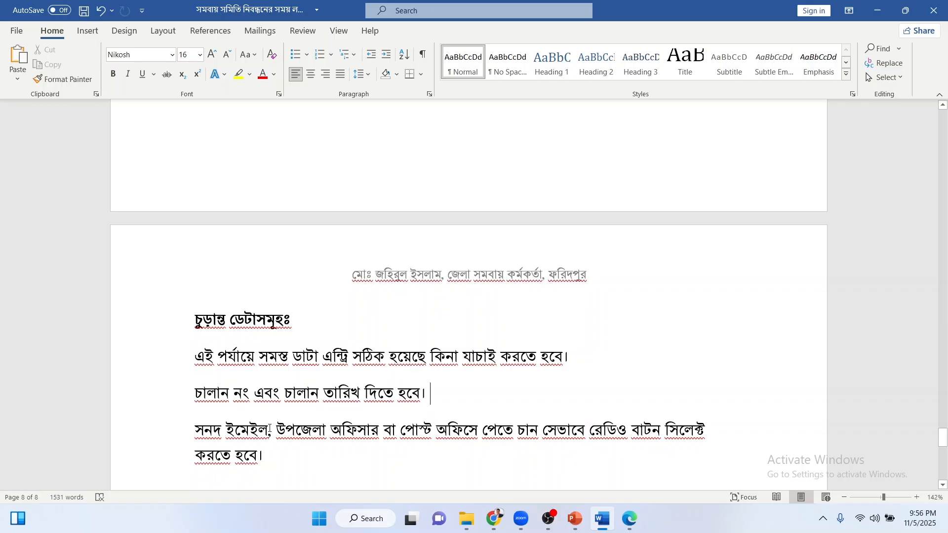
left_click(277, 429)
Leave the Word guide for Chrome's new tab page.
scroll(372, 384, "up", 3)
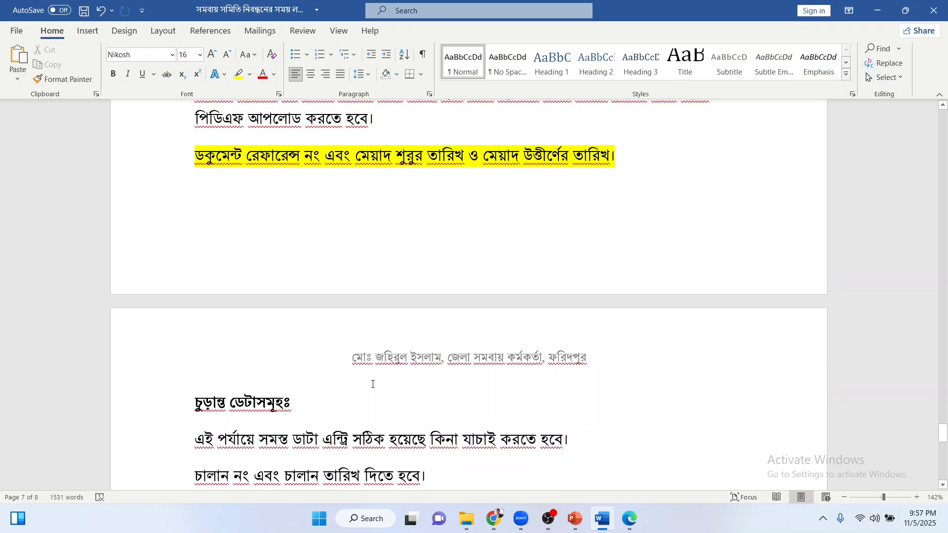
scroll(373, 384, "up", 5)
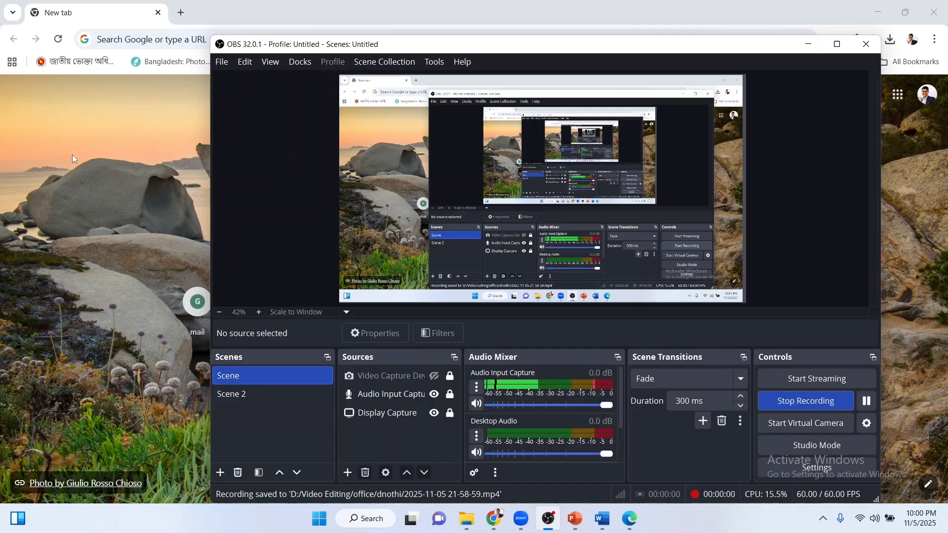
left_click(134, 127)
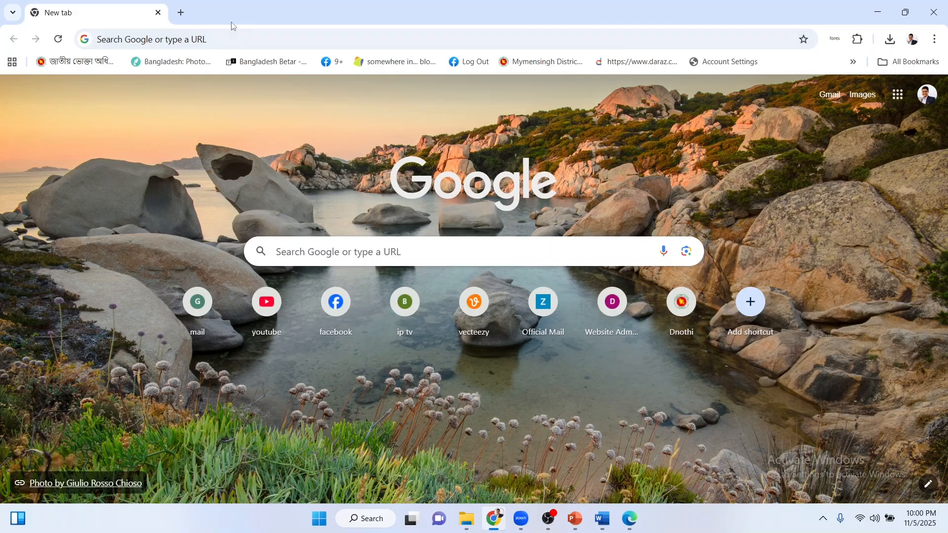
Load service.rdcd.gov.bd and choose the applicant login to reach the myGov sign-in page.
left_click(223, 33)
type("service.rdcd.gov.bd")
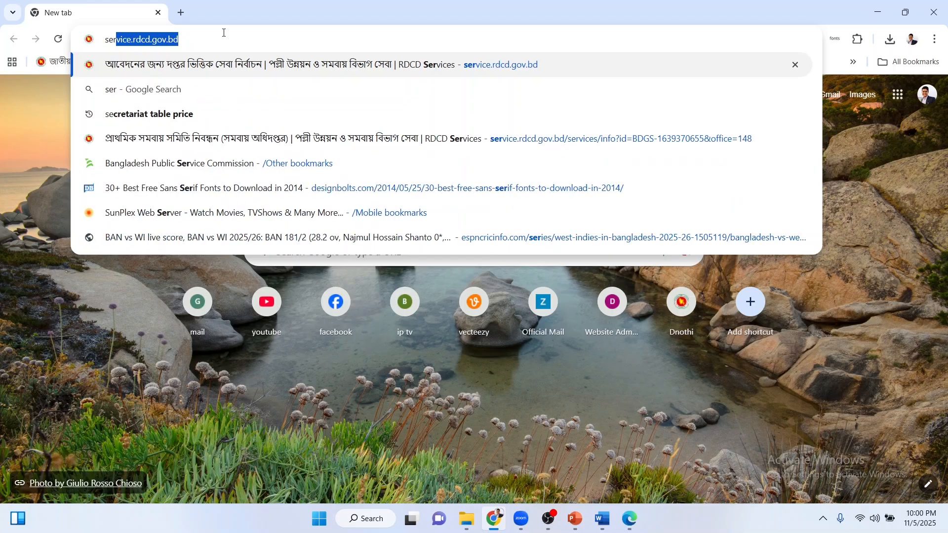
key("End")
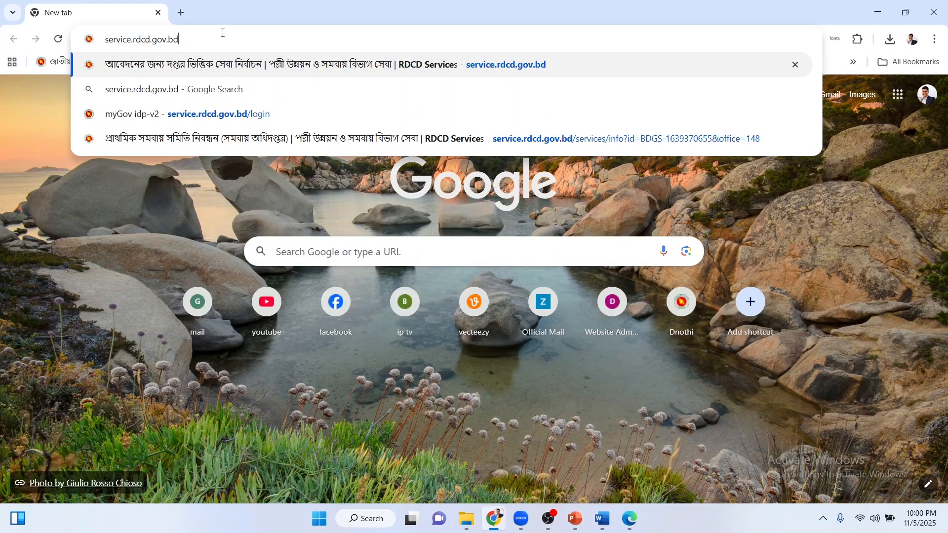
key("Return")
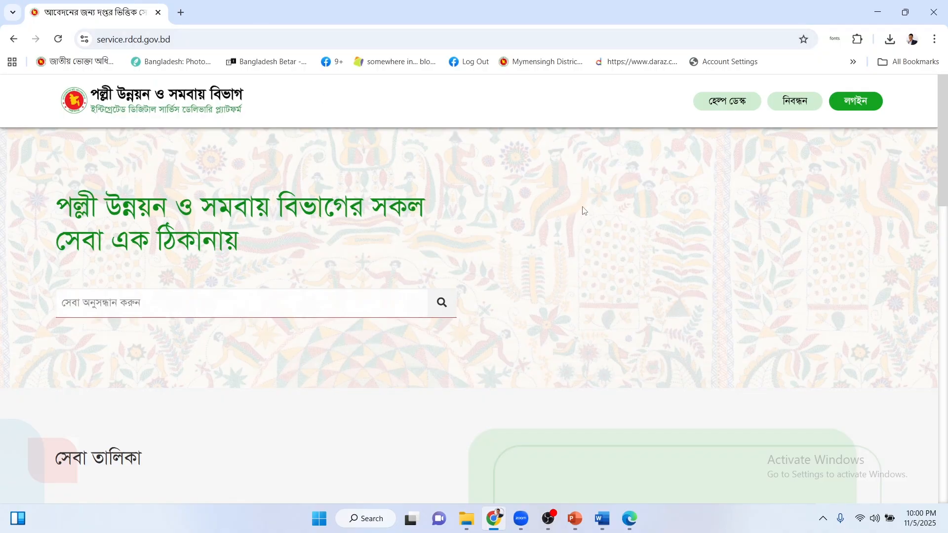
left_click(860, 103)
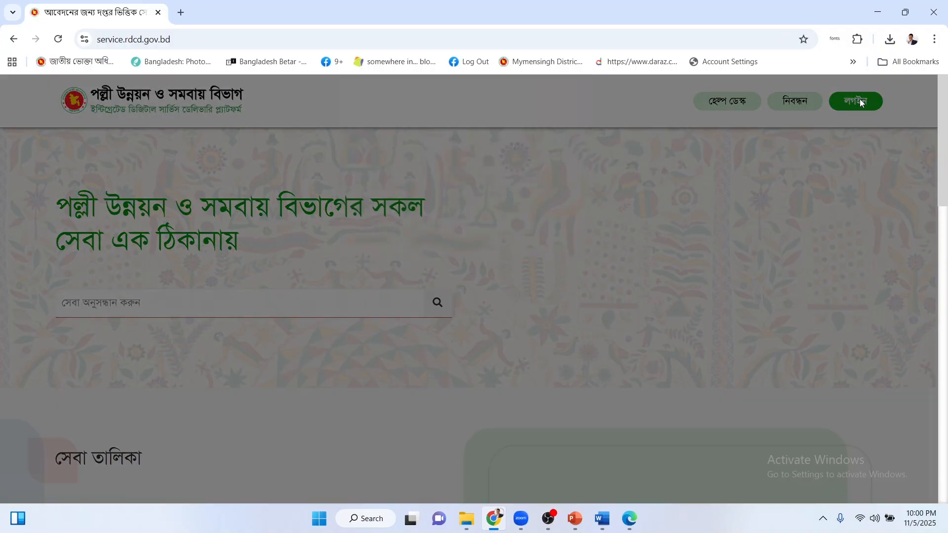
left_click(484, 171)
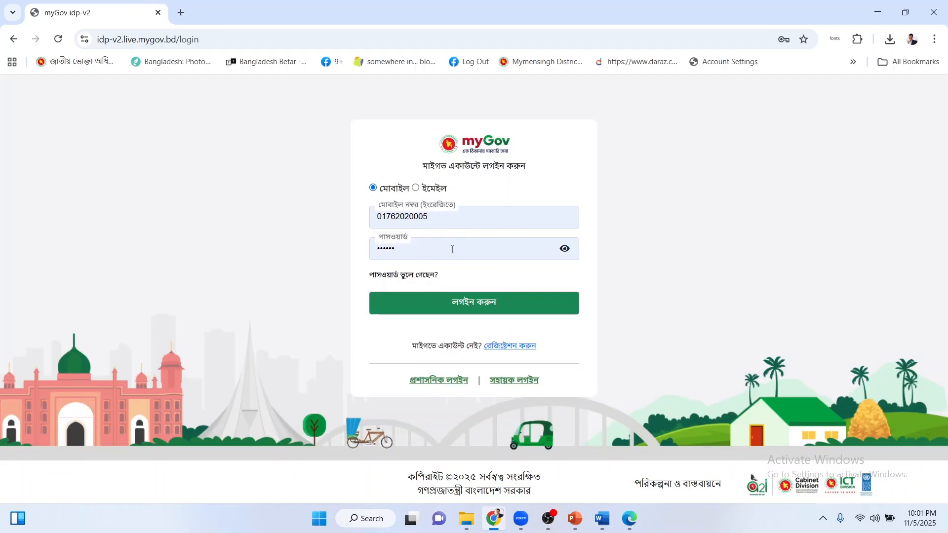
Sign in through myGov and approve access for the RDCD services site.
left_click(479, 309)
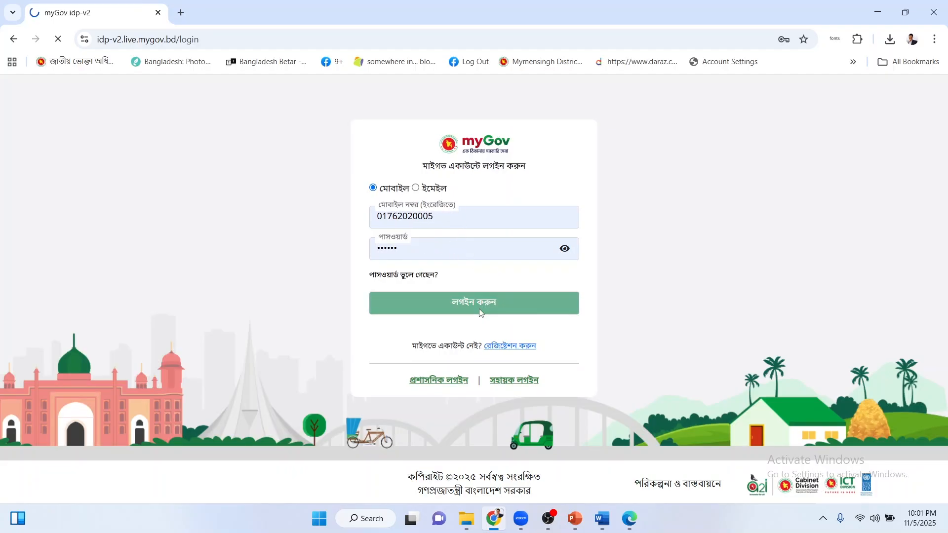
left_click(431, 360)
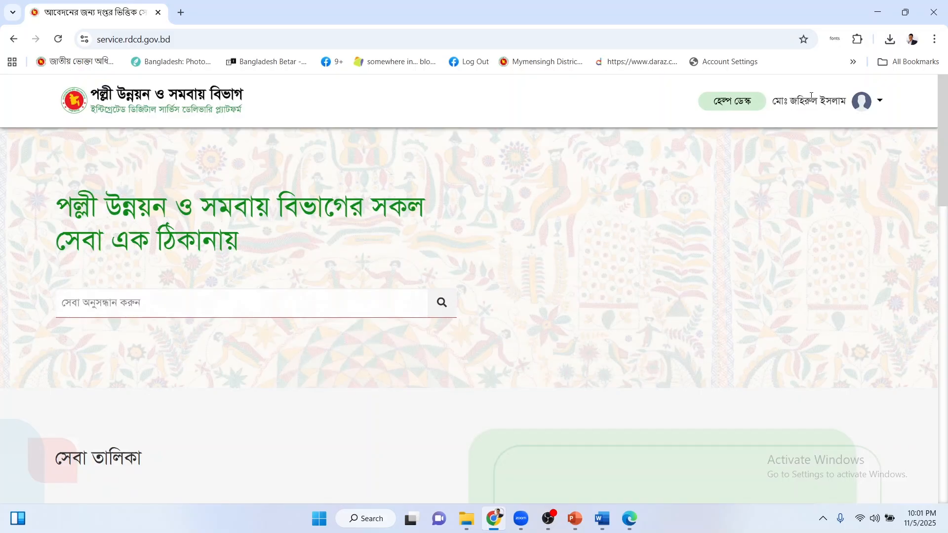
left_click(871, 106)
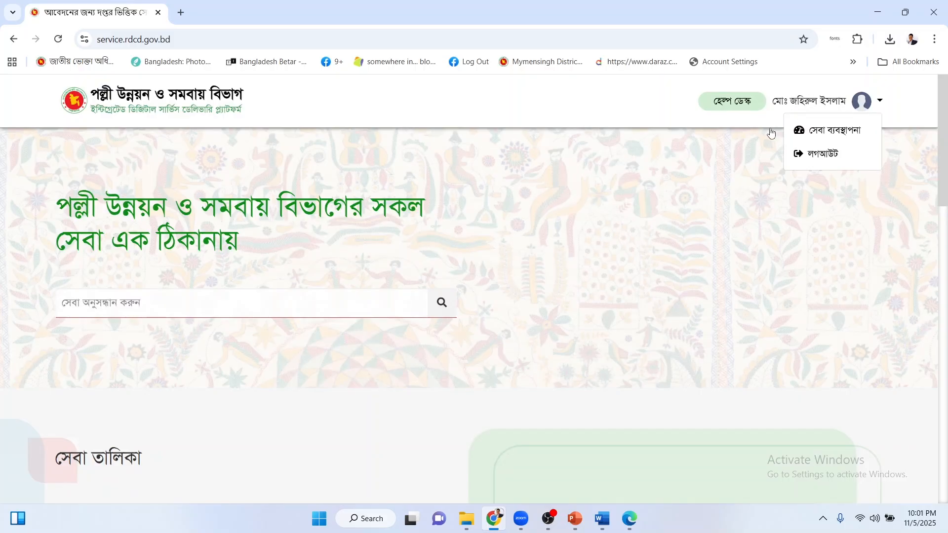
left_click(699, 211)
Start a primary co-operative society registration application and go to the name clearance page.
scroll(551, 226, "down", 3)
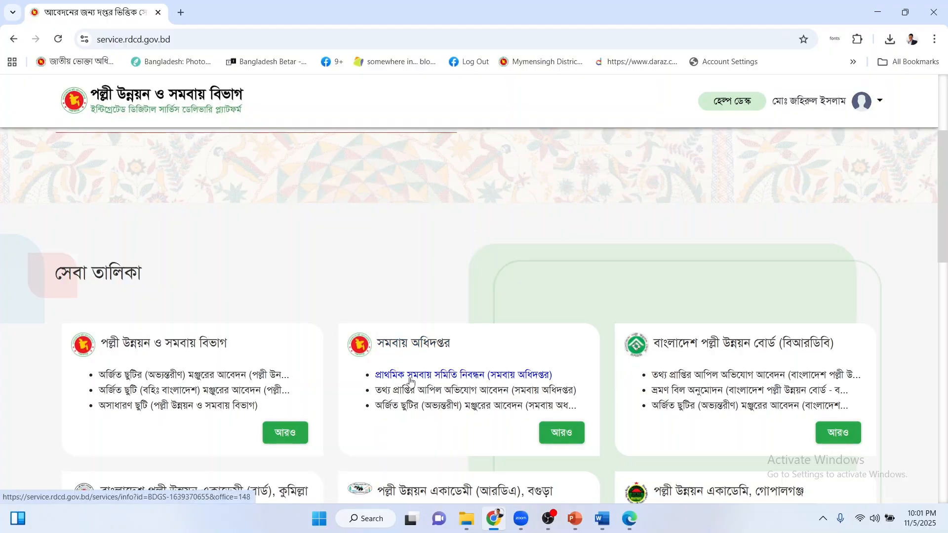
left_click(489, 377)
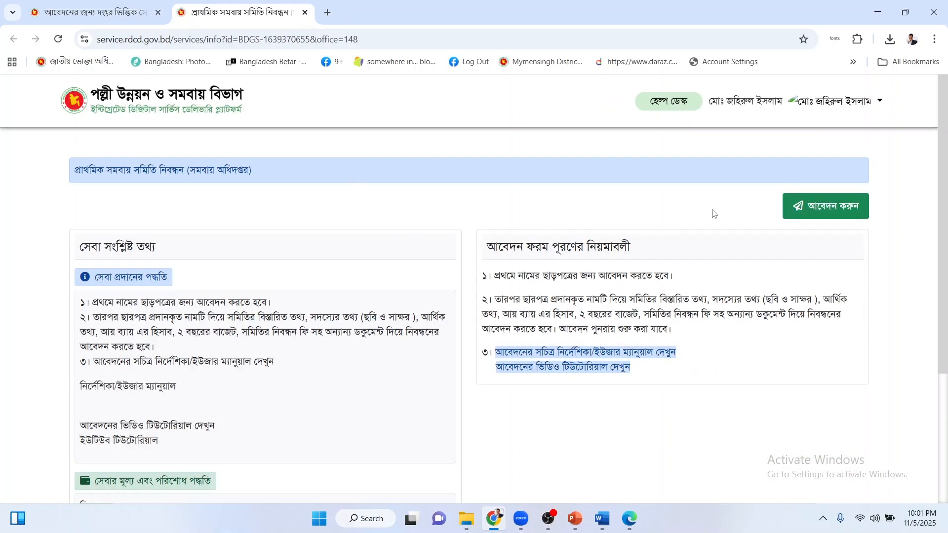
left_click(831, 207)
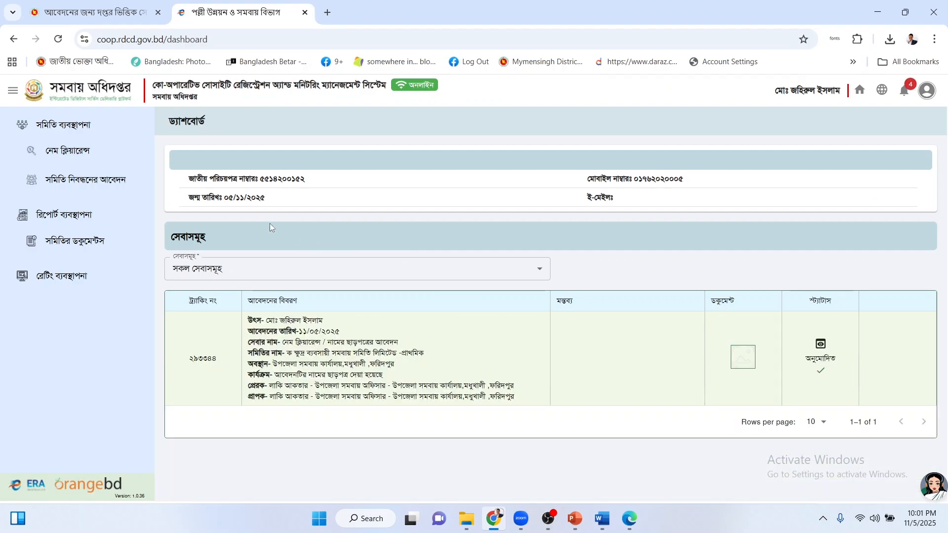
left_click(79, 155)
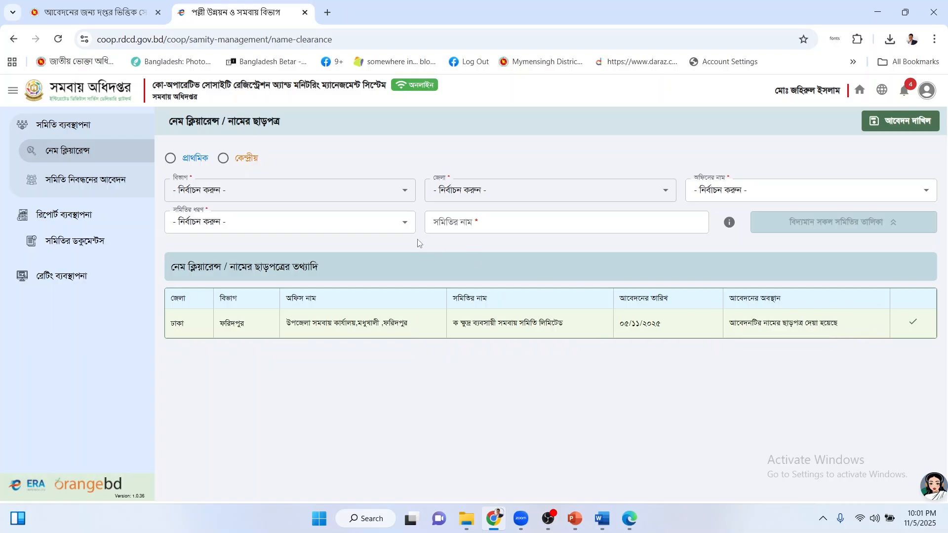
Open the registration form, pick the primary category and select ক ক্ষুদ্র ব্যবসায়ী সমবায় সমিতি লিমিটেড.
left_click(81, 183)
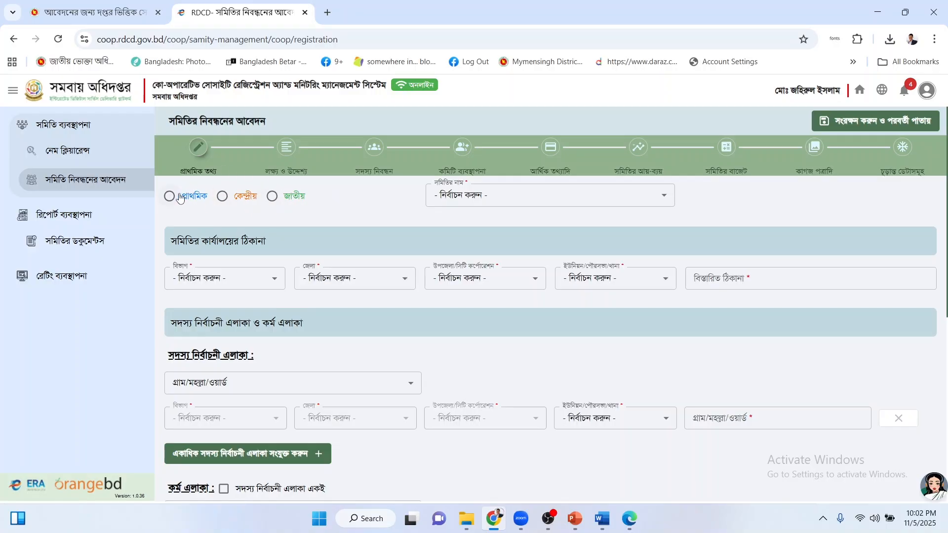
left_click(465, 198)
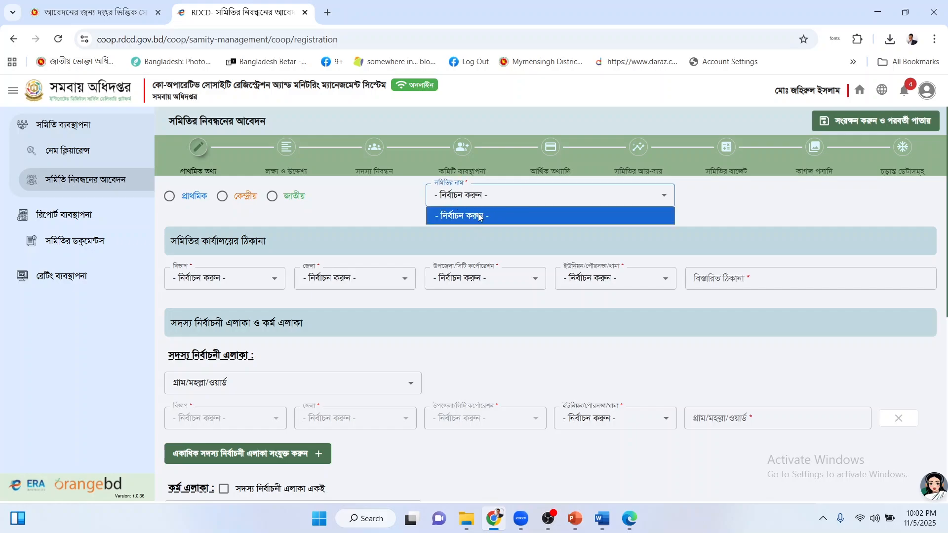
left_click(178, 201)
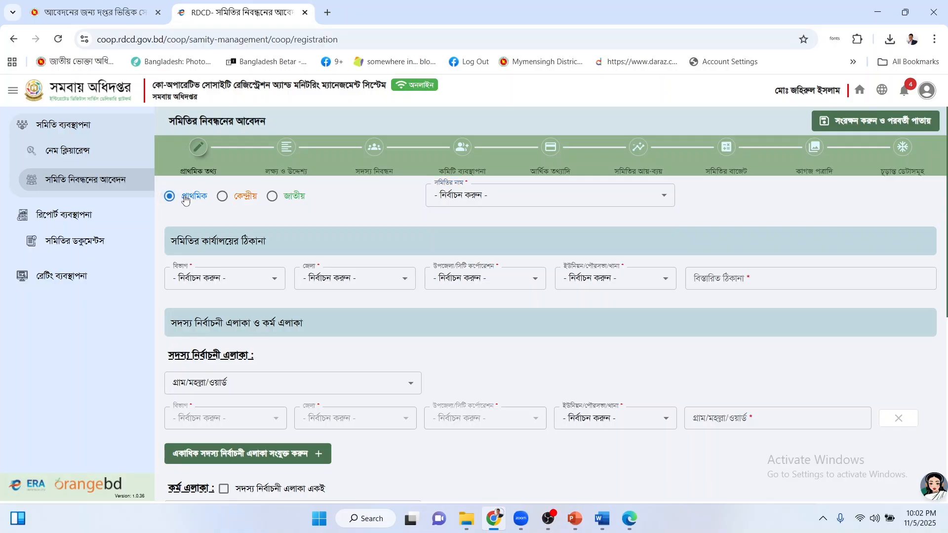
left_click(501, 198)
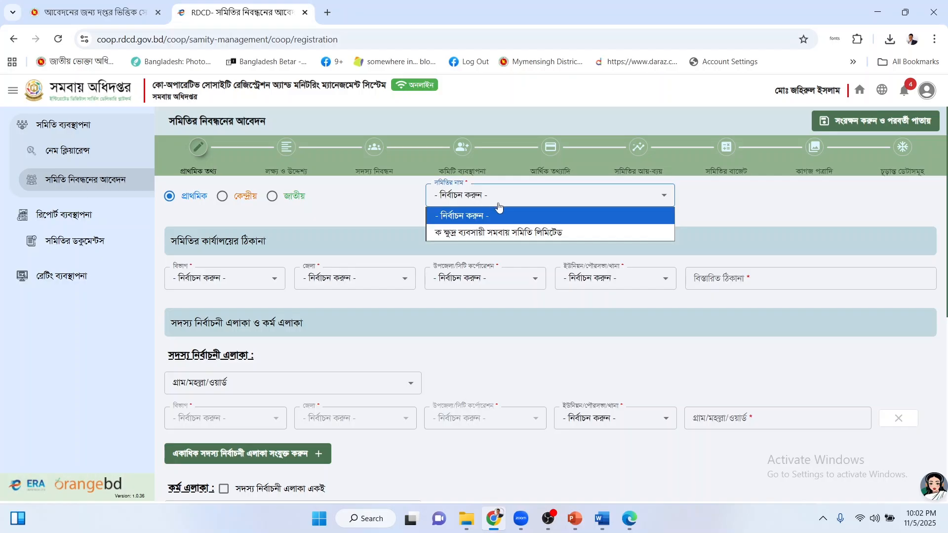
left_click(483, 233)
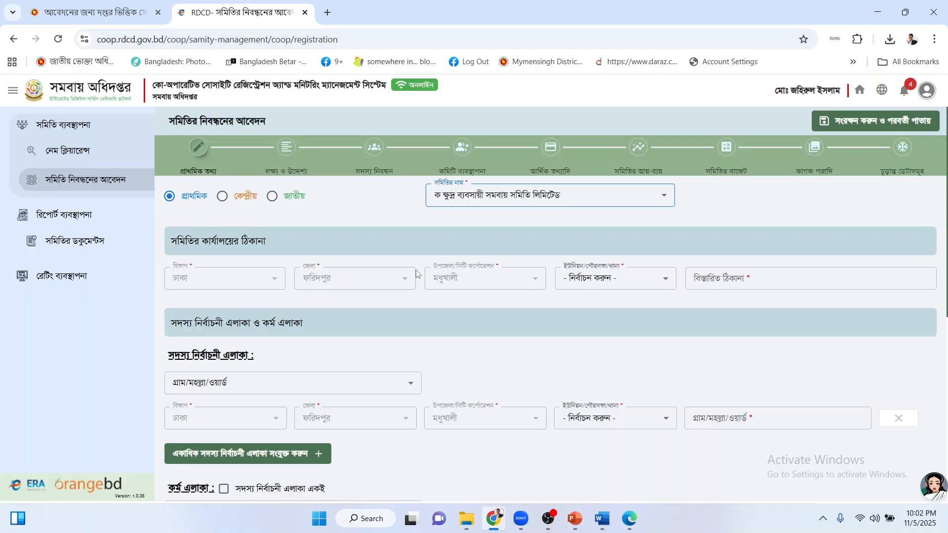
left_click_drag(172, 241, 242, 242)
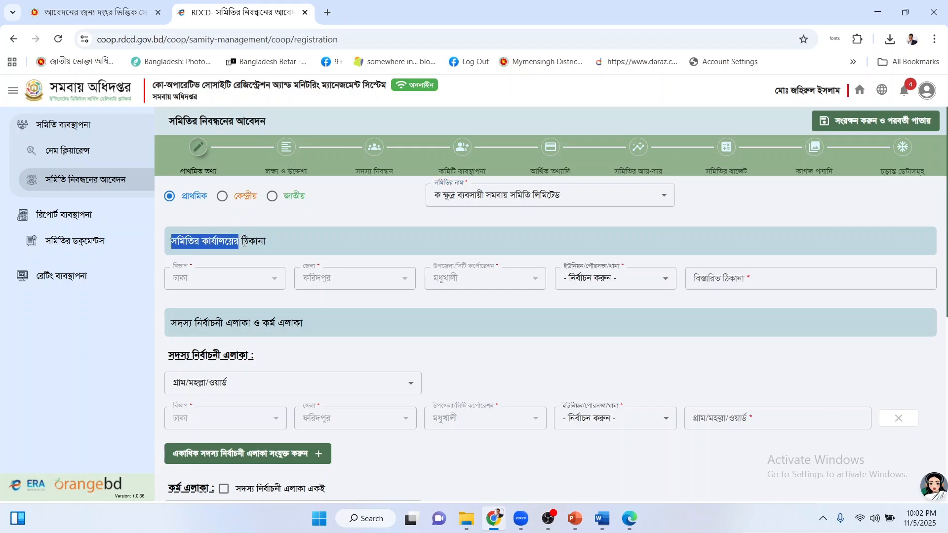
left_click(270, 242)
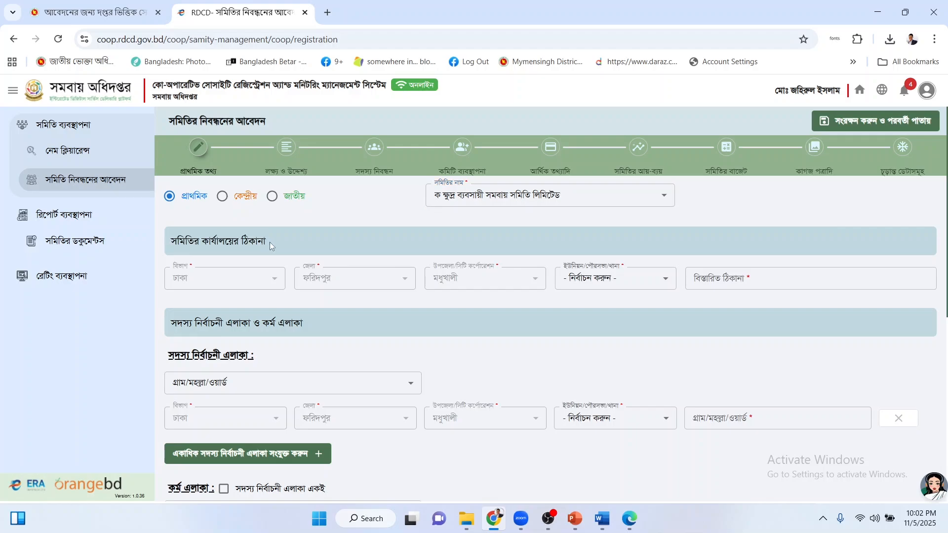
Choose মধুখালী in the office address's ইউনিয়ন/পৌরসভা/থানা dropdown.
left_click(751, 277)
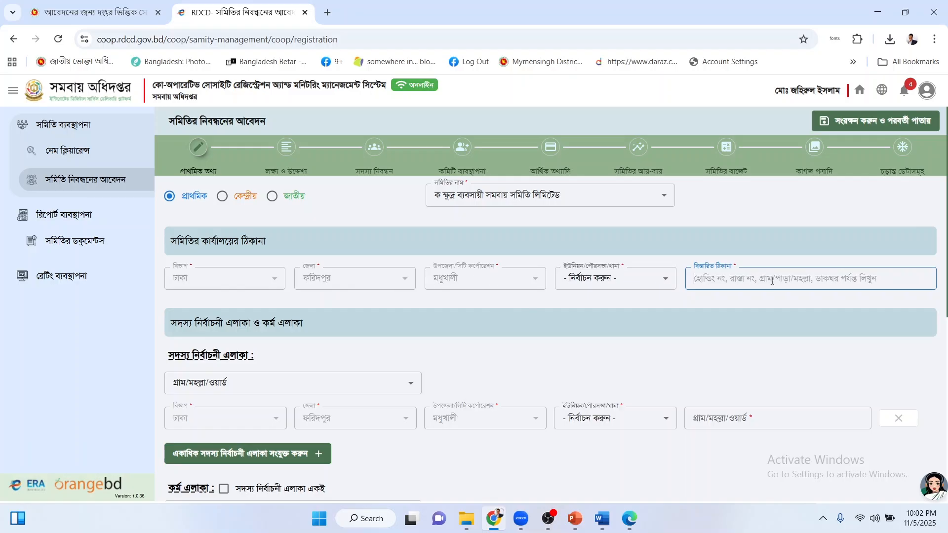
left_click(619, 284)
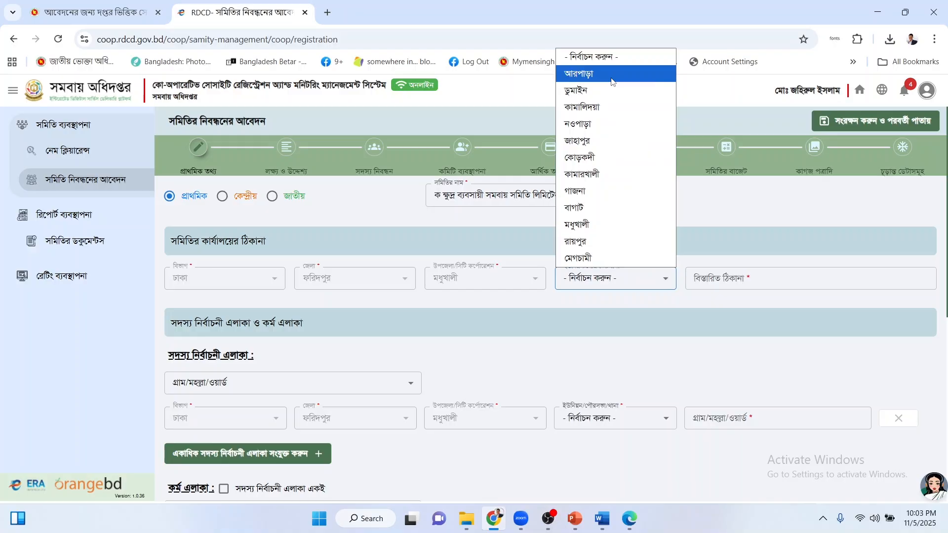
left_click(601, 225)
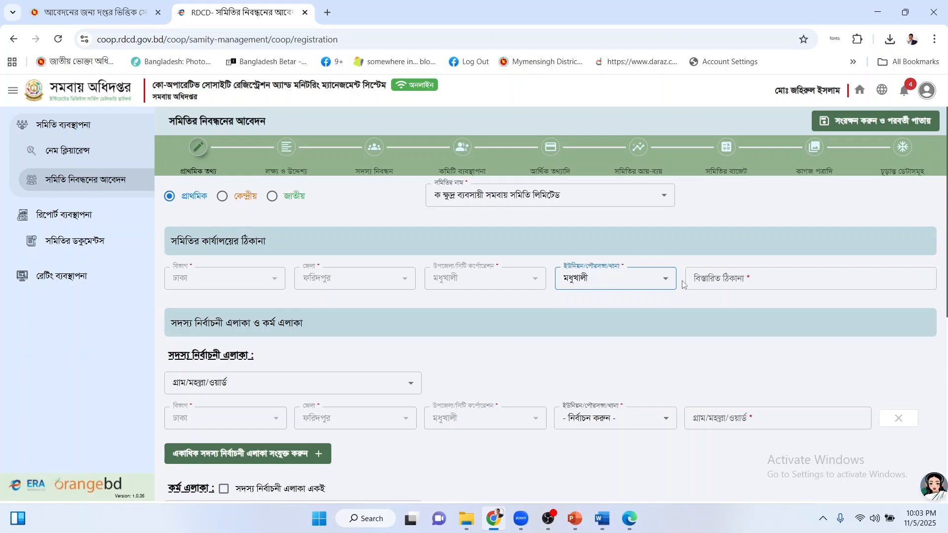
Type the office's detailed address with holding number, village and post office in phonetic Bangla.
left_click(725, 275)
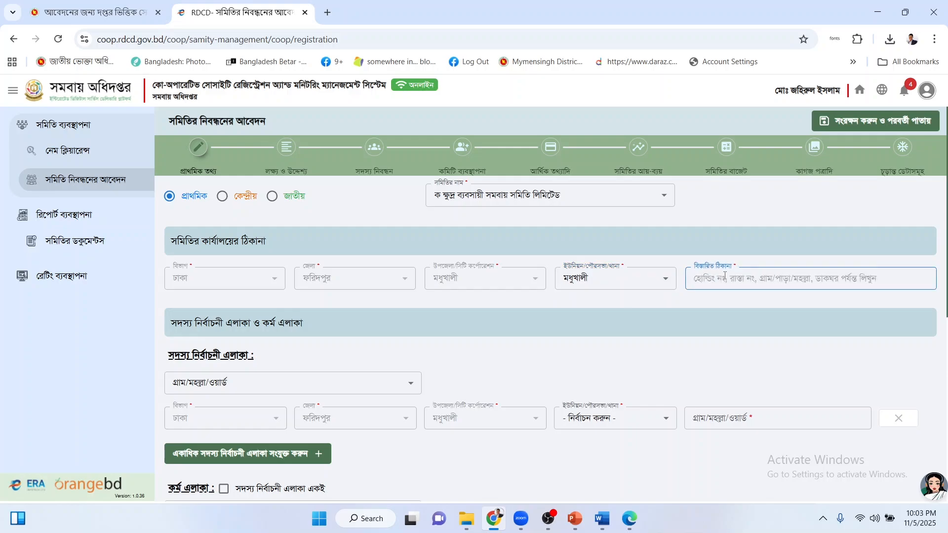
type("g")
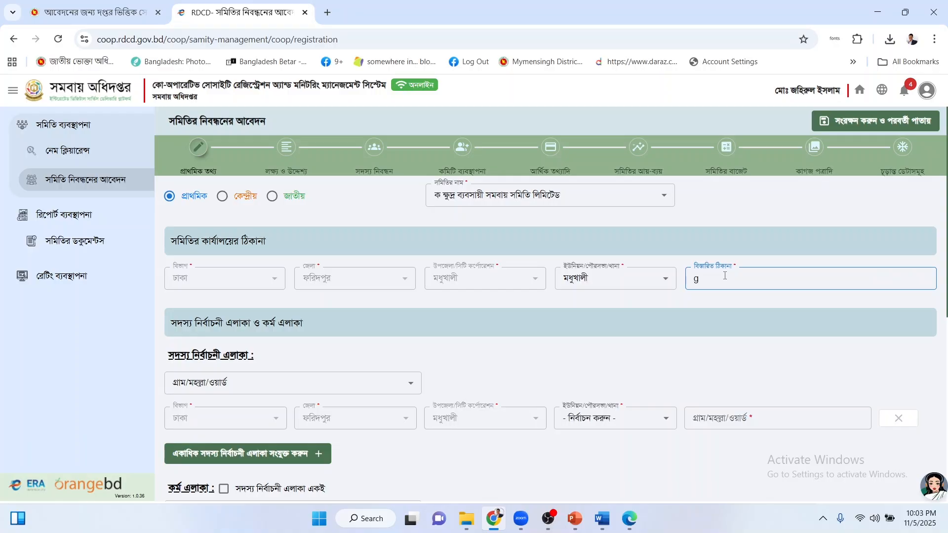
key("BackSpace")
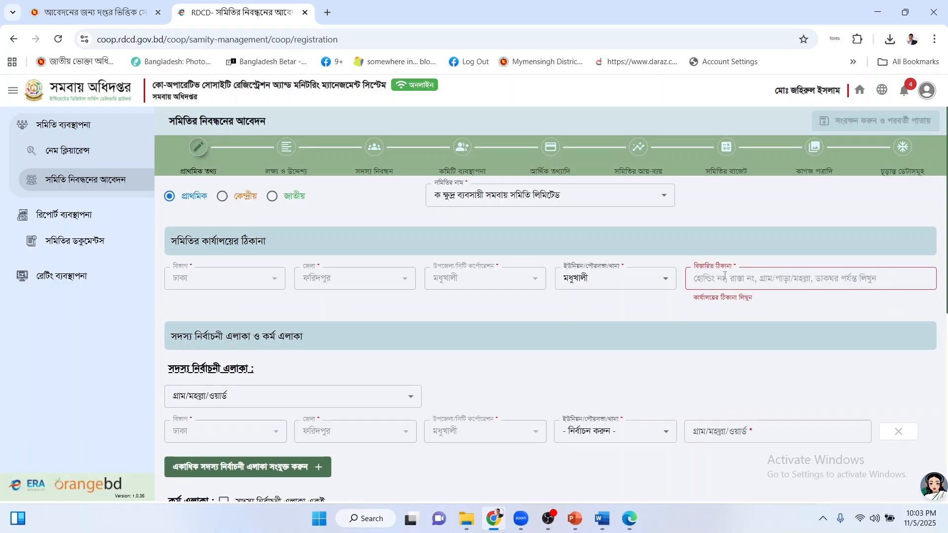
type("gram")
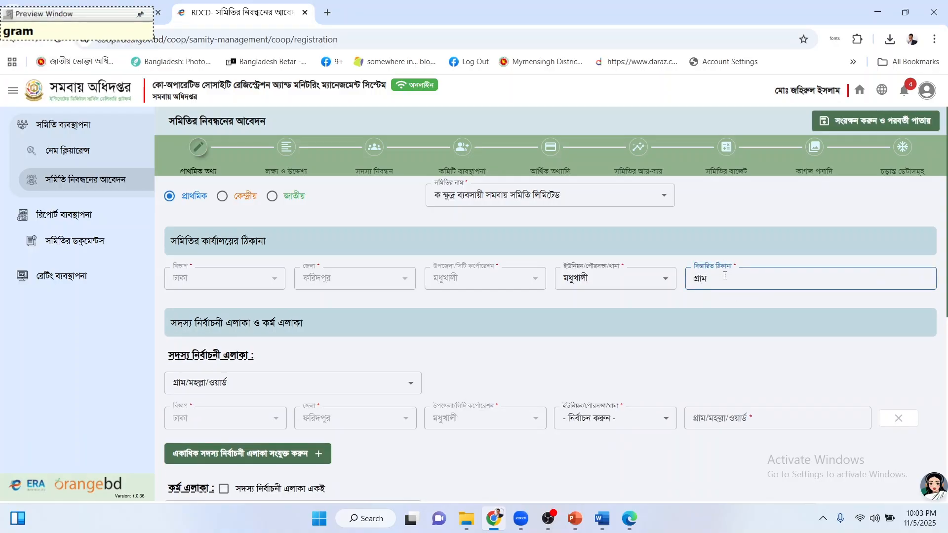
type(":")
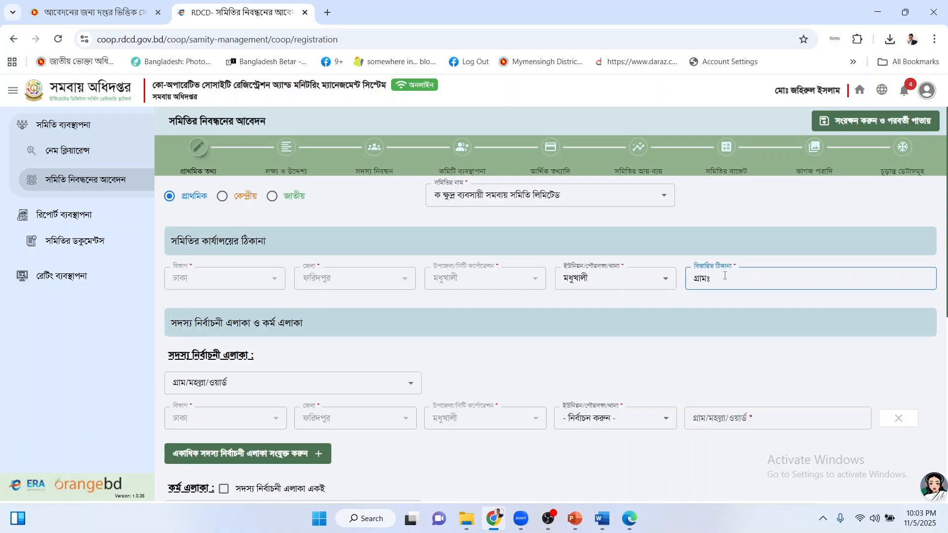
type("modhukha")
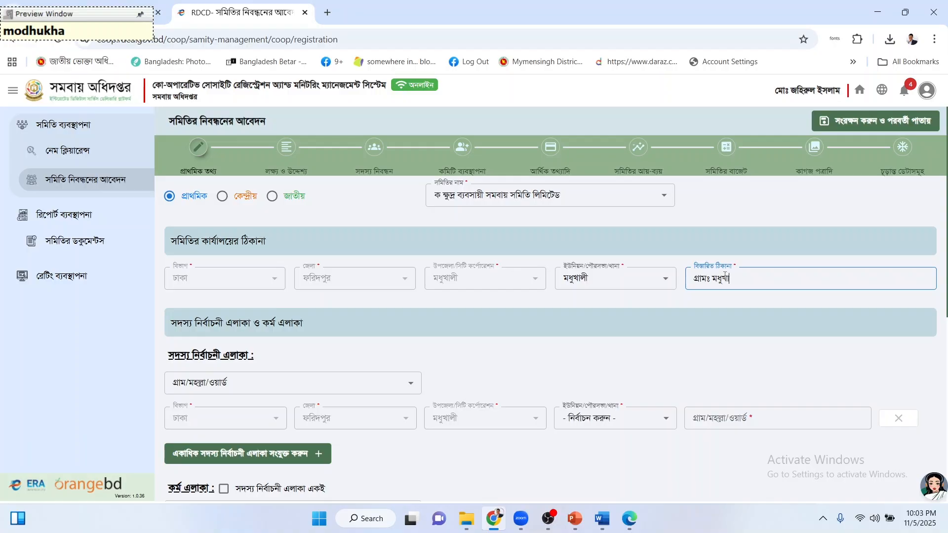
type("lI")
left_click(725, 275)
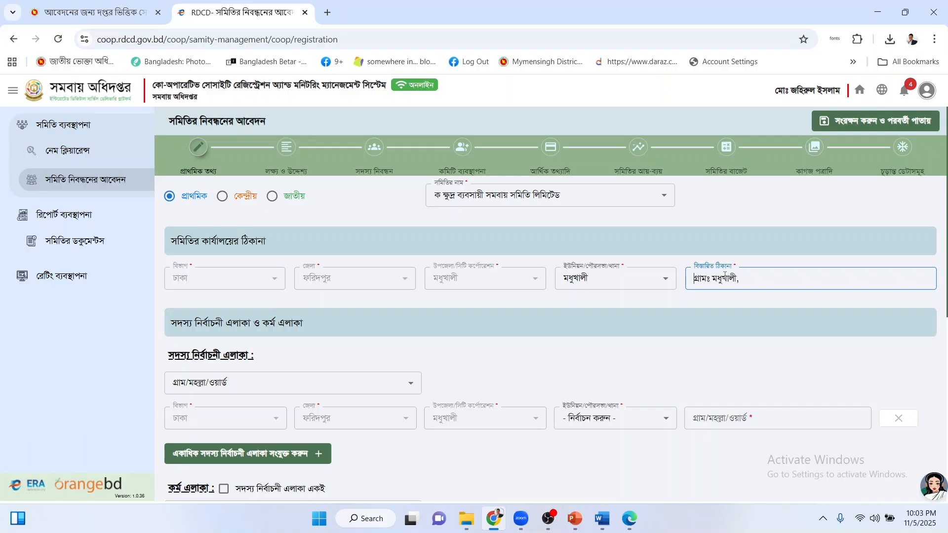
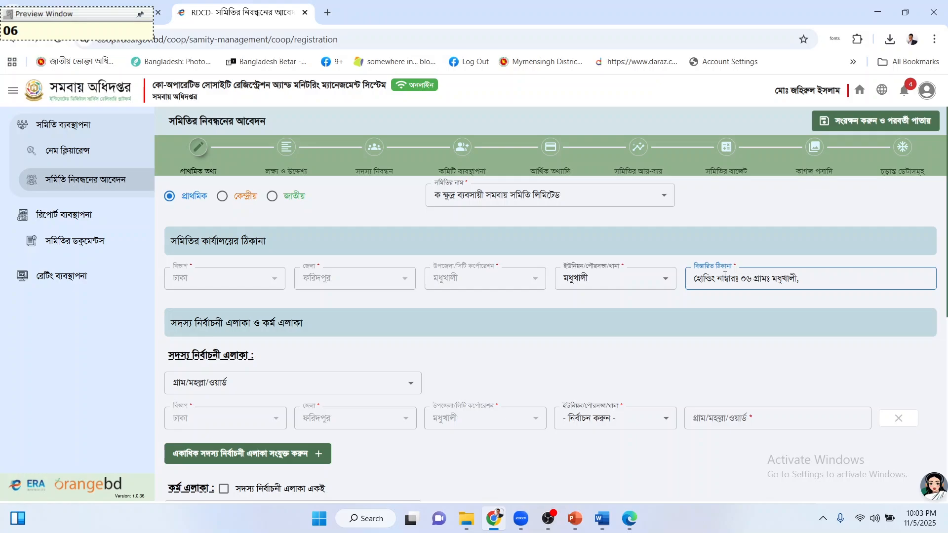
key("Right")
key("Right")
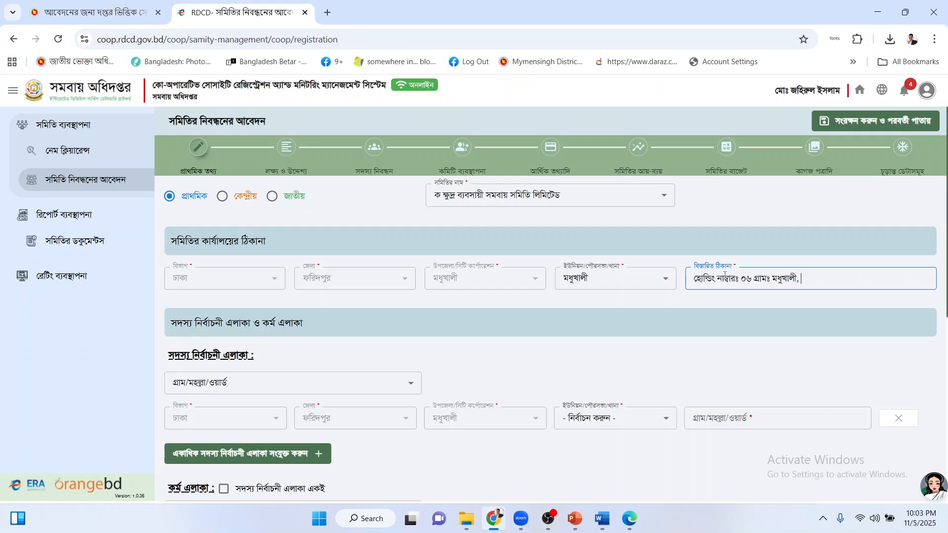
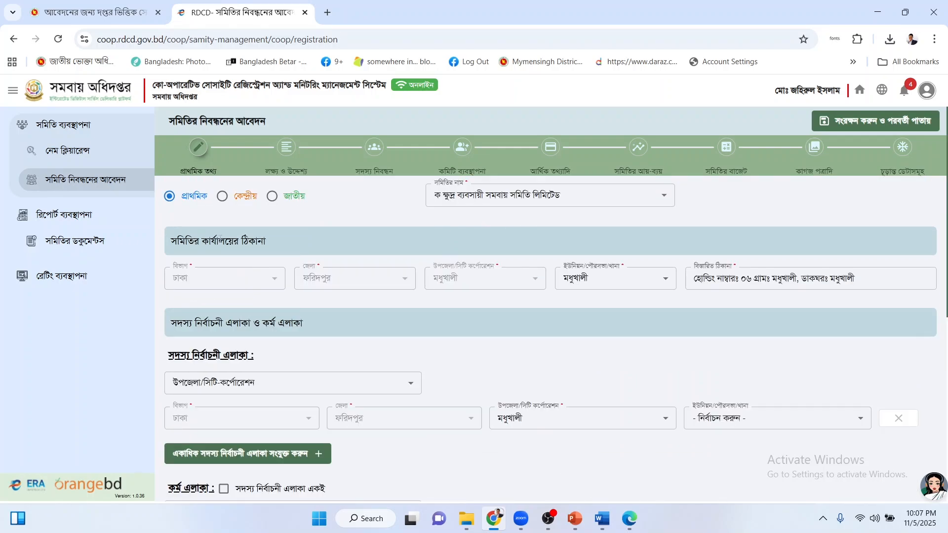
left_click_drag(695, 278, 859, 281)
left_click(859, 282)
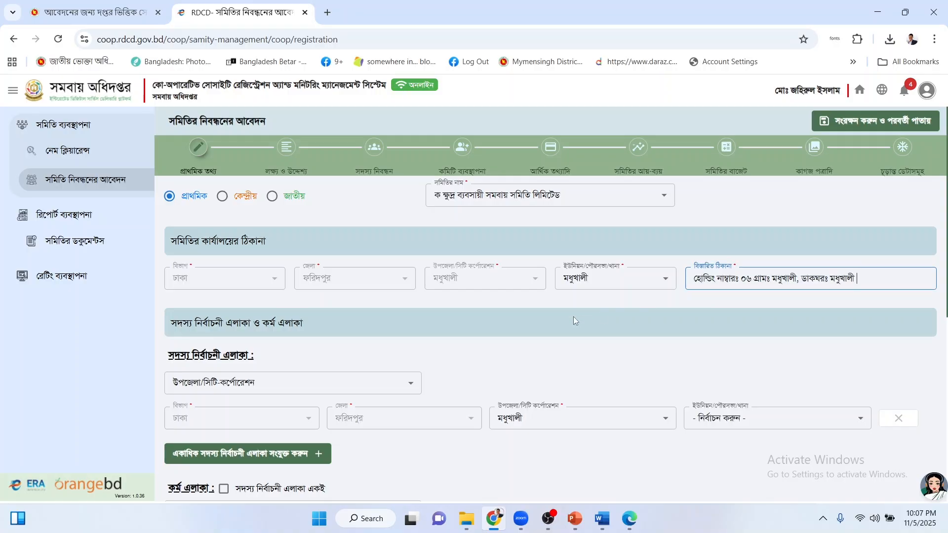
left_click(545, 325)
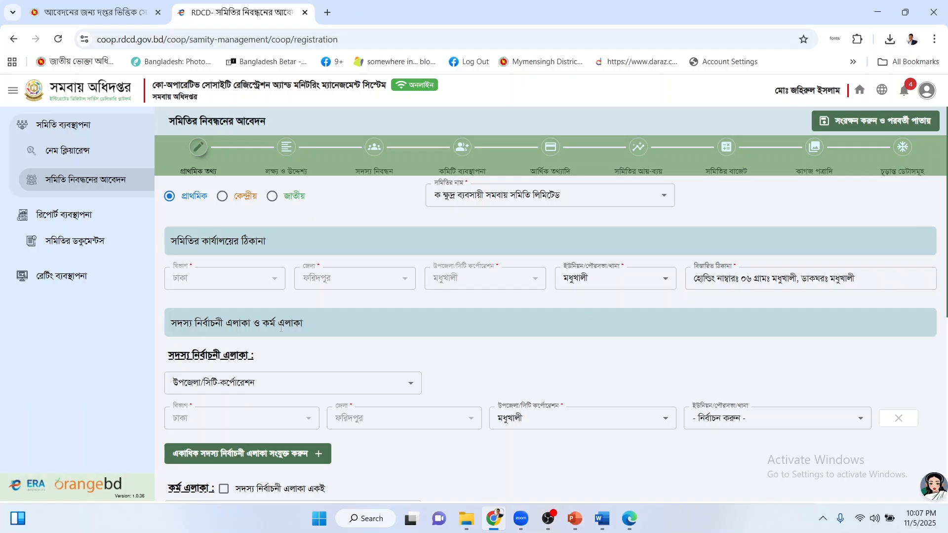
Fill the upazila/city-corporation election area with upazila মধুখালী and union মধুখালী.
scroll(310, 328, "down", 1)
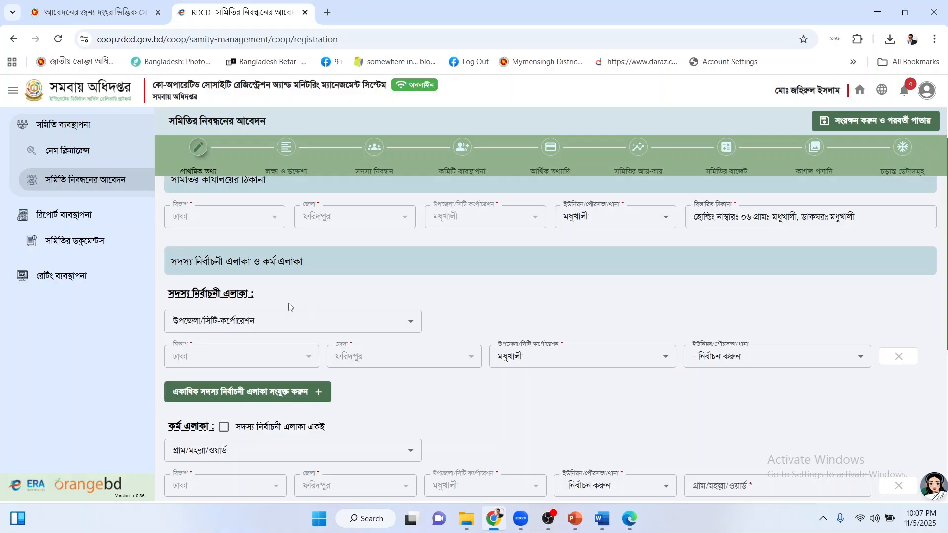
left_click(231, 322)
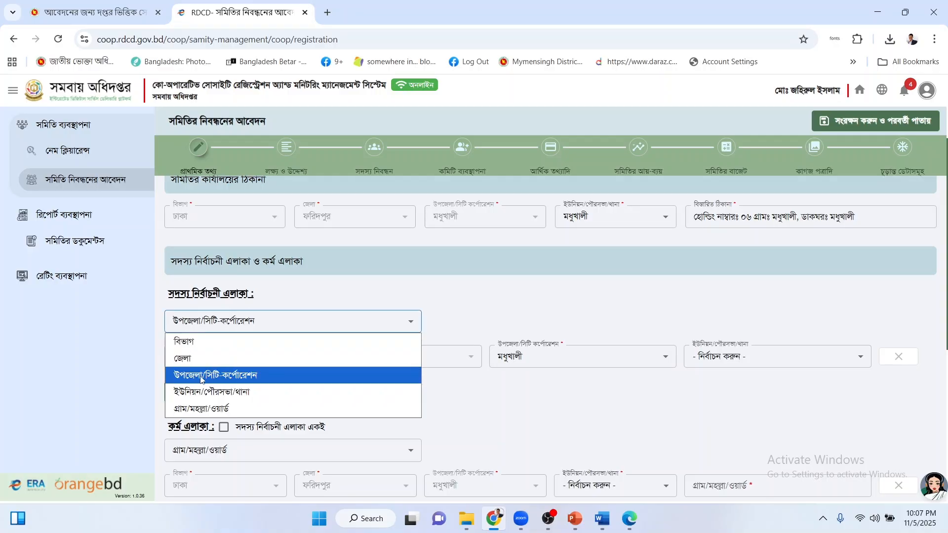
left_click(228, 377)
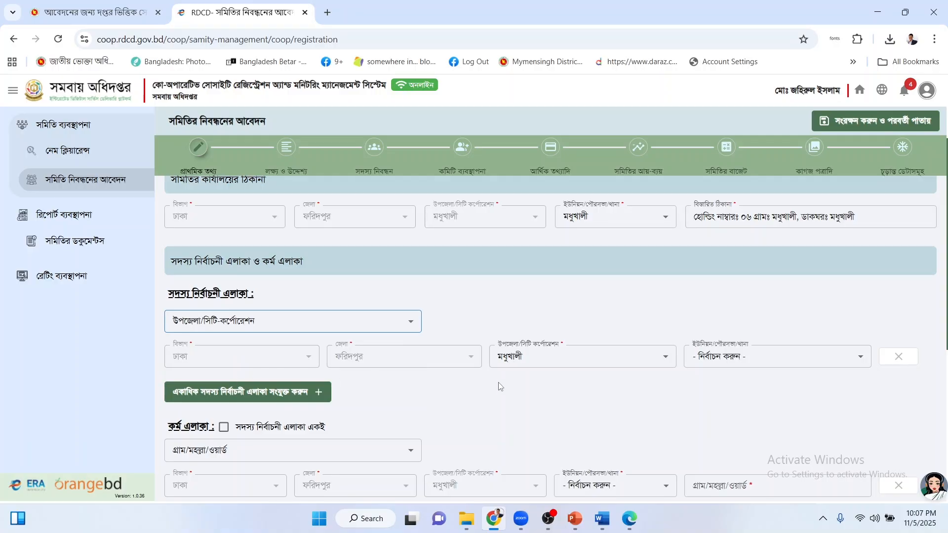
left_click(623, 357)
left_click(555, 268)
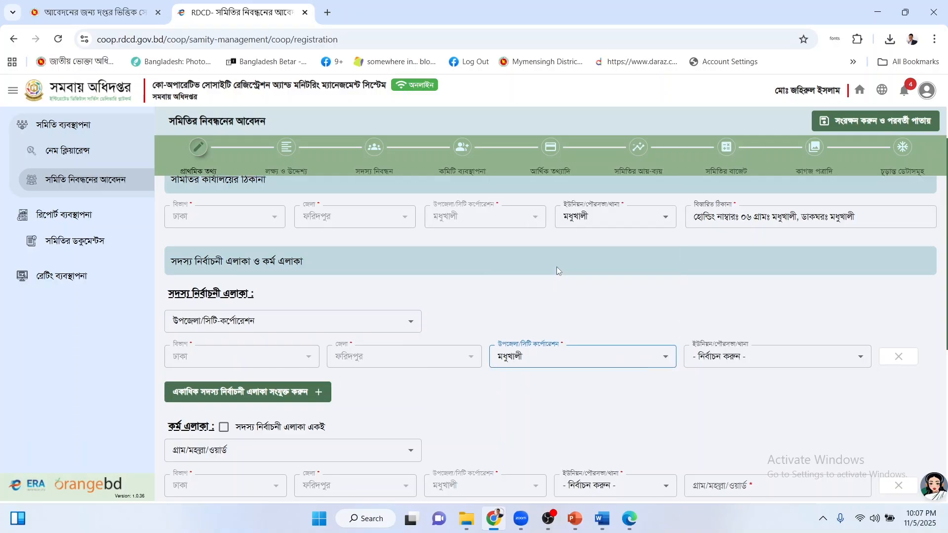
left_click(747, 362)
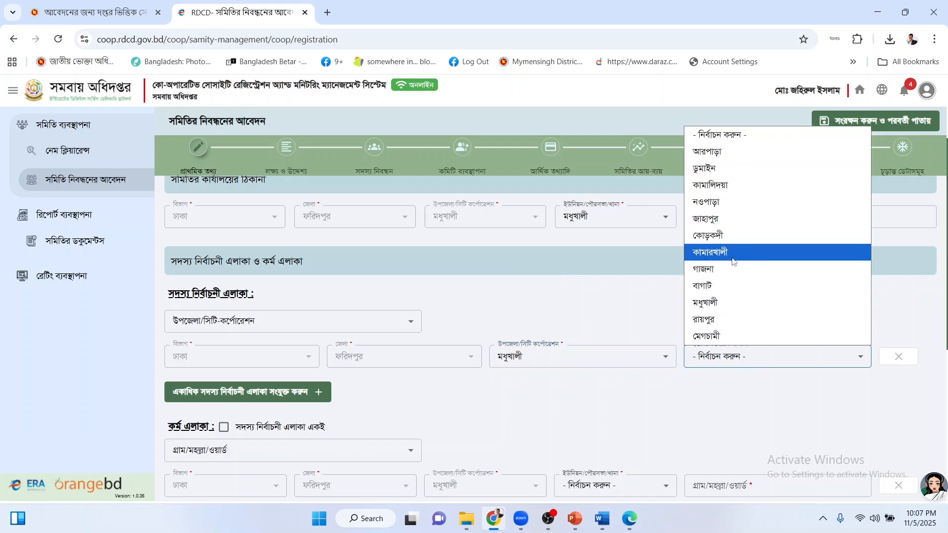
left_click(727, 302)
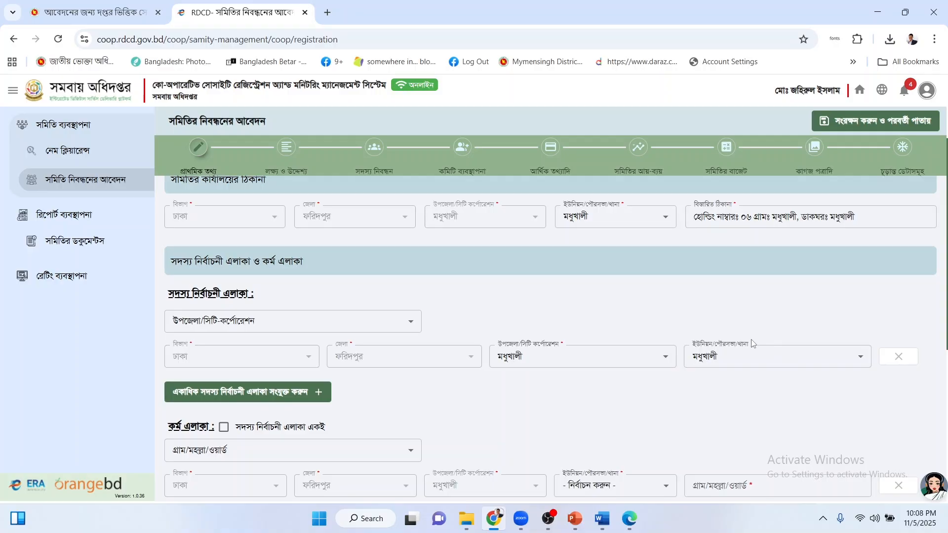
Switch the member area level to ইউনিয়ন/পৌরসভা/থানা, keeping মধুখালী as the union.
left_click(334, 322)
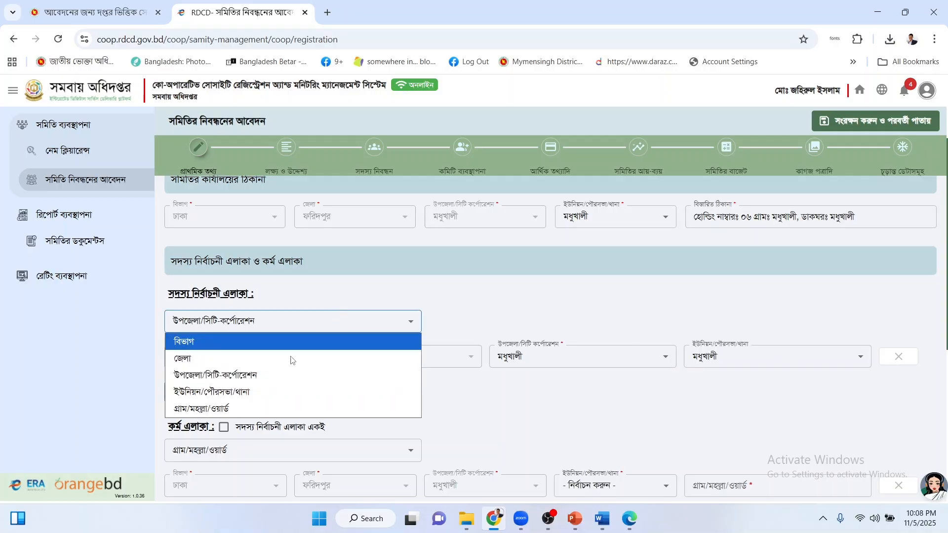
left_click(244, 393)
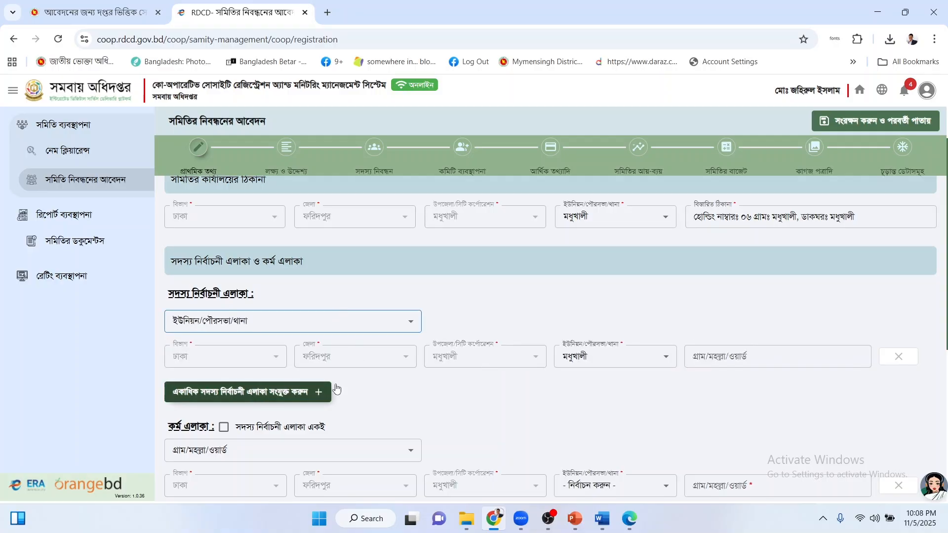
left_click(623, 359)
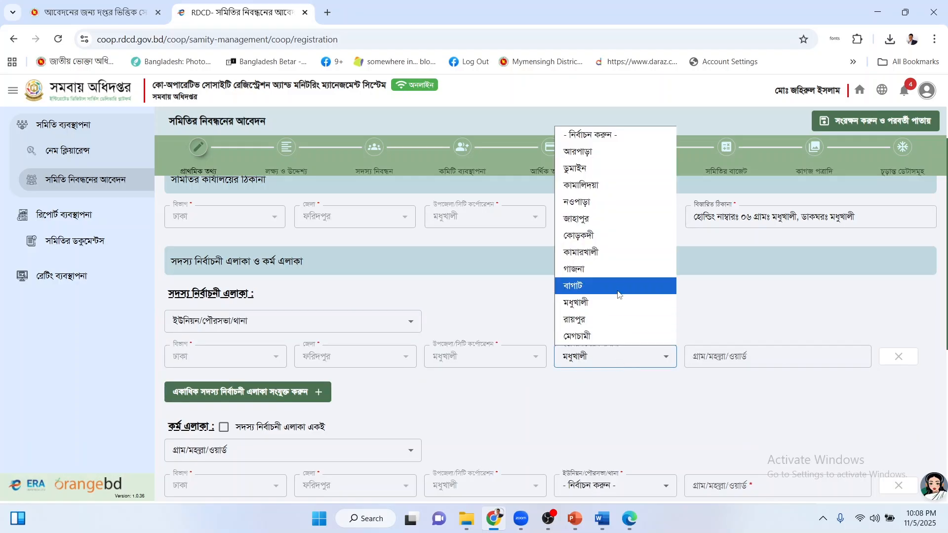
left_click(614, 305)
left_click(725, 357)
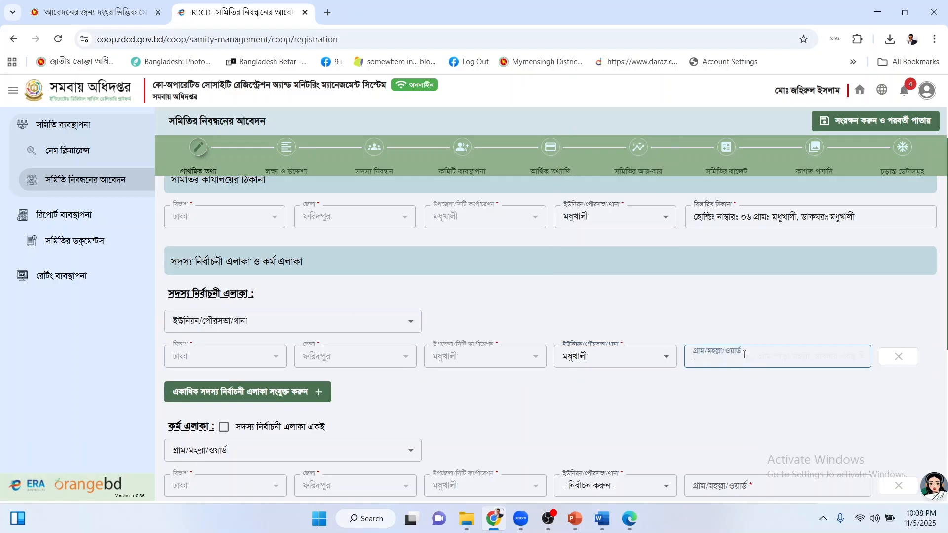
Add a second member election area row with union মধুখালী.
left_click(285, 392)
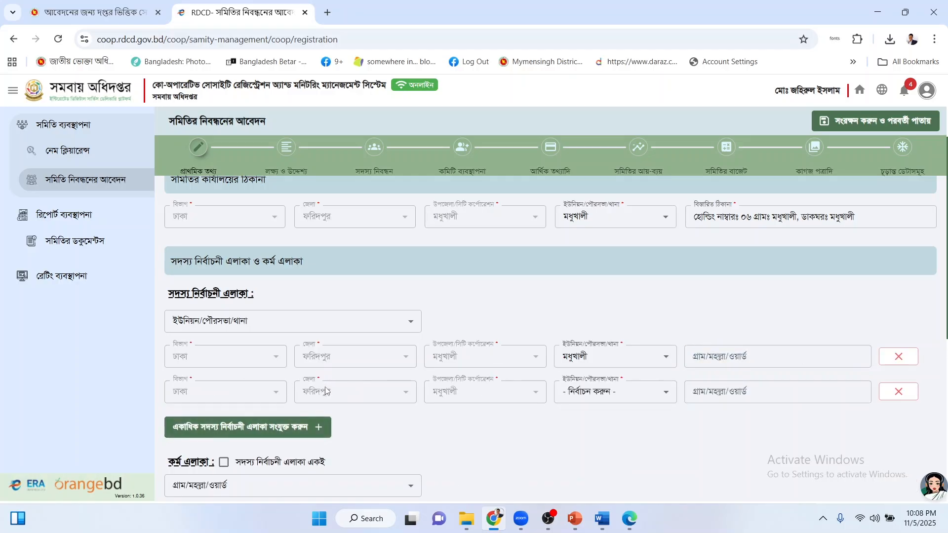
left_click(617, 392)
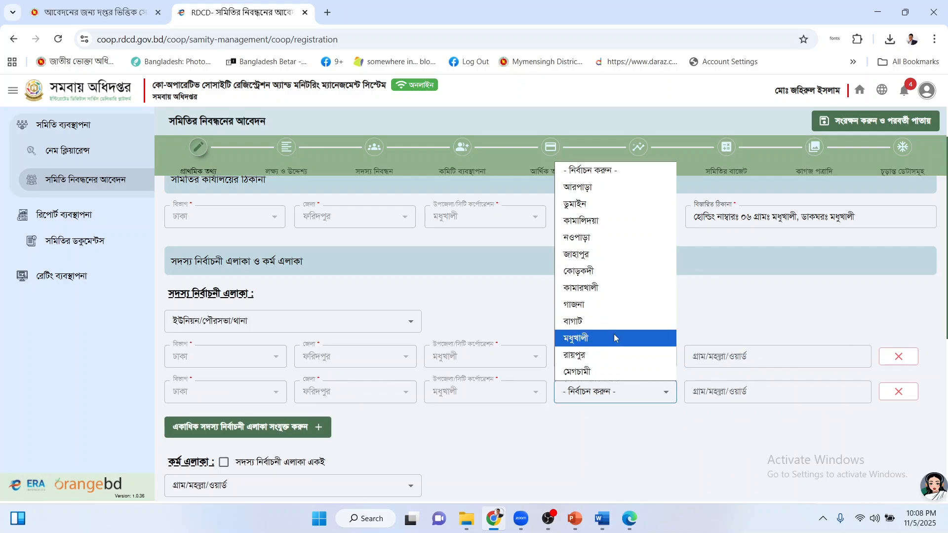
left_click(614, 334)
left_click(712, 396)
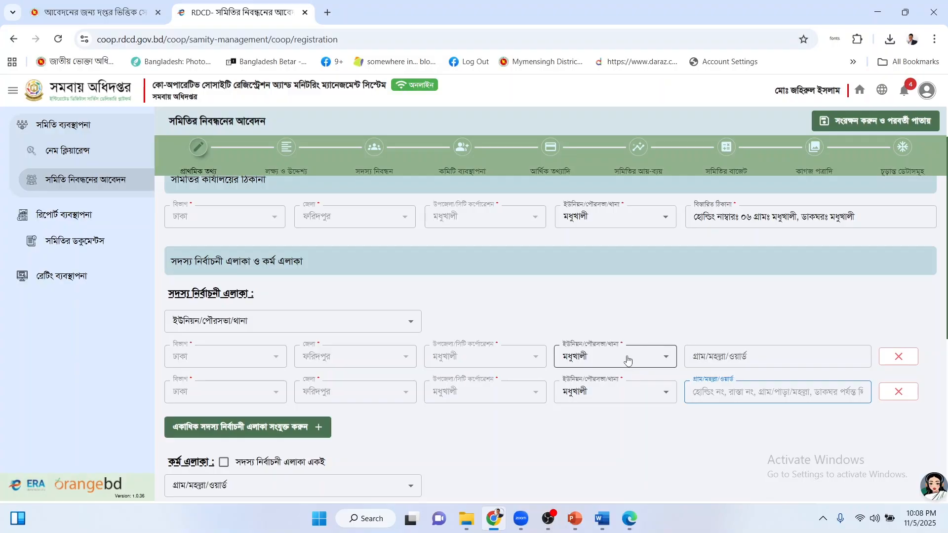
Switch the area level to উপজেলা/সিটি-কর্পোরেশন and change the second row's union to আরপাড়া.
left_click(275, 321)
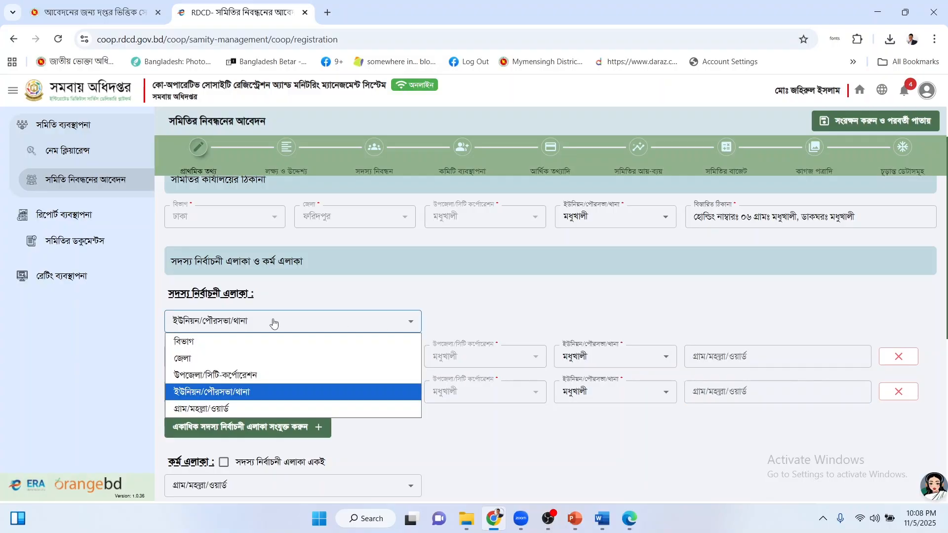
left_click(244, 374)
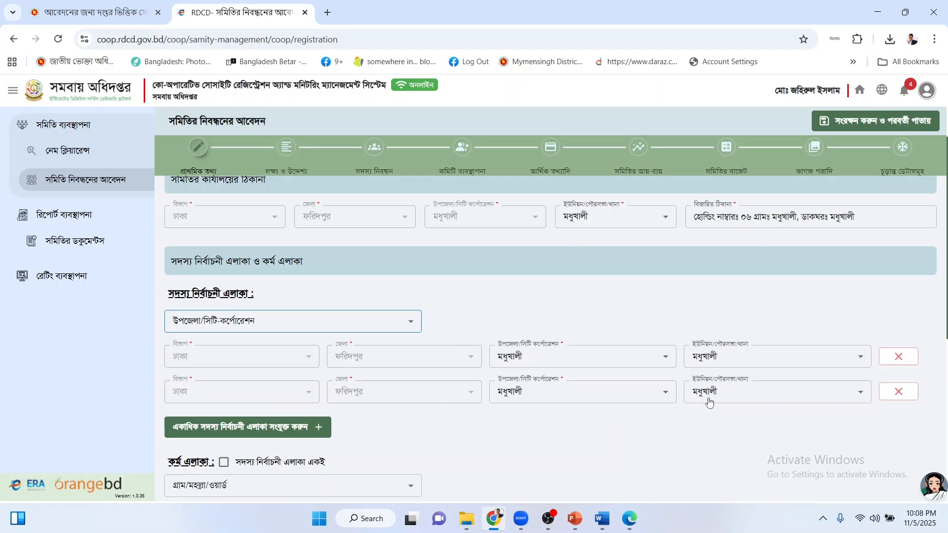
left_click(741, 396)
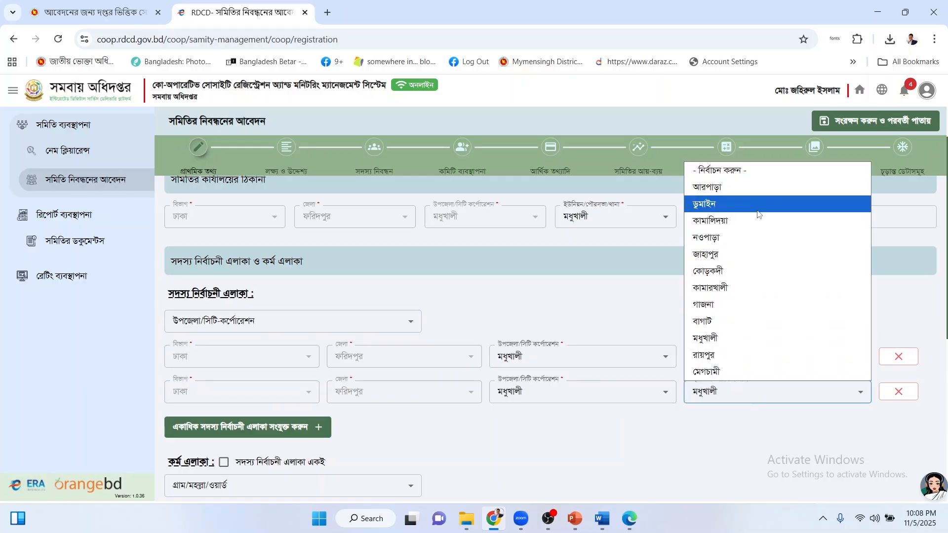
left_click(751, 190)
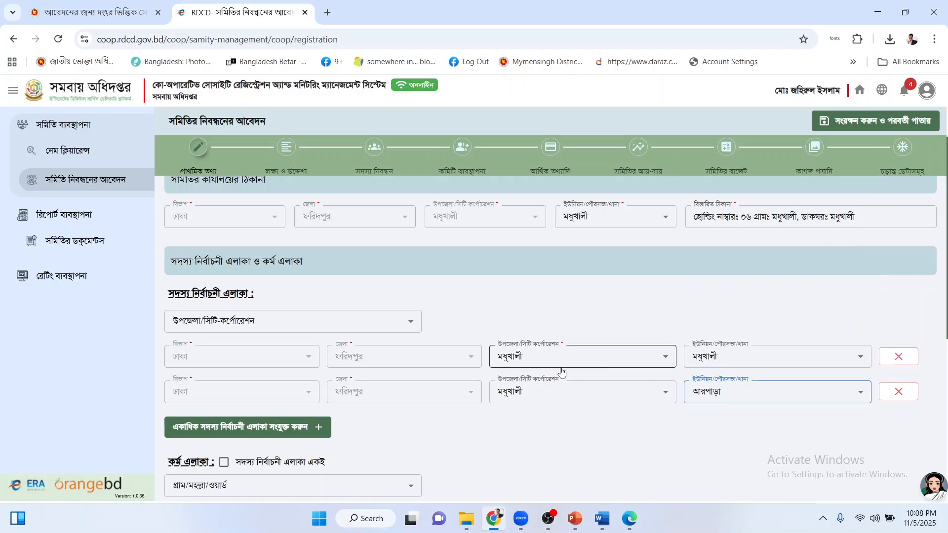
scroll(560, 370, "down", 1)
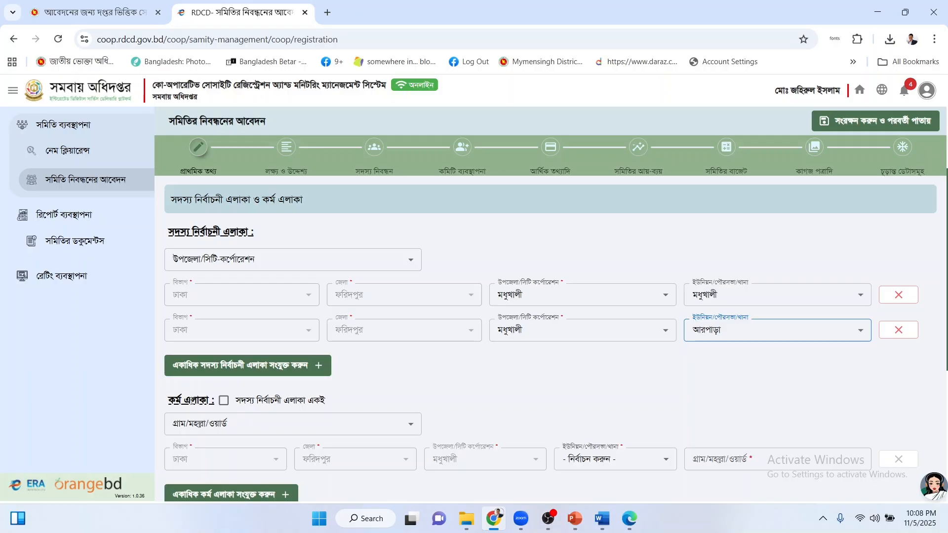
left_click_drag(188, 231, 287, 237)
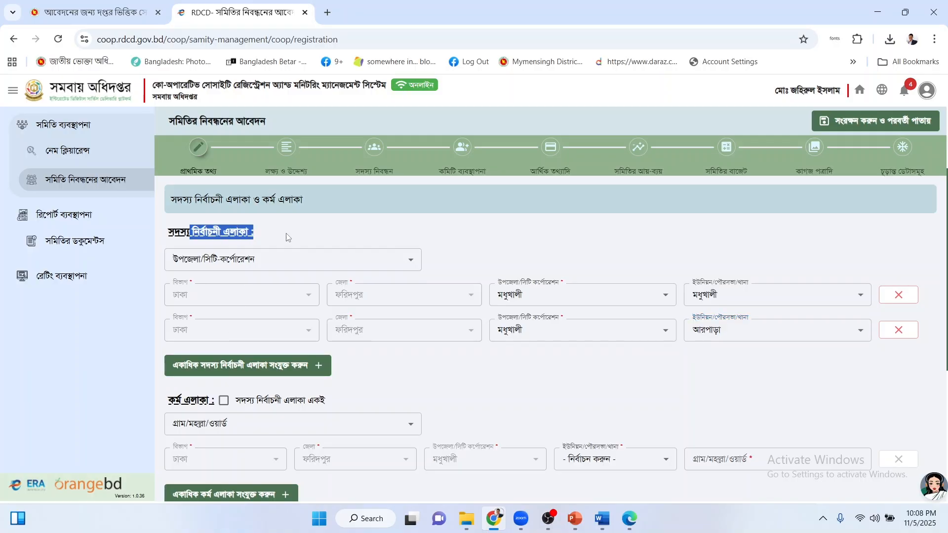
Tick 'সদস্য নির্বাচনী এলাকা একই' so the কর্ম এলাকা mirrors both মধুখালী rows.
left_click_drag(181, 399, 190, 401)
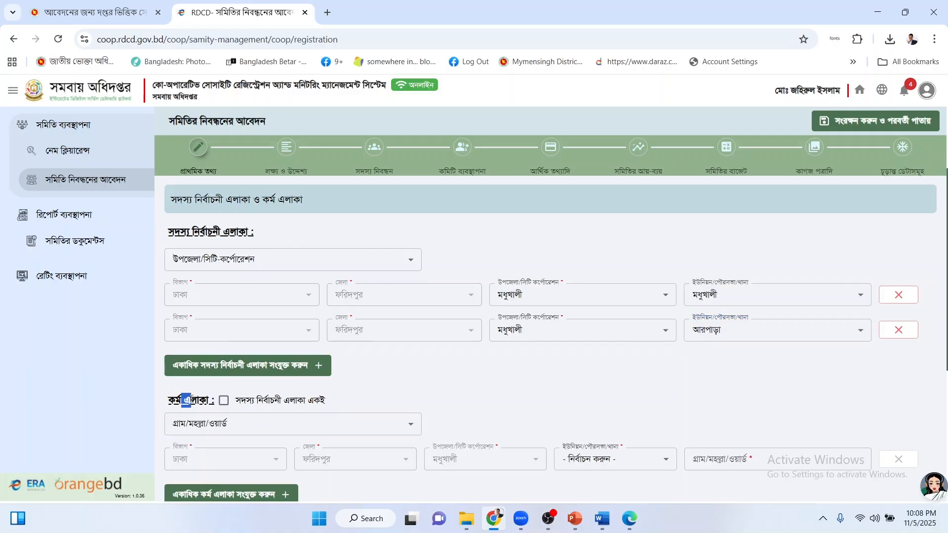
left_click(192, 400)
left_click(223, 402)
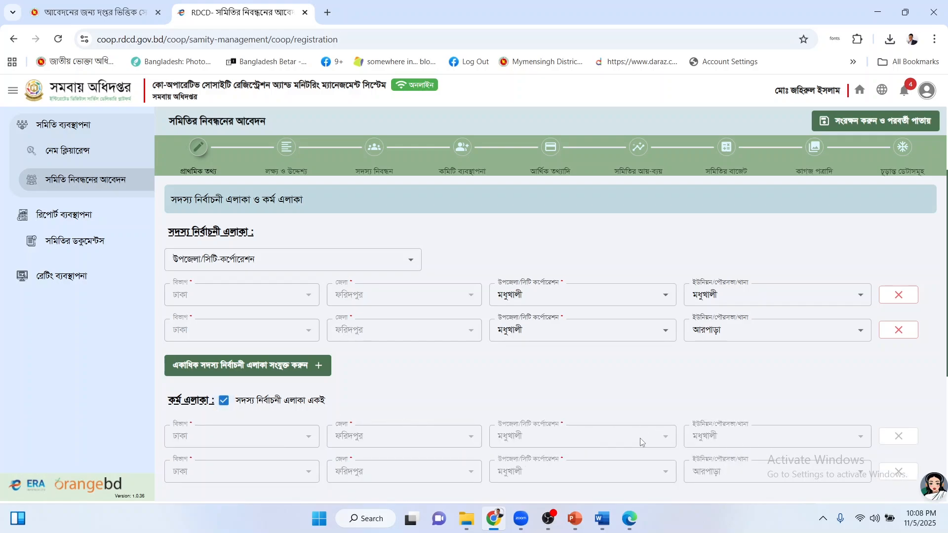
scroll(537, 381, "down", 2)
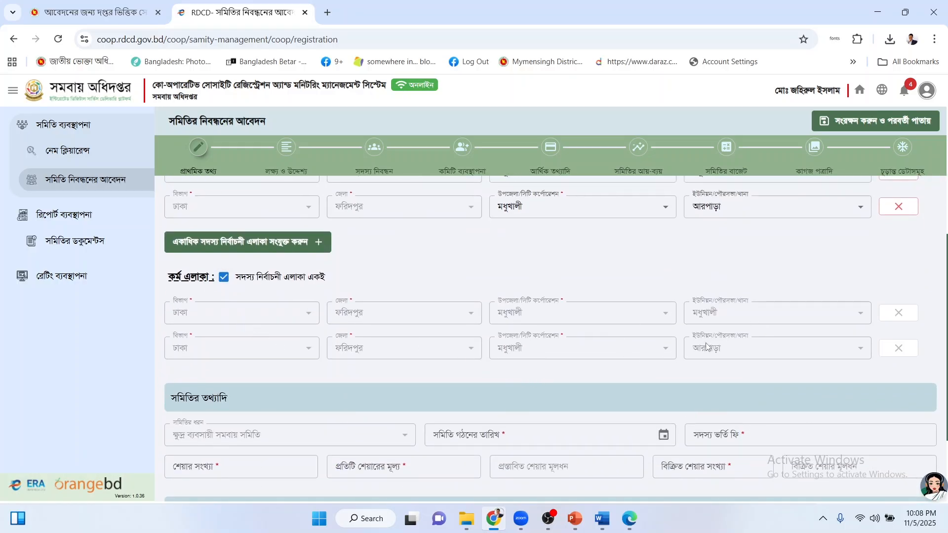
scroll(706, 345, "down", 1)
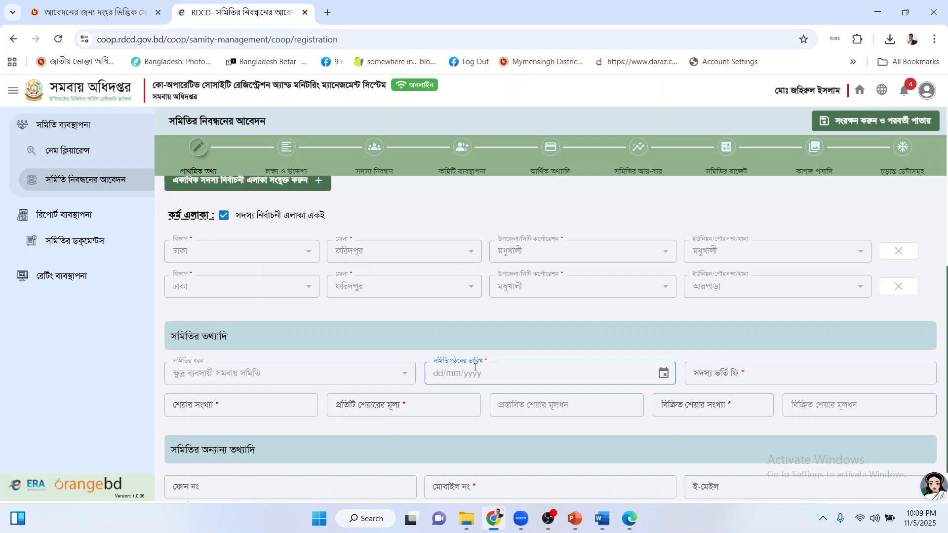
Pick 15 October 2025 in the formation-date calendar.
type("1")
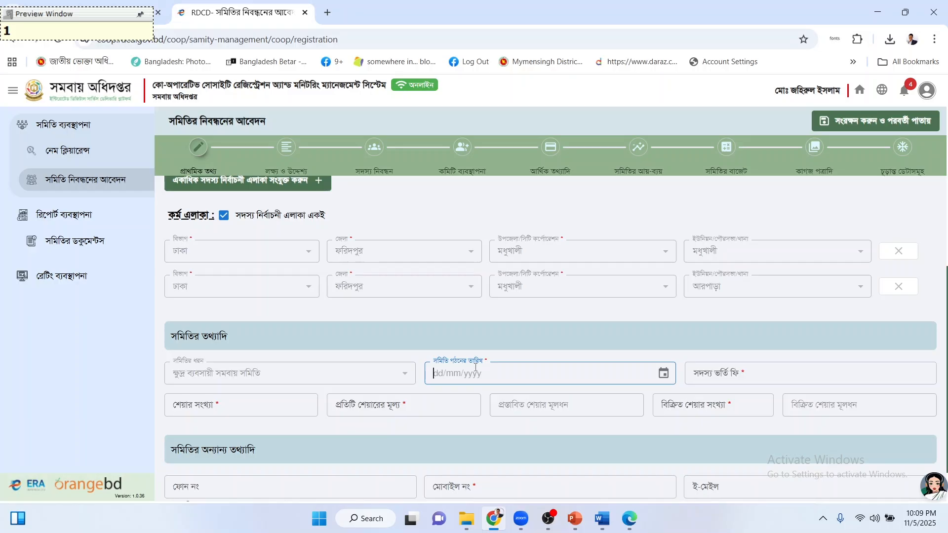
left_click(665, 375)
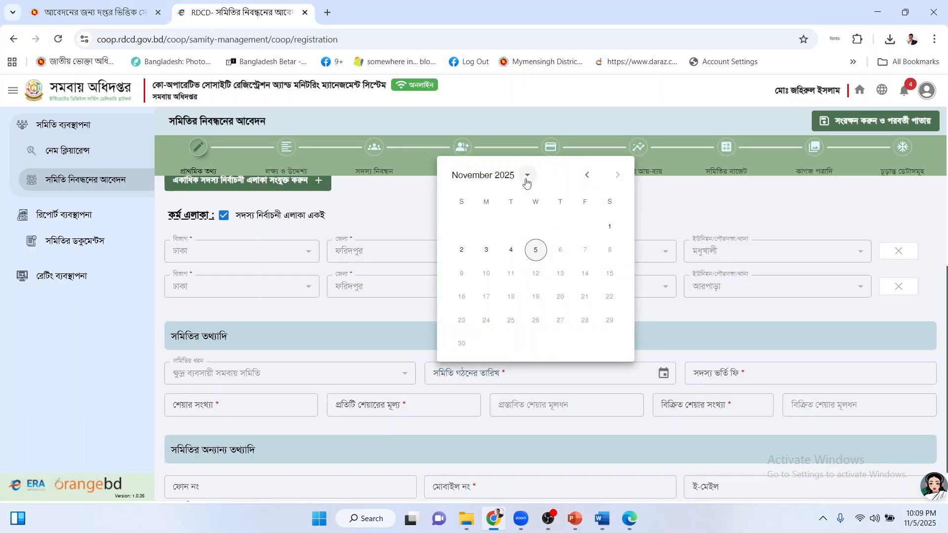
left_click(527, 177)
left_click(531, 177)
left_click(586, 175)
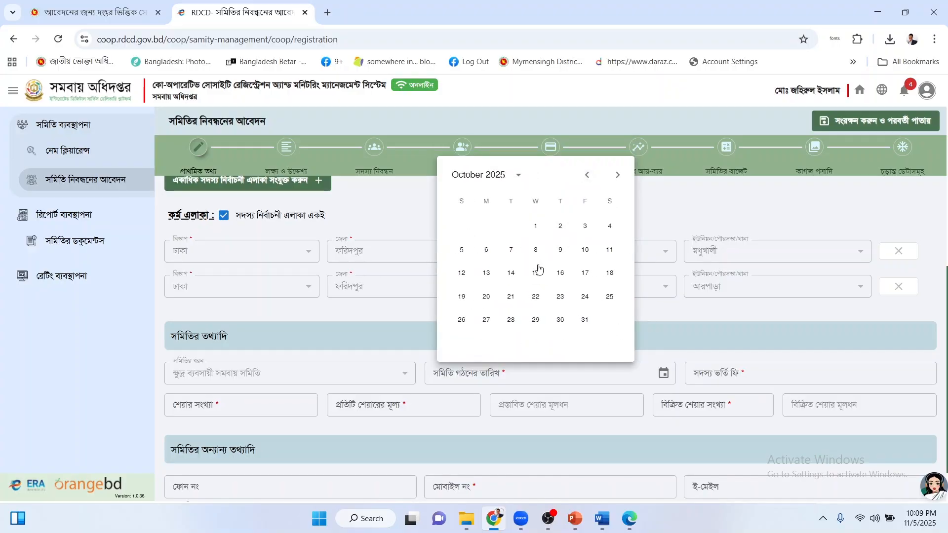
left_click(536, 272)
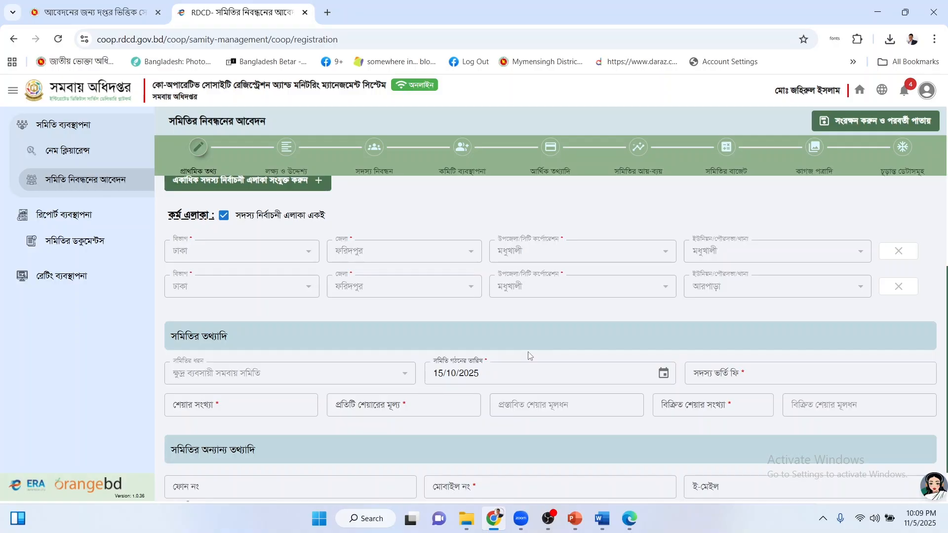
left_click(718, 369)
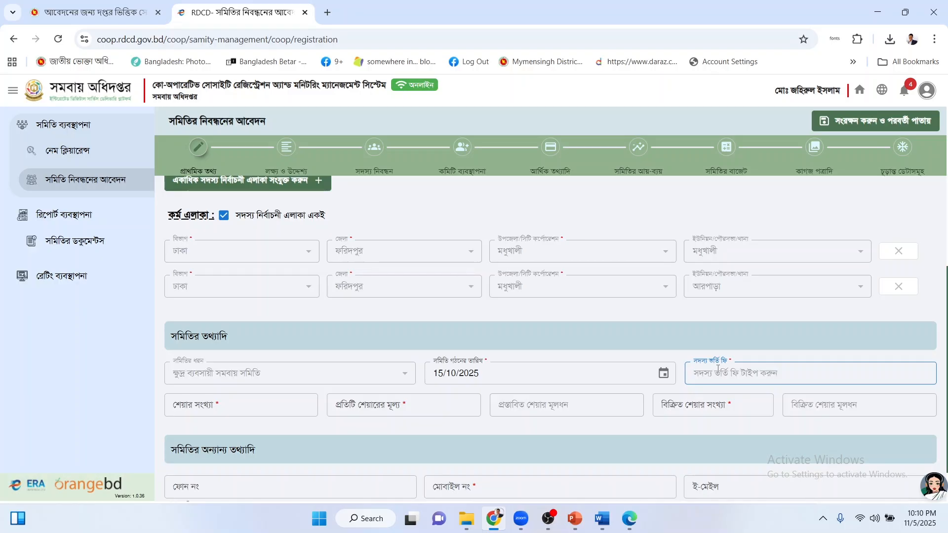
Enter admission fee ১০০ and share count ৫০০০০.
type("100")
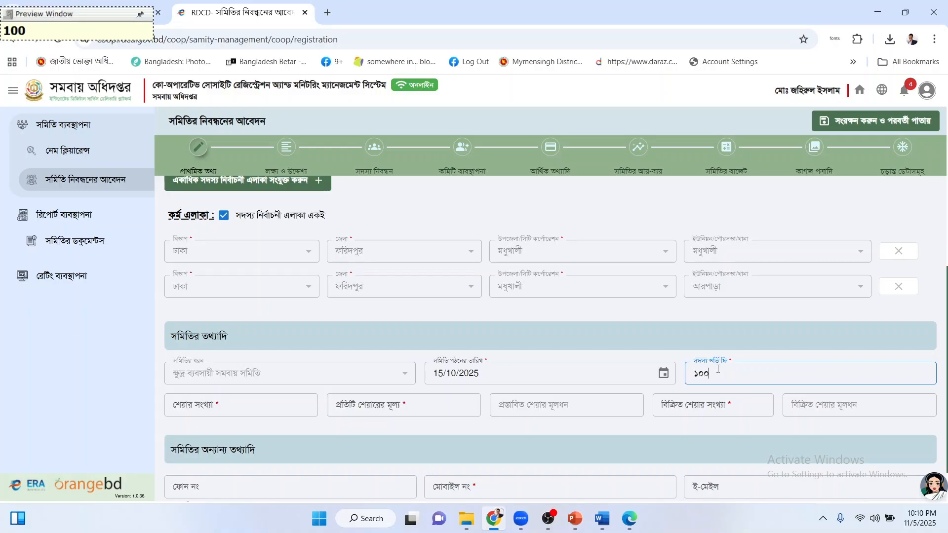
left_click(277, 412)
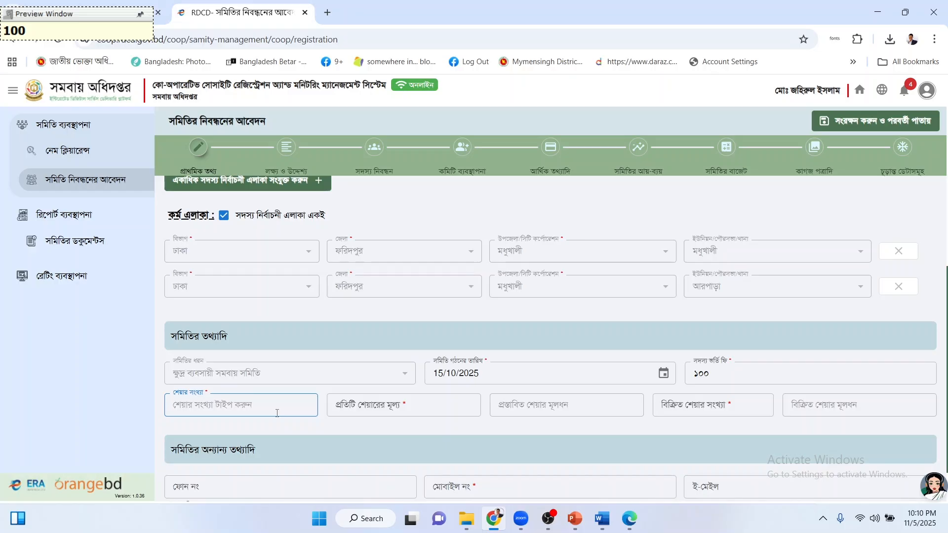
type("৫০০০০")
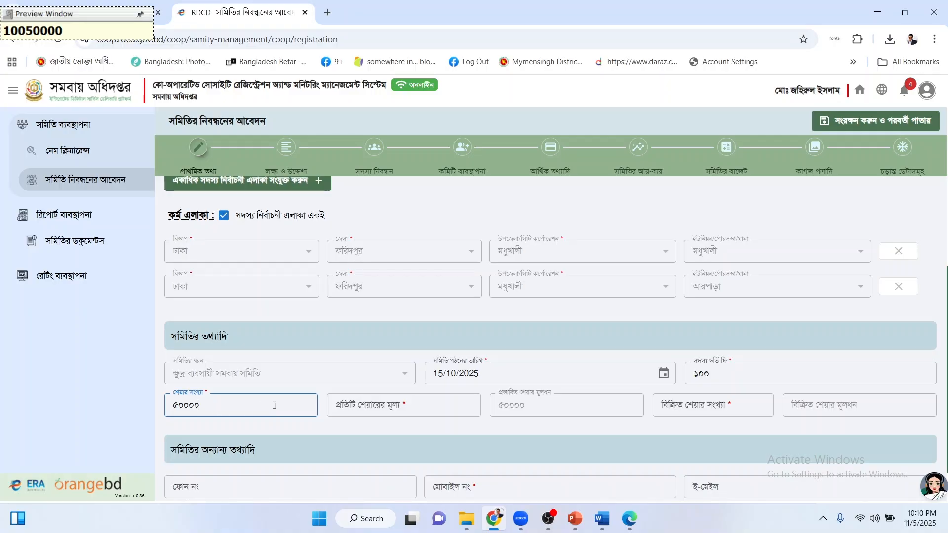
left_click(385, 403)
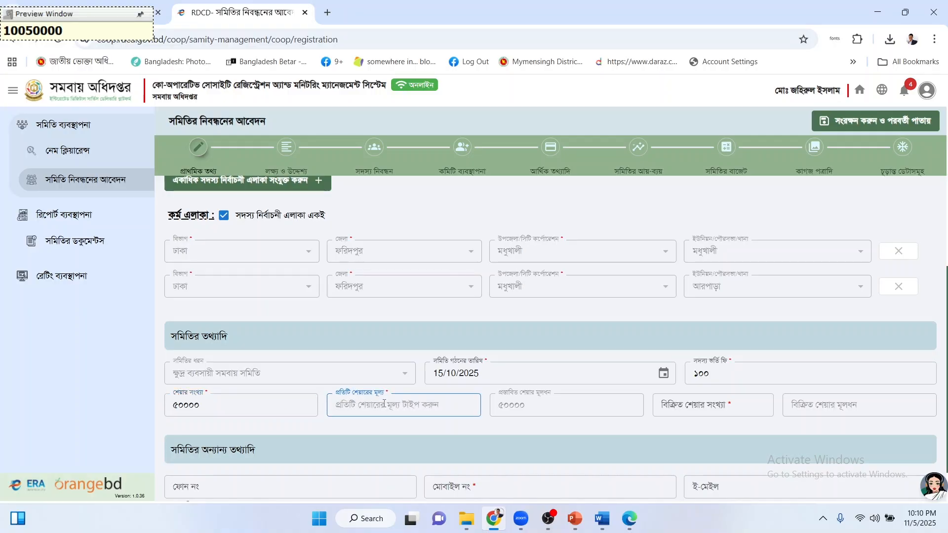
Set the price per share to ১০০ and shares sold to ২০০.
type("১০০")
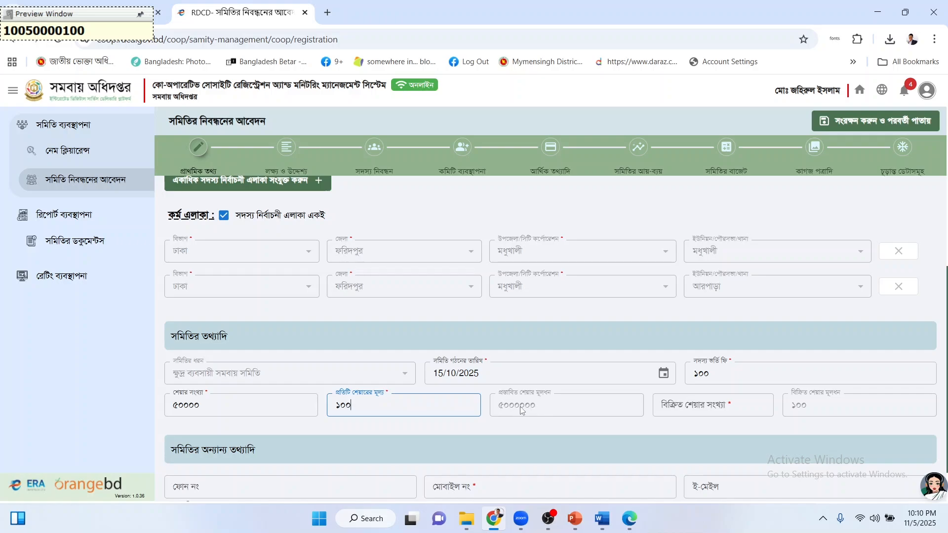
left_click(529, 394)
left_click(257, 394)
left_click(707, 402)
type("২০০")
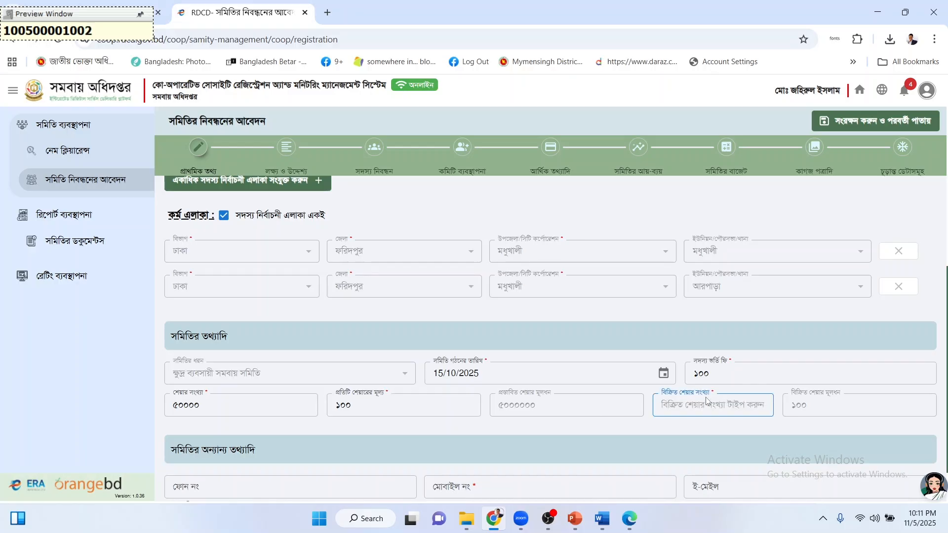
left_click(805, 418)
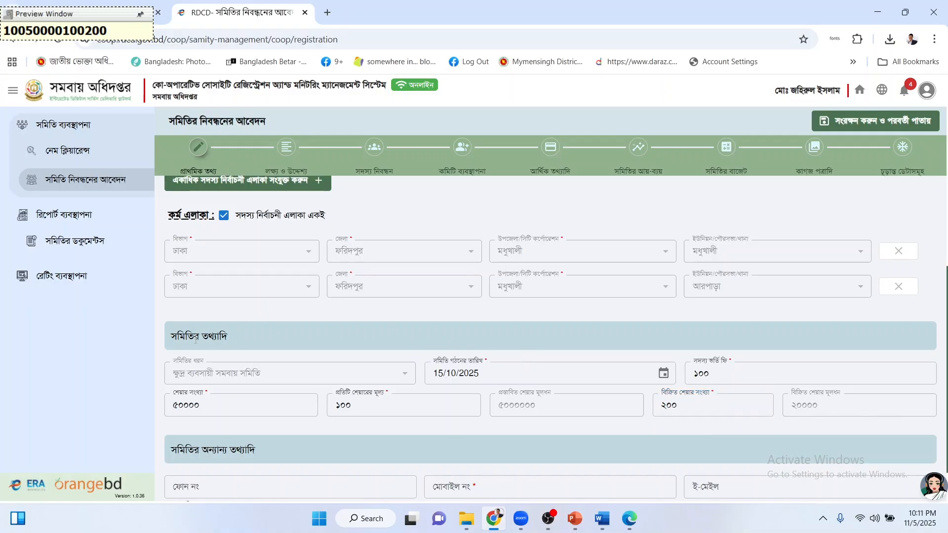
scroll(325, 380, "down", 1)
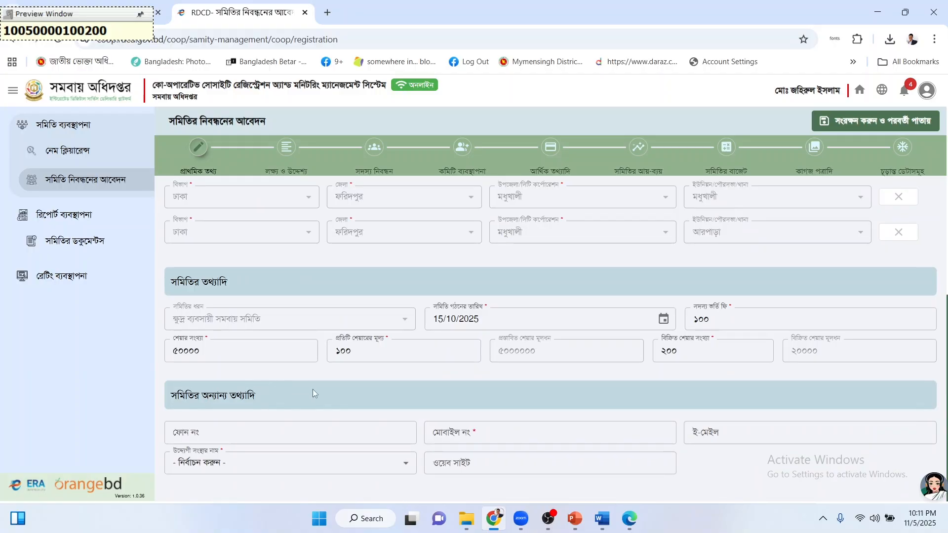
Enter the society's mobile number, fixing a missing digit, and choose স্ব উদ্যোগ as sponsoring organisation.
left_click(490, 432)
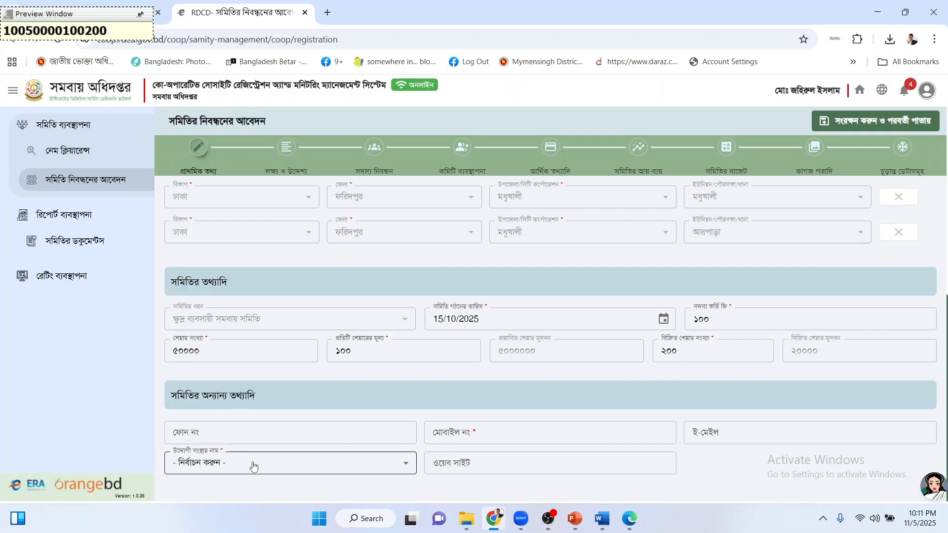
left_click(298, 439)
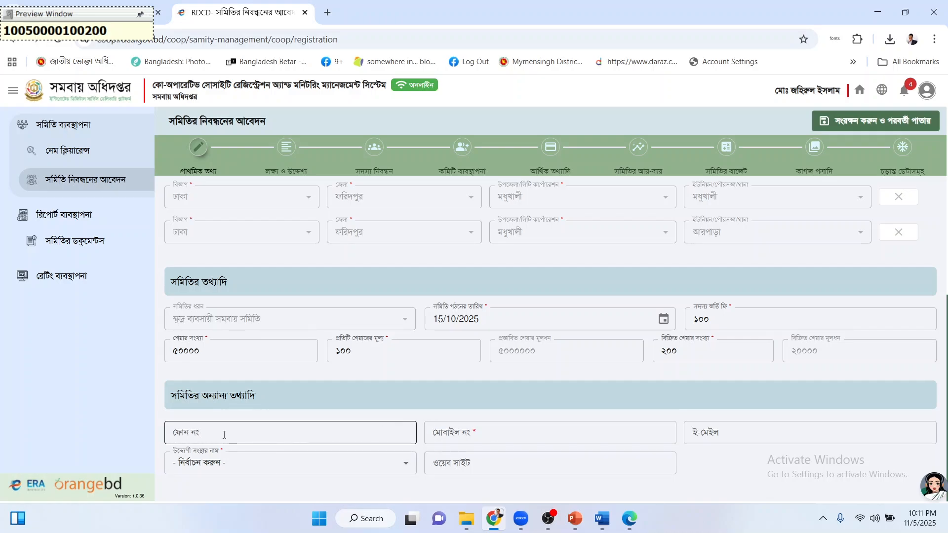
left_click(477, 432)
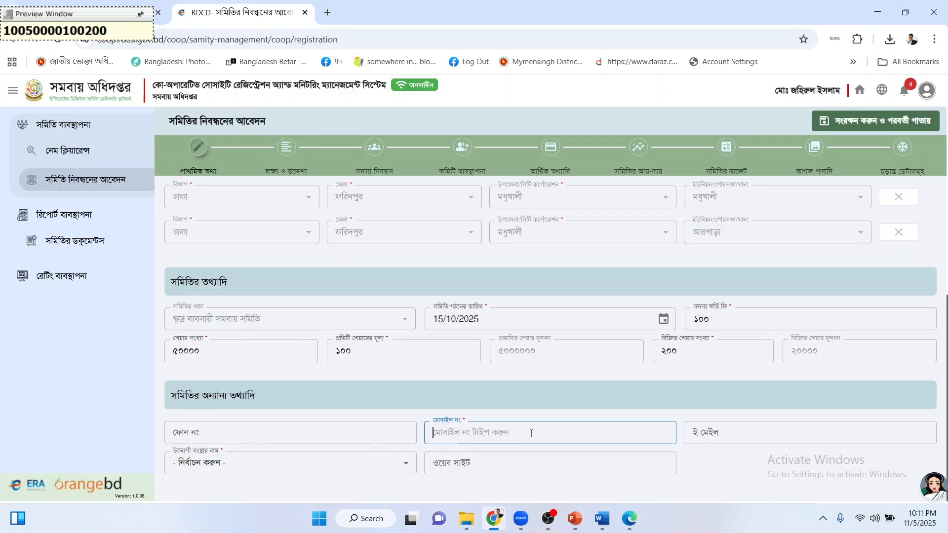
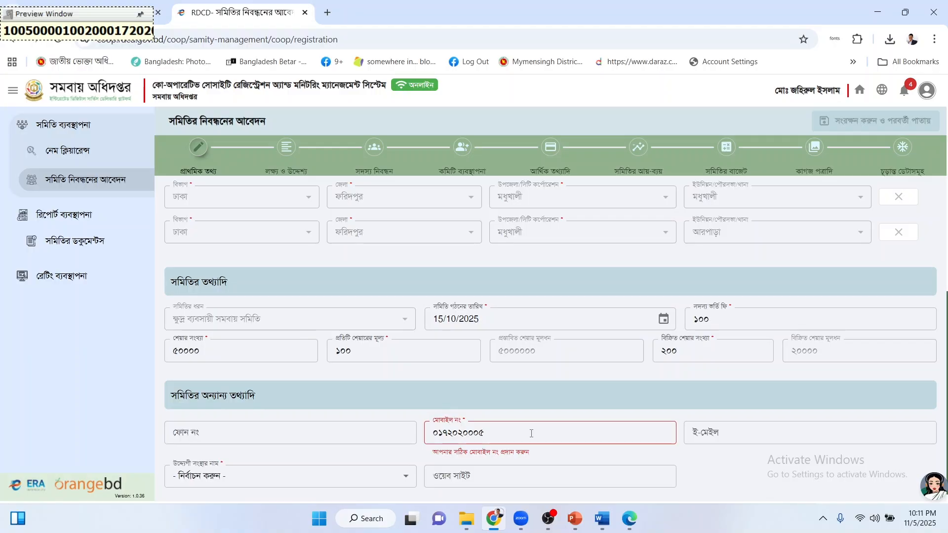
left_click(448, 432)
type("৬")
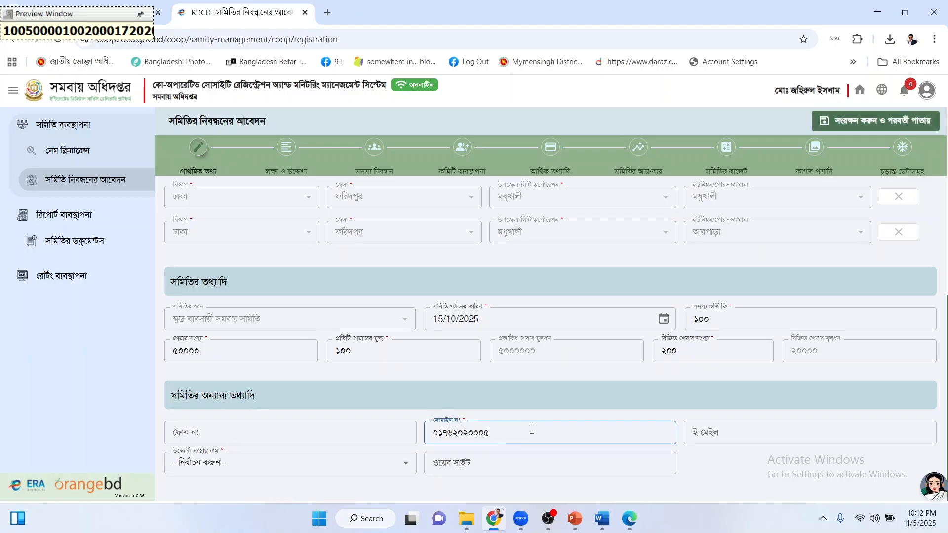
left_click(512, 435)
left_click(502, 412)
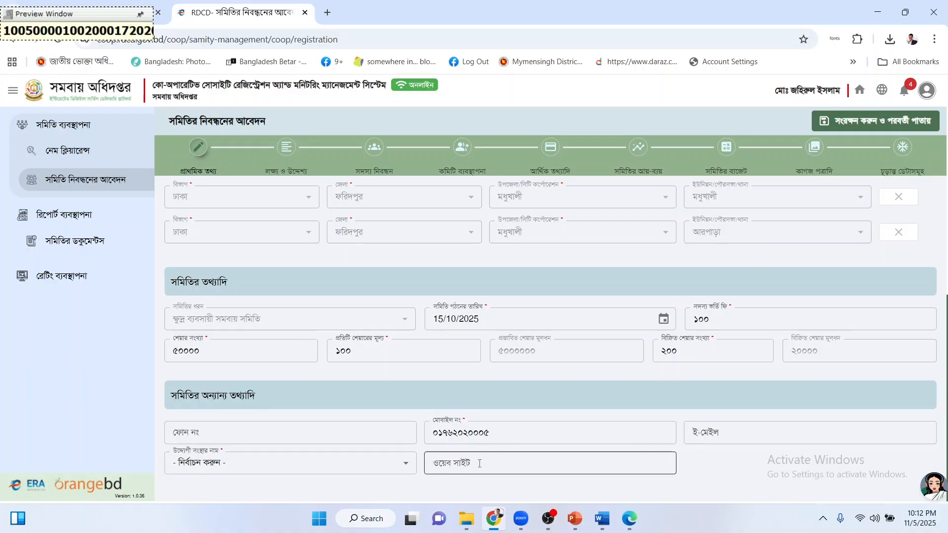
left_click(221, 464)
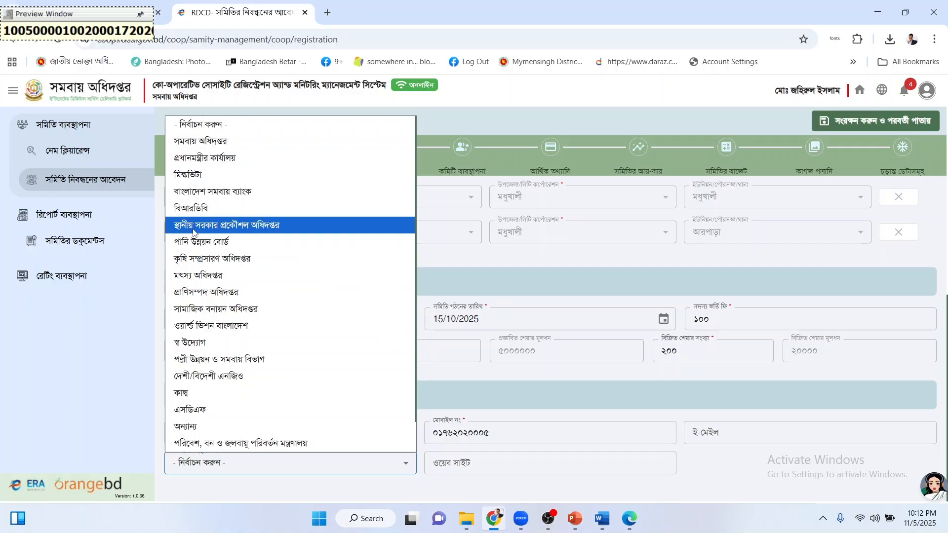
left_click(239, 343)
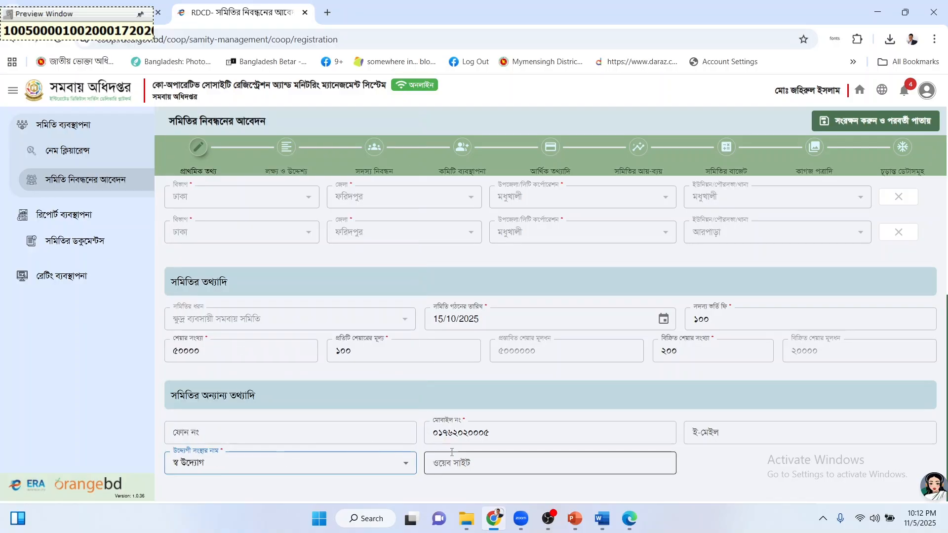
Save the form with সংরক্ষণ করুন ও পরবর্তী পাতায় to reach the aims-and-objectives step.
scroll(564, 380, "up", 5)
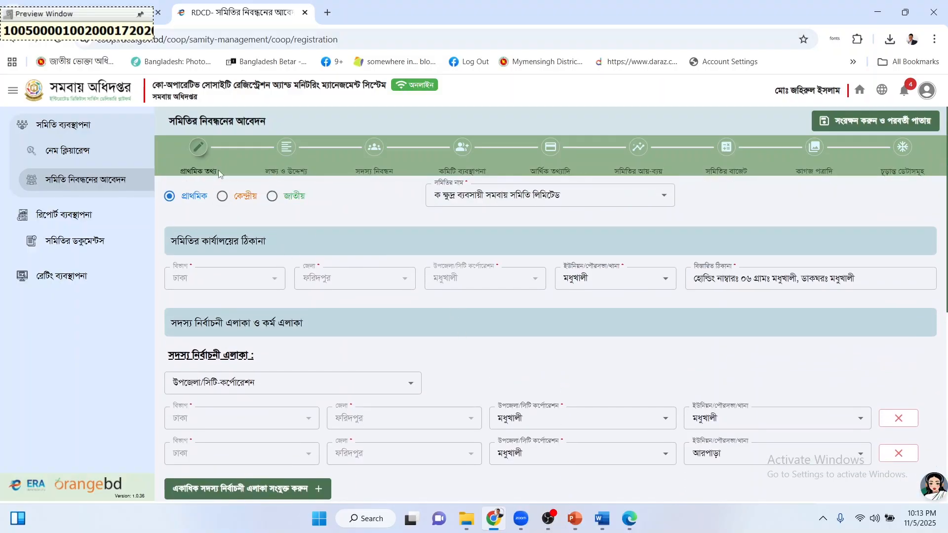
scroll(469, 321, "down", 5)
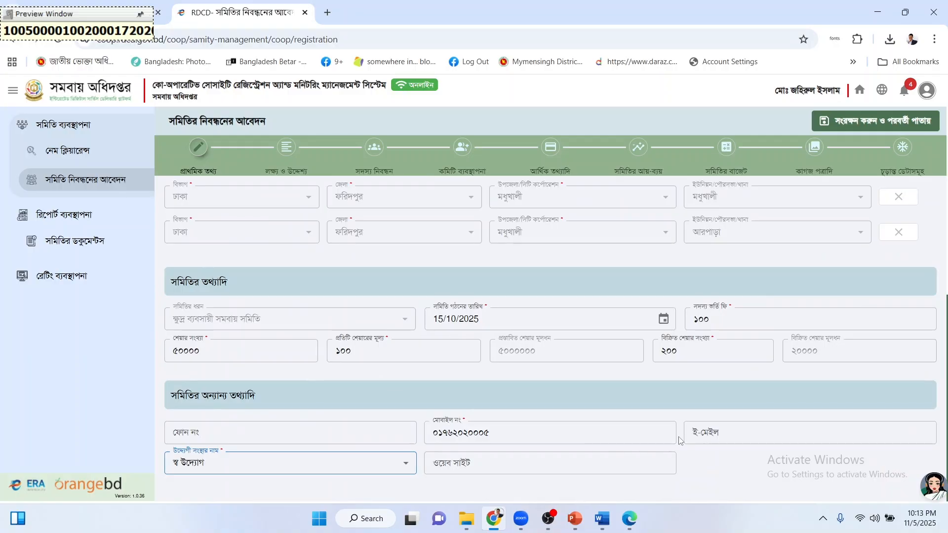
scroll(678, 436, "up", 5)
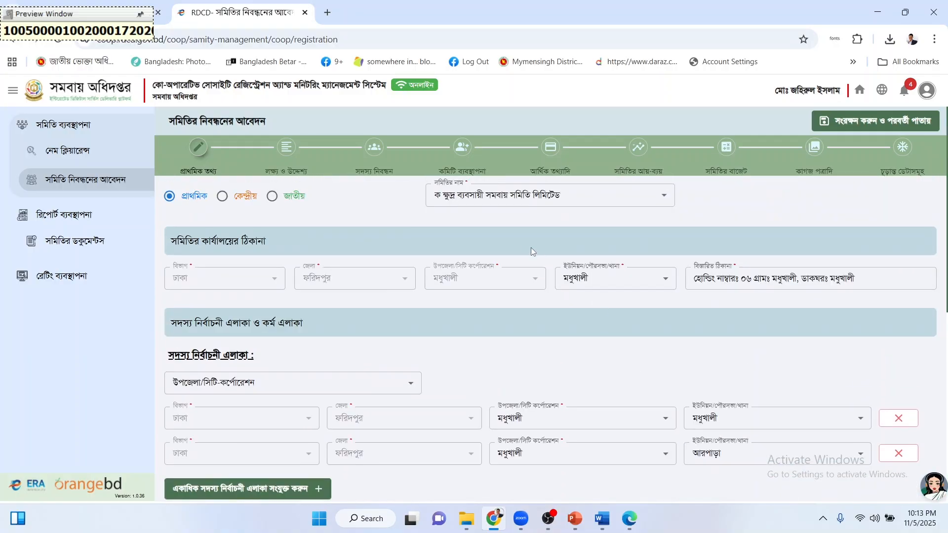
scroll(636, 399, "down", 5)
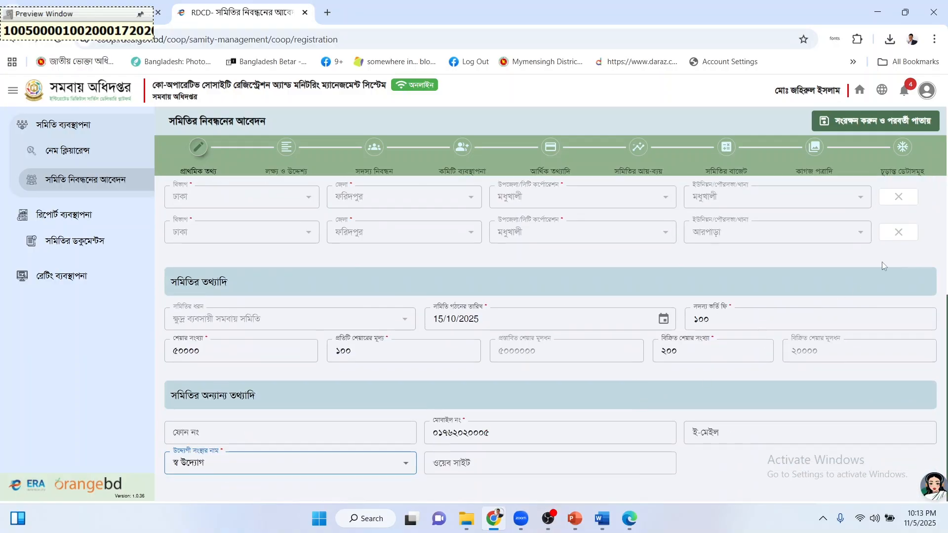
left_click(868, 120)
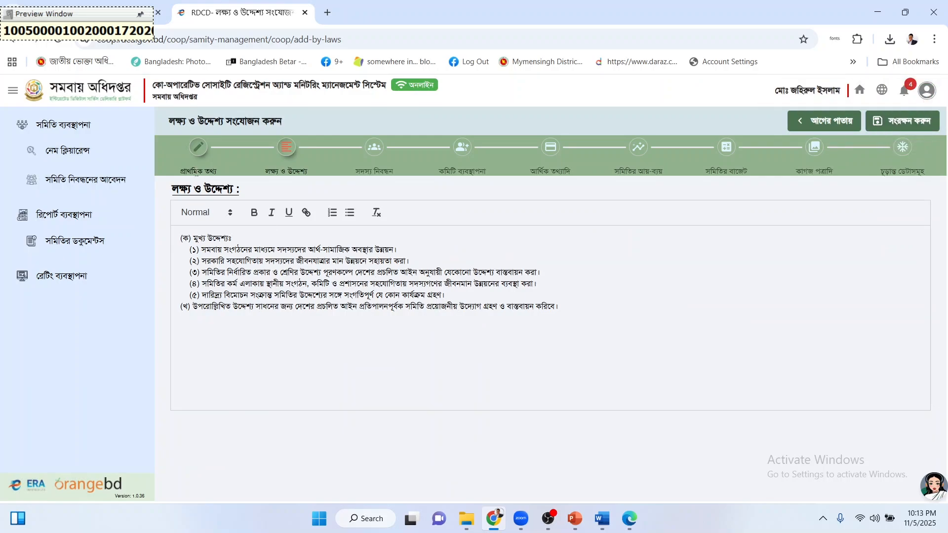
Reopen the প্রাথমিক তথ্য step and save it again with হালনাগাদ করুন.
left_click(198, 154)
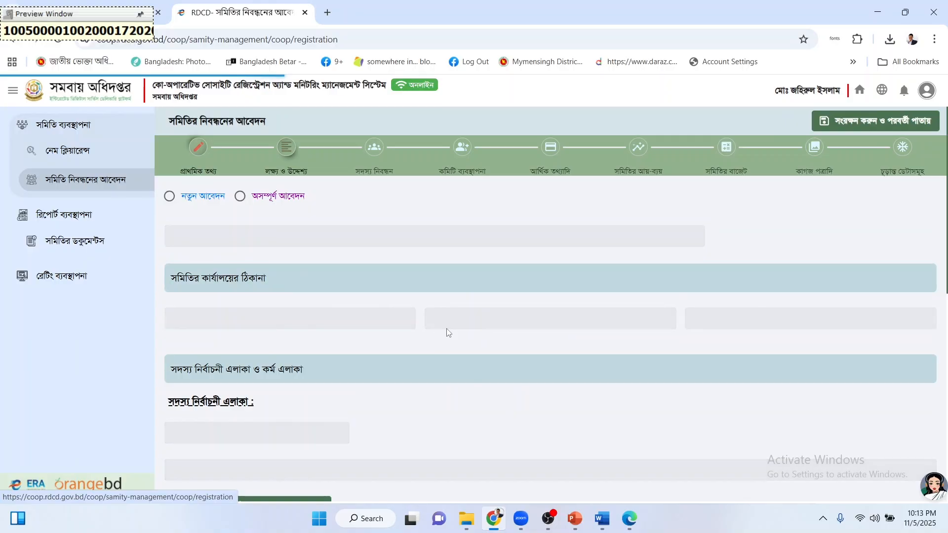
scroll(444, 331, "down", 10)
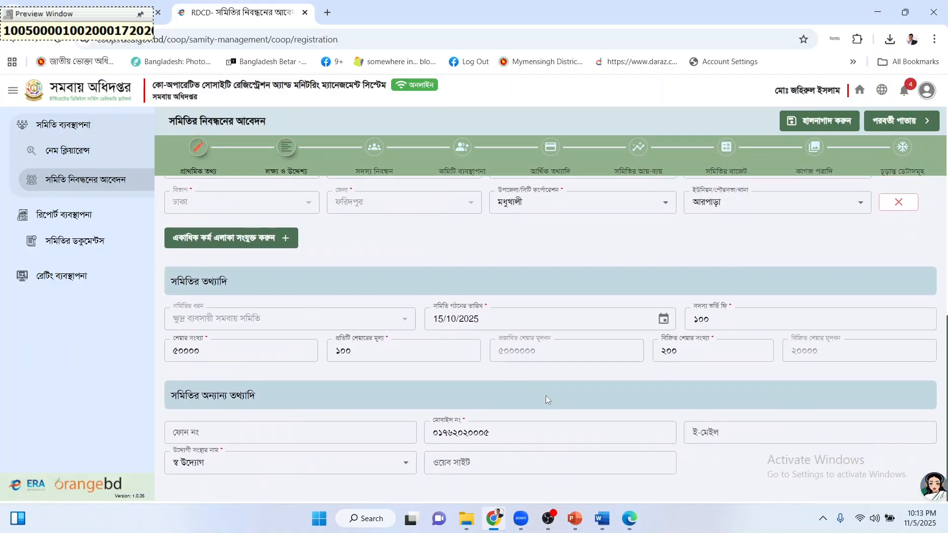
scroll(476, 380, "up", 5)
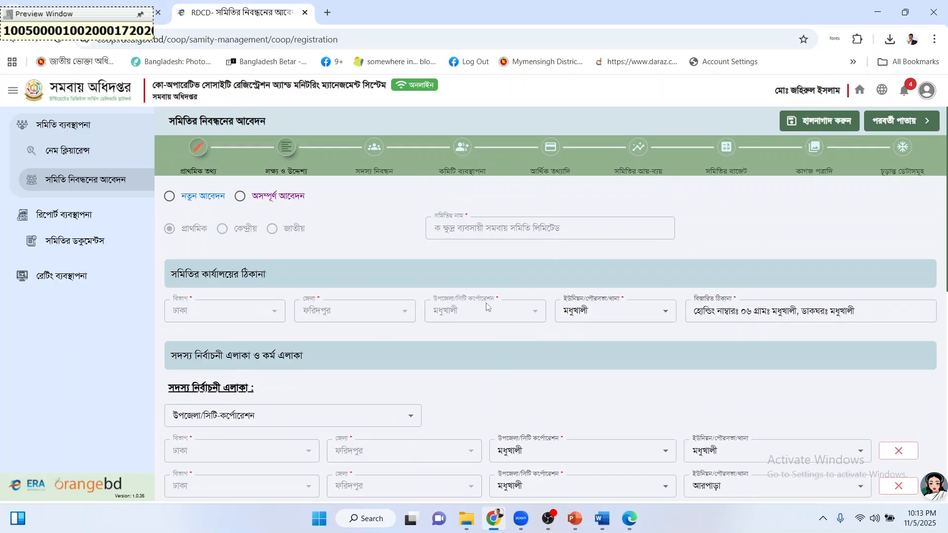
scroll(518, 296, "down", 3)
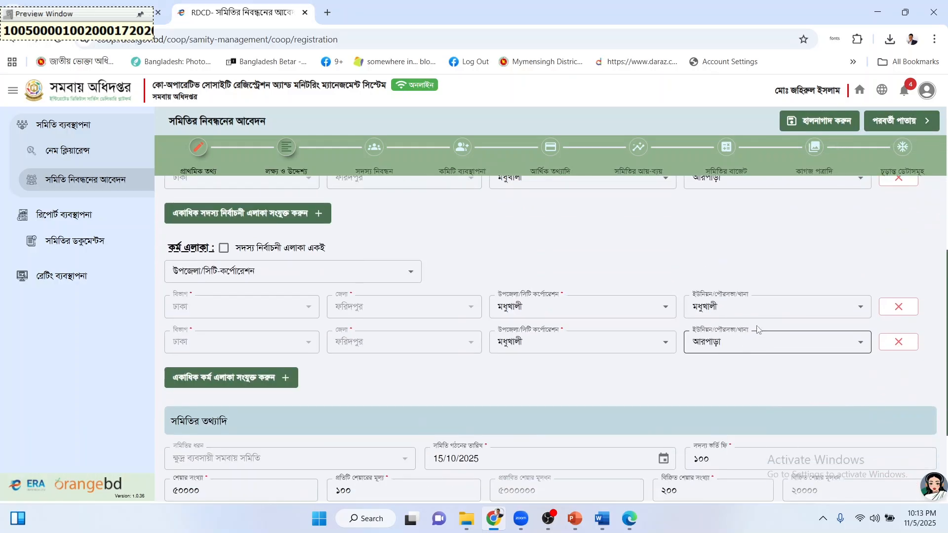
scroll(758, 330, "down", 3)
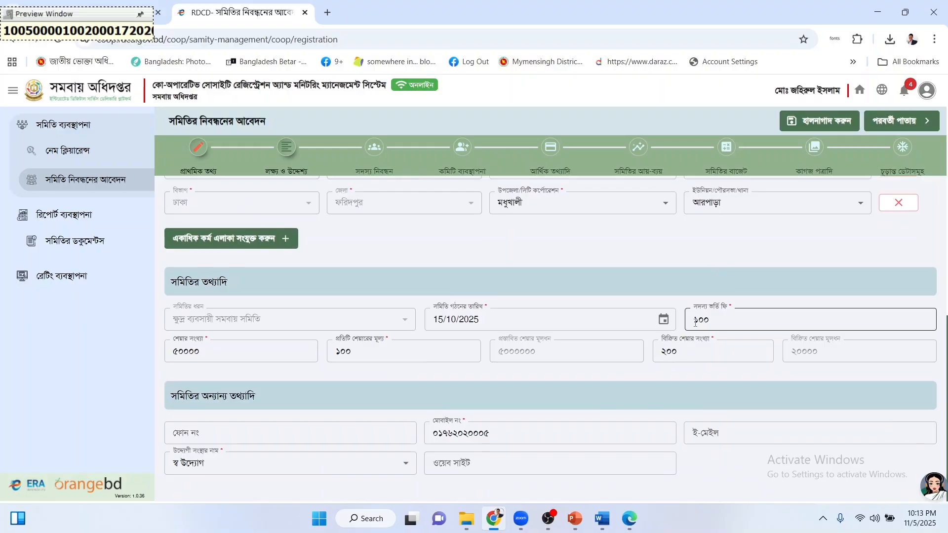
left_click(829, 122)
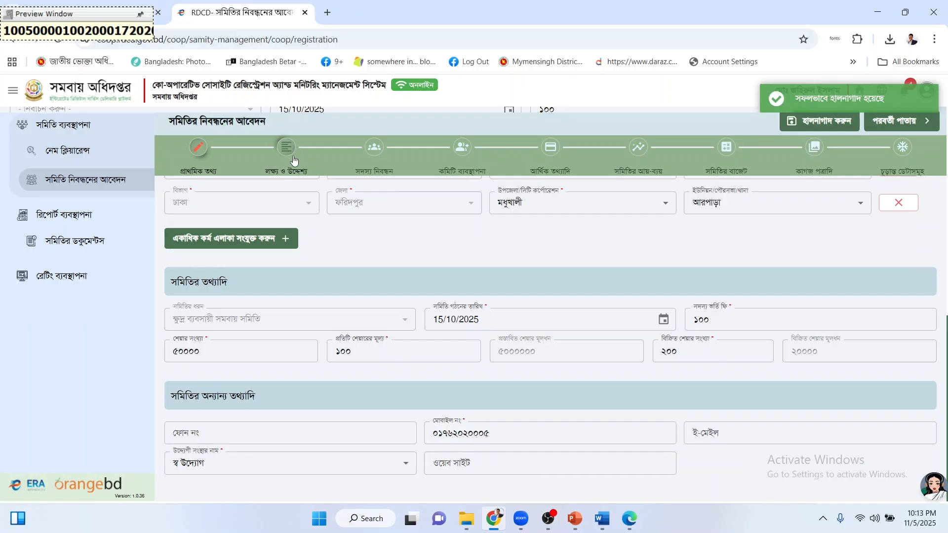
Advance to লক্ষ্য ও উদ্দেশ্য and review the prefilled objectives (ক) and (খ).
left_click(897, 129)
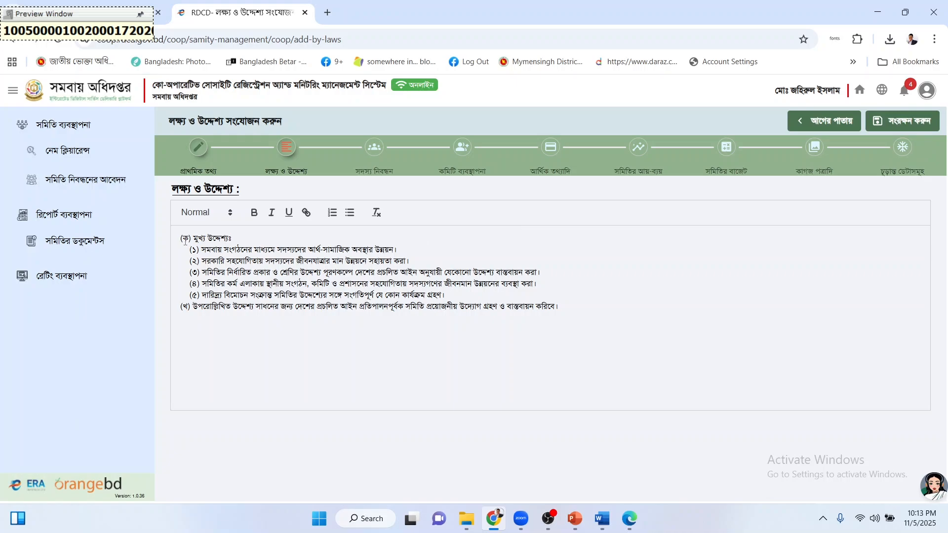
left_click_drag(174, 184, 285, 190)
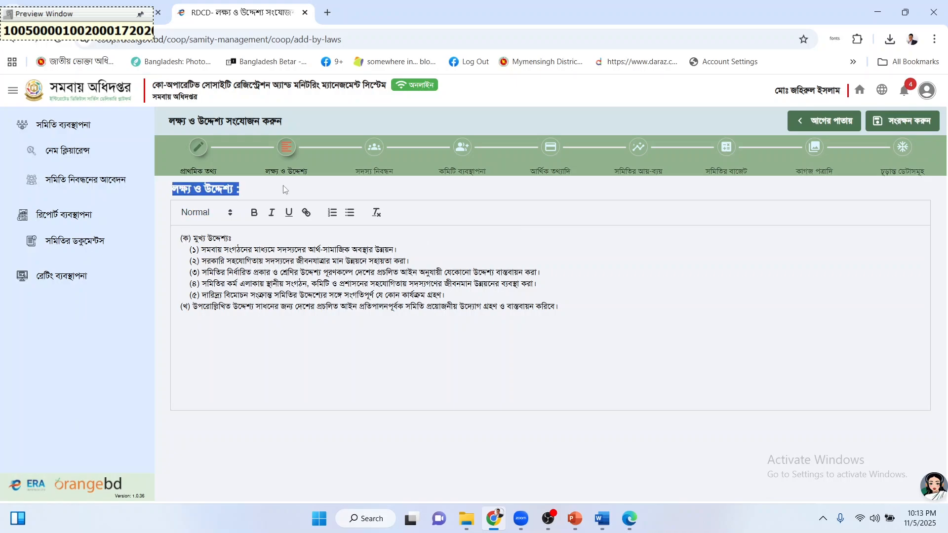
left_click(285, 189)
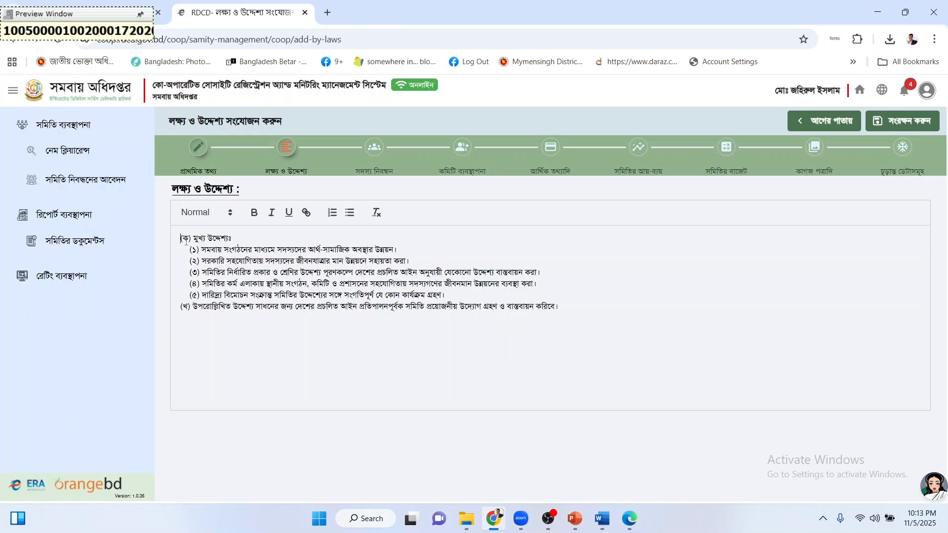
left_click_drag(181, 238, 260, 250)
left_click_drag(332, 268, 590, 312)
left_click(571, 307)
left_click(181, 239)
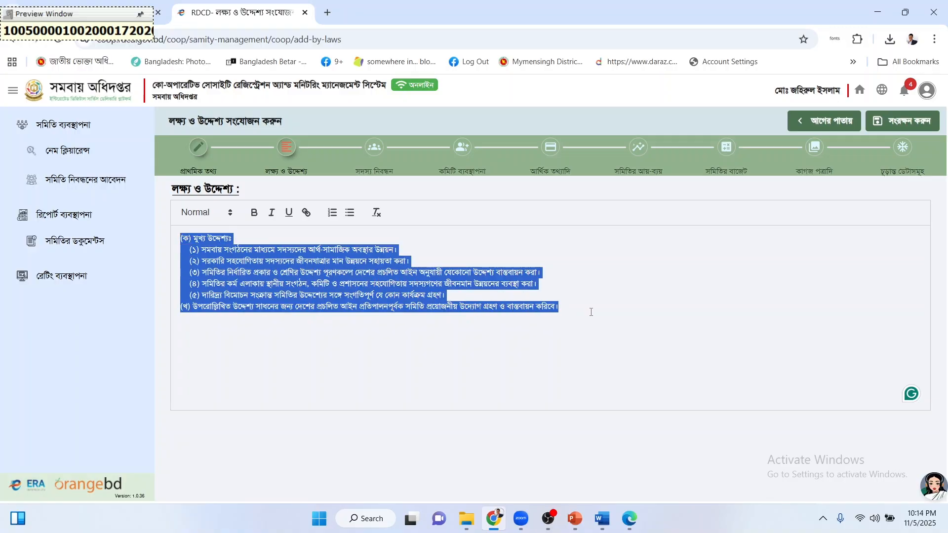
left_click(591, 312)
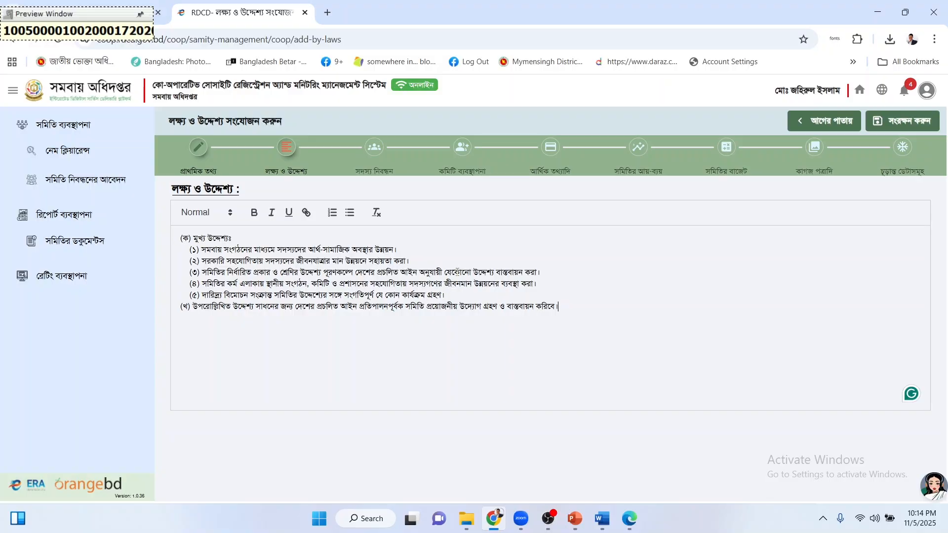
Save the aims and objectives and check the member-registration step, which shows no members yet.
left_click(889, 121)
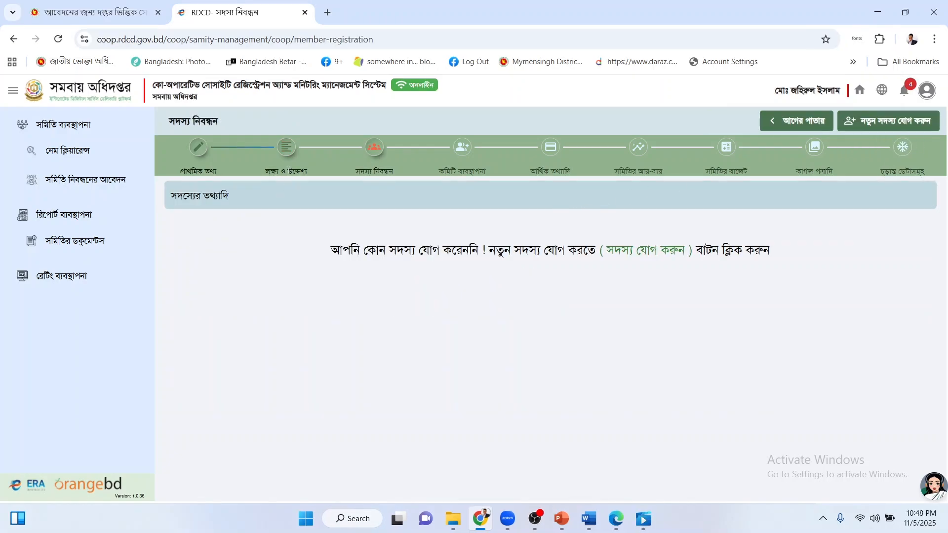
left_click_drag(288, 171, 301, 170)
left_click_drag(492, 248, 522, 251)
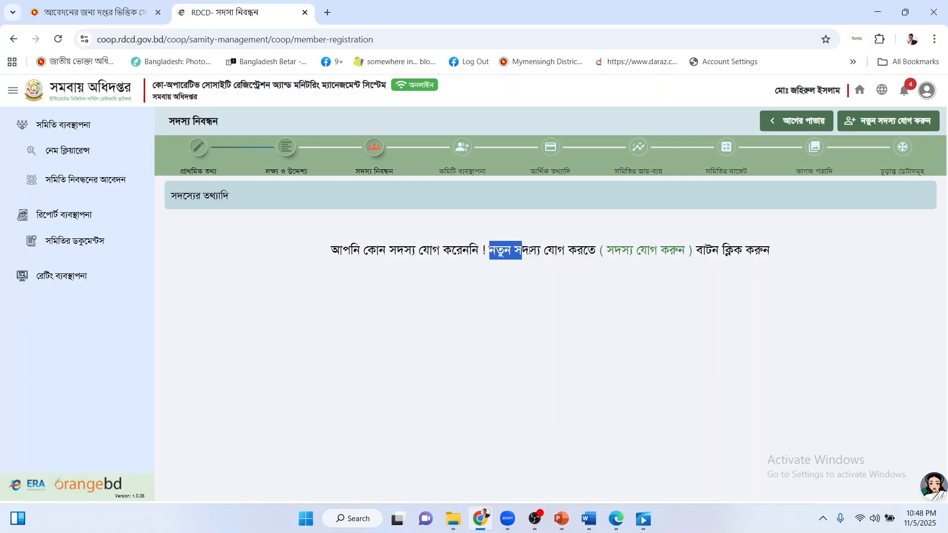
left_click(528, 251)
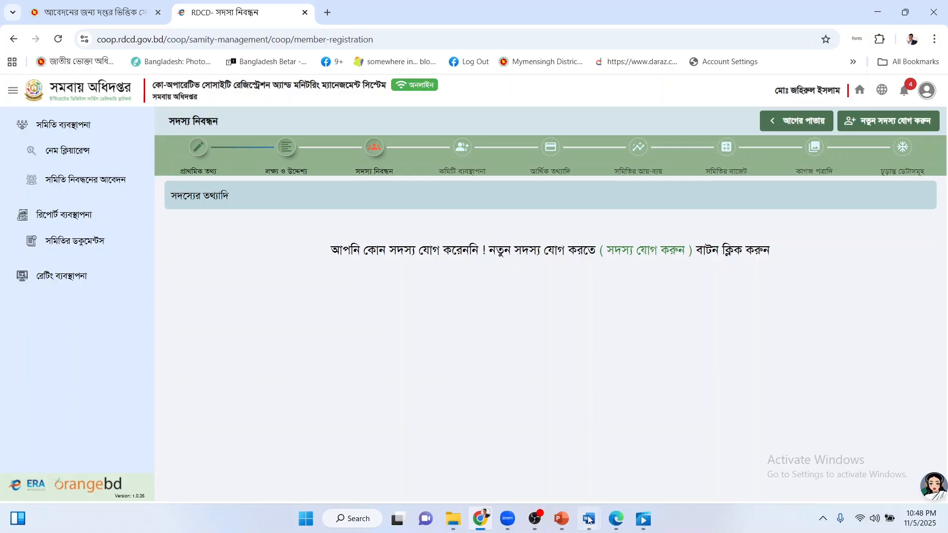
mouse_move(589, 520)
left_click(651, 459)
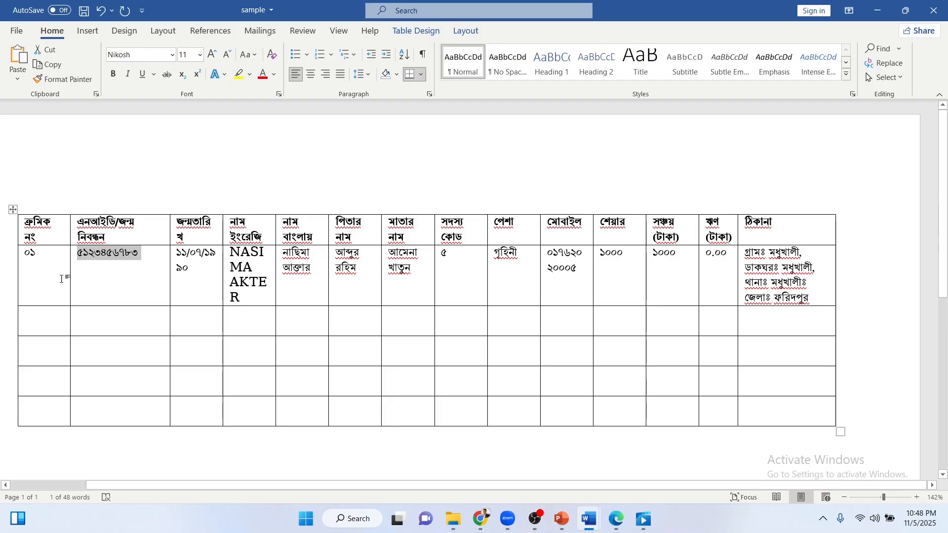
left_click(117, 279)
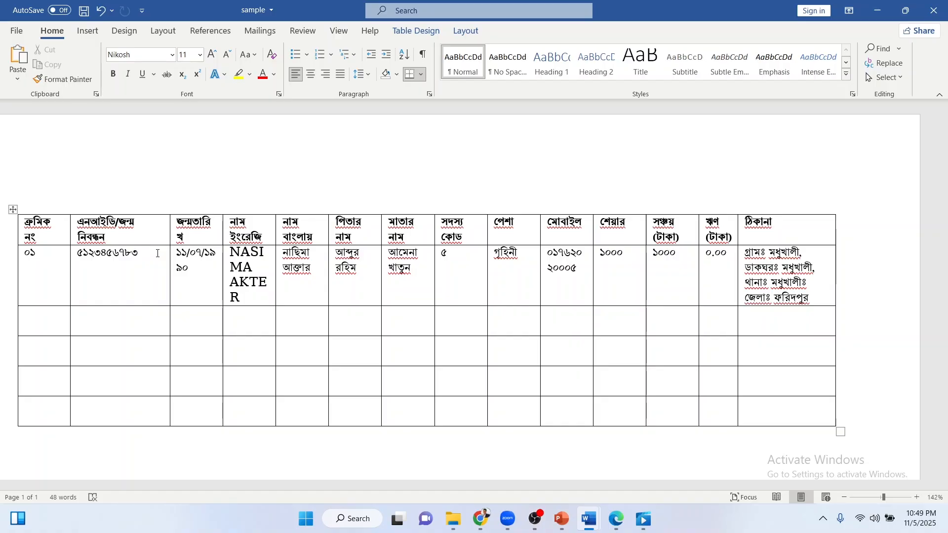
left_click(481, 518)
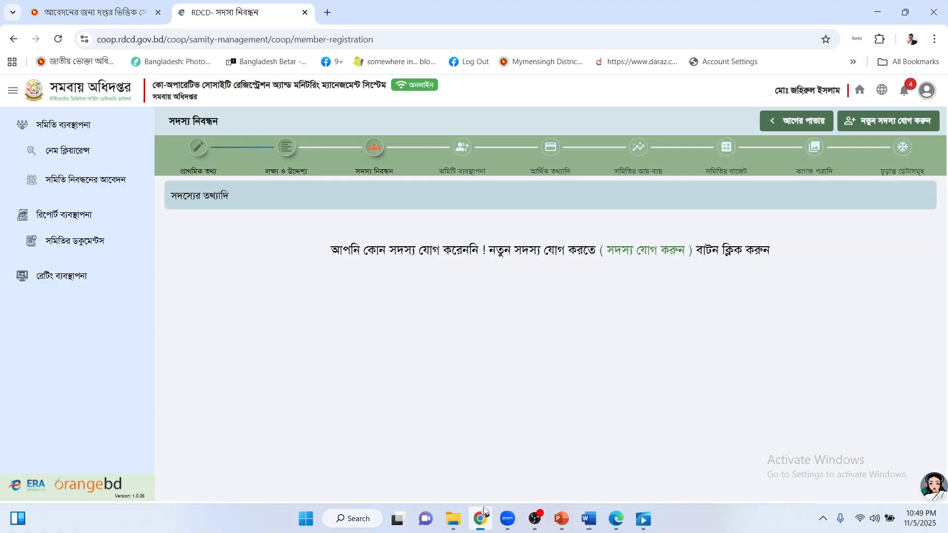
Start a new member entry and enter the member's national ID number.
left_click(891, 124)
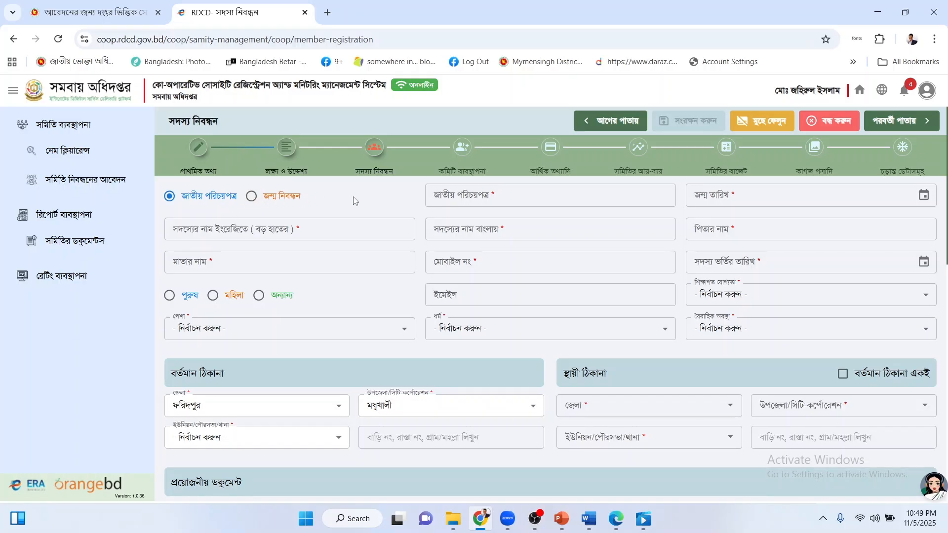
left_click(476, 193)
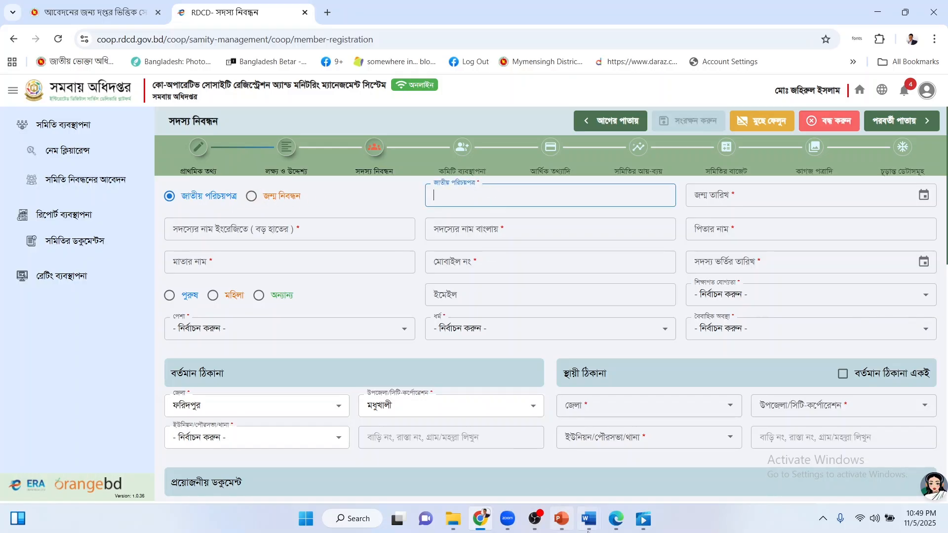
mouse_move(589, 518)
left_click(651, 454)
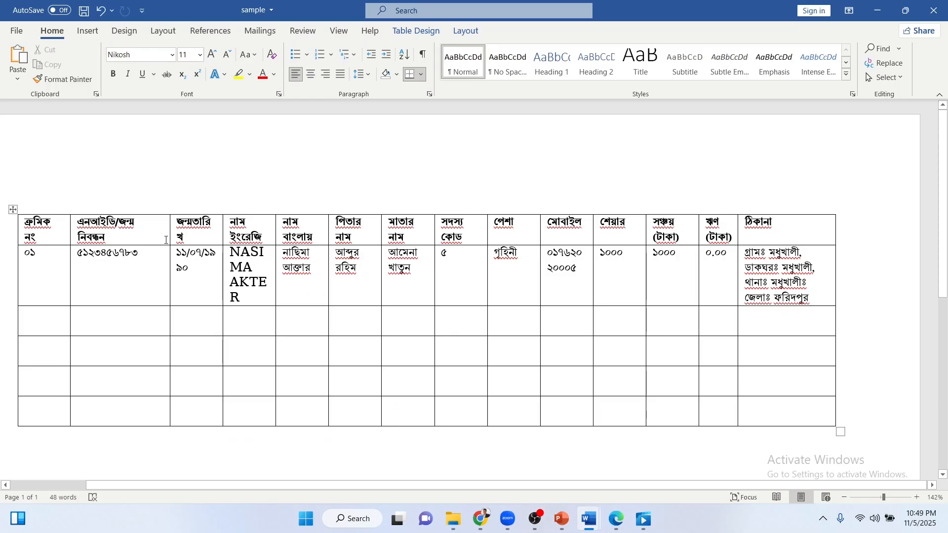
key("shift+Left")
key("shift+Left")
key("shift+Left")
key("shift+Left")
key("shift+Left")
key("shift+Left")
key("shift+Left")
key("shift+Left")
key("shift+Left")
key("shift+Left")
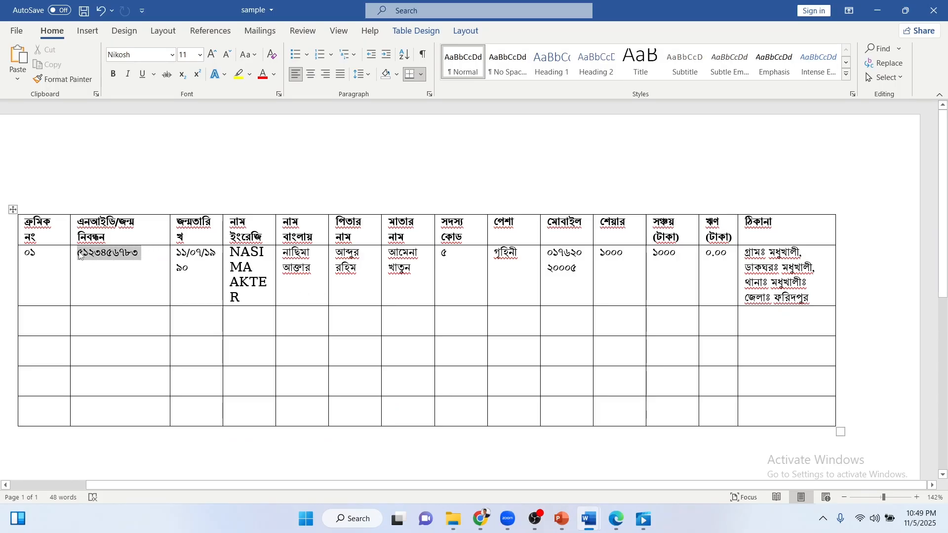
left_click(485, 521)
left_click(486, 197)
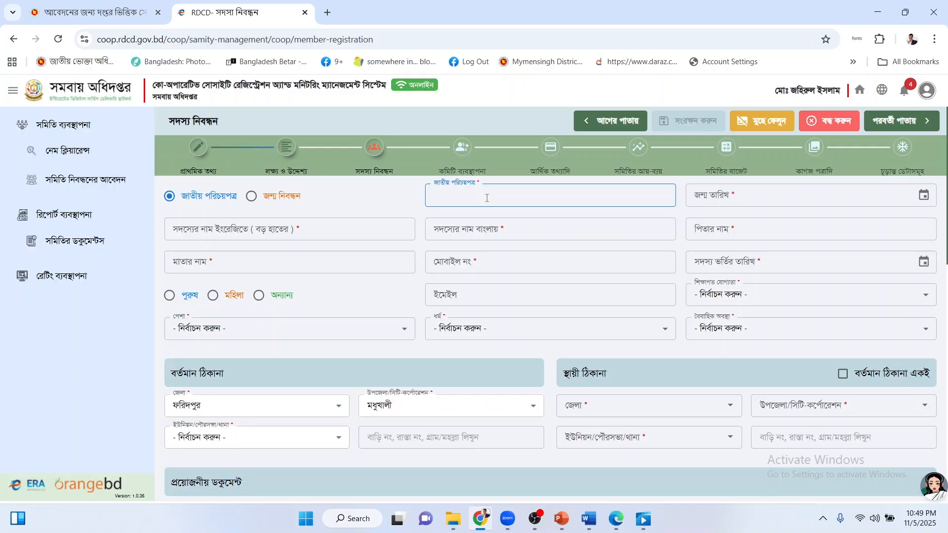
right_click(486, 198)
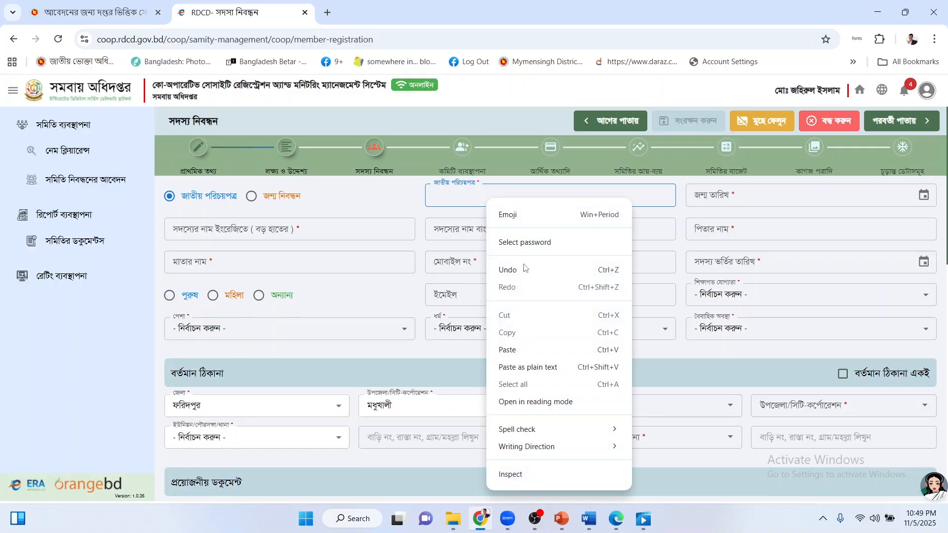
left_click(513, 350)
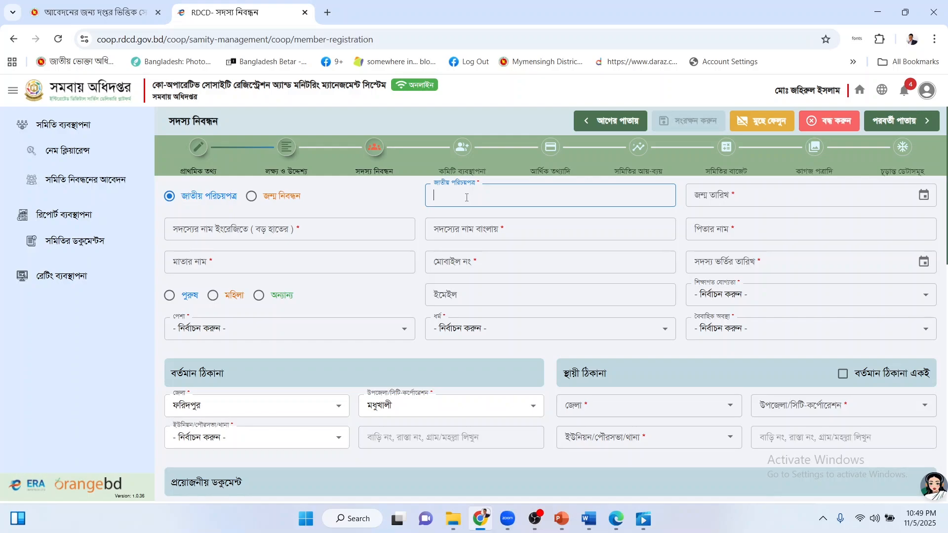
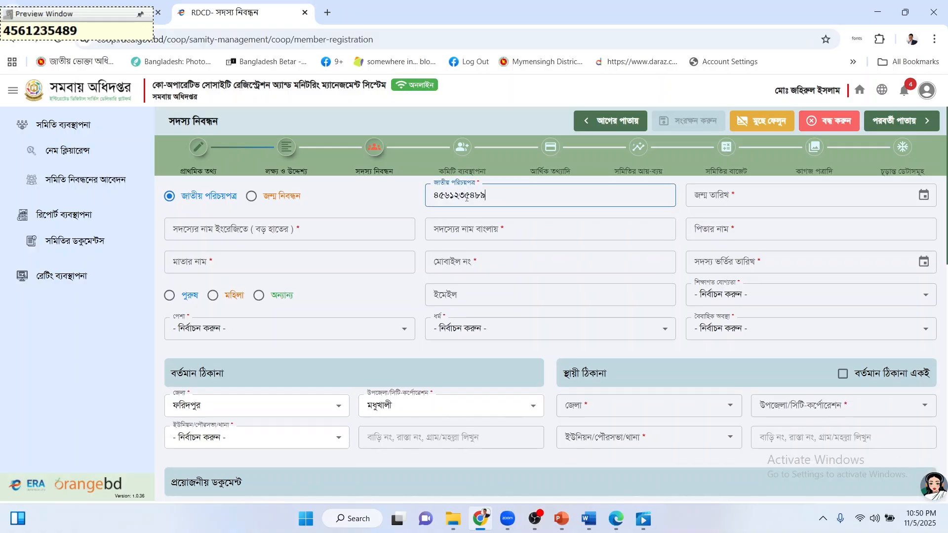
Set the member's birth date to 02/01/1992 using the calendar.
left_click(839, 198)
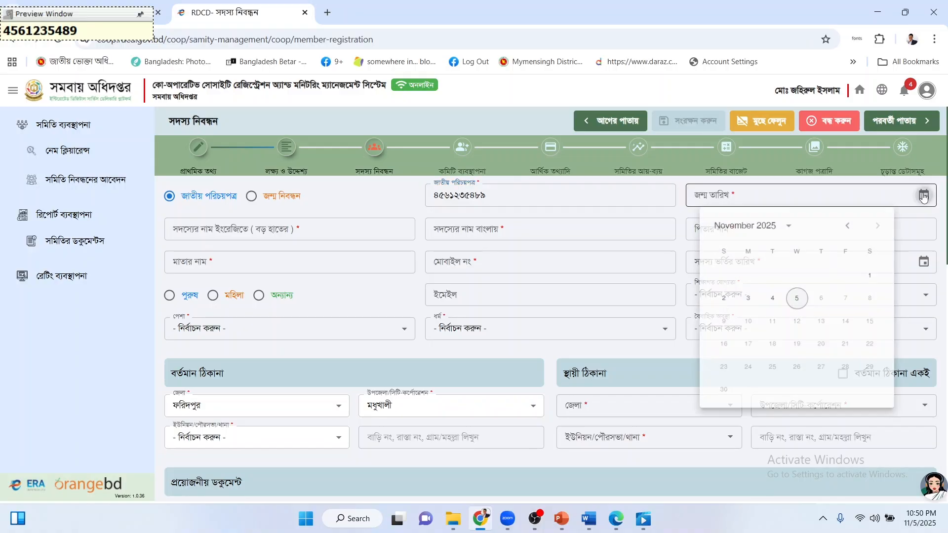
left_click(792, 228)
scroll(788, 272, "up", 2)
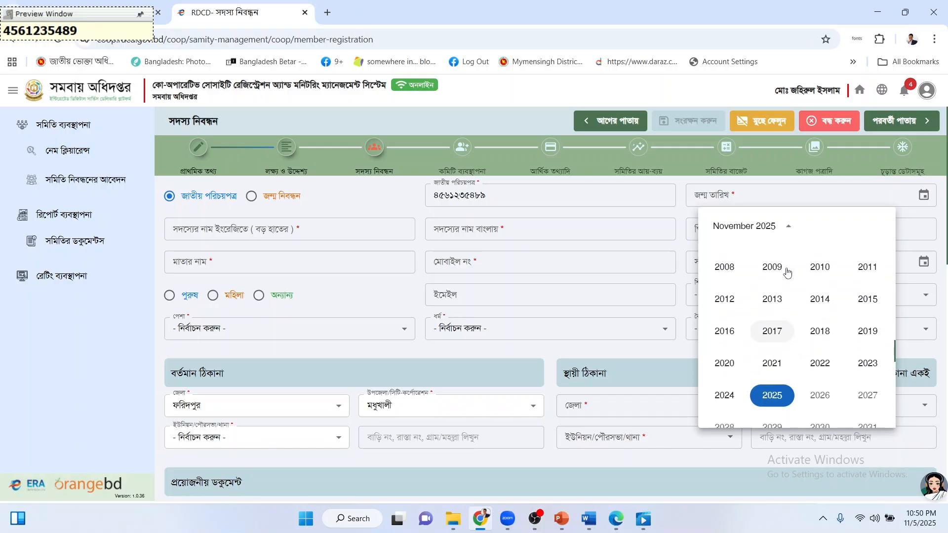
scroll(788, 271, "up", 4)
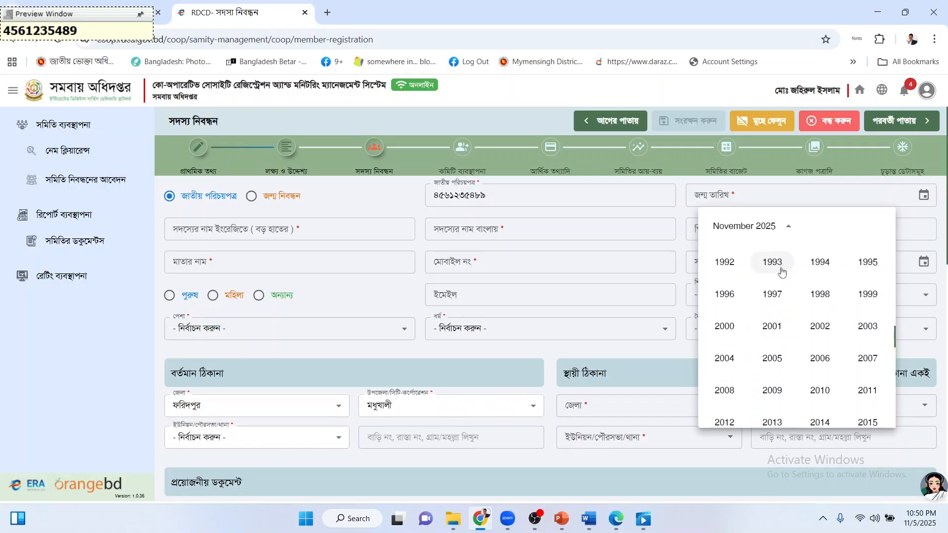
left_click(727, 265)
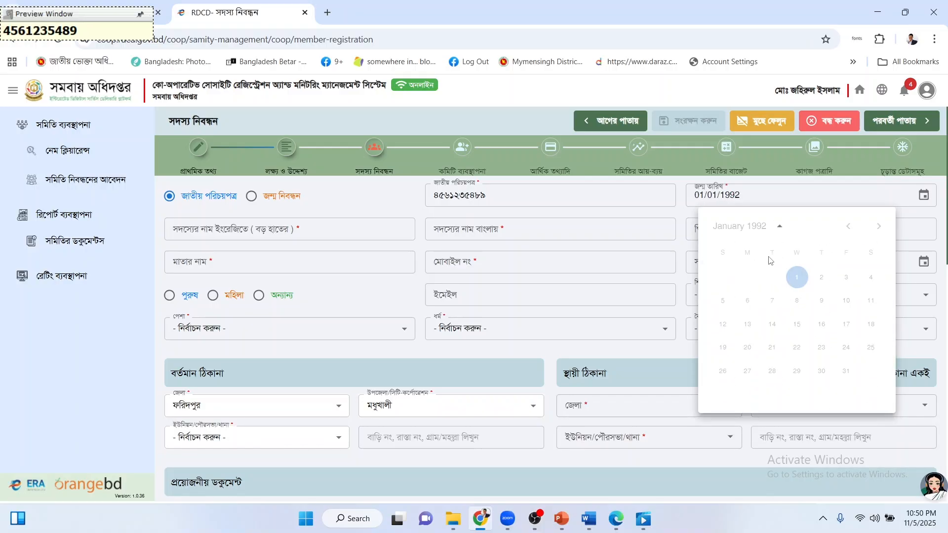
left_click(820, 280)
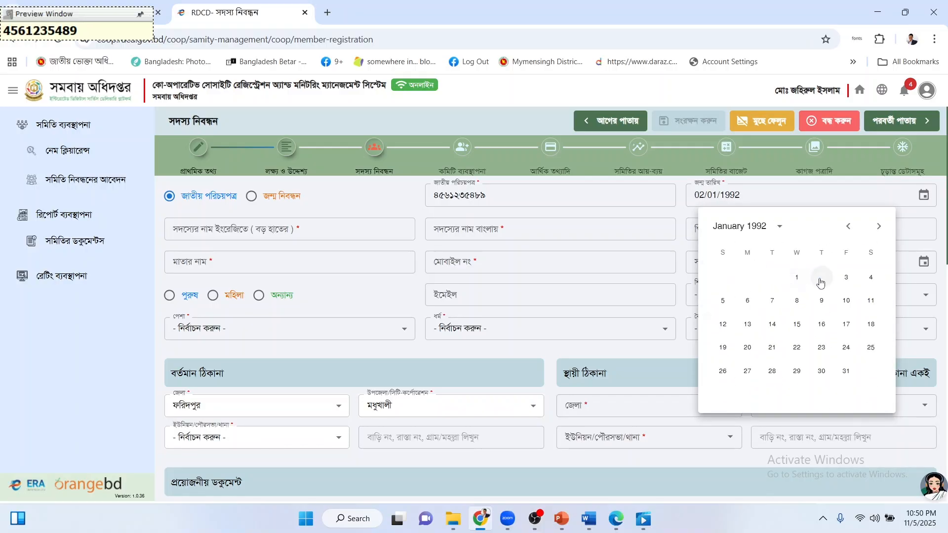
left_click(266, 224)
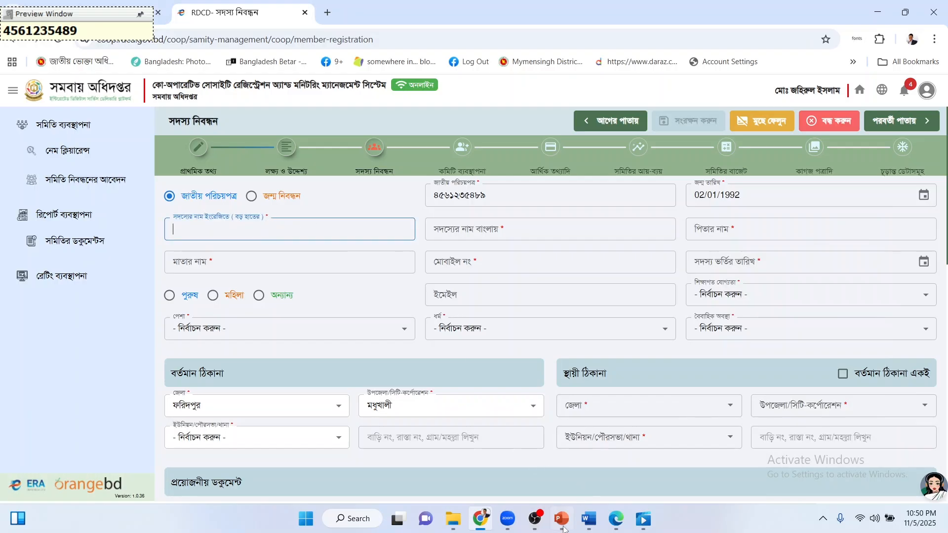
Copy the member's English and Bengali names from the Word table into the form.
left_click(486, 521)
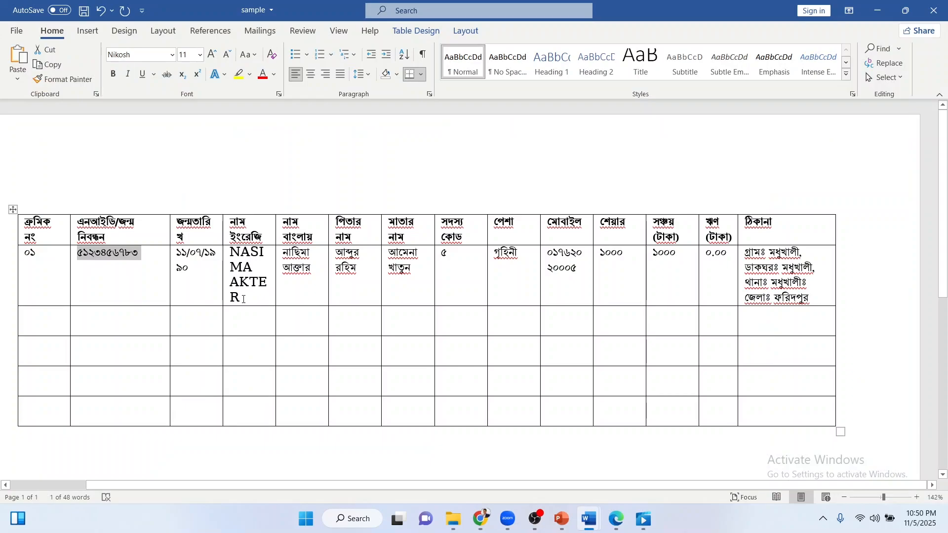
left_click_drag(243, 300, 226, 254)
key("ctrl+c")
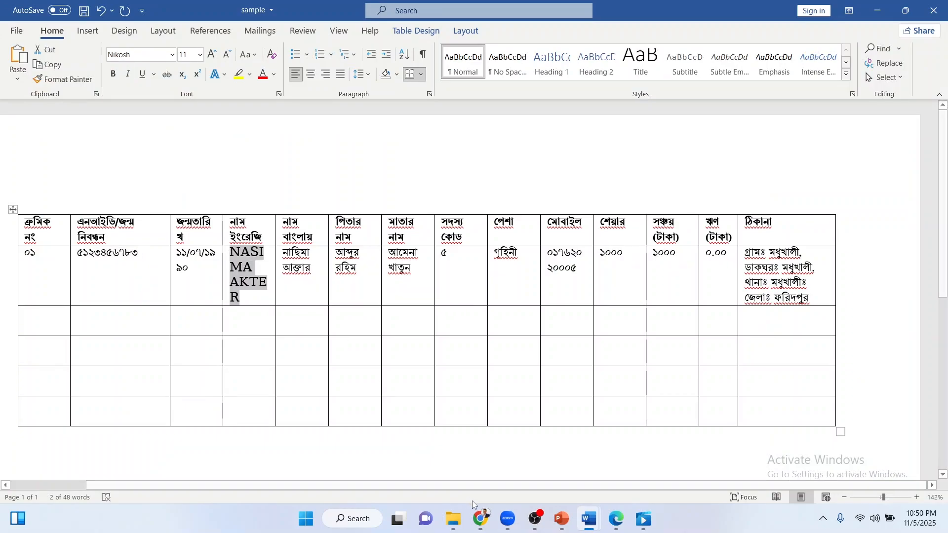
left_click(480, 518)
left_click(266, 231)
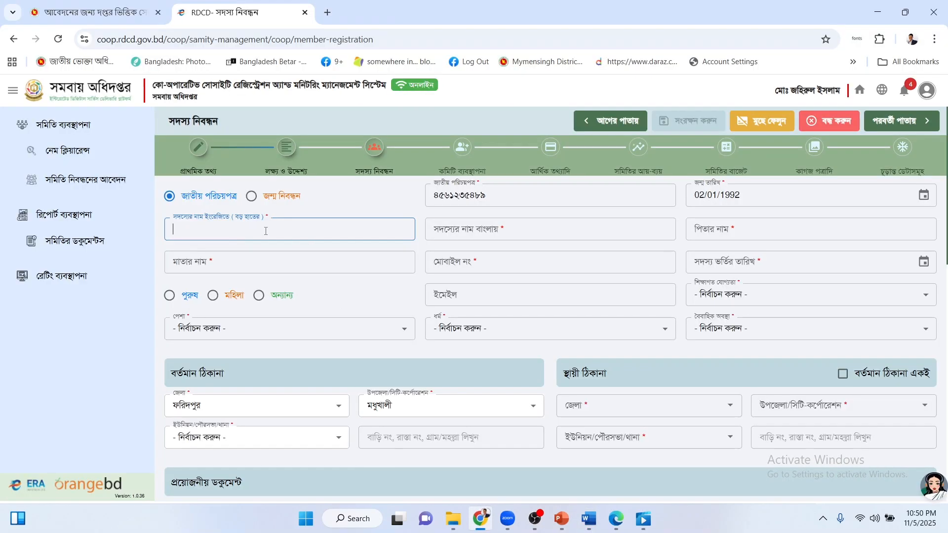
key("ctrl+v")
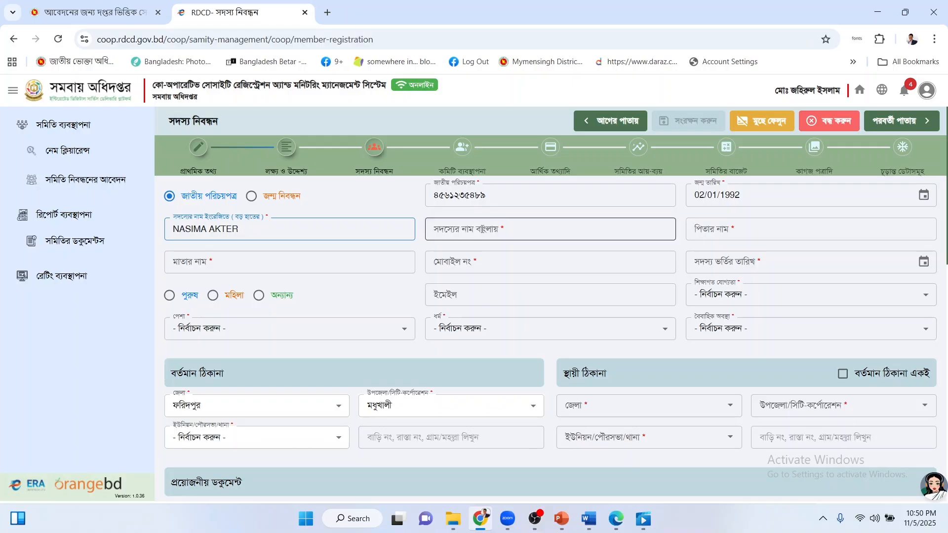
left_click(483, 227)
key("alt+Tab")
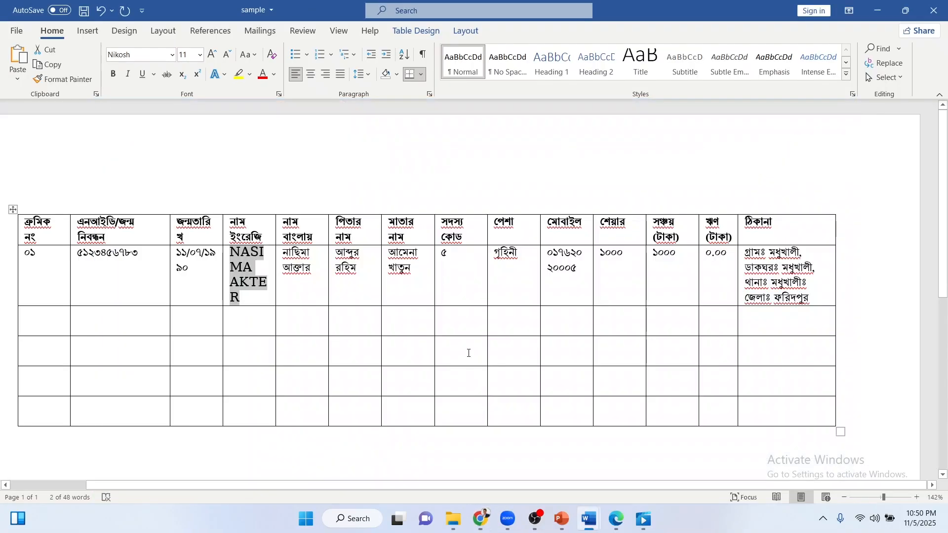
left_click(312, 275)
key("ctrl+shift+Left")
key("ctrl+shift+Left")
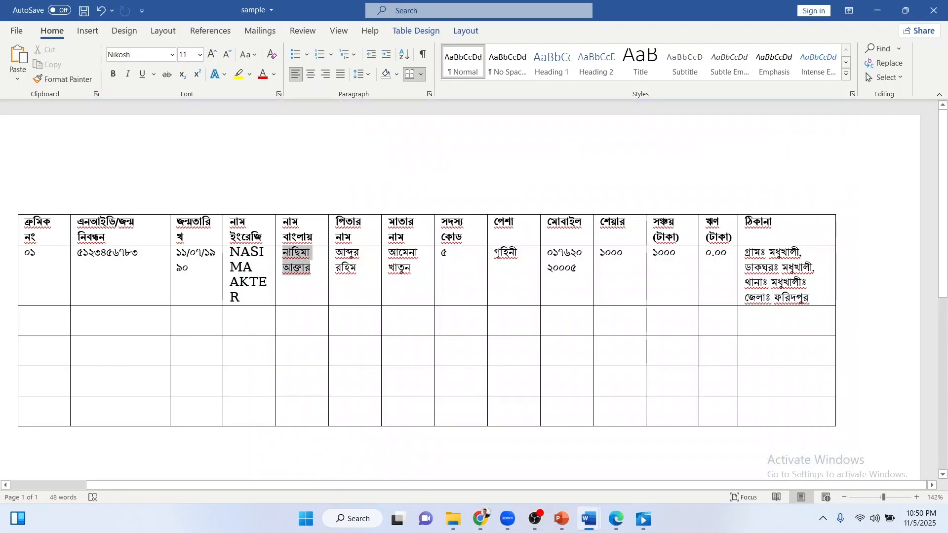
key("ctrl+c")
key("alt+Tab")
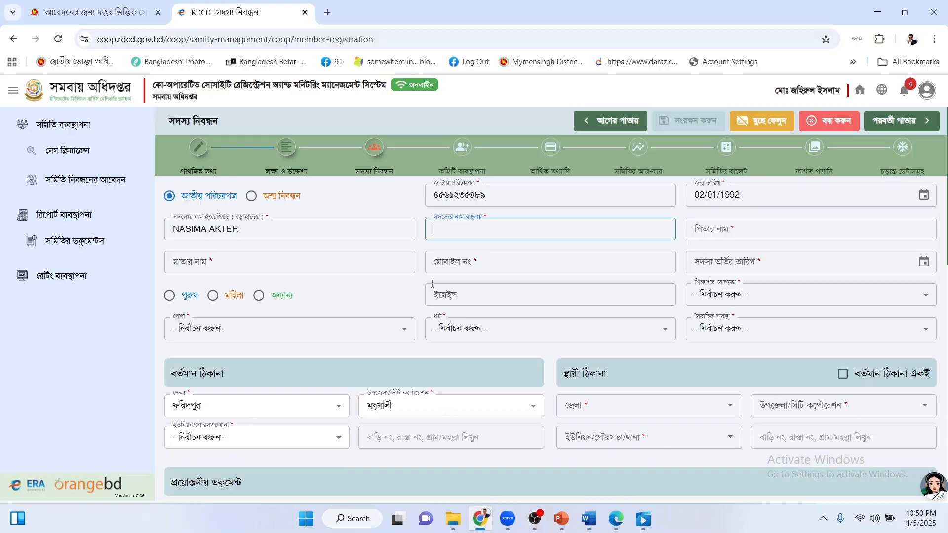
key("ctrl+v")
Copy the father's and mother's names from the Word table into the form.
key("Tab")
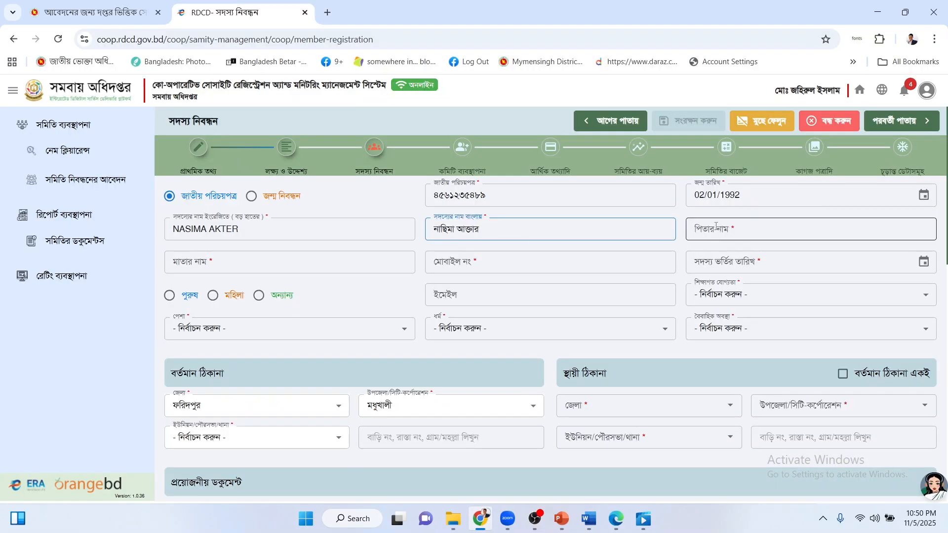
left_click(478, 509)
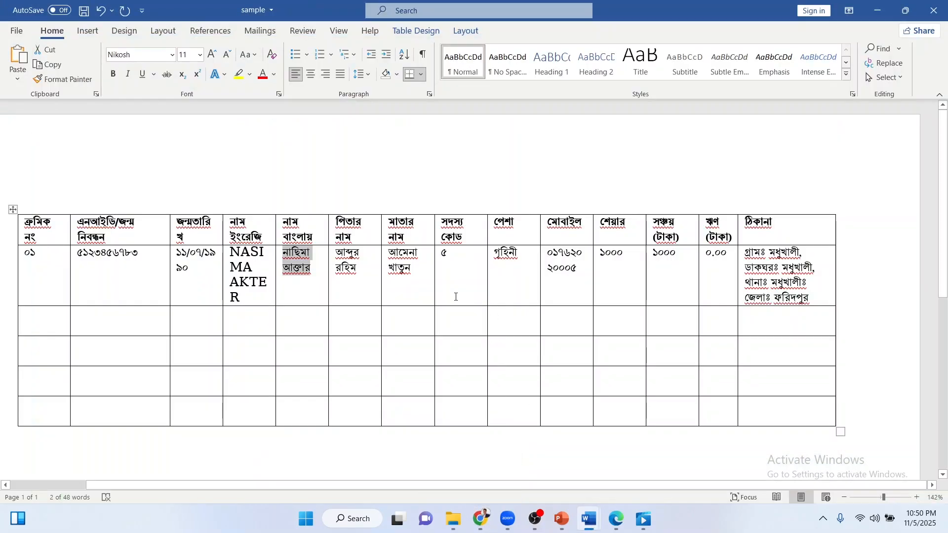
left_click_drag(364, 269, 339, 254)
left_click(363, 270)
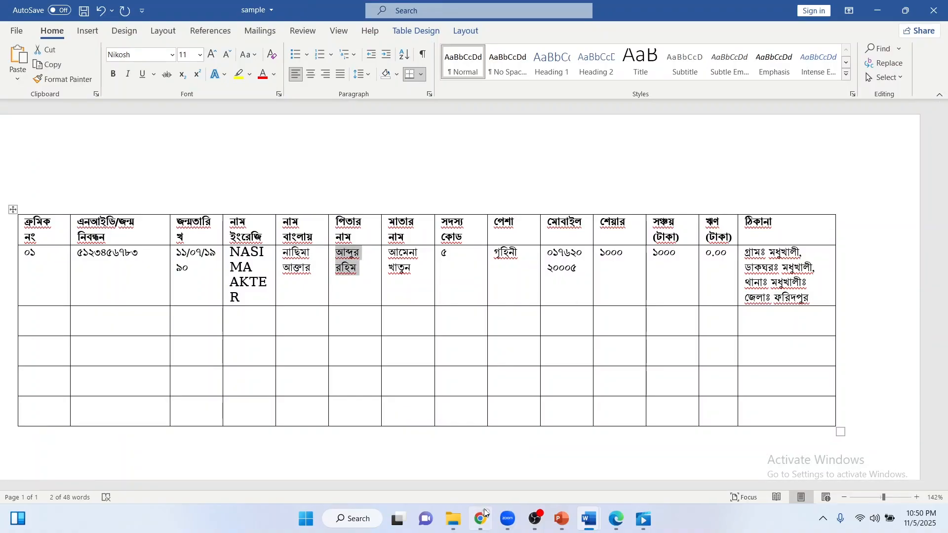
key("alt+Tab")
key("ctrl+v")
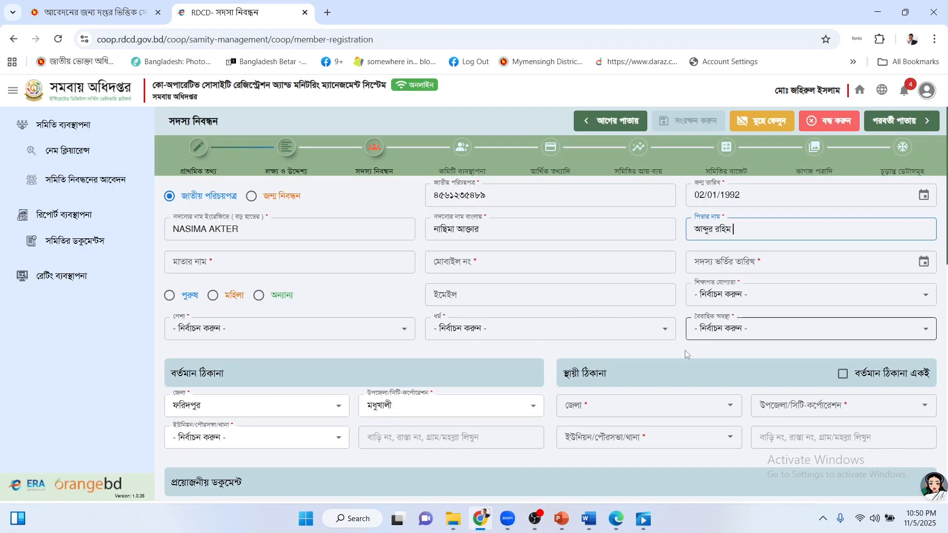
key("alt+Tab")
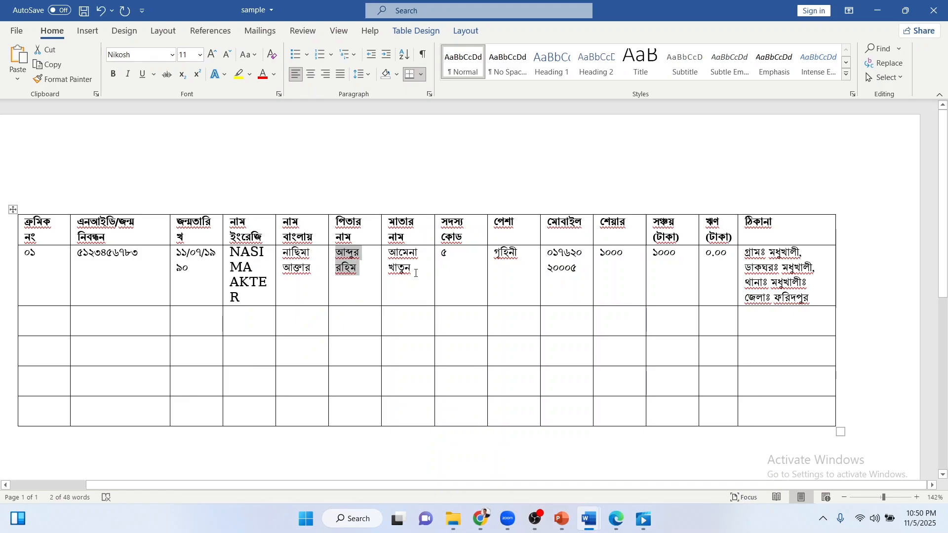
key("Tab")
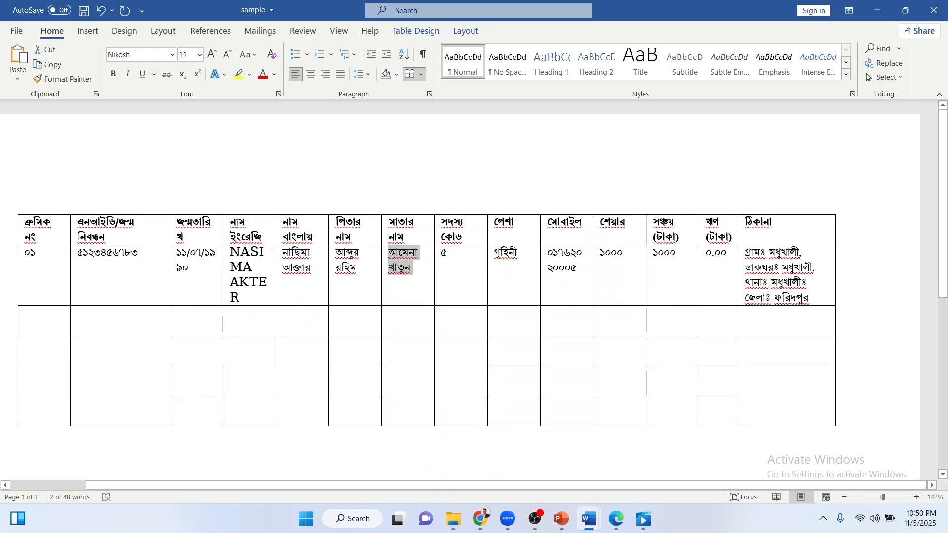
left_click(480, 518)
left_click(297, 265)
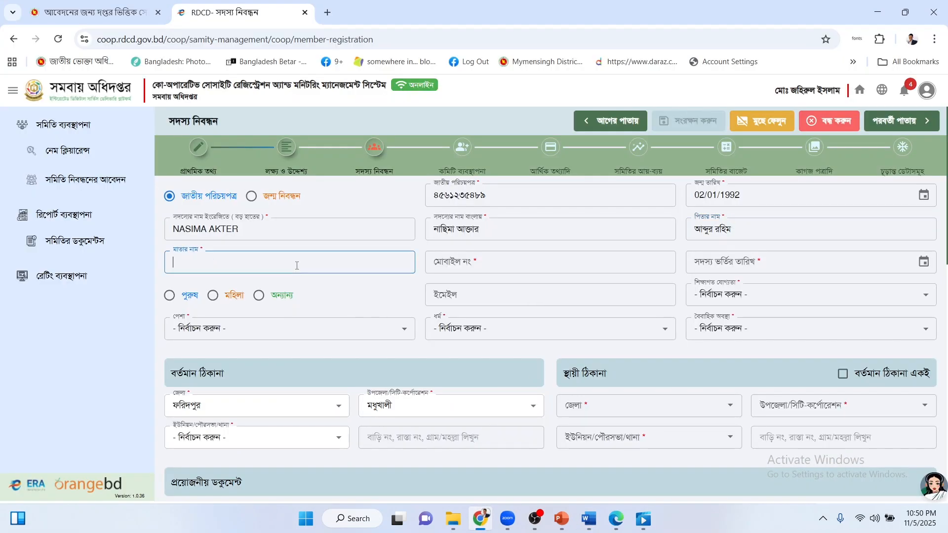
key("ctrl+v")
Paste the member's mobile number from the Word table into the form.
left_click(468, 267)
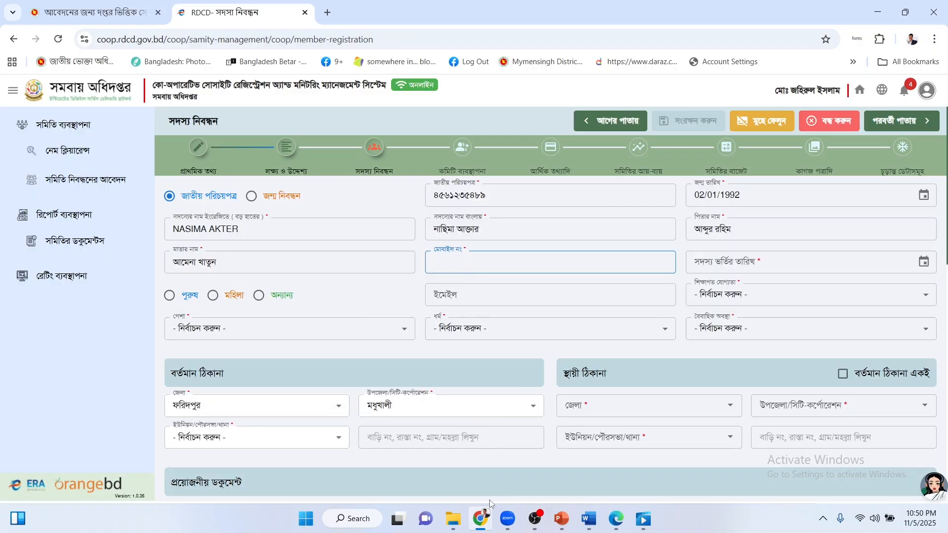
left_click(481, 518)
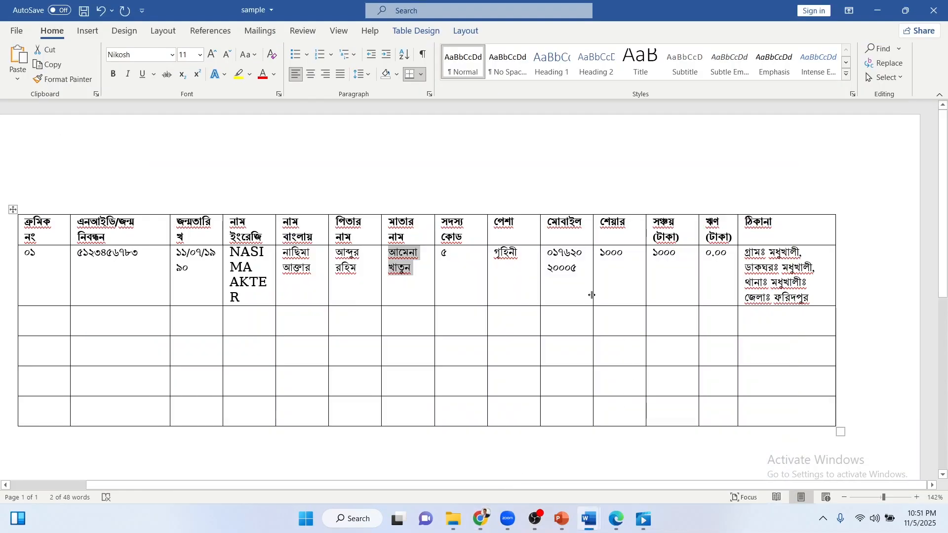
left_click_drag(584, 271, 548, 253)
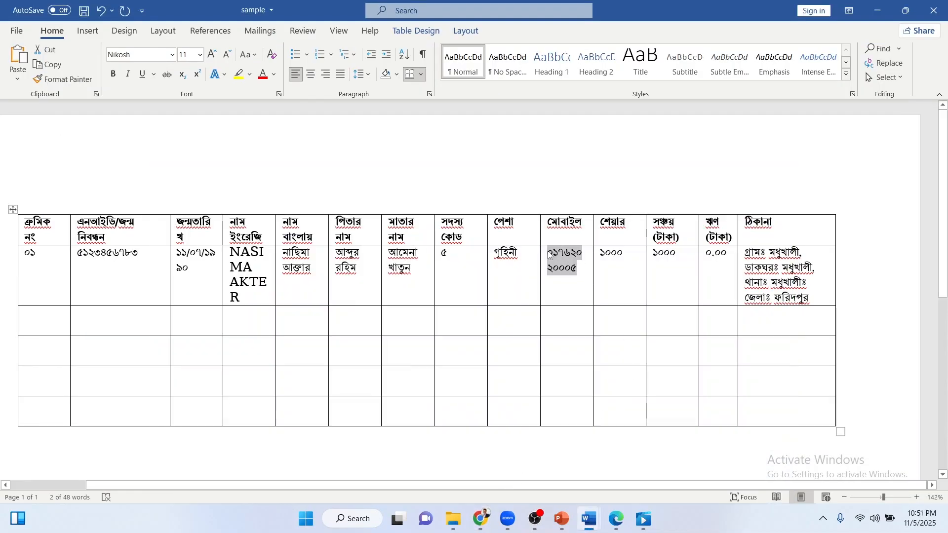
left_click(480, 518)
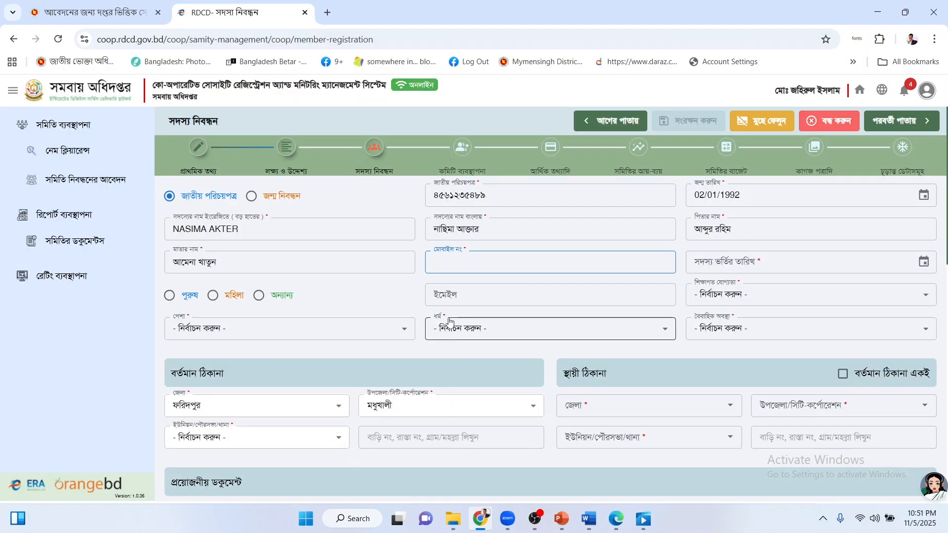
key("ctrl+v")
Set the admission date to 15/10/2025 and mark the member as female.
left_click(730, 263)
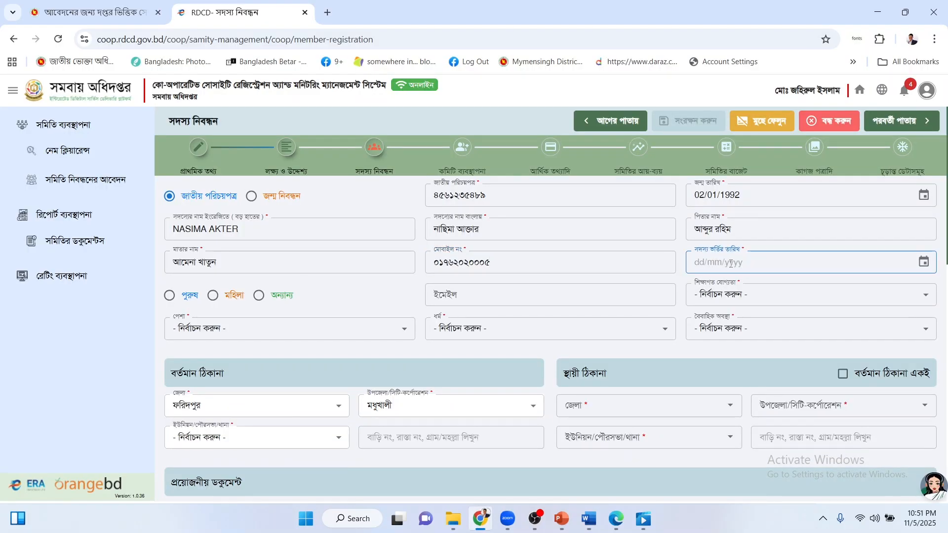
left_click(923, 262)
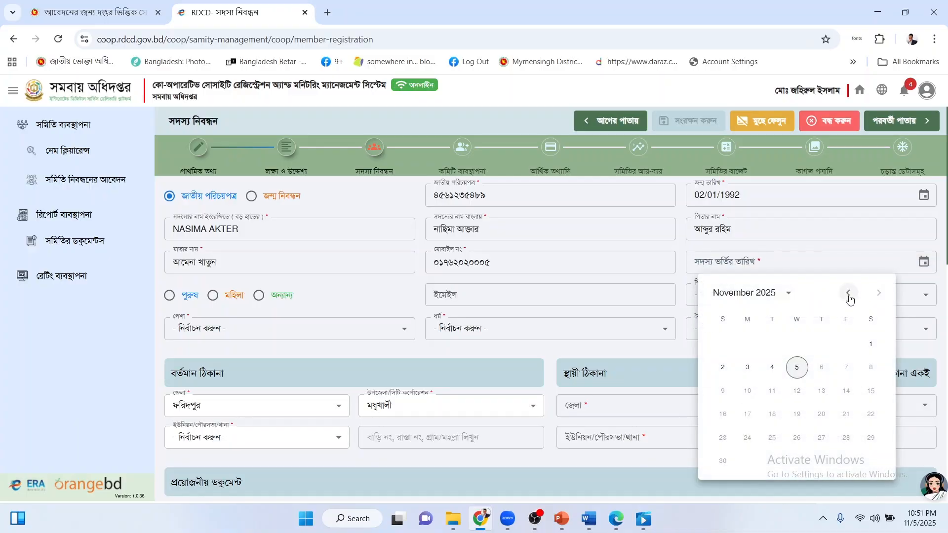
left_click(847, 293)
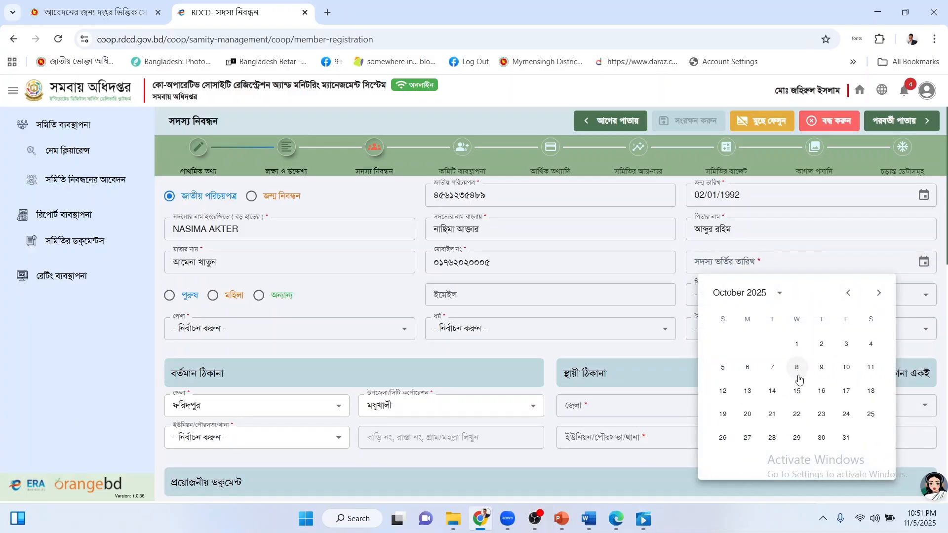
left_click(796, 392)
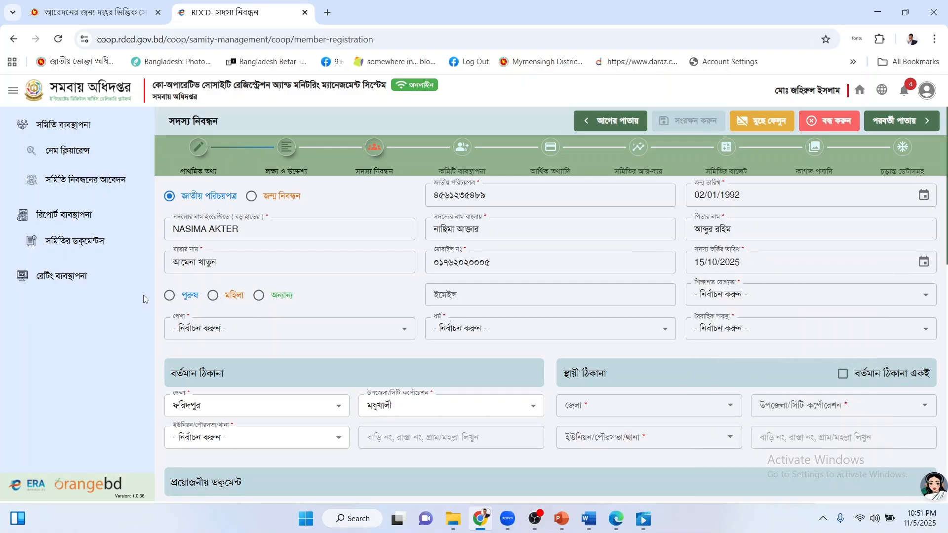
left_click(212, 266)
left_click(213, 295)
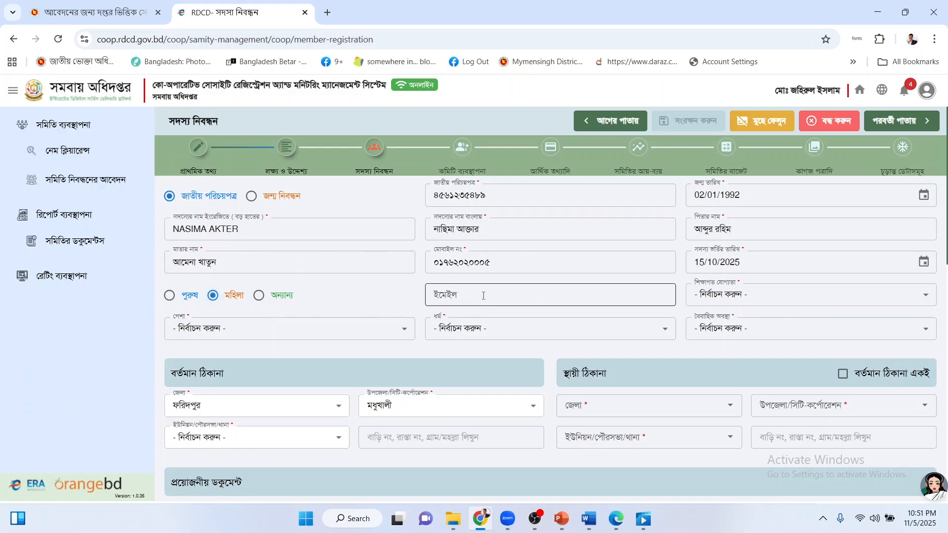
Choose education এইচ.এস.সি, occupation ক্ষুদ্র ব্যবসায়ী, religion ইসলাম and marital status অবিবাহিত.
left_click(741, 296)
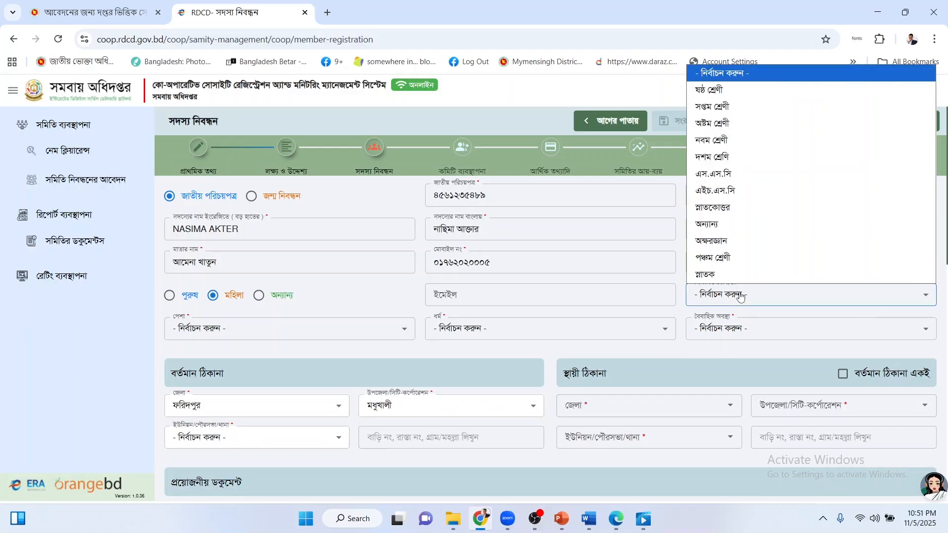
left_click(744, 191)
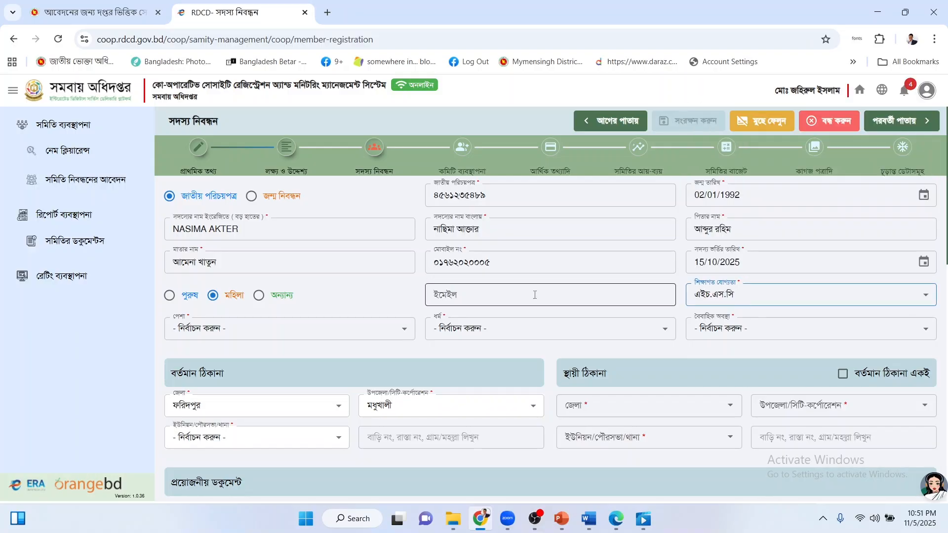
left_click(256, 333)
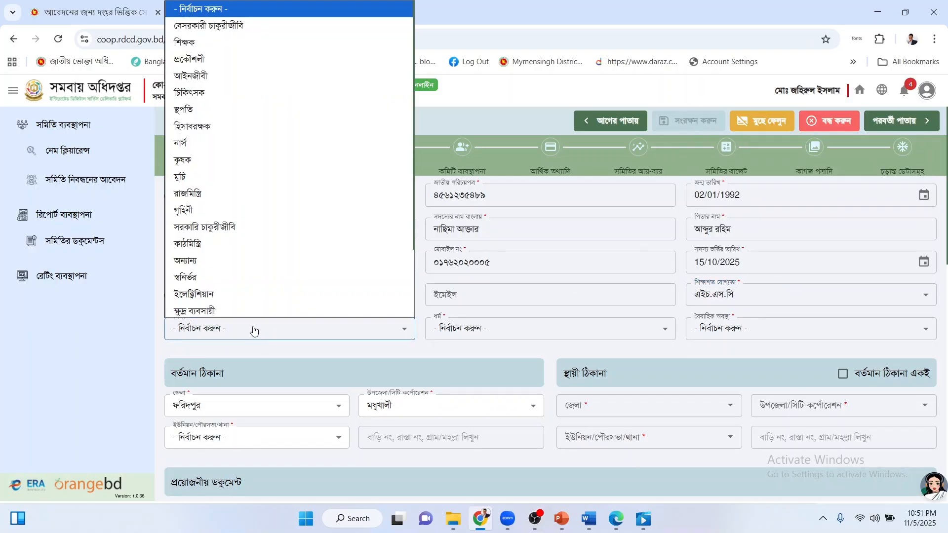
scroll(274, 252, "down", 2)
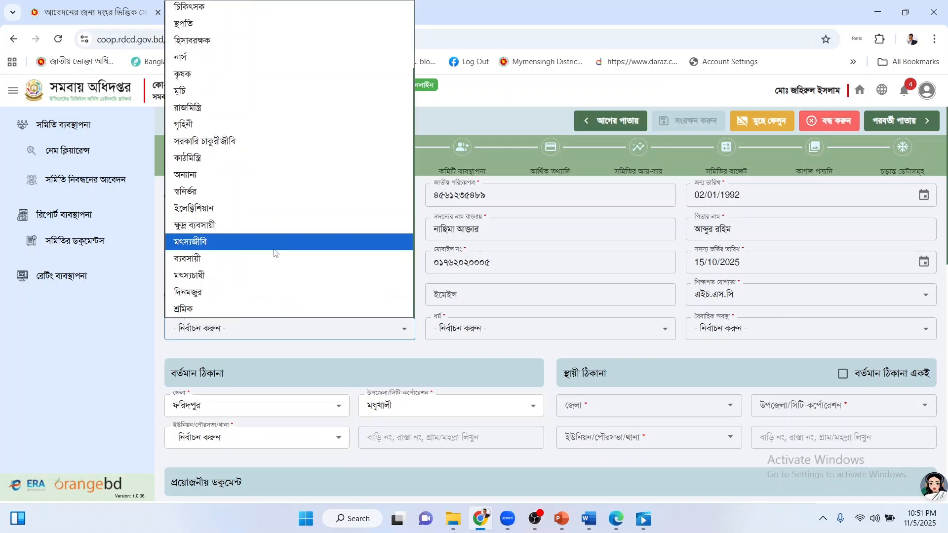
left_click(262, 225)
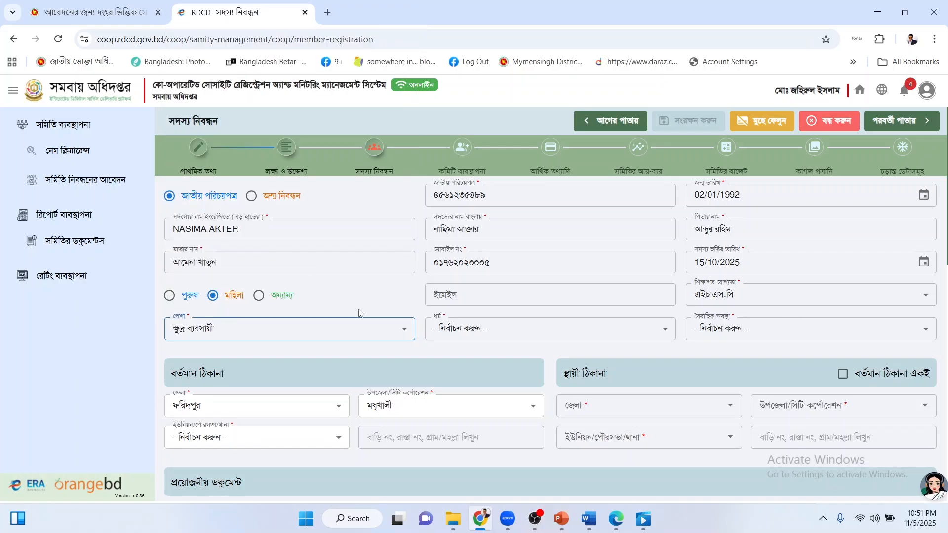
left_click(465, 327)
left_click(552, 366)
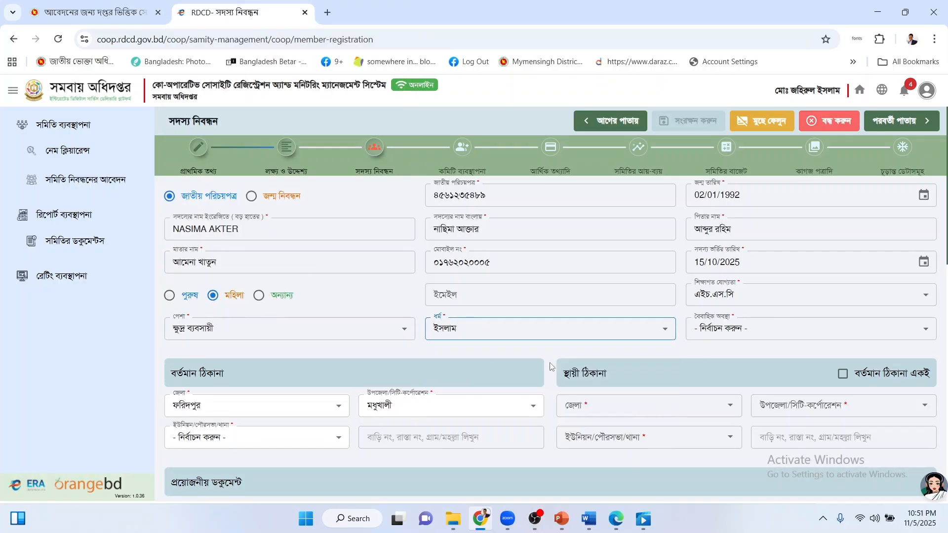
left_click(767, 329)
left_click(755, 366)
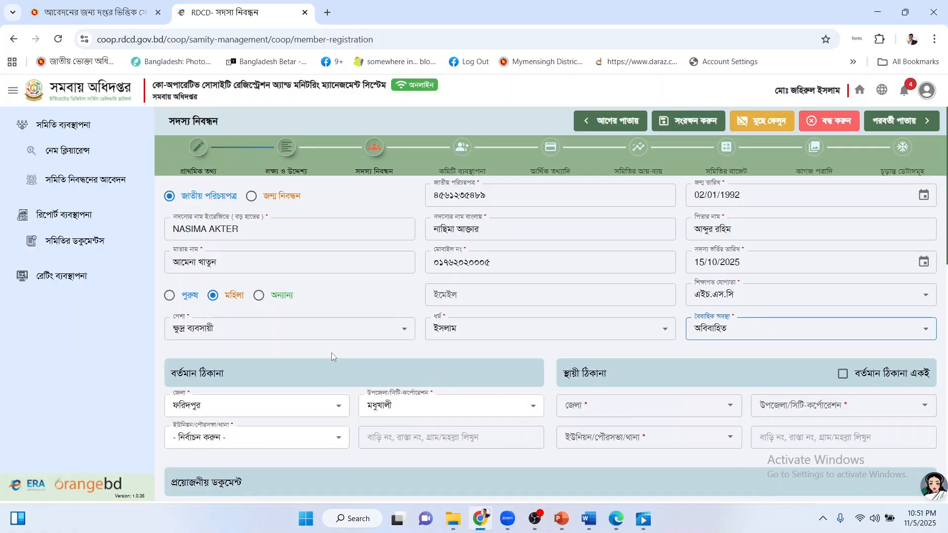
scroll(330, 352, "down", 2)
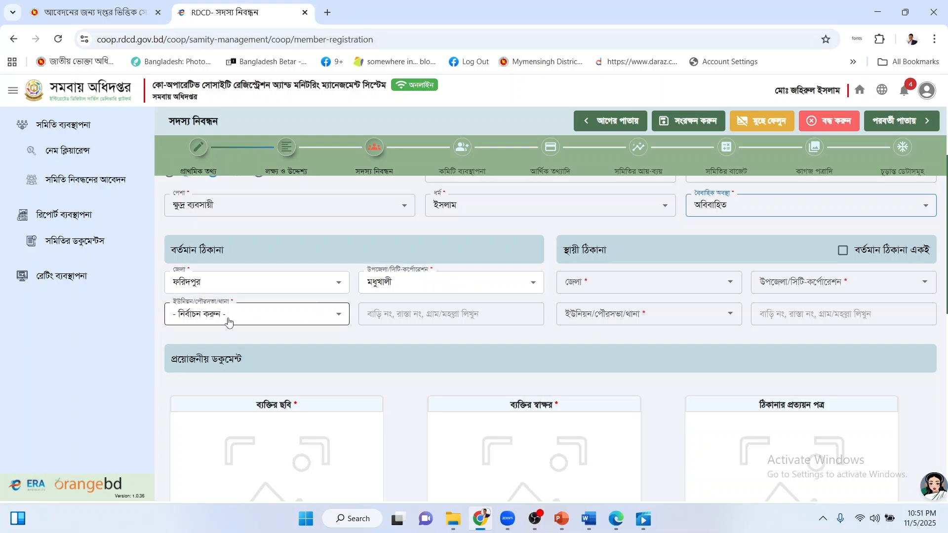
Choose union মধুখালী, enter the member's holding address, and make the permanent address identical.
left_click(229, 323)
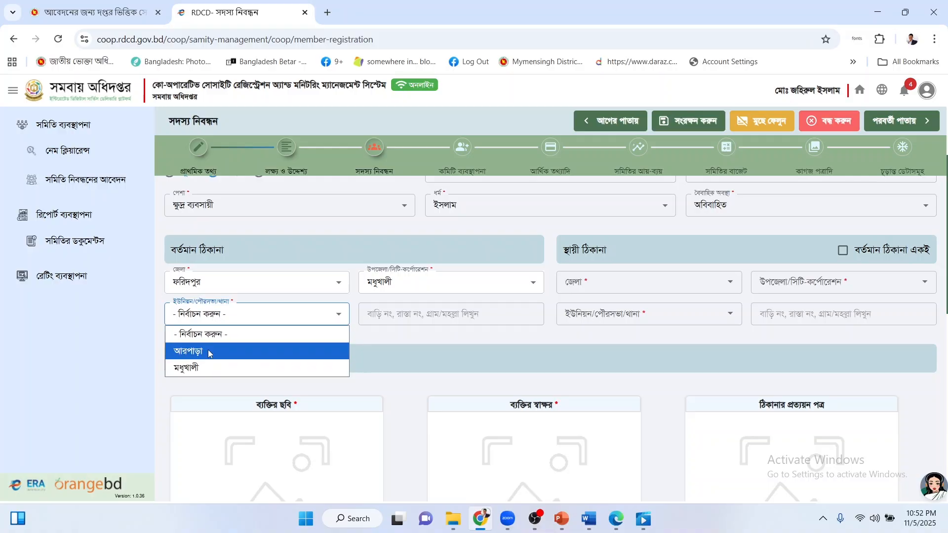
left_click(203, 368)
left_click(387, 316)
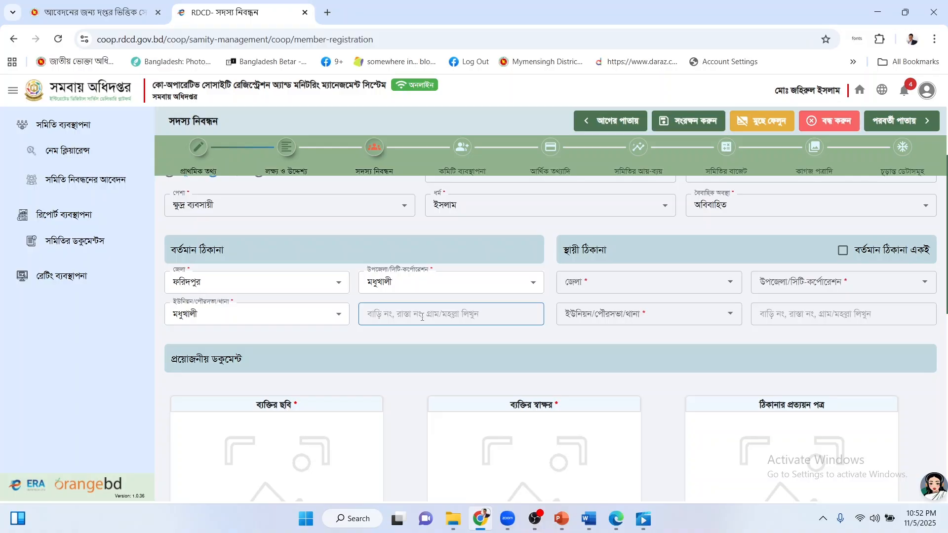
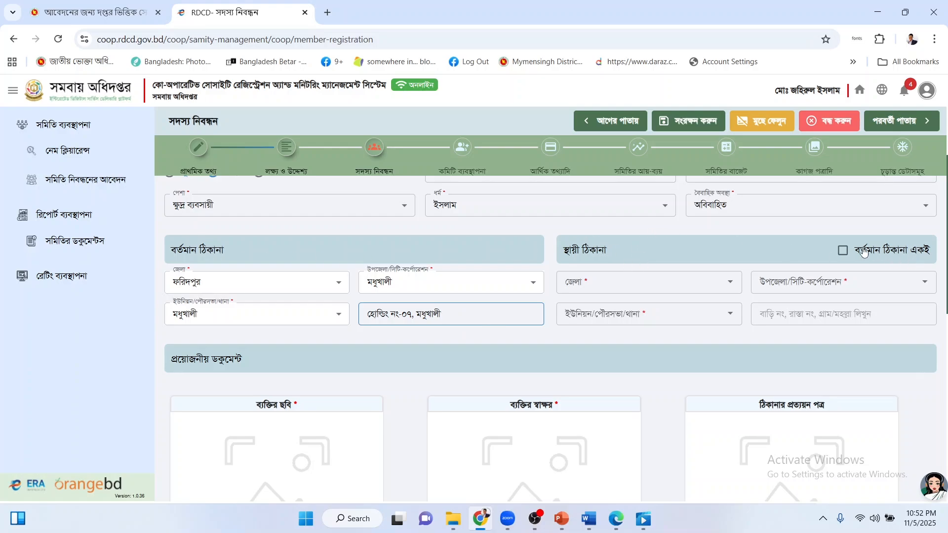
left_click(842, 250)
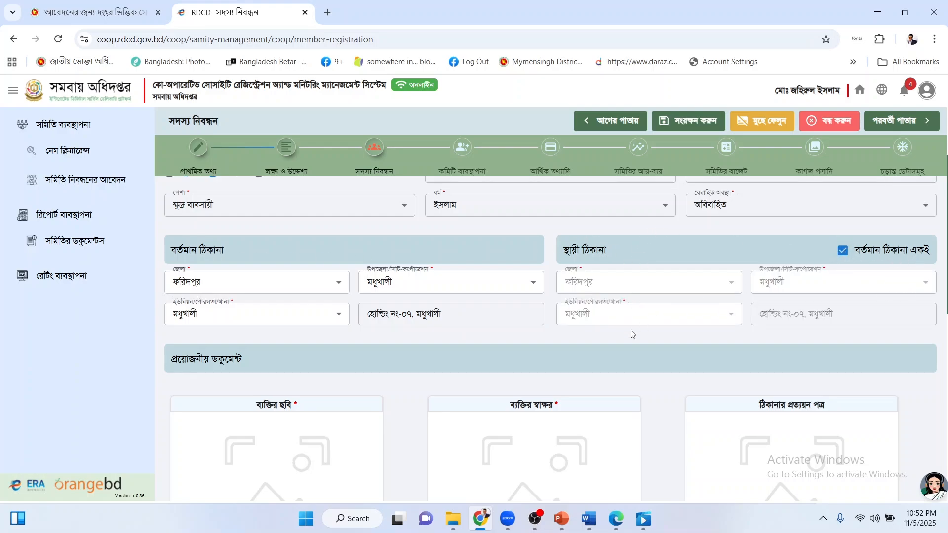
Upload download (1) as the member's photo, then the signature image.
scroll(331, 360, "down", 2)
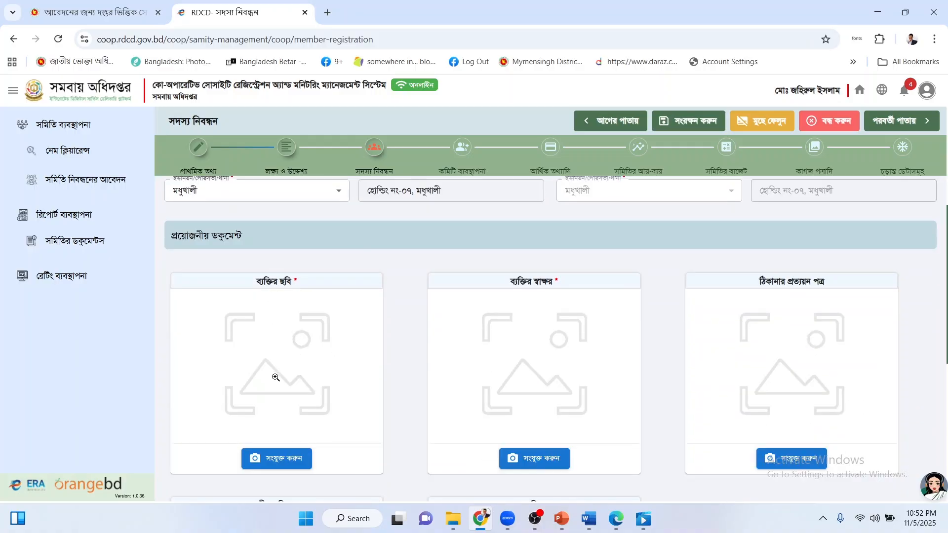
left_click(274, 458)
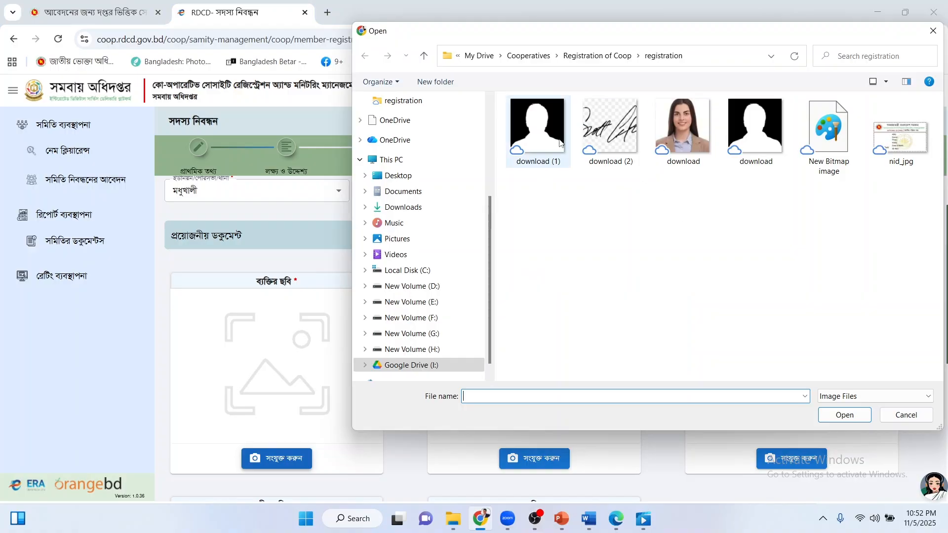
double_click(560, 143)
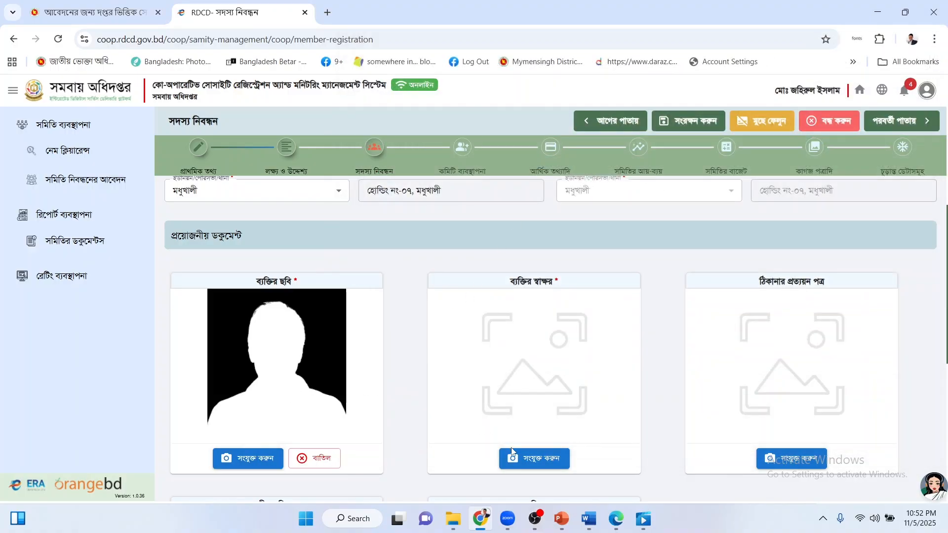
left_click(512, 451)
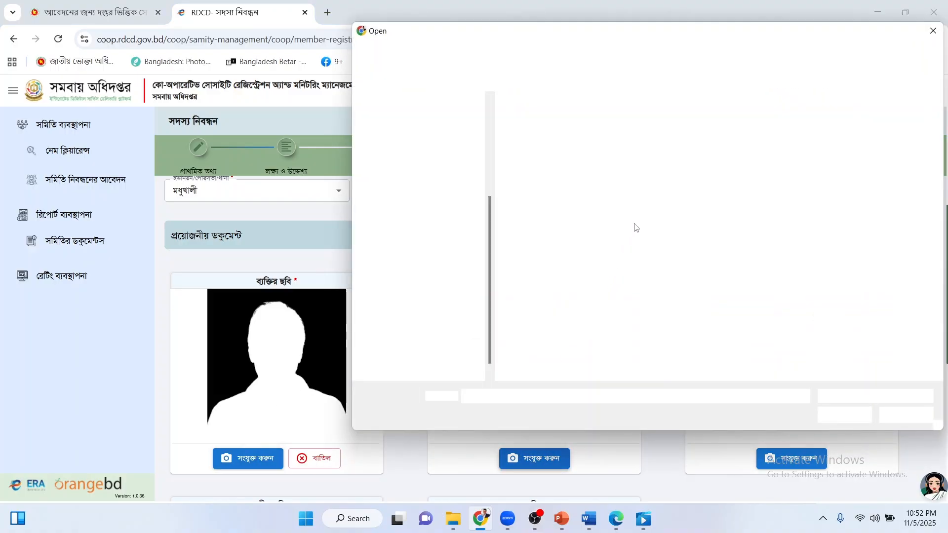
double_click(626, 140)
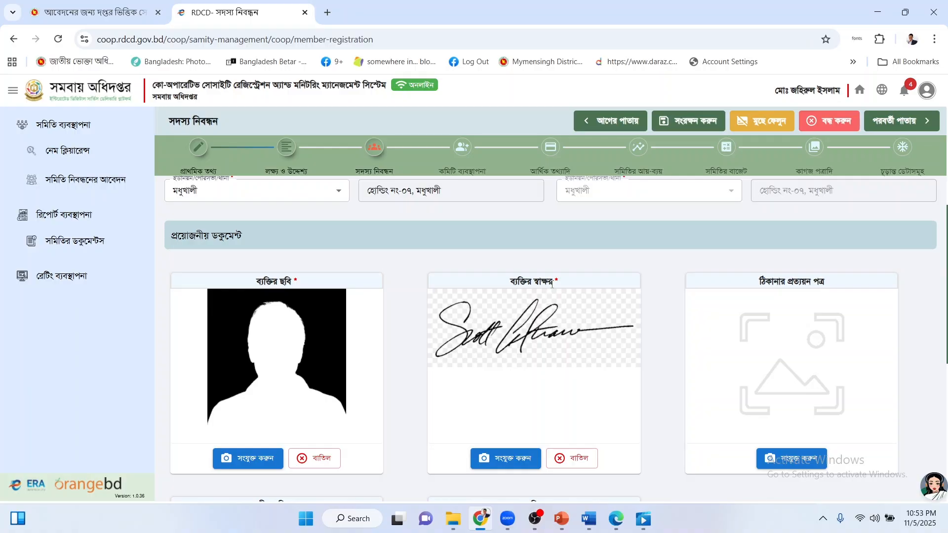
Upload the national ID image as the address certificate and as the national ID card.
scroll(451, 319, "down", 5)
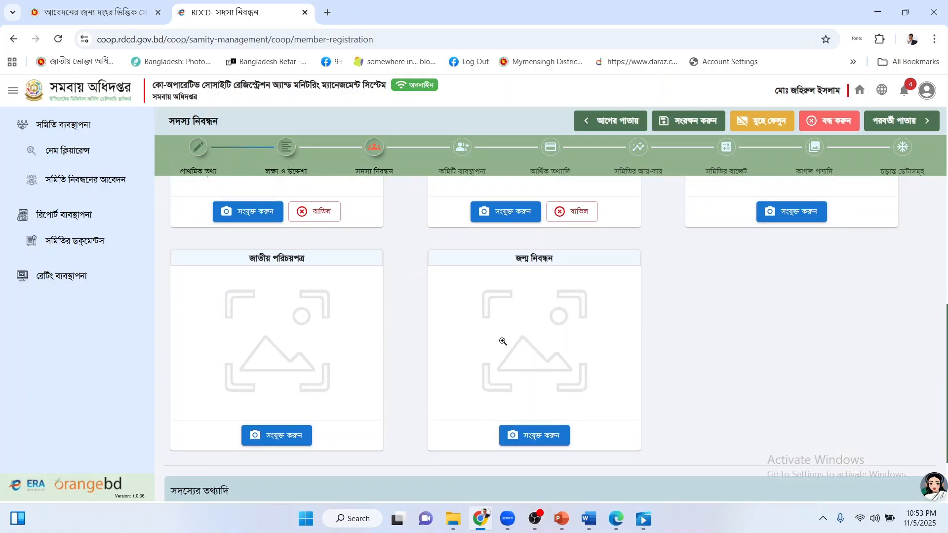
scroll(661, 351, "up", 2)
scroll(780, 270, "up", 2)
scroll(777, 297, "up", 1)
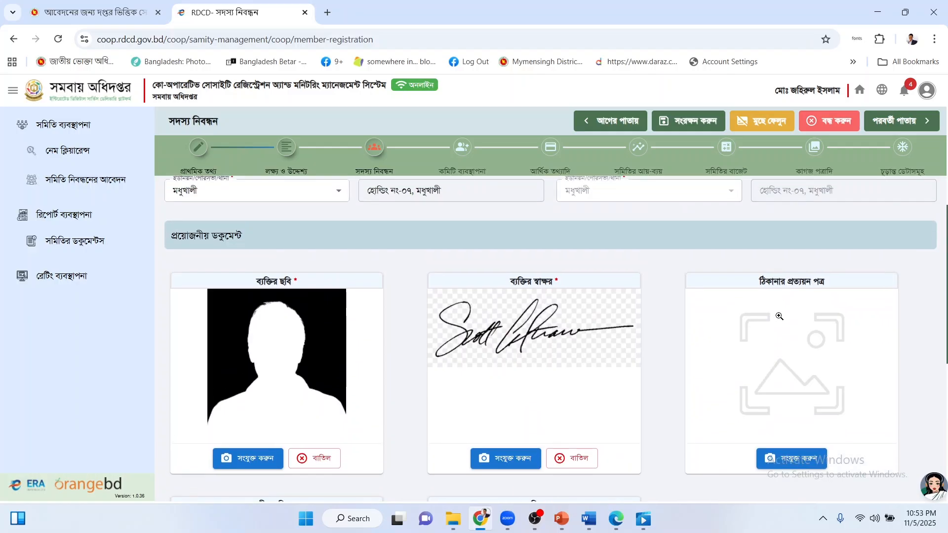
left_click(786, 459)
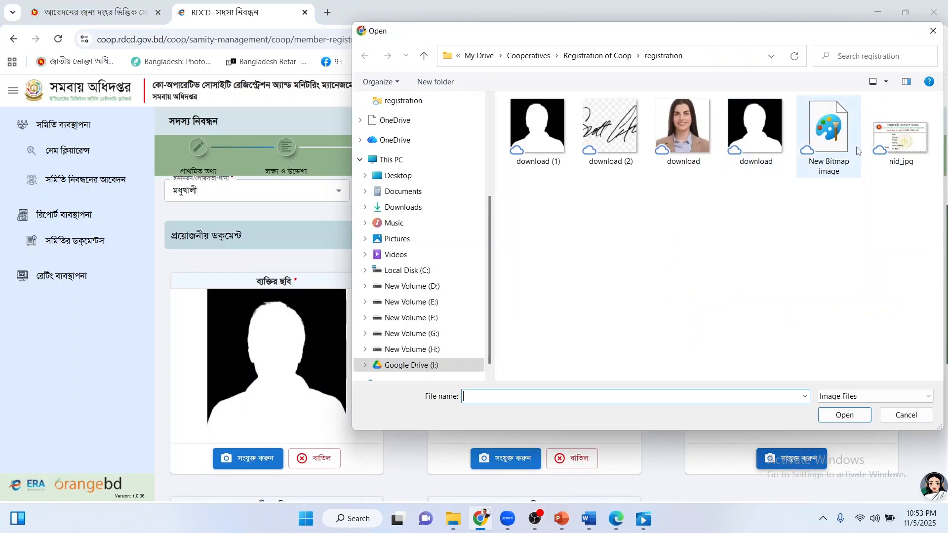
double_click(901, 130)
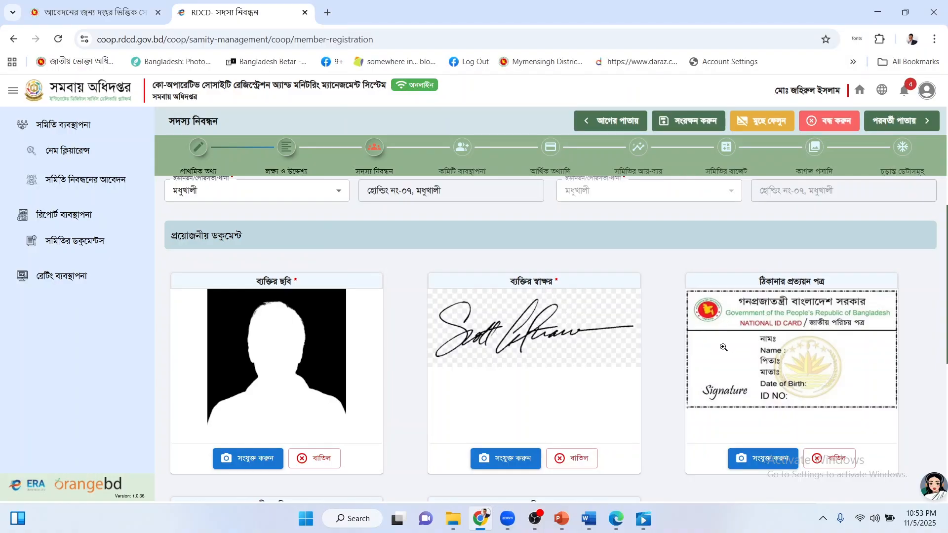
scroll(750, 339, "down", 3)
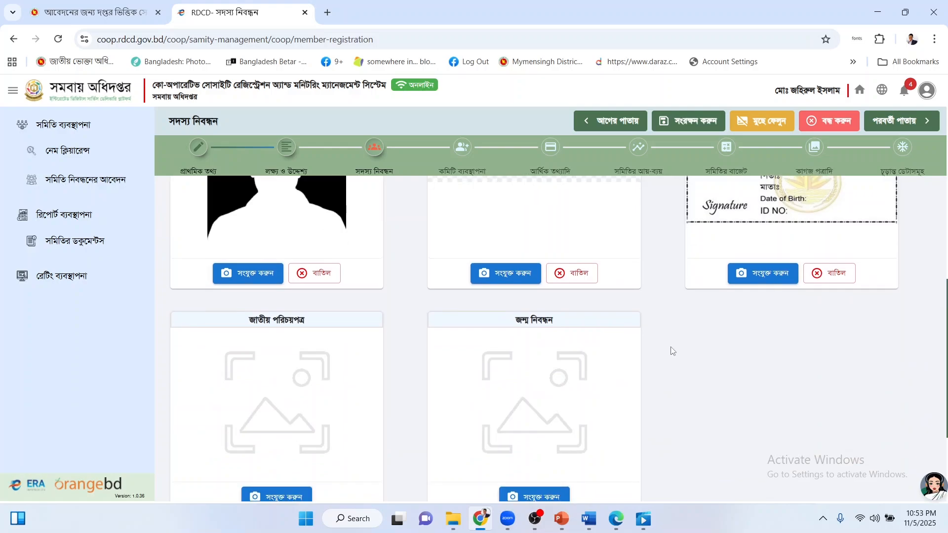
scroll(669, 349, "down", 3)
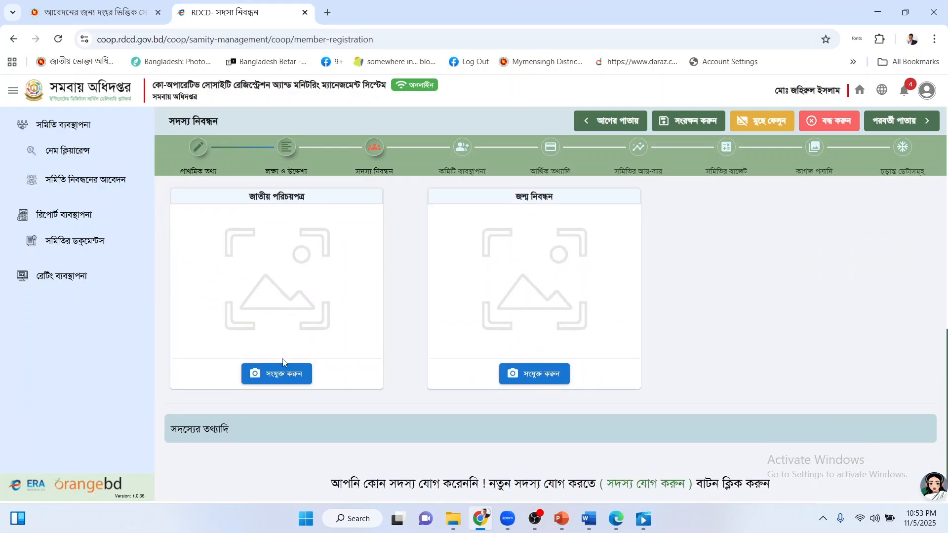
left_click(260, 366)
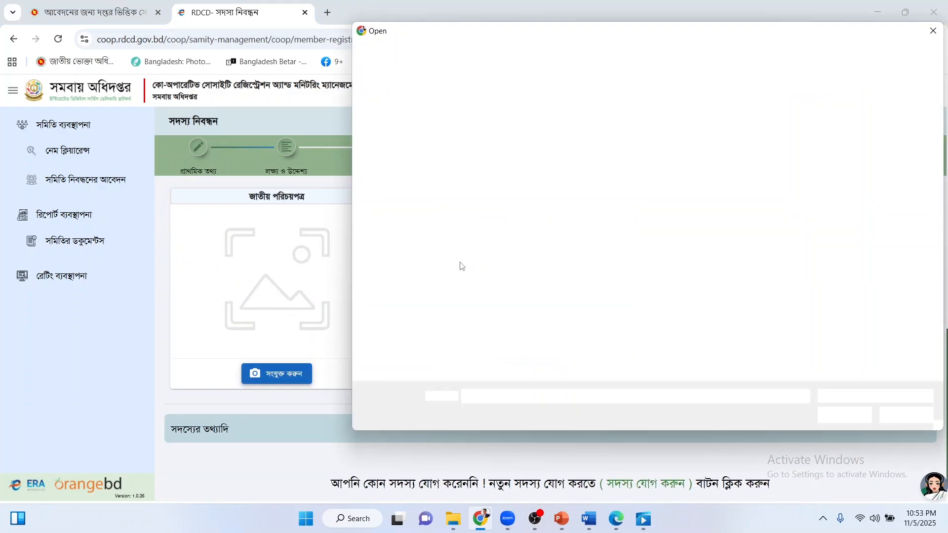
double_click(888, 135)
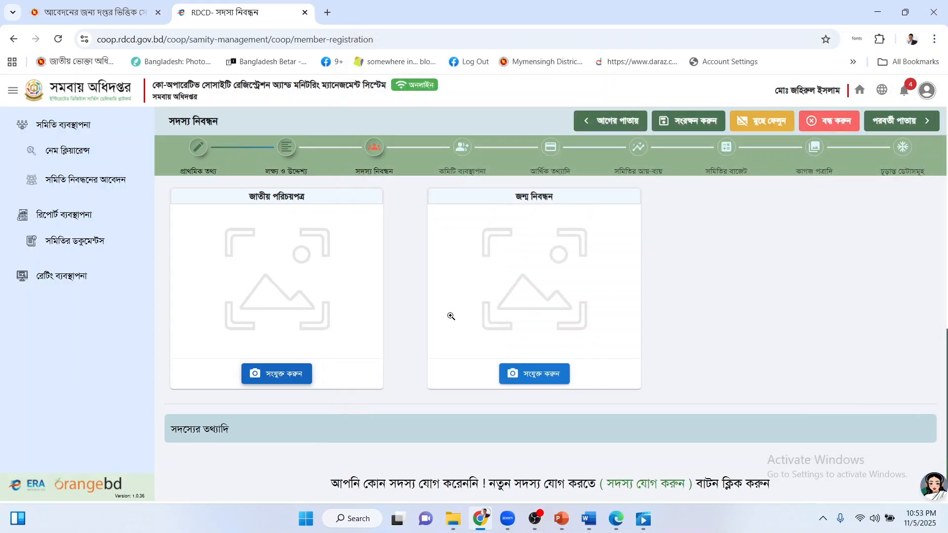
scroll(392, 322, "up", 3)
scroll(393, 324, "up", 1)
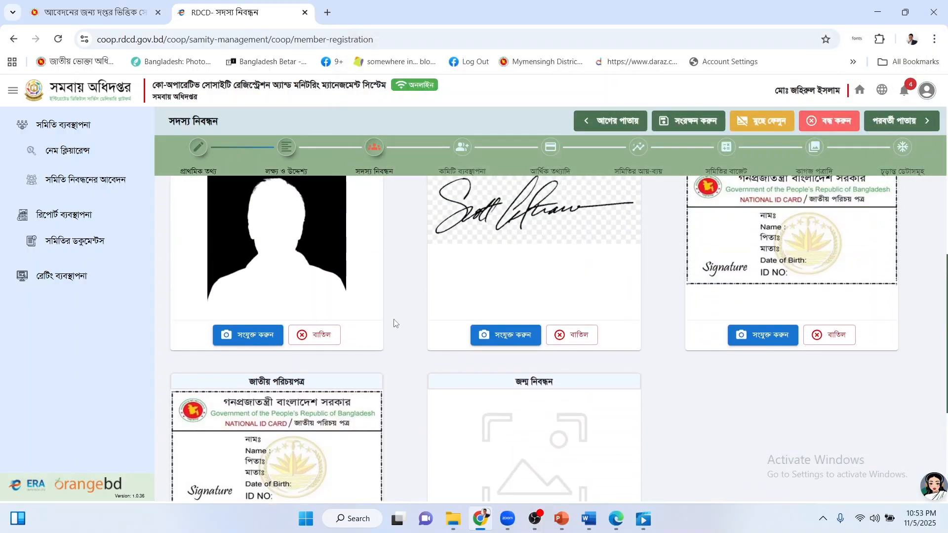
scroll(394, 321, "up", 1)
scroll(395, 318, "down", 3)
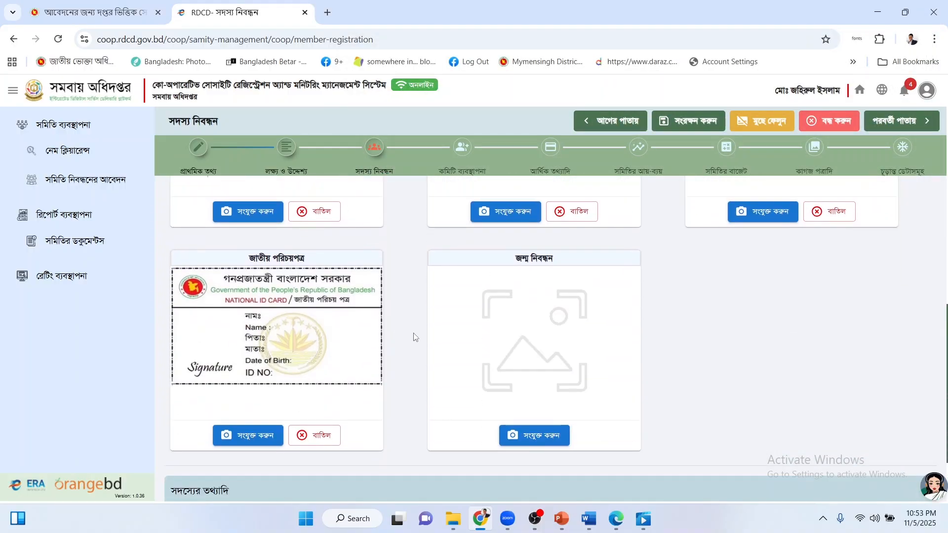
scroll(554, 376, "up", 5)
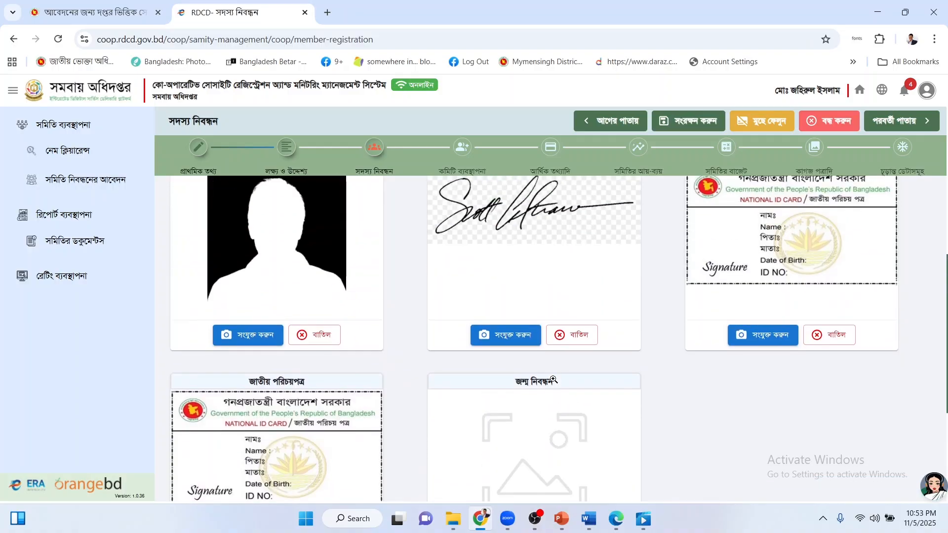
scroll(671, 386, "up", 1)
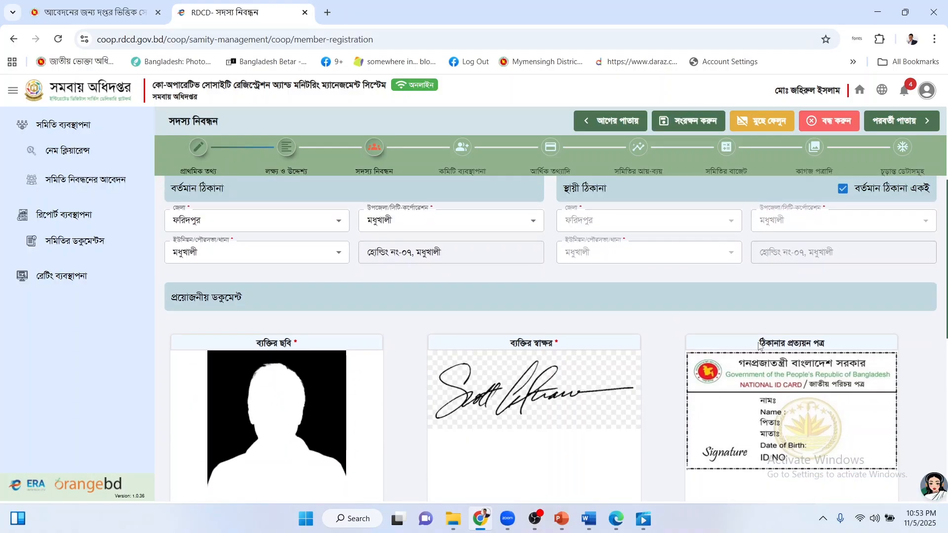
Review the completed member form and save it, adding the member as the list's first row.
left_click_drag(759, 345, 830, 340)
left_click(830, 340)
scroll(799, 392, "down", 1)
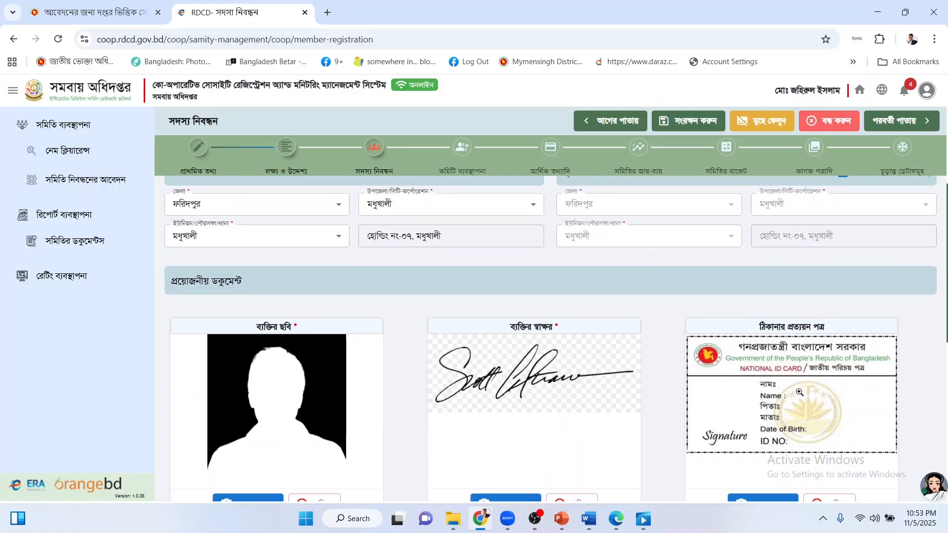
scroll(800, 393, "down", 2)
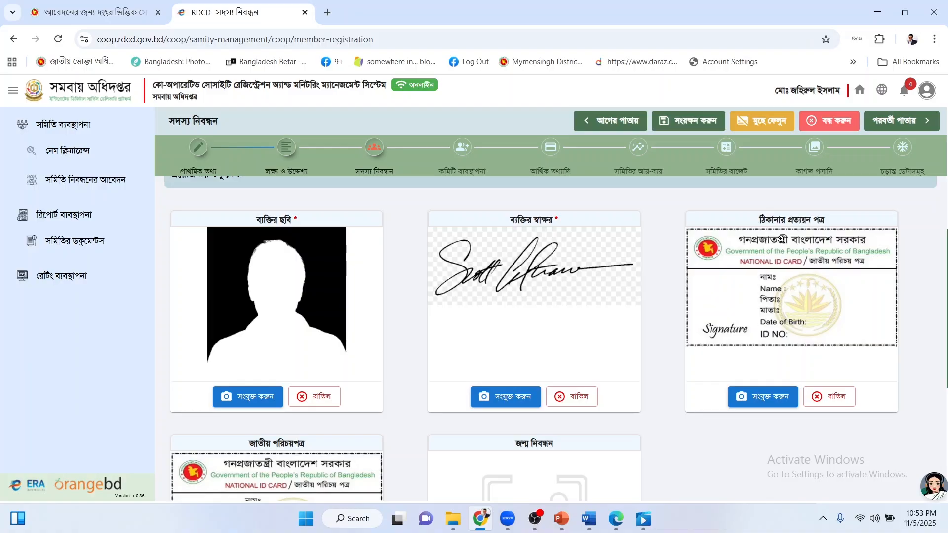
left_click_drag(761, 219, 827, 222)
left_click(828, 223)
scroll(821, 310, "down", 5)
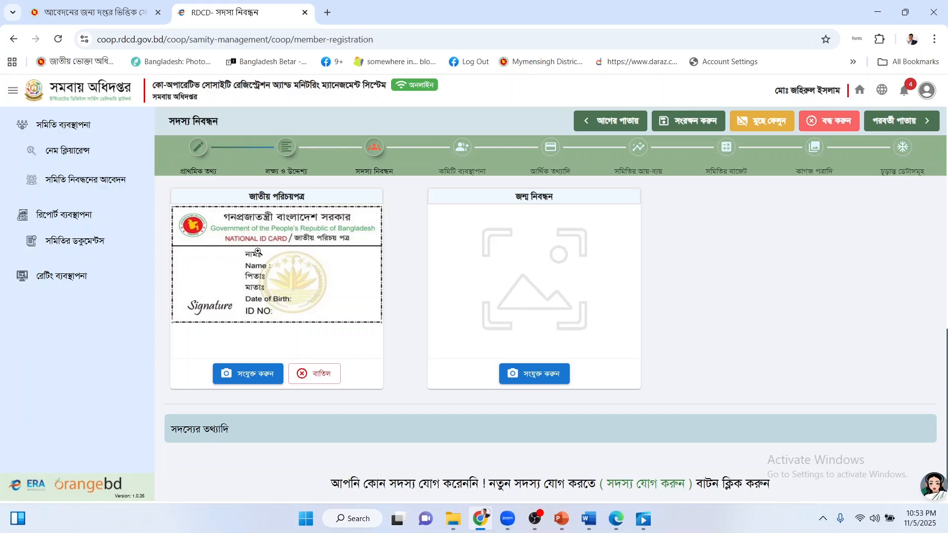
scroll(693, 330, "up", 5)
scroll(775, 298, "down", 4)
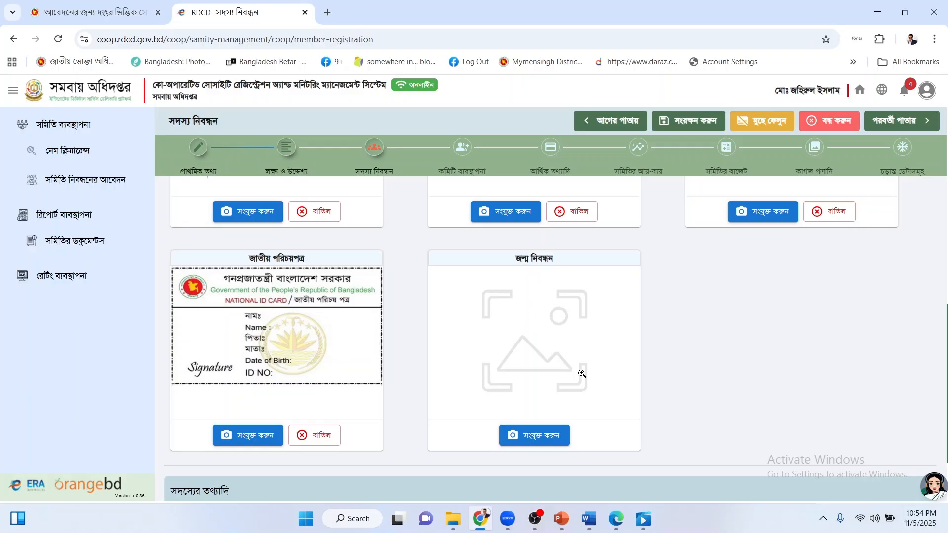
scroll(642, 341, "down", 2)
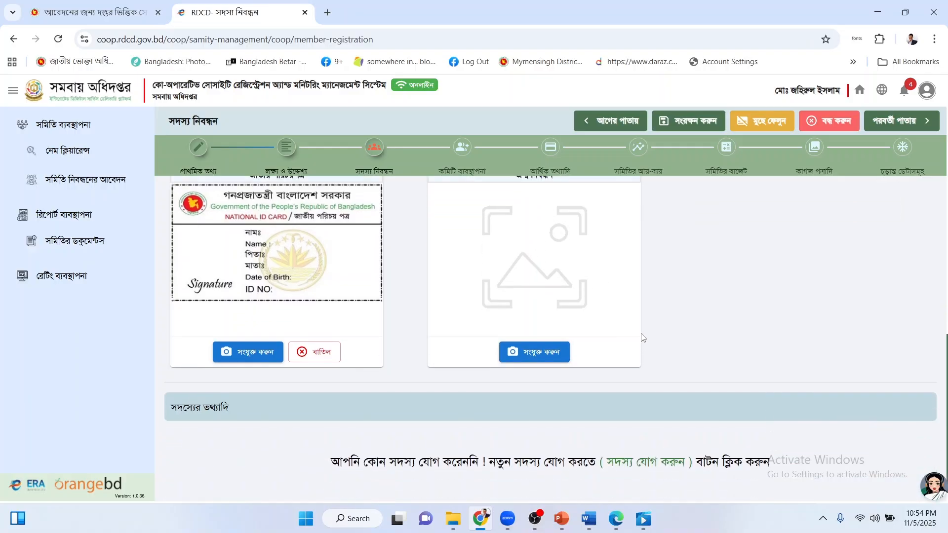
scroll(644, 336, "up", 4)
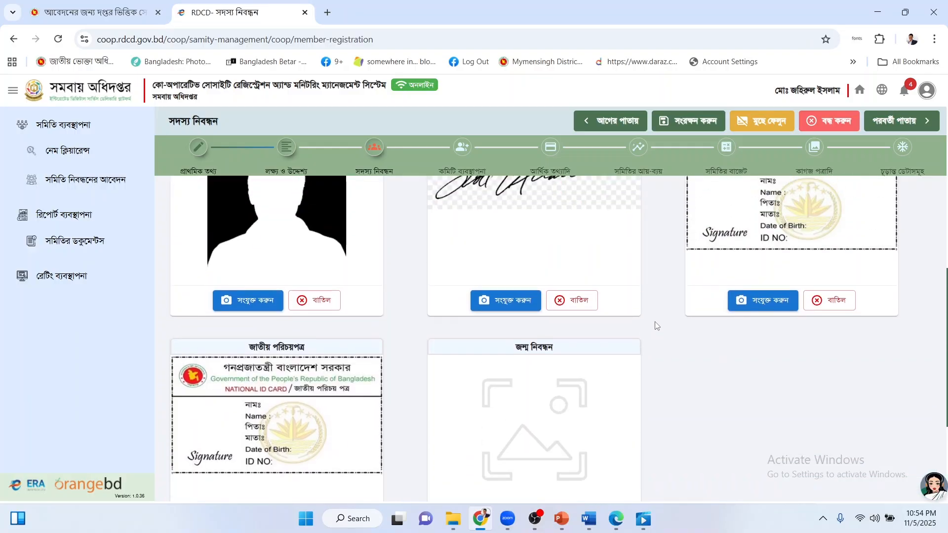
scroll(657, 324, "up", 3)
scroll(657, 323, "down", 4)
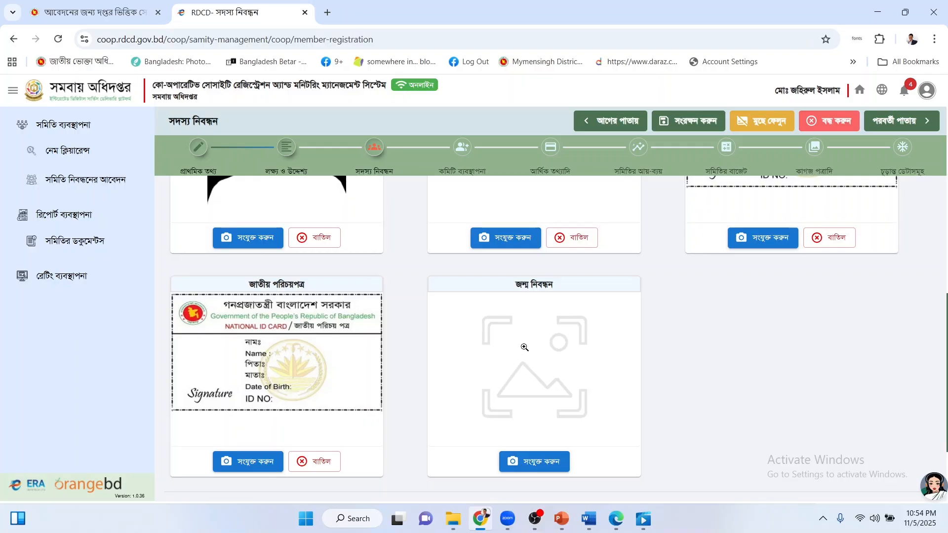
scroll(515, 365, "down", 3)
scroll(525, 346, "up", 8)
scroll(526, 351, "up", 3)
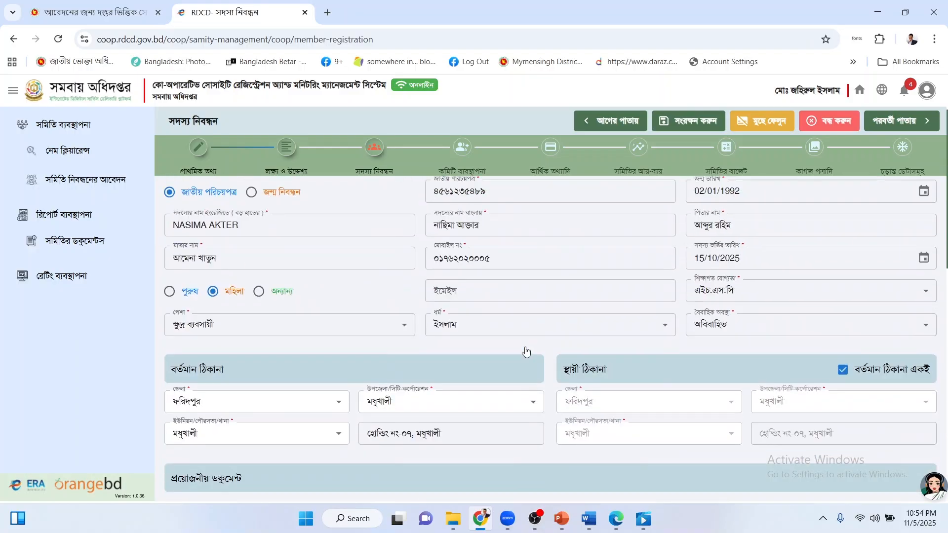
scroll(514, 334, "down", 10)
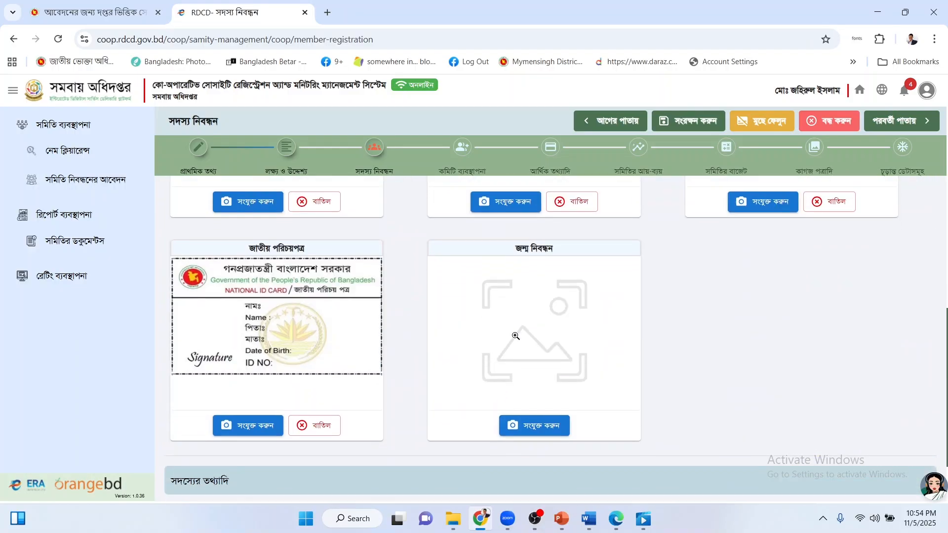
scroll(515, 336, "up", 10)
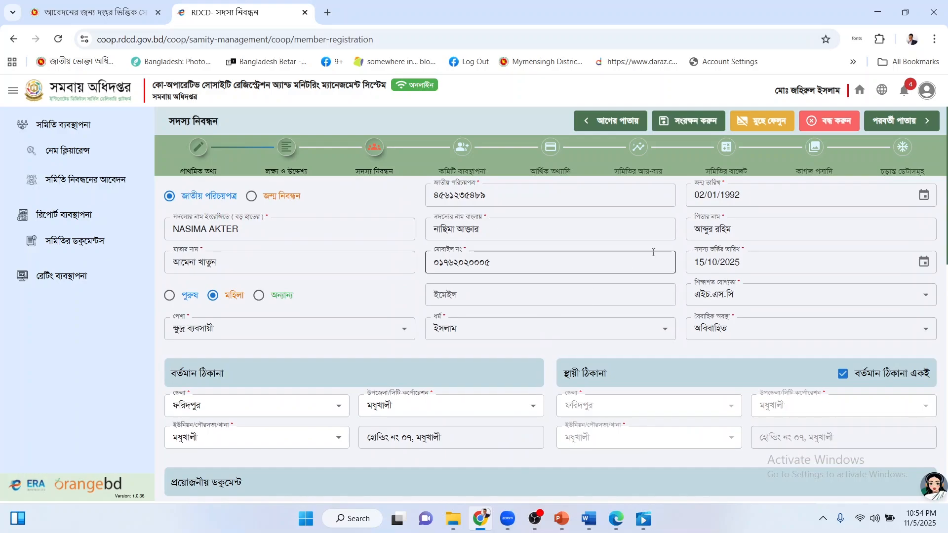
left_click(692, 121)
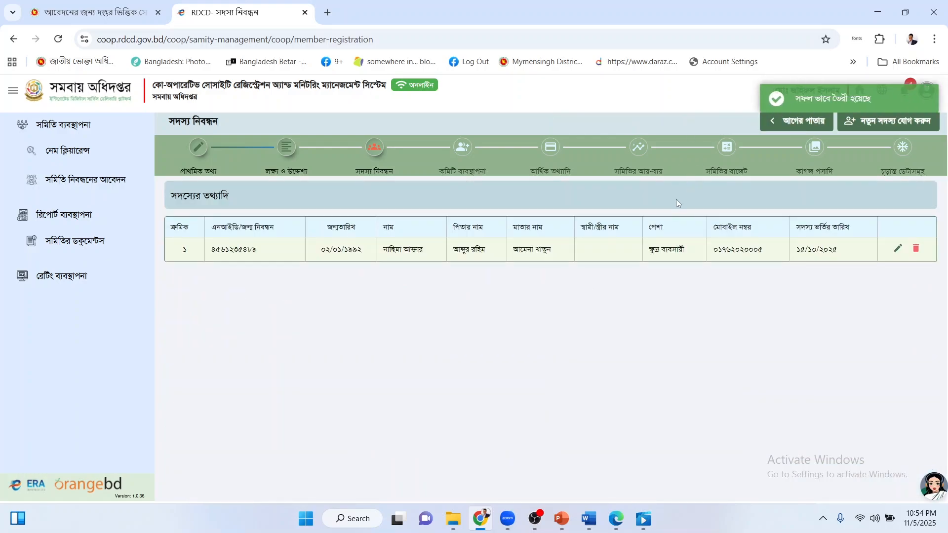
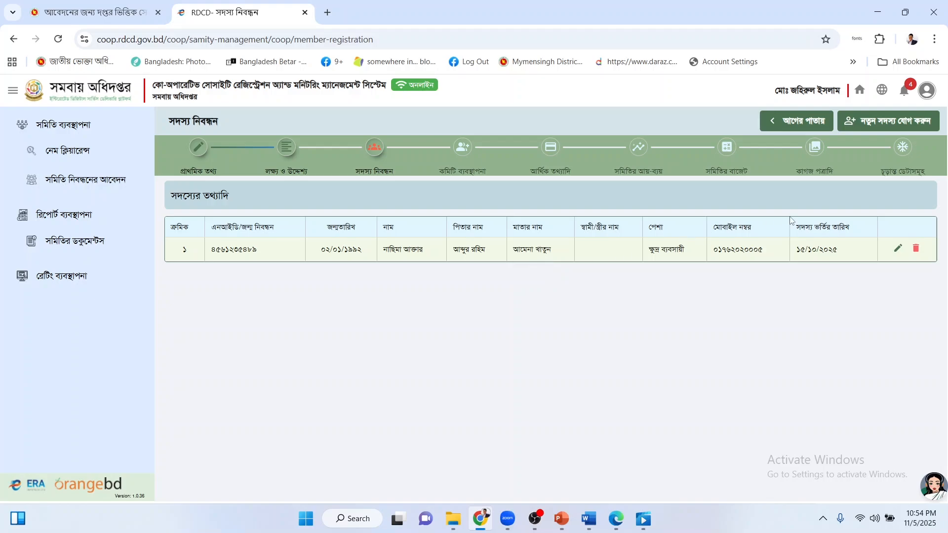
Open a blank new-member registration form and scroll down to look over its upload cards.
left_click(866, 128)
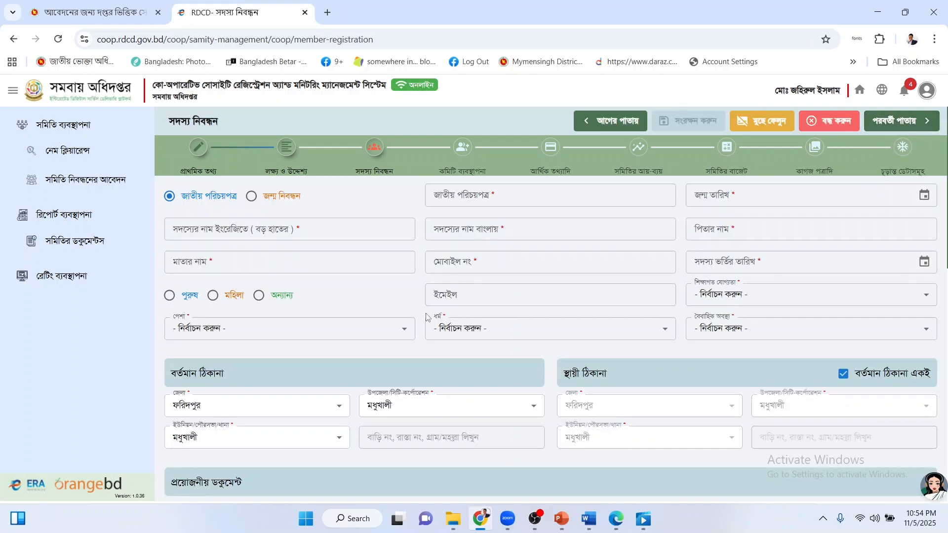
scroll(417, 307, "down", 6)
scroll(417, 308, "down", 1)
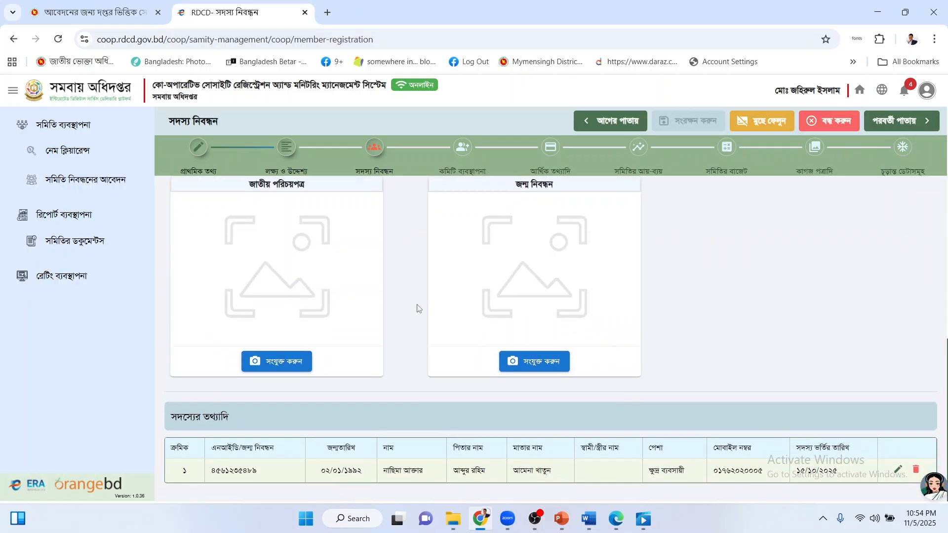
scroll(417, 309, "up", 8)
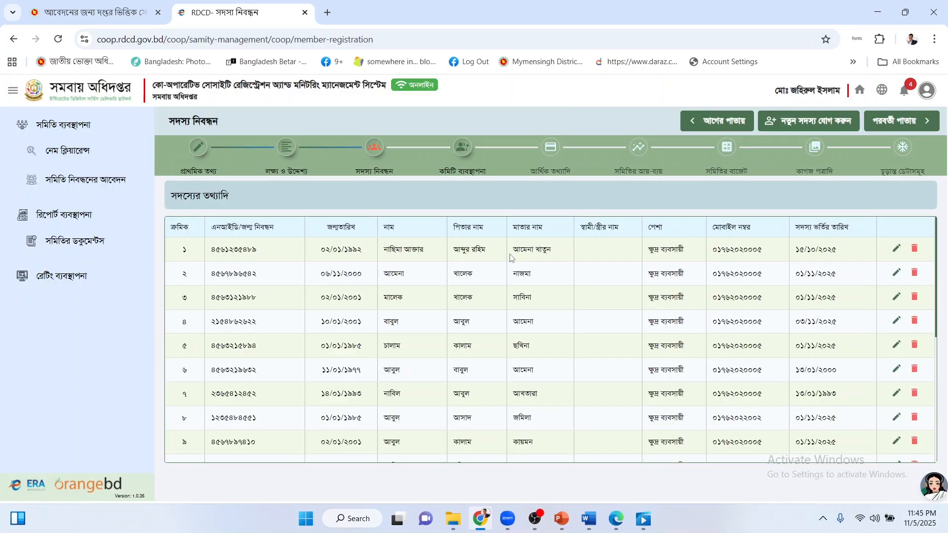
Review all 20 rows of the member table, then continue to the committee designation page.
scroll(513, 260, "down", 5)
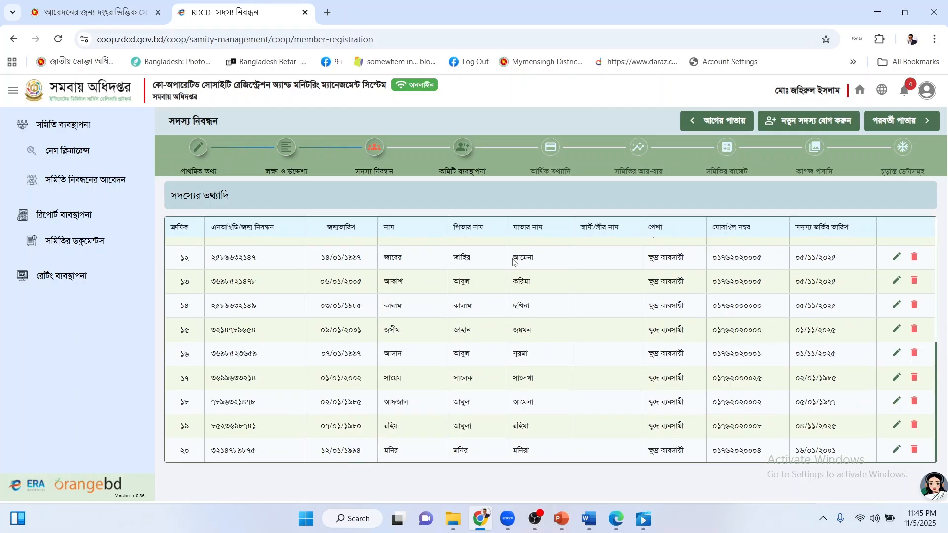
scroll(514, 267, "up", 4)
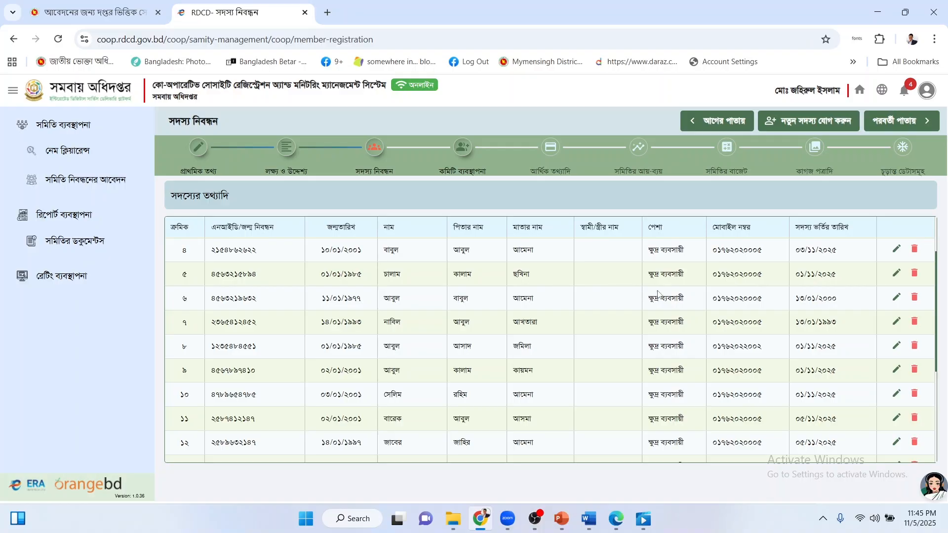
scroll(658, 294, "up", 3)
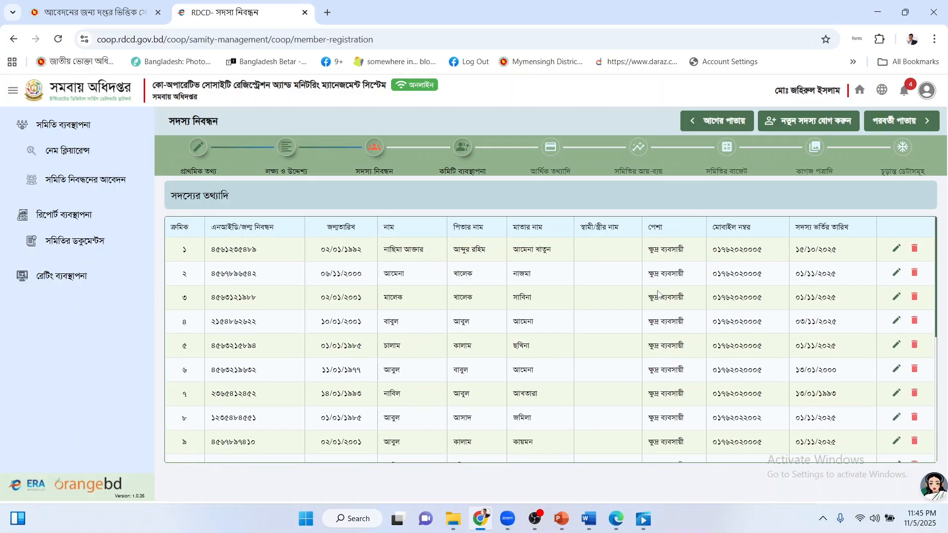
scroll(574, 296, "down", 5)
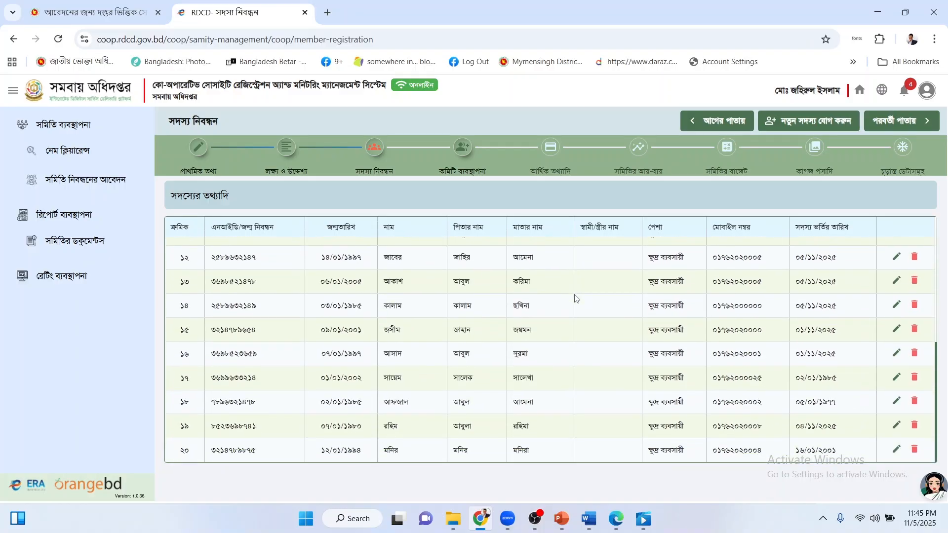
scroll(659, 291, "up", 5)
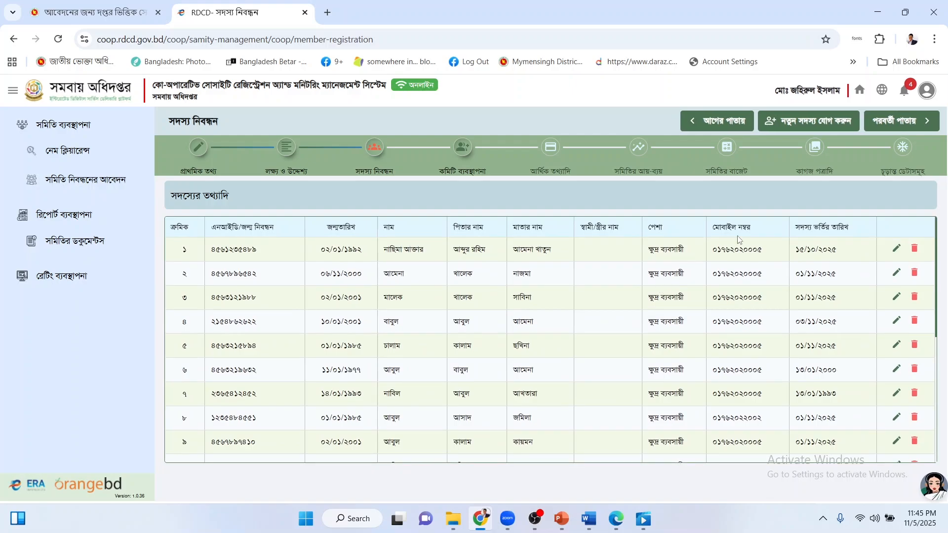
left_click(893, 123)
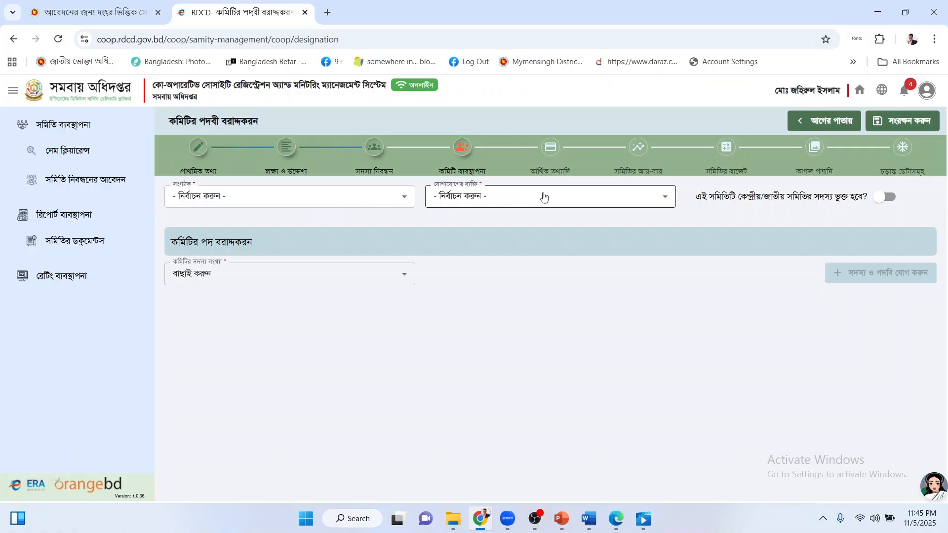
Set the first listed member as both সংগঠক and যোগাযোগের ব্যক্তি.
left_click(288, 205)
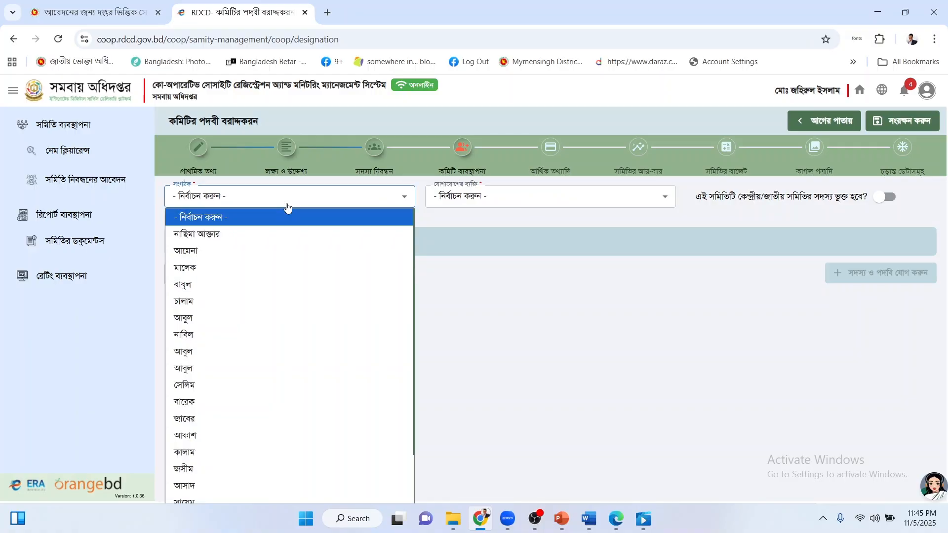
left_click(254, 235)
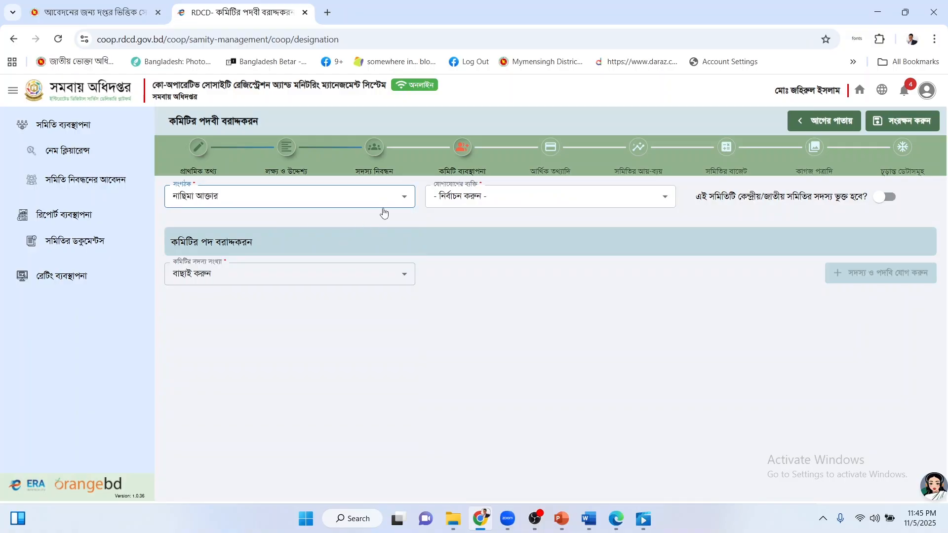
left_click(491, 206)
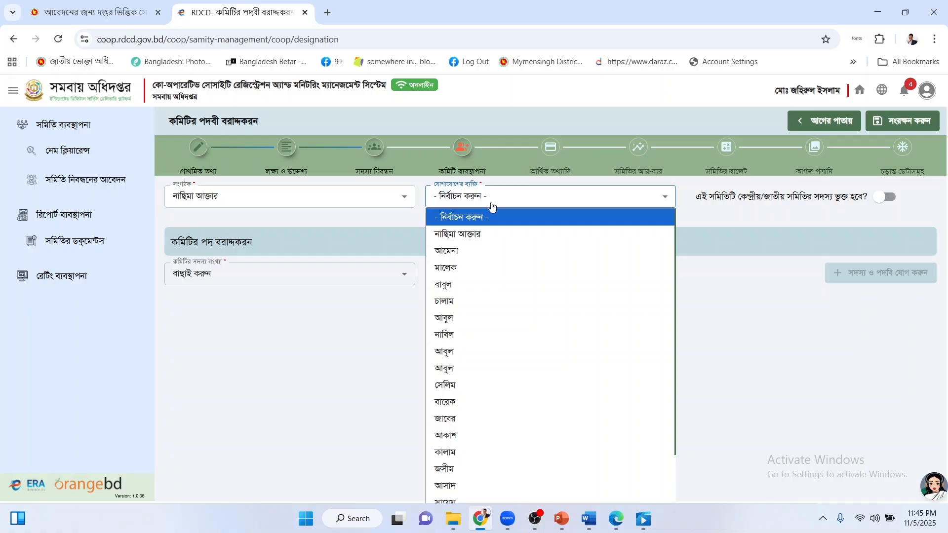
left_click(480, 231)
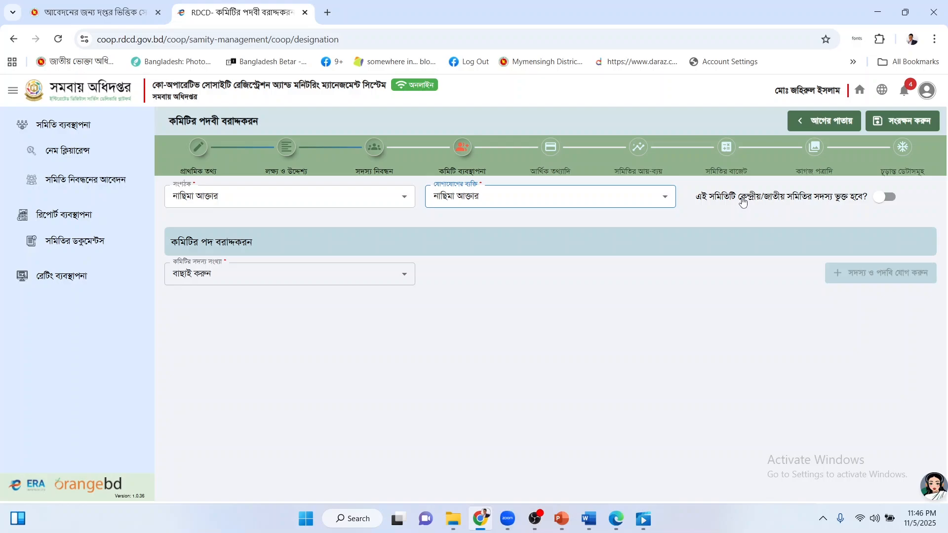
left_click(266, 275)
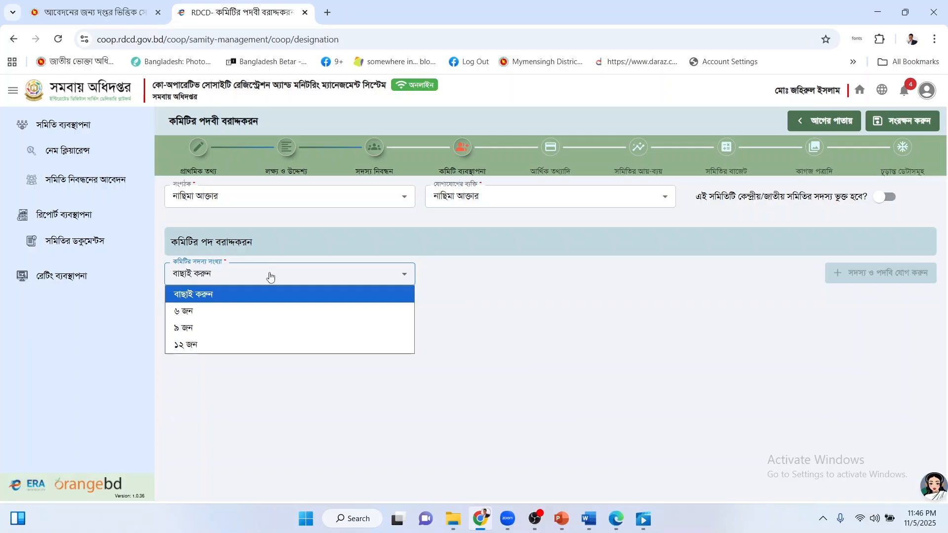
Choose ৬ জন as committee size and add the first listed society member as সভাপতি.
left_click(227, 316)
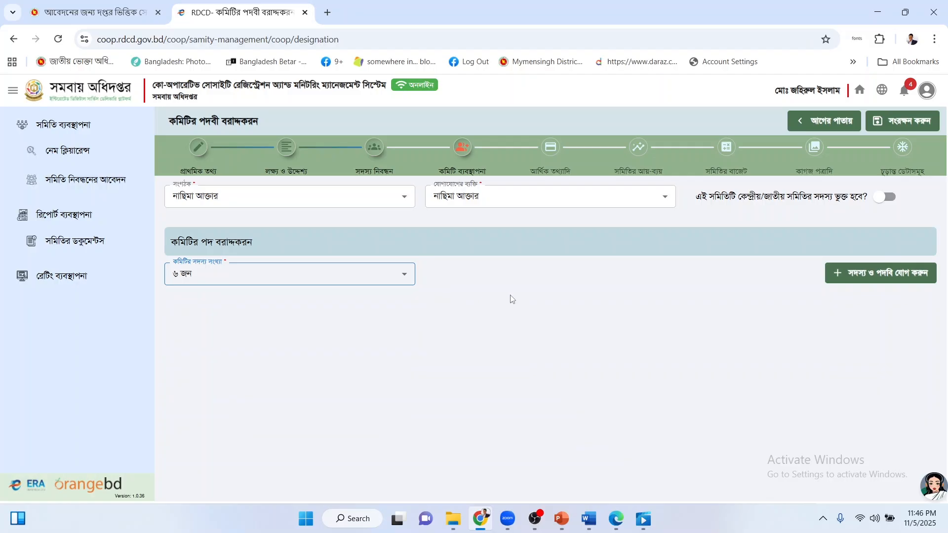
left_click(881, 280)
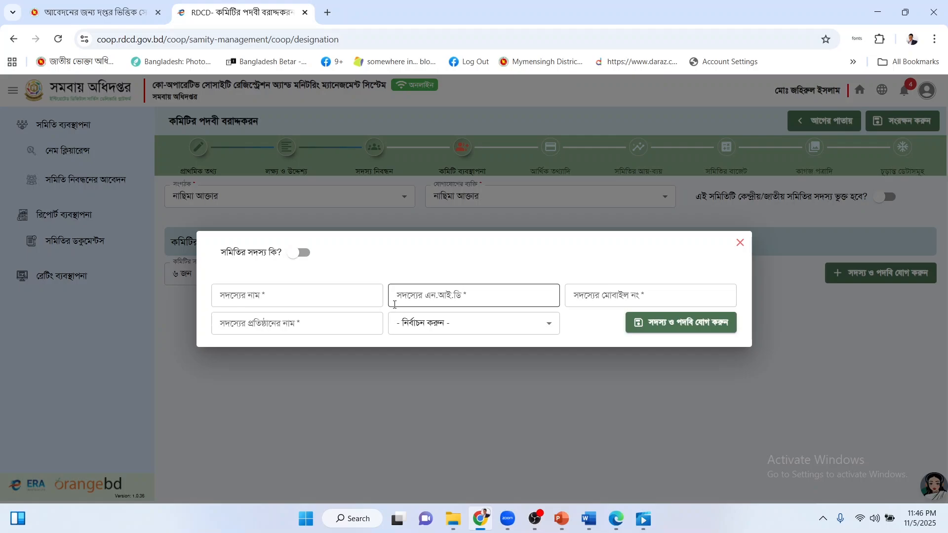
left_click(308, 255)
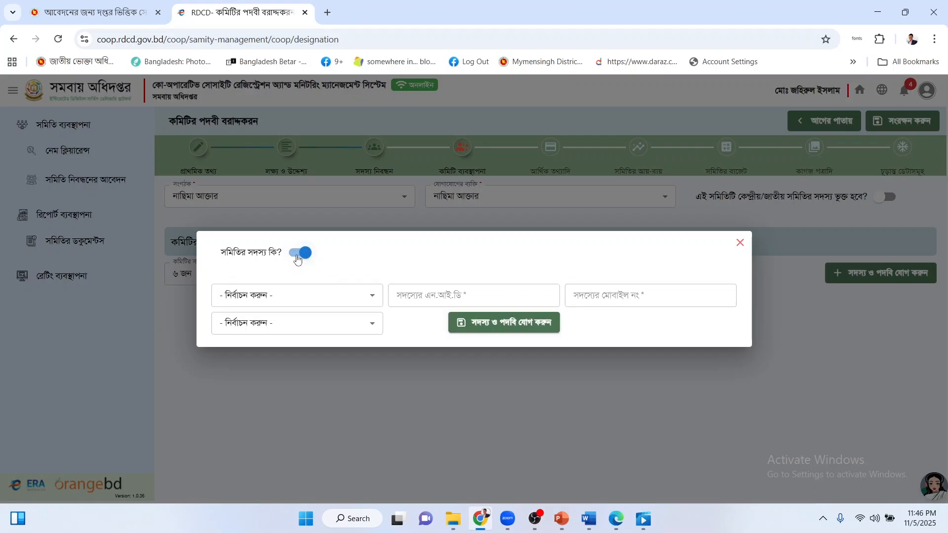
left_click(278, 299)
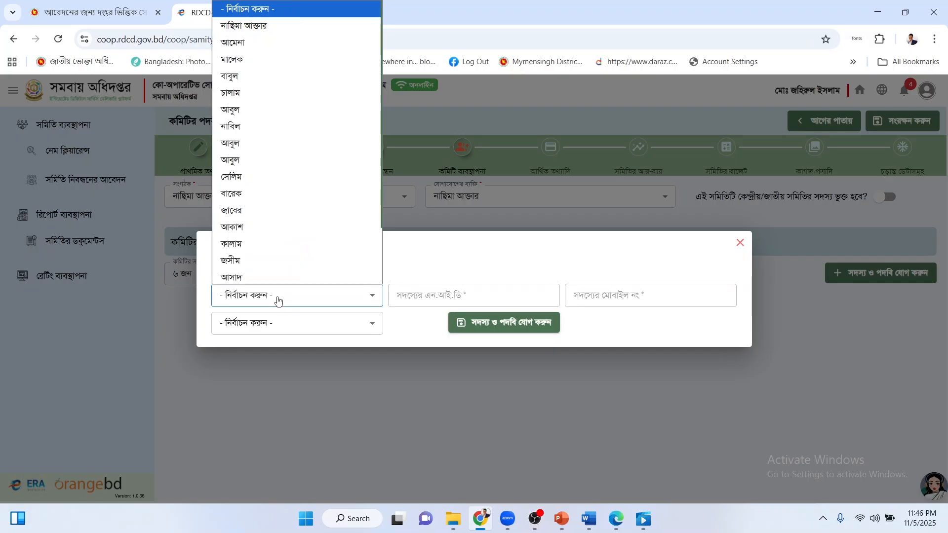
left_click(302, 29)
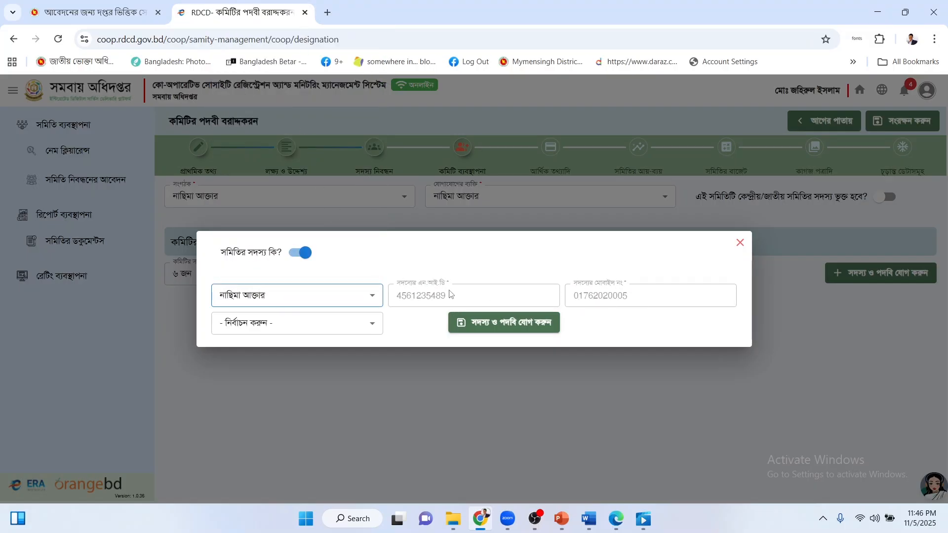
left_click(287, 333)
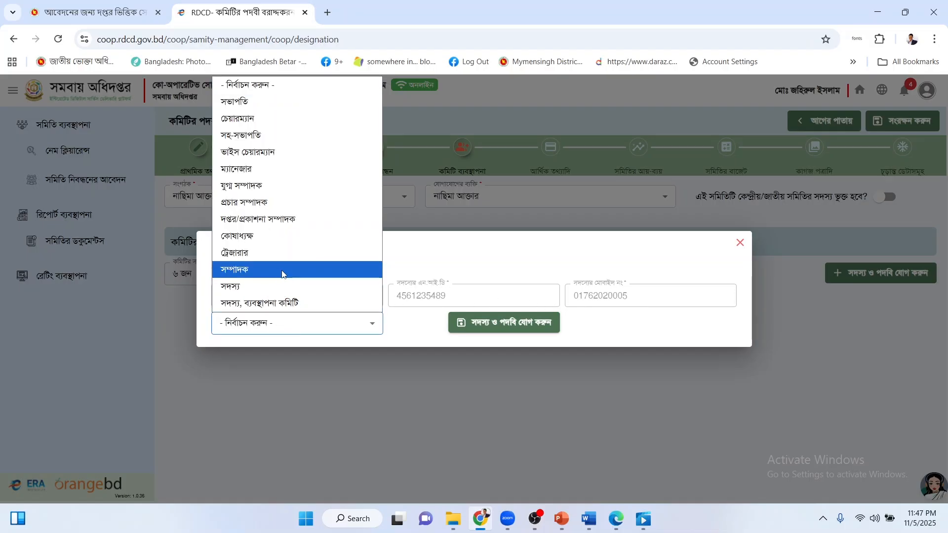
left_click(283, 101)
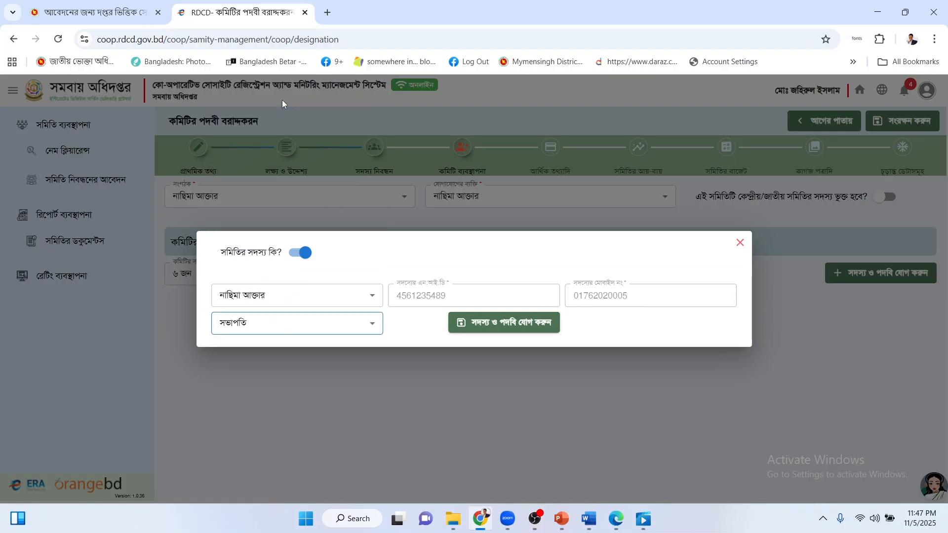
left_click(504, 323)
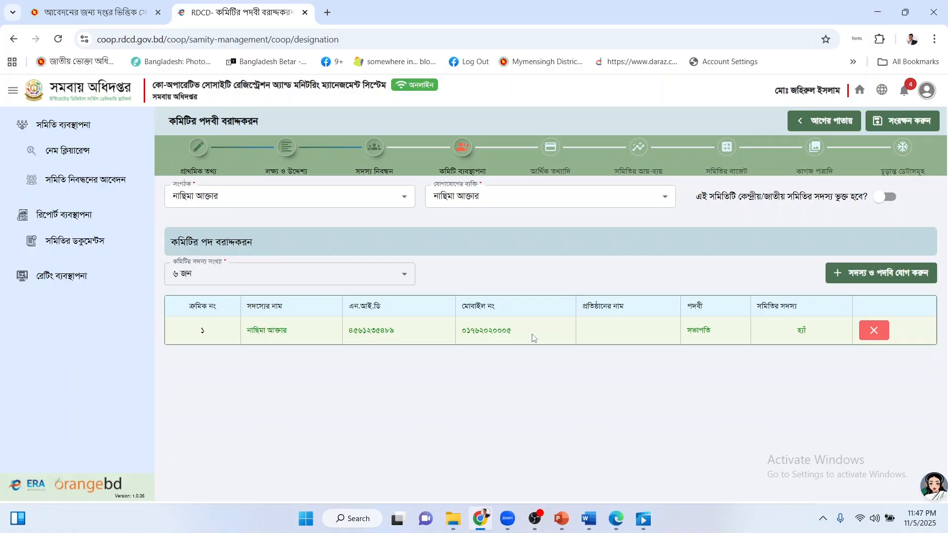
Add the second listed society member to the committee as সহ-সভাপতি.
left_click(872, 274)
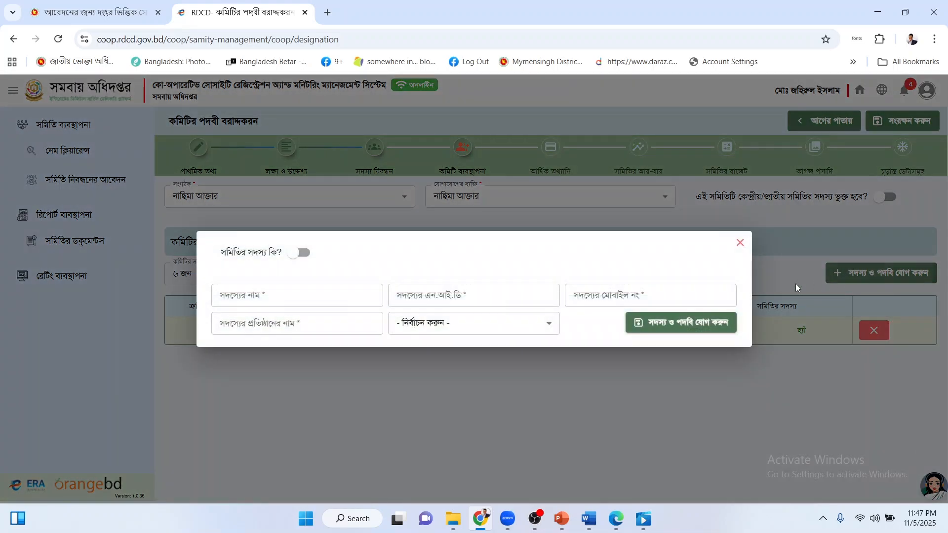
left_click(301, 253)
left_click(305, 295)
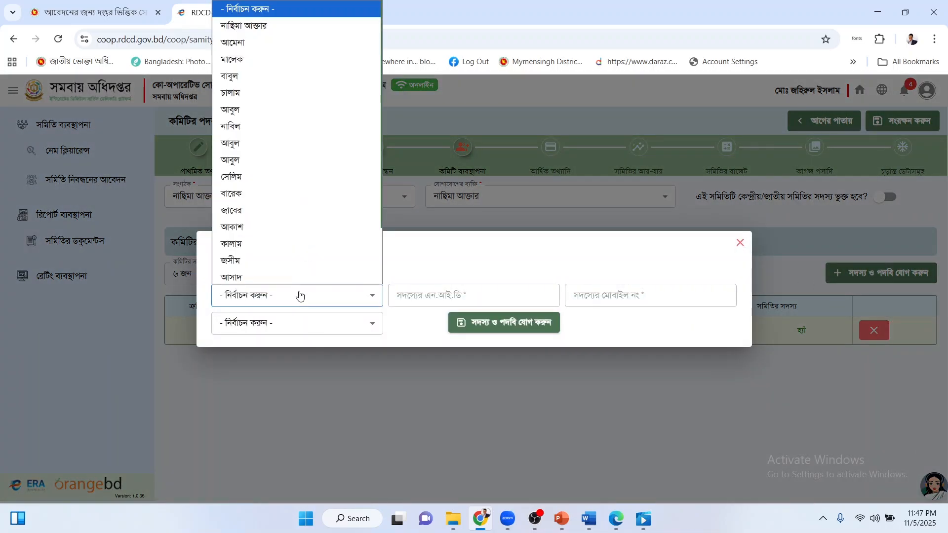
left_click(274, 45)
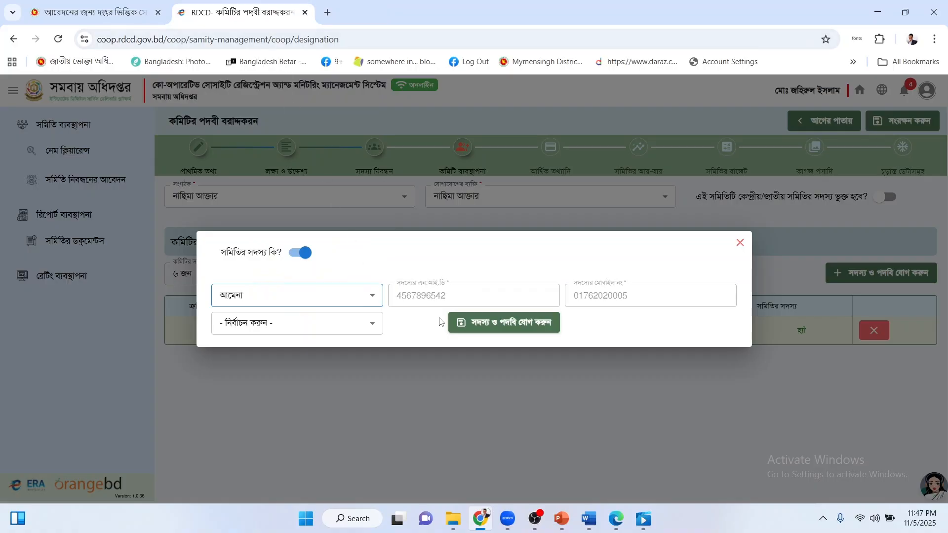
left_click(366, 325)
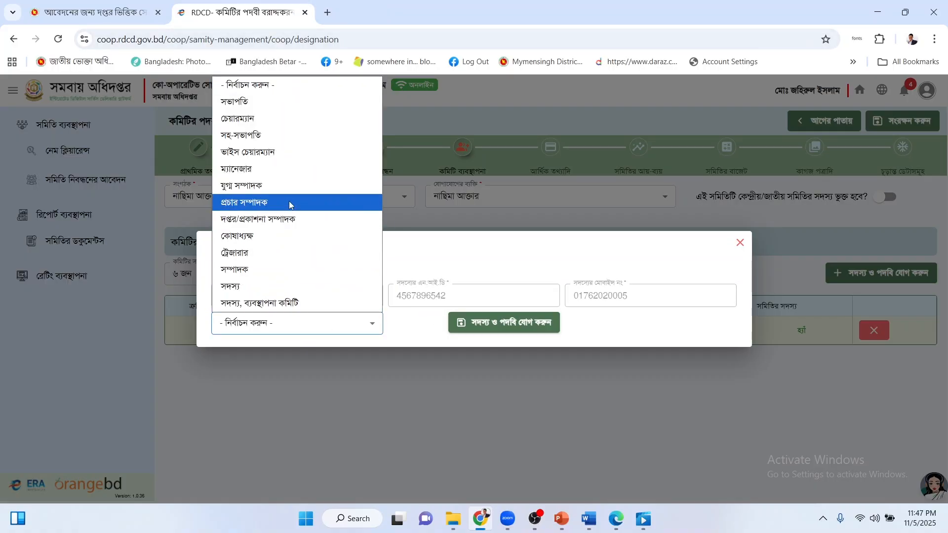
left_click(284, 136)
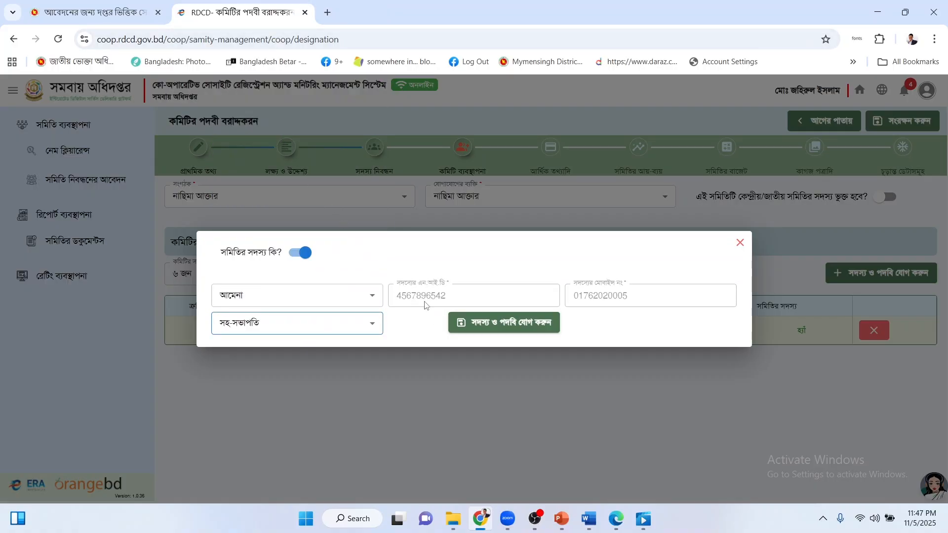
left_click(524, 321)
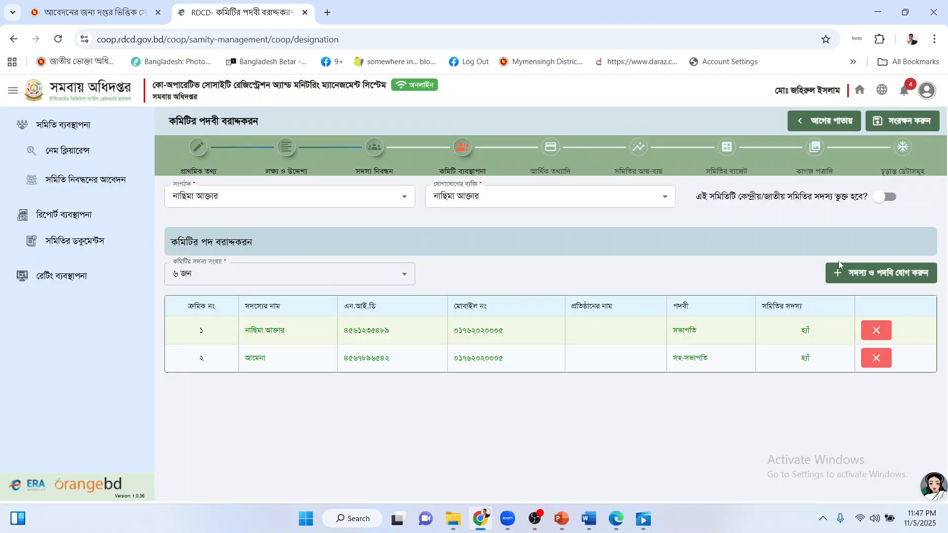
Add the third listed member to the committee as কোষাধ্যক্ষ.
left_click(844, 274)
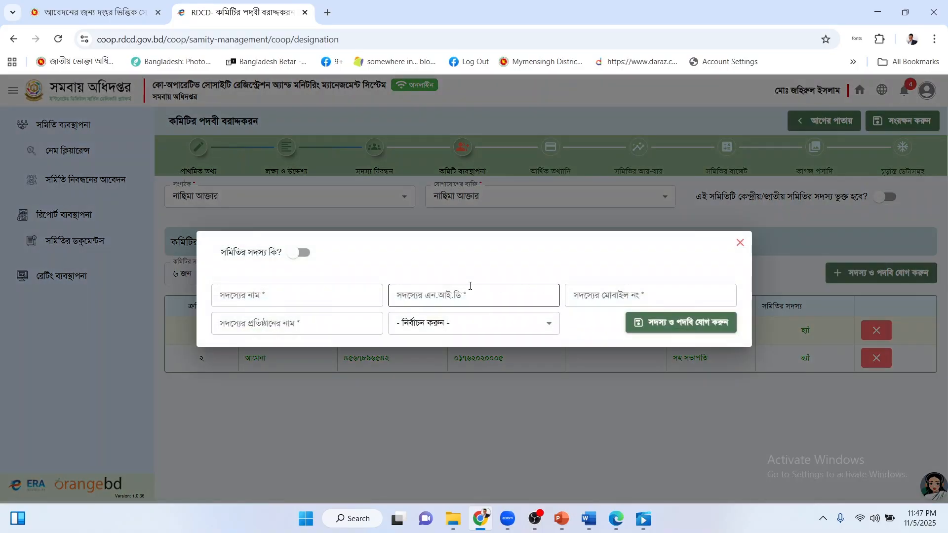
left_click(301, 252)
left_click(302, 297)
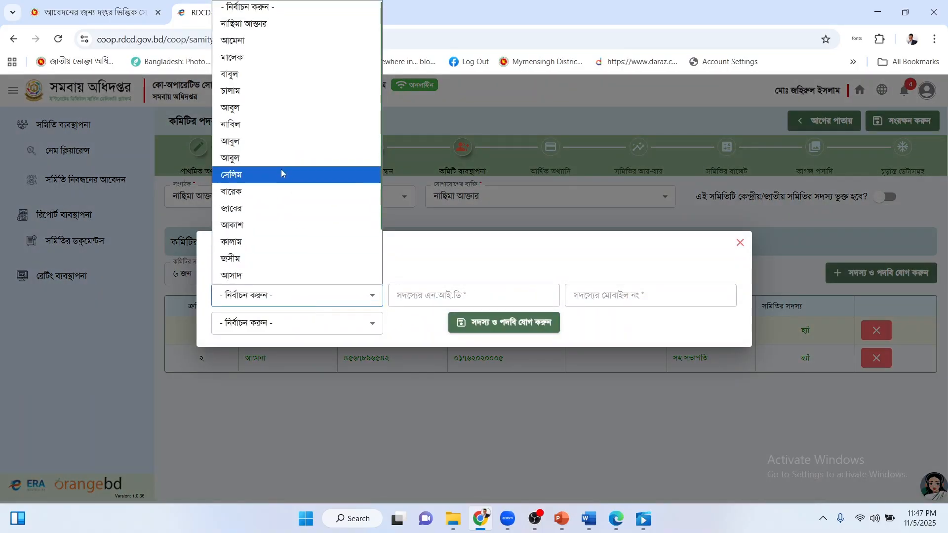
left_click(269, 59)
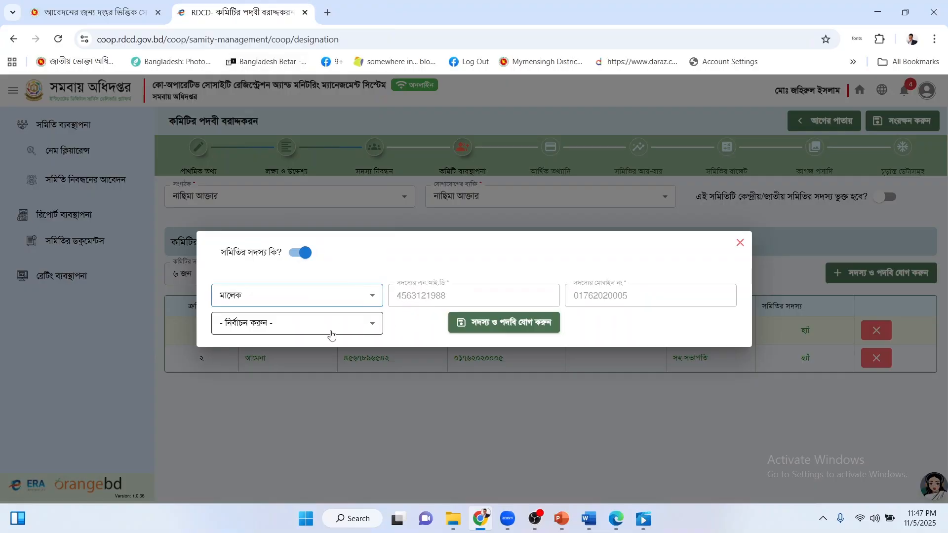
left_click(313, 332)
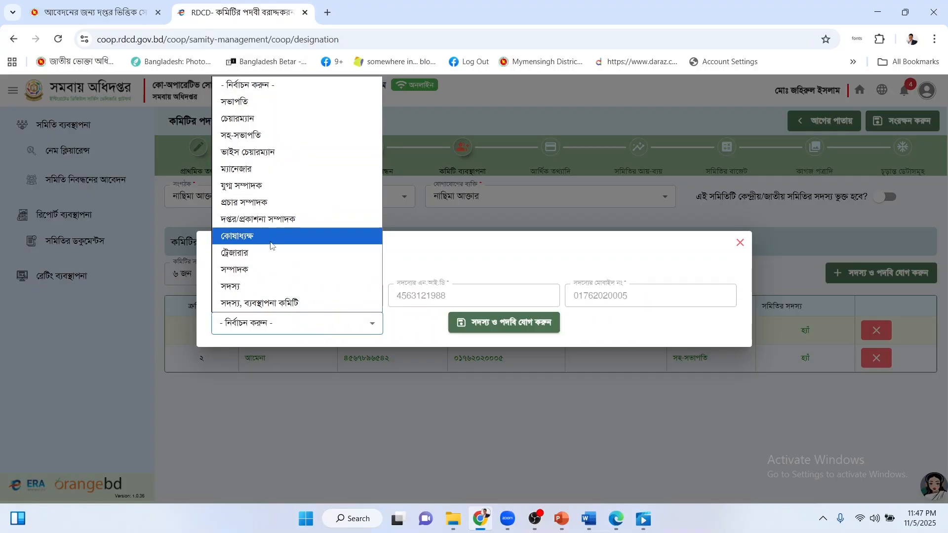
left_click(270, 242)
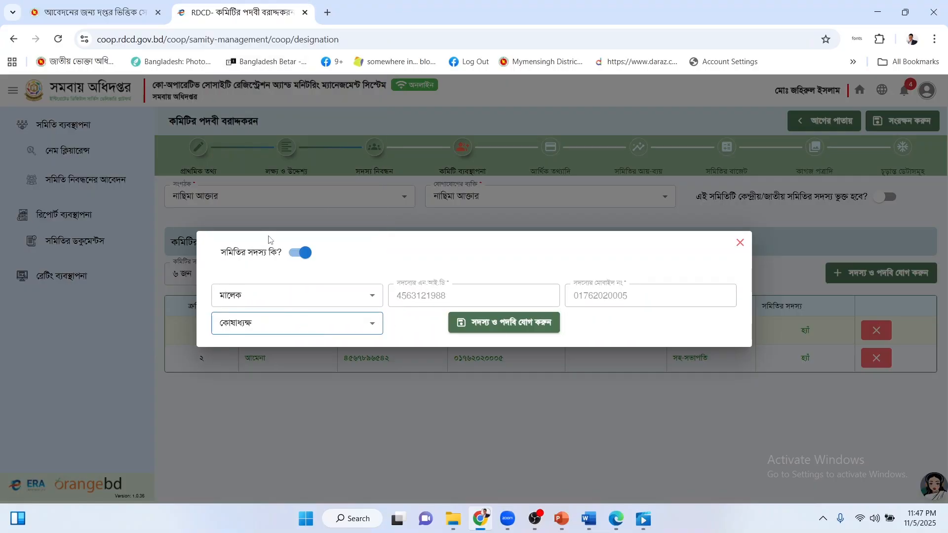
left_click(517, 325)
Add the fourth and fifth committee members, both with the সদস্য post.
left_click(845, 273)
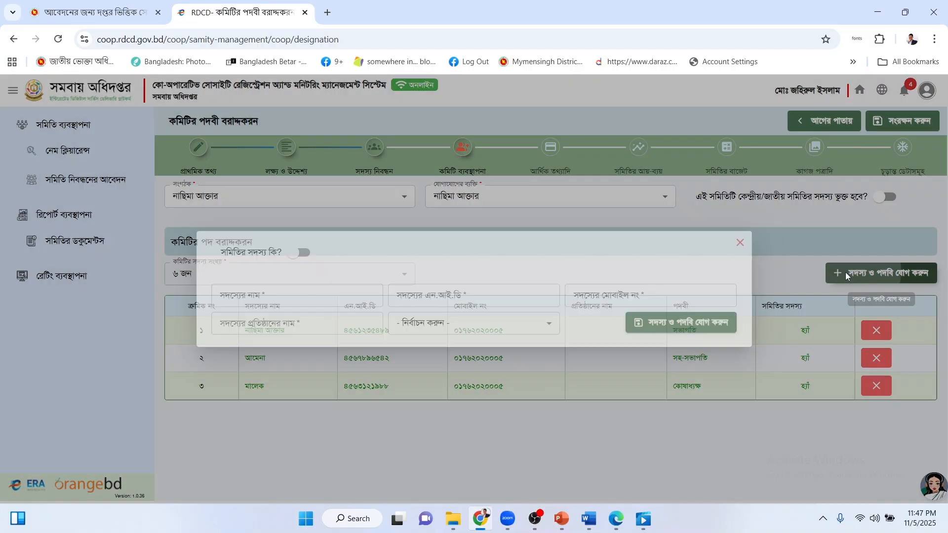
left_click(301, 253)
left_click(290, 296)
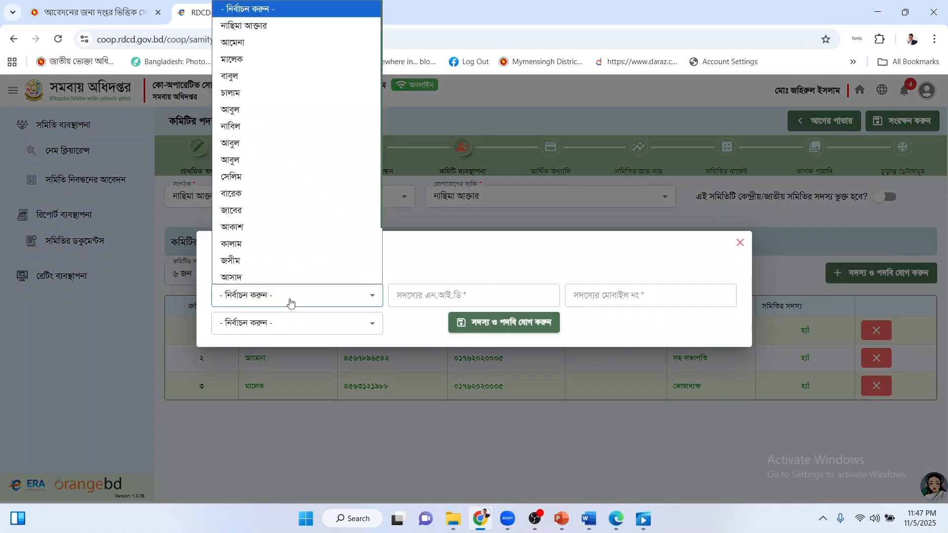
left_click(289, 100)
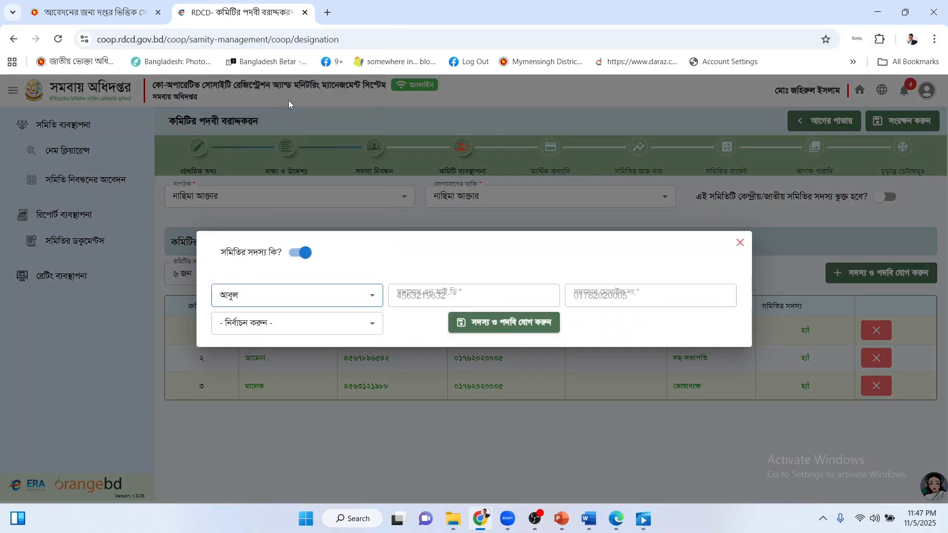
left_click(294, 328)
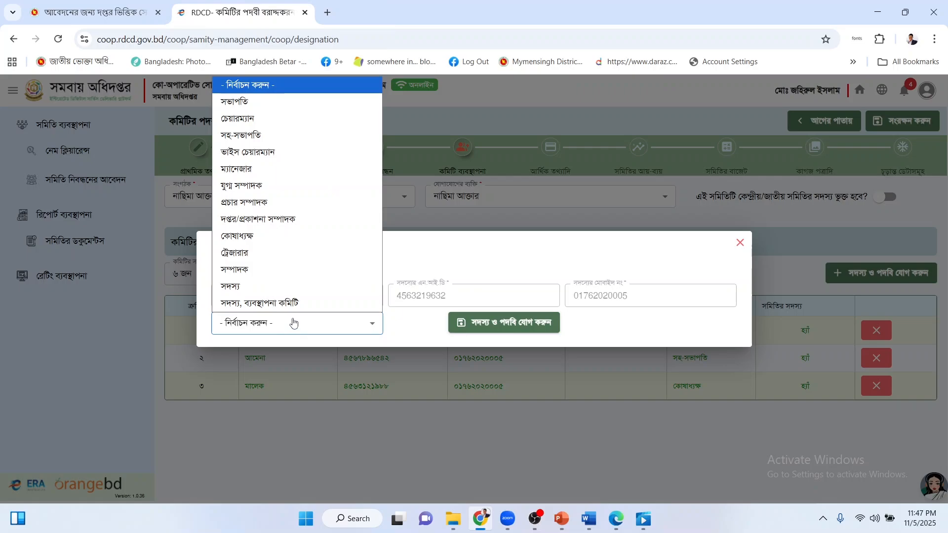
left_click(288, 284)
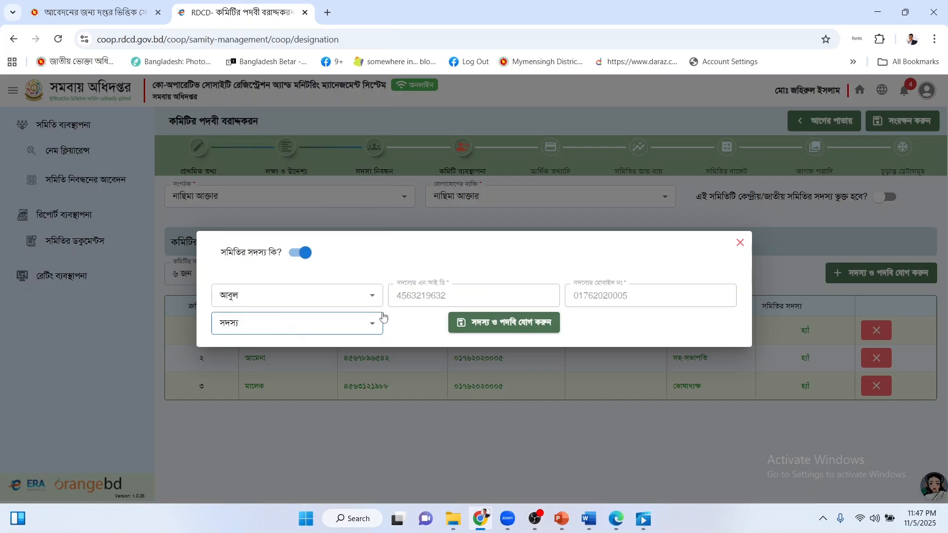
left_click(527, 326)
left_click(857, 274)
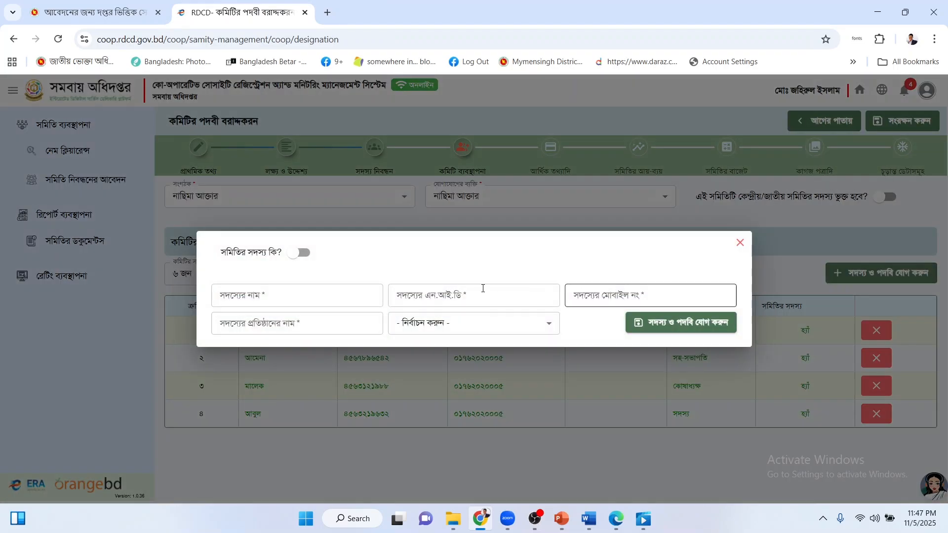
left_click(299, 252)
left_click(296, 295)
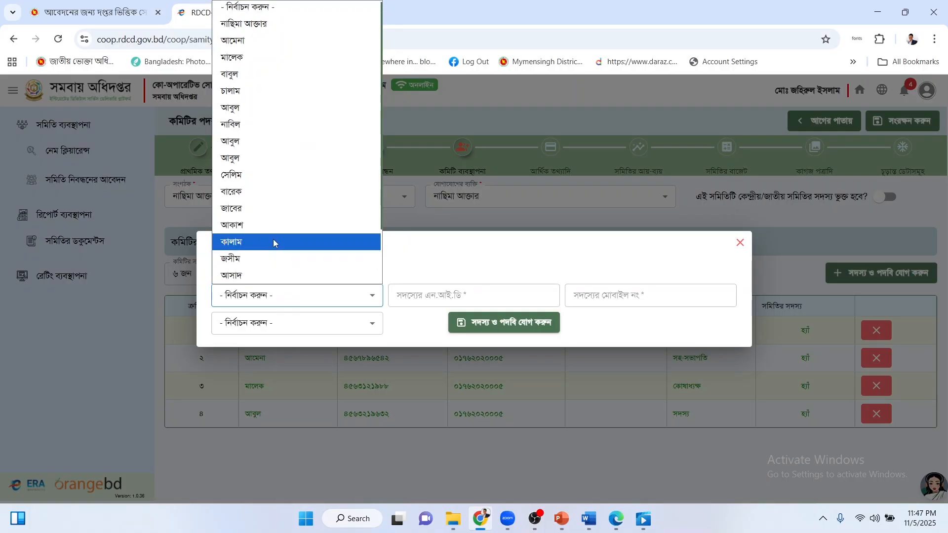
left_click(274, 222)
left_click(308, 324)
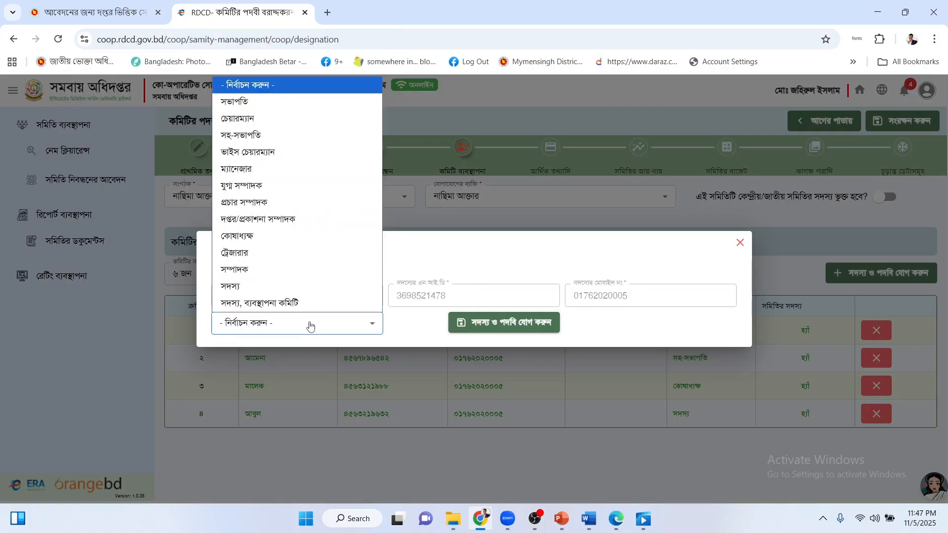
left_click(296, 291)
left_click(513, 328)
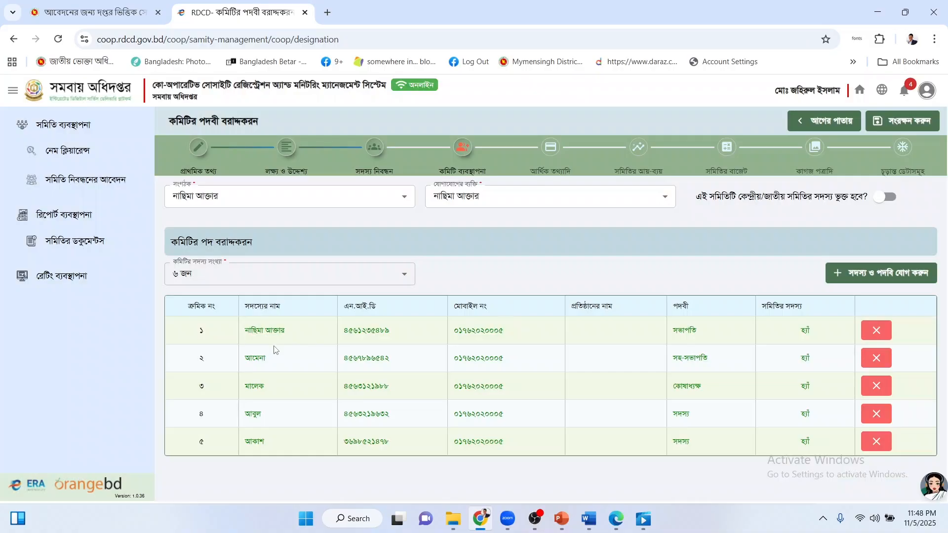
Add a sixth committee member with the ট্রেজারার post.
left_click(846, 274)
left_click(303, 252)
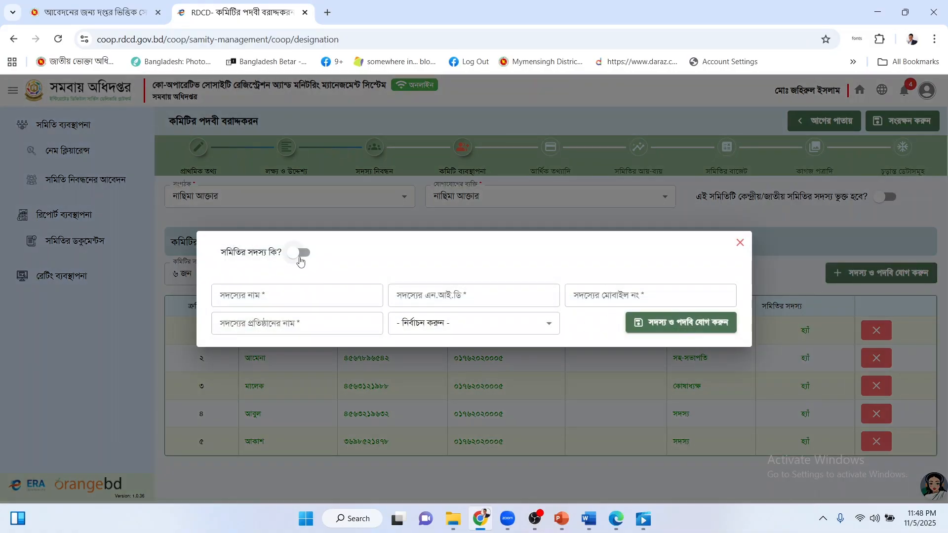
left_click(296, 305)
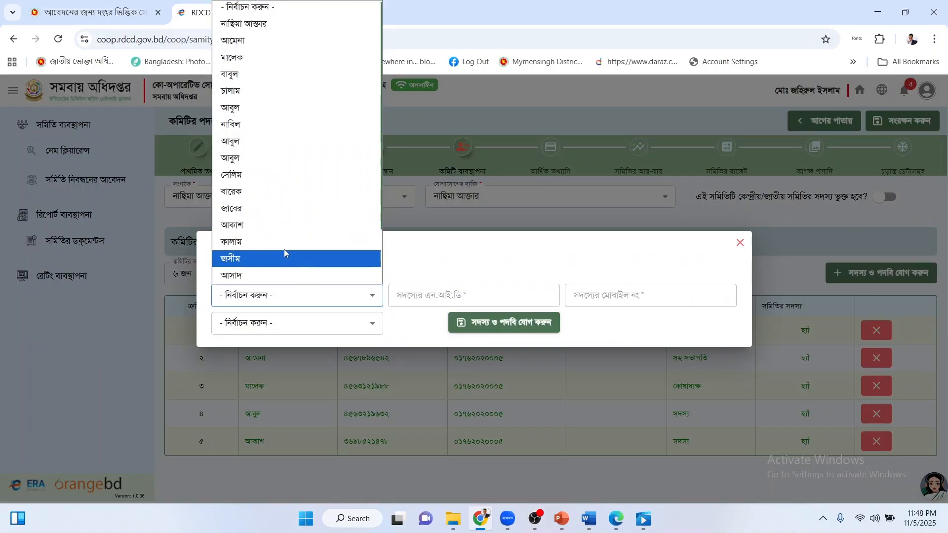
left_click(275, 254)
left_click(292, 323)
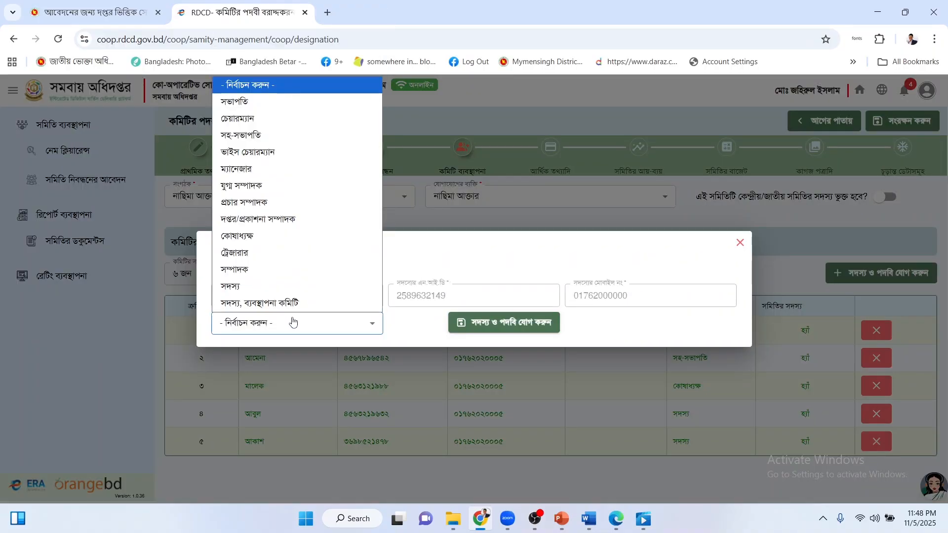
left_click(278, 260)
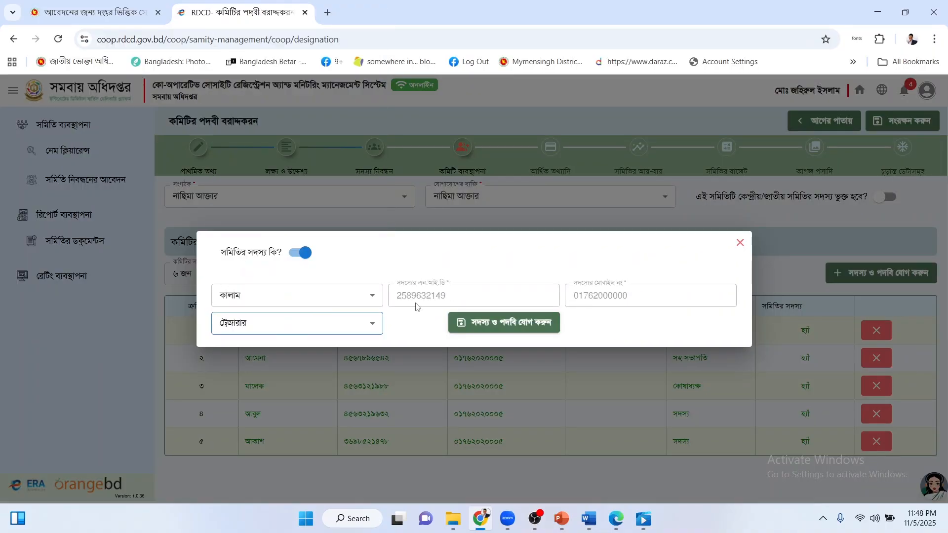
left_click(501, 322)
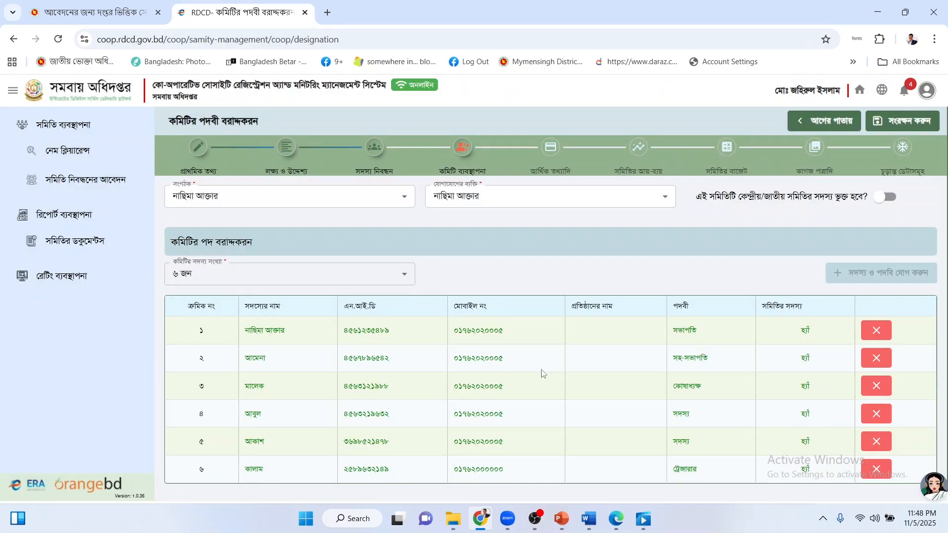
Delete the wrong sixth row and add a replacement member as সম্পাদক.
scroll(541, 373, "down", 1)
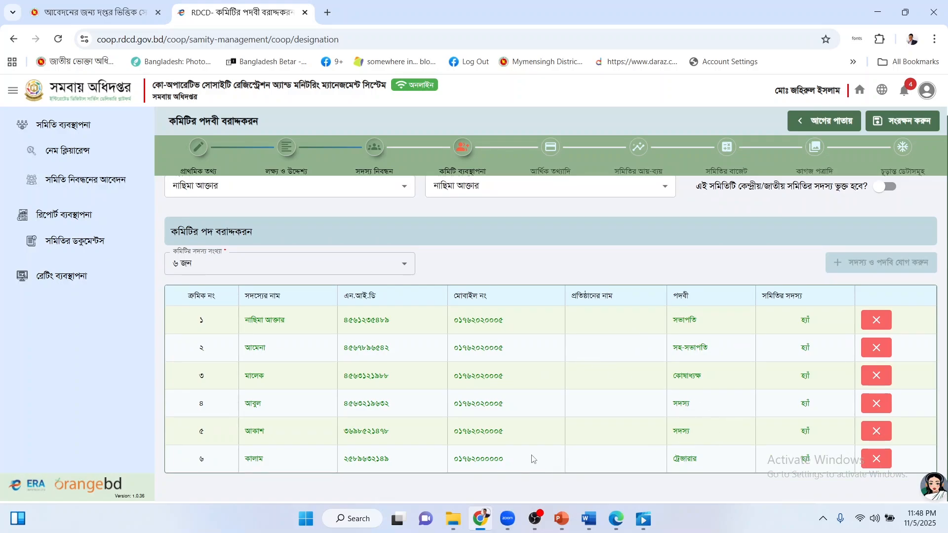
left_click(876, 459)
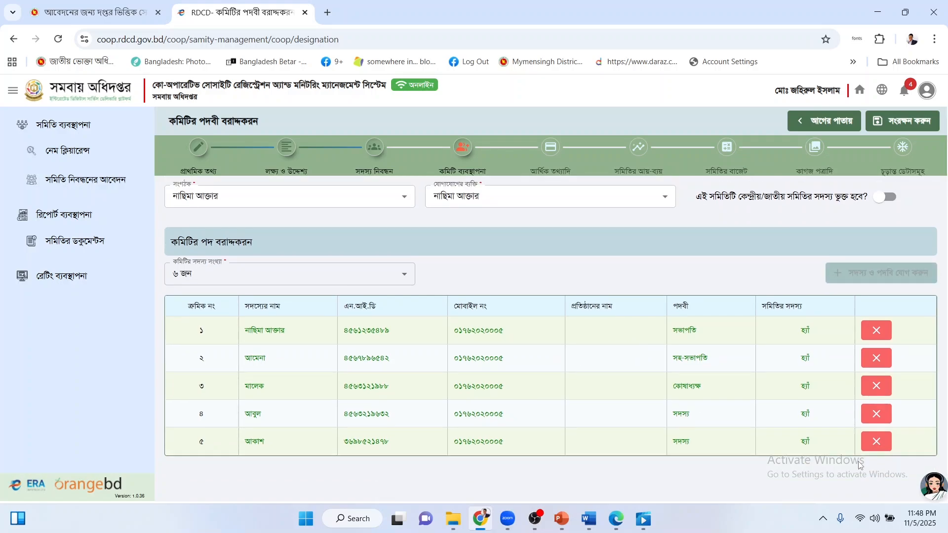
left_click(853, 274)
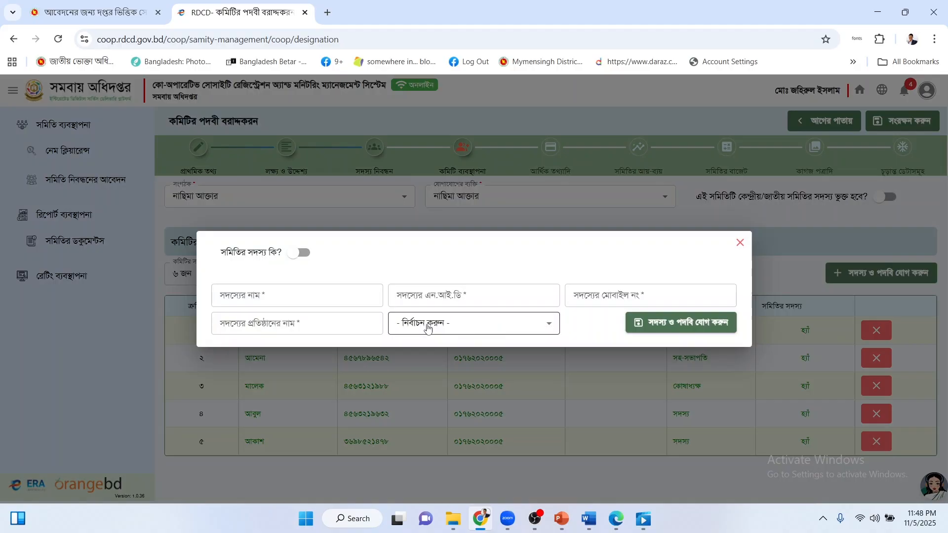
left_click(304, 251)
left_click(305, 297)
scroll(298, 275, "down", 1)
left_click(298, 275)
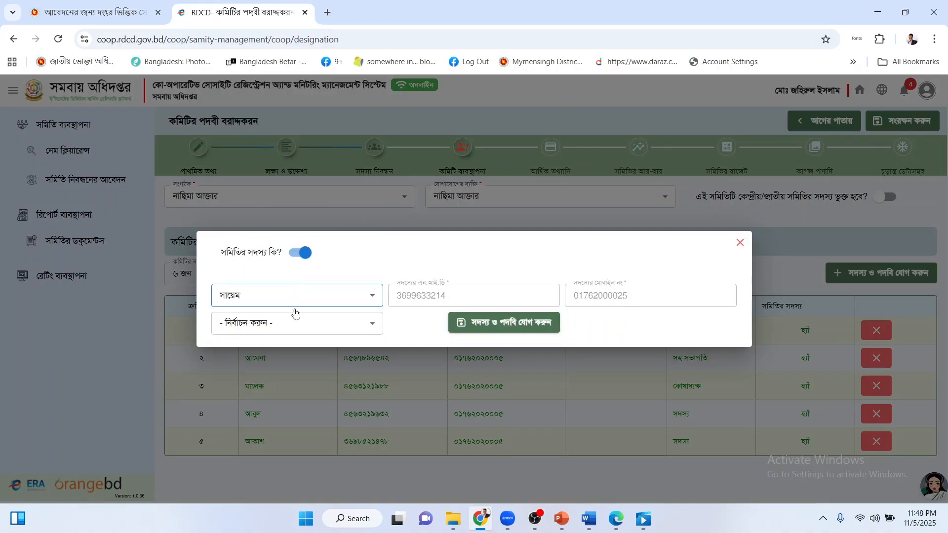
left_click(287, 326)
left_click(281, 270)
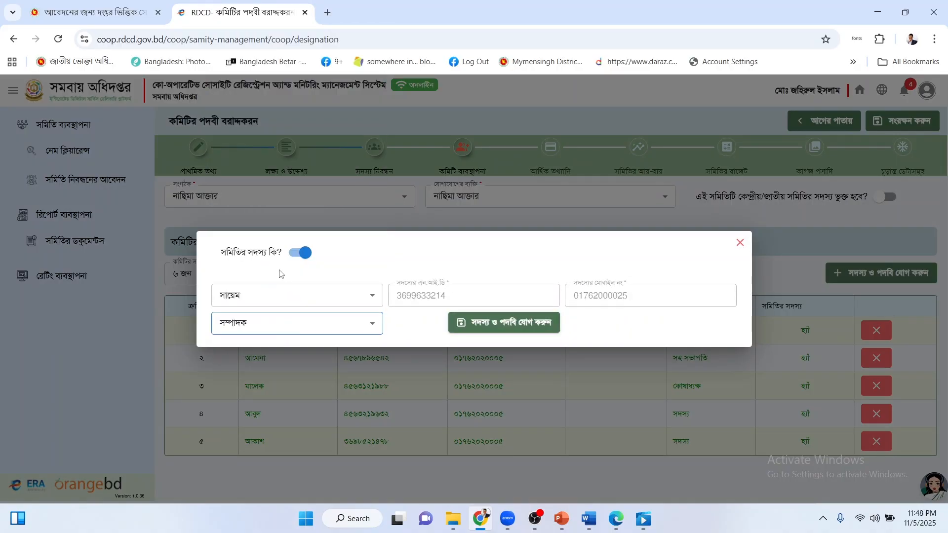
left_click(496, 324)
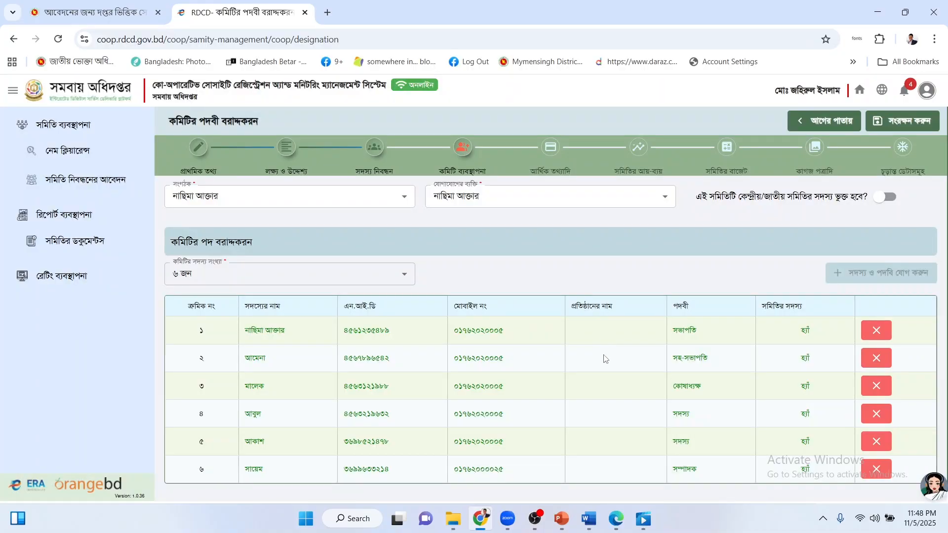
scroll(603, 353, "down", 1)
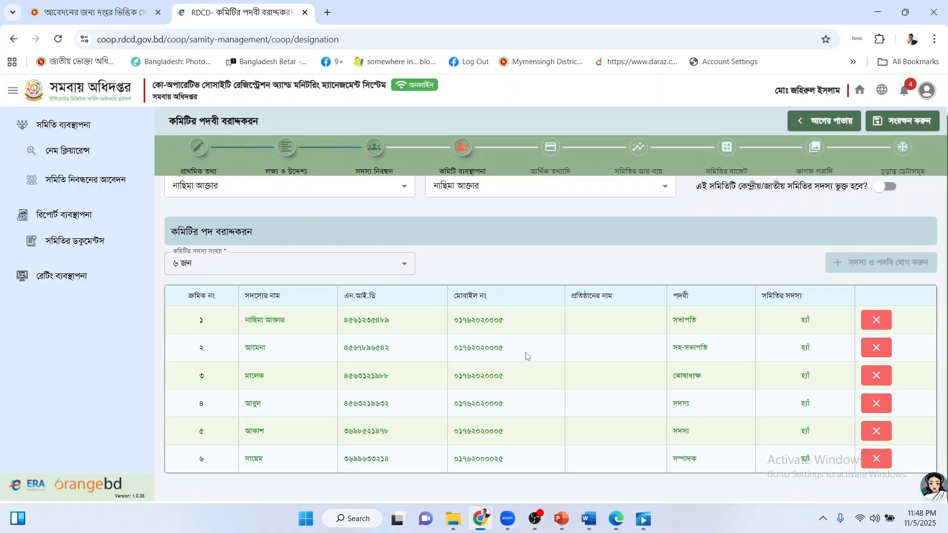
scroll(577, 375, "up", 1)
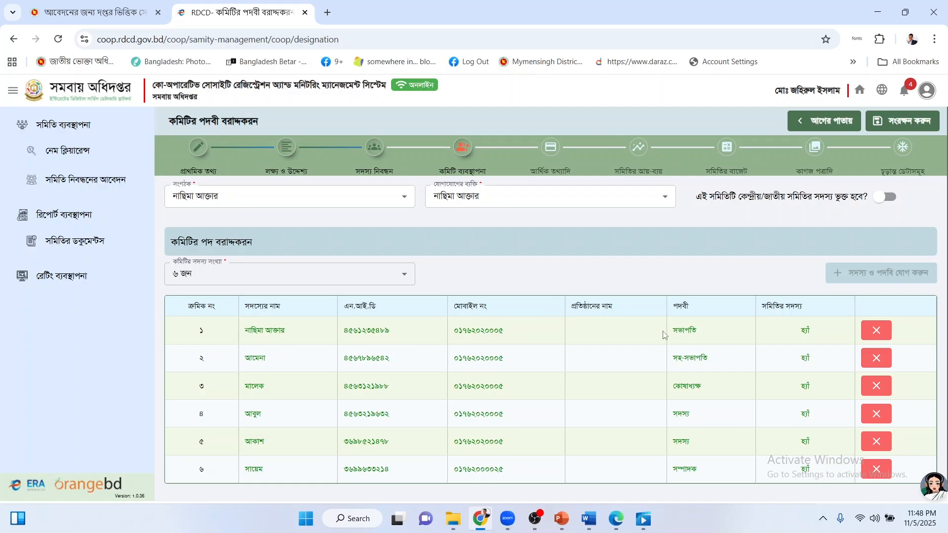
Save the committee posts and scroll through the আর্থিক তথ্যাদি member table.
left_click(900, 127)
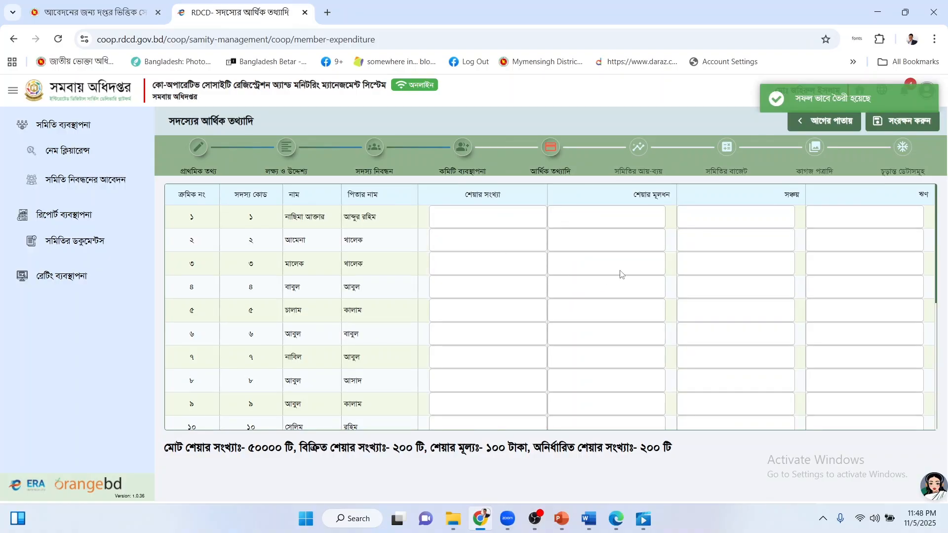
scroll(620, 275, "down", 5)
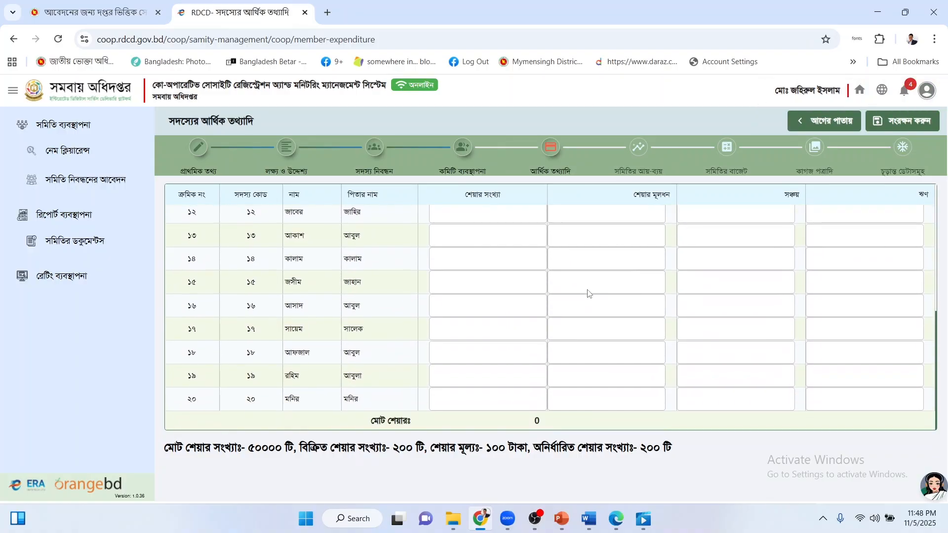
scroll(587, 292, "up", 5)
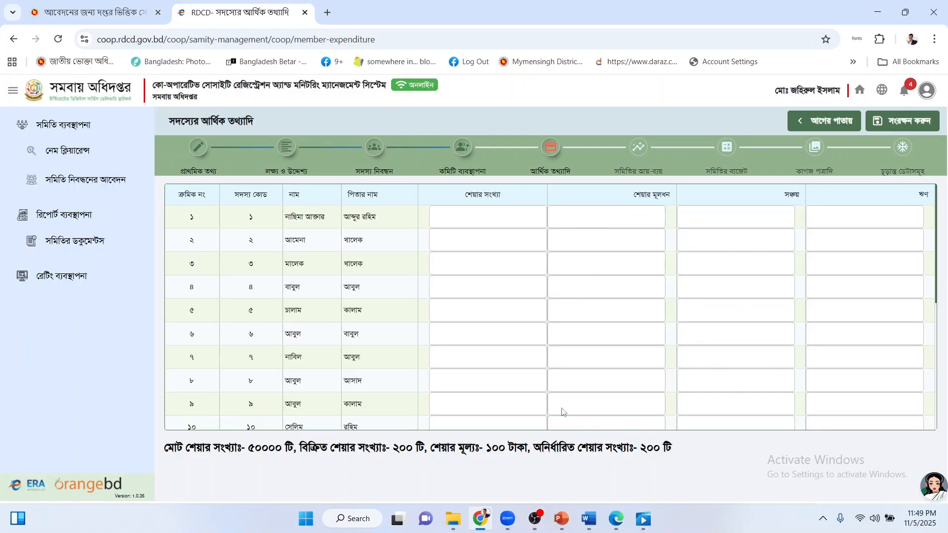
In the Word sample table, check the 1000 share amount and 1000 savings amount.
mouse_move(595, 521)
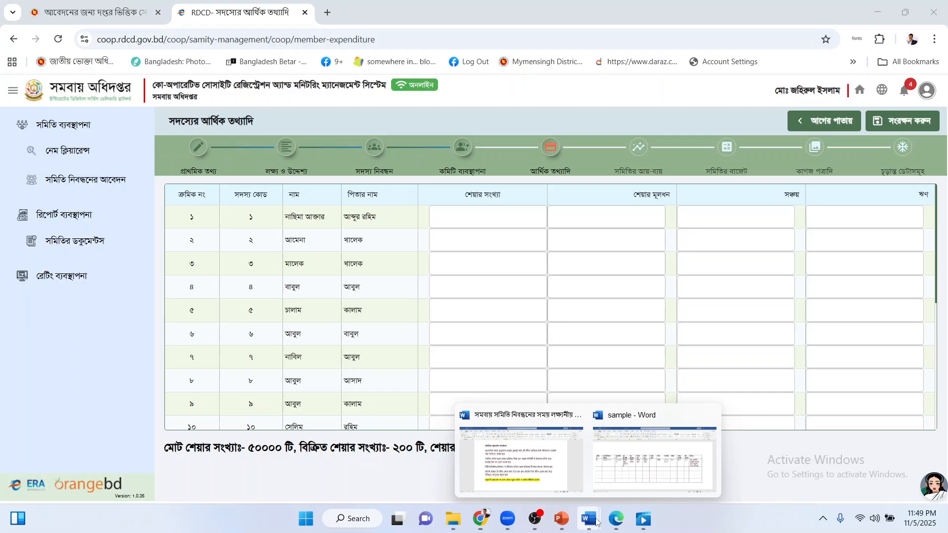
left_click(618, 467)
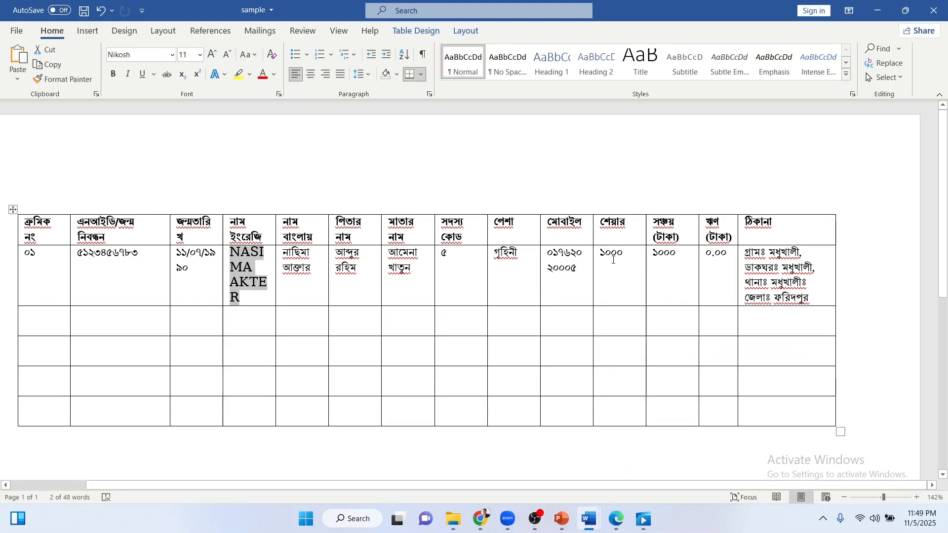
left_click(307, 277)
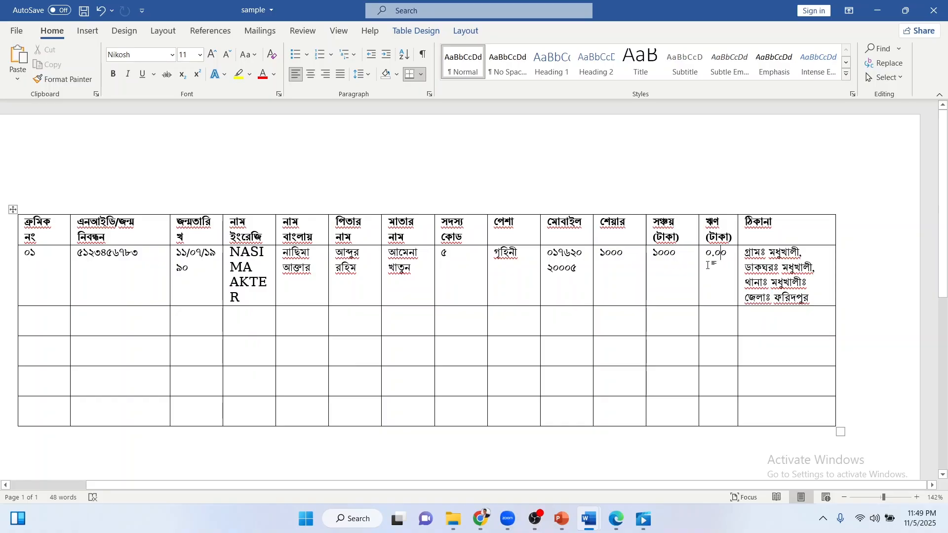
double_click(611, 253)
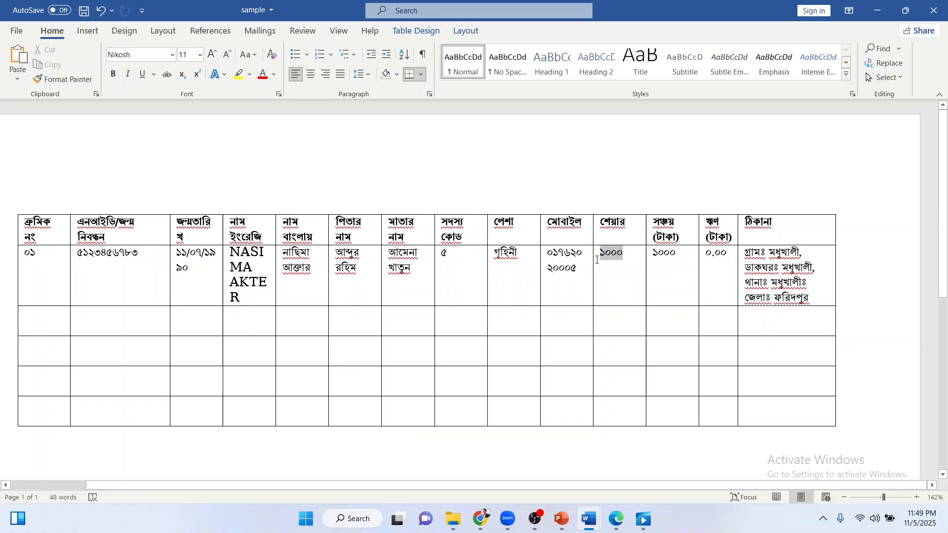
left_click(606, 258)
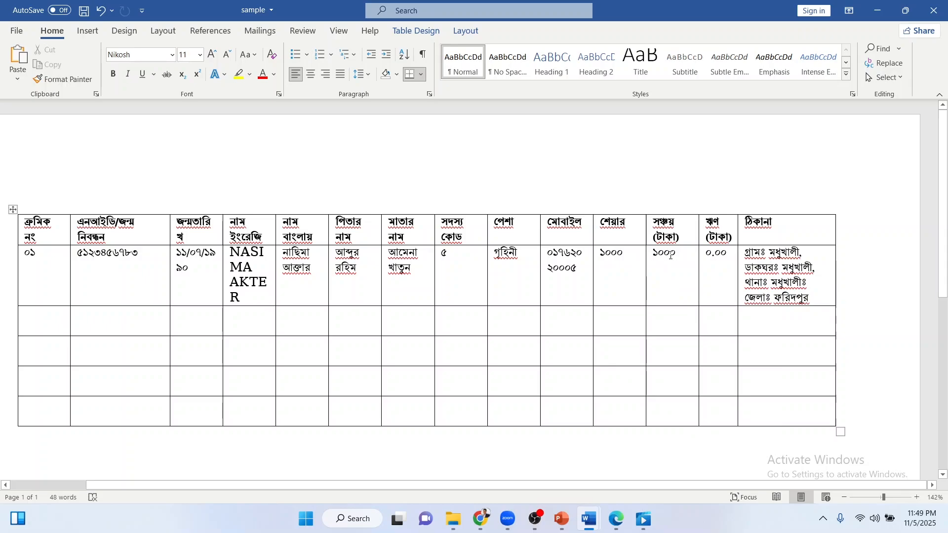
left_click_drag(679, 255, 653, 255)
left_click(728, 251)
left_click_drag(602, 254, 622, 255)
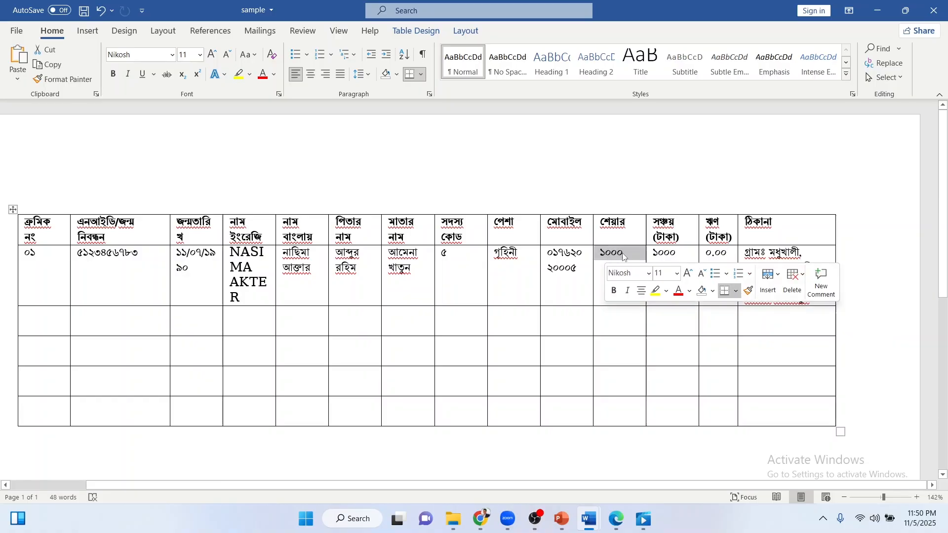
left_click(623, 256)
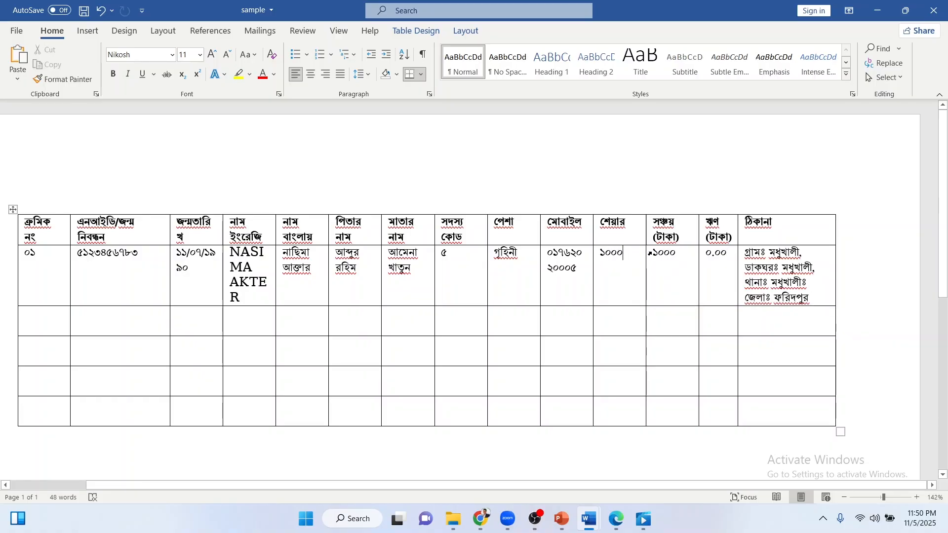
left_click(649, 253)
left_click(663, 256)
Return to the portal's financial page and select the first member's share-count field.
left_click(481, 519)
left_click(500, 375)
left_click(523, 213)
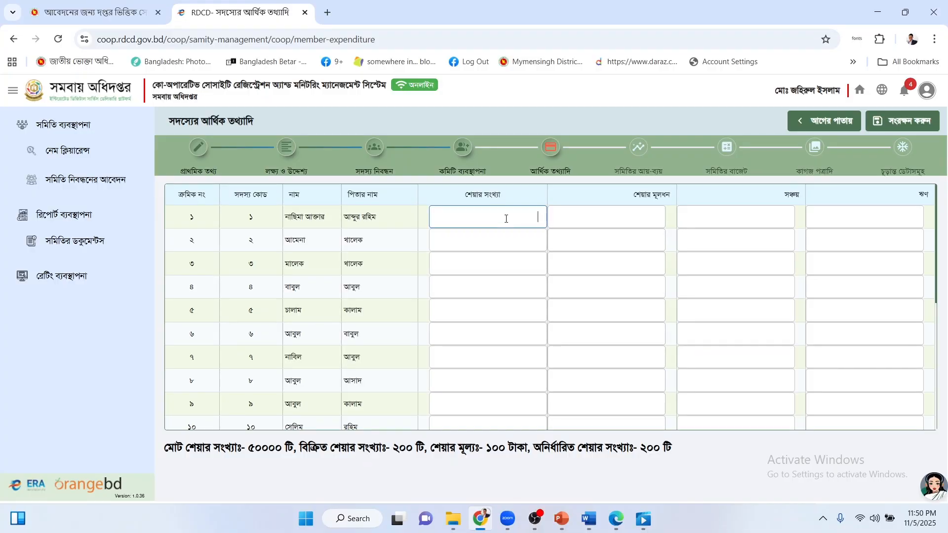
Enter 10 shares for each of members 1 through 8.
type("101")
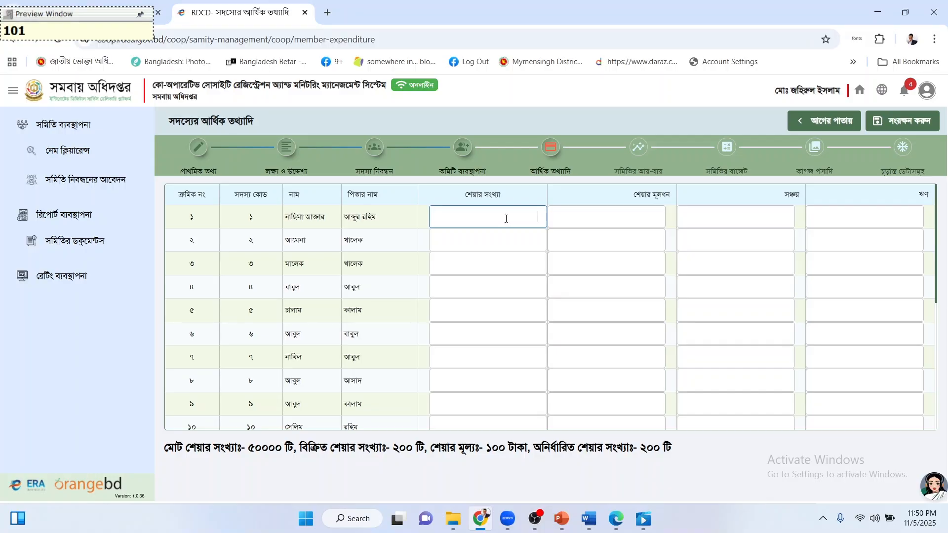
key("F12")
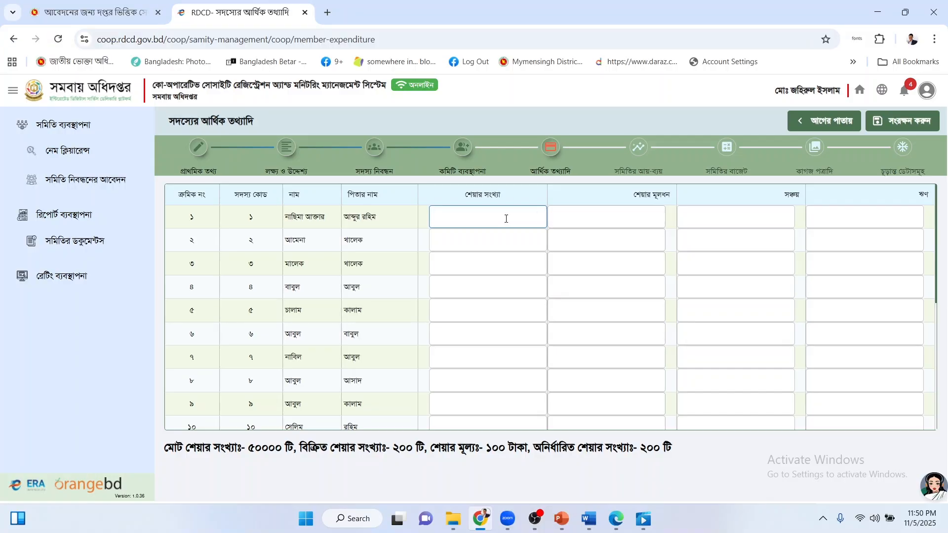
type("10")
left_click(516, 237)
type("১০")
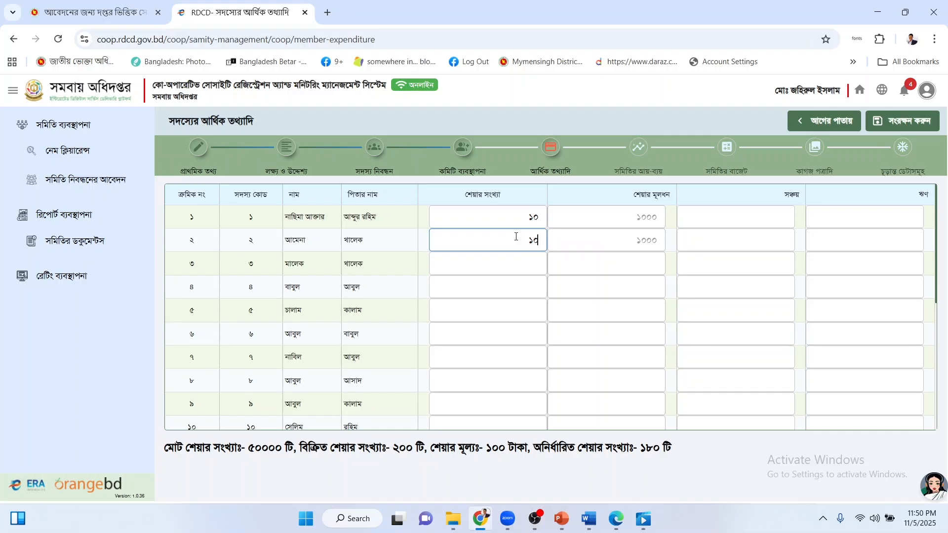
left_click(532, 260)
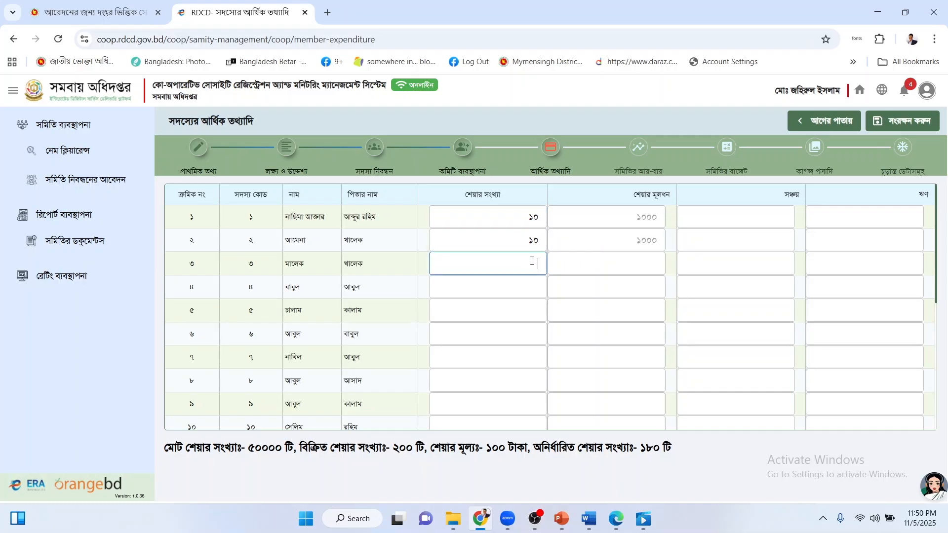
type("১০")
left_click_drag(526, 263, 546, 265)
key("ctrl+c")
left_click(536, 280)
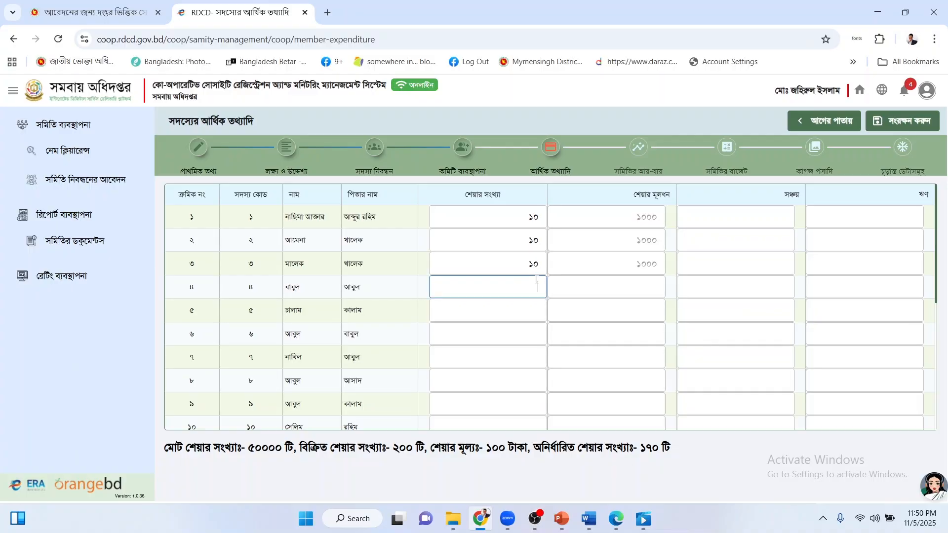
key("ctrl+v")
left_click(537, 300)
type("১০")
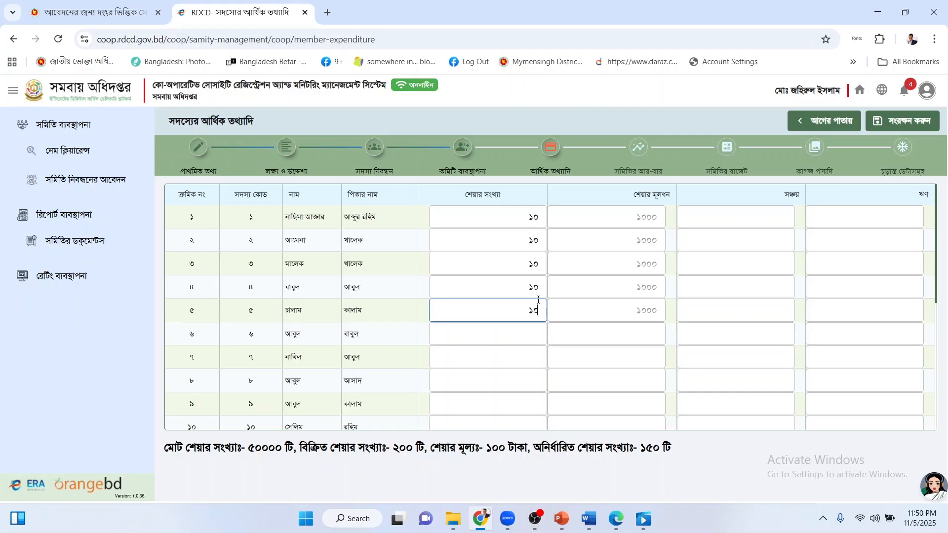
left_click(531, 332)
type("১০")
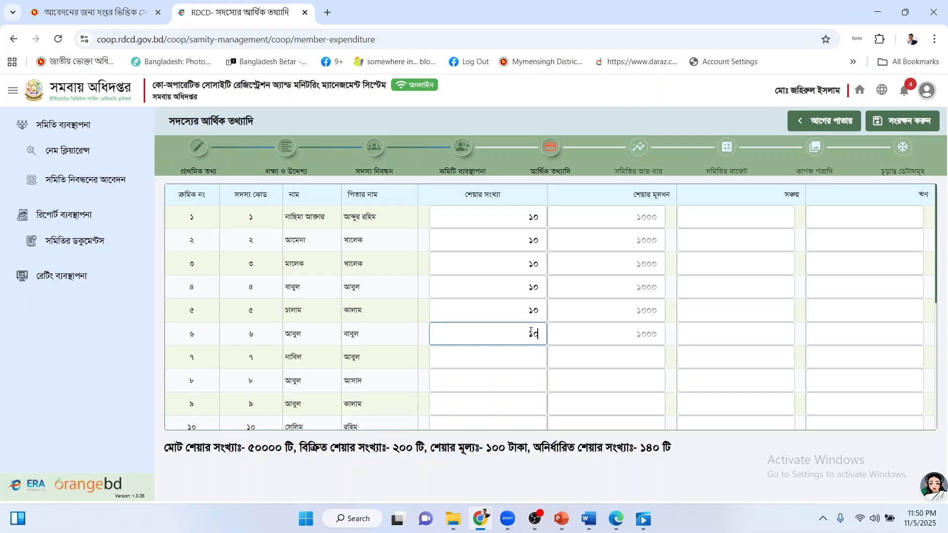
left_click(515, 351)
type("১০")
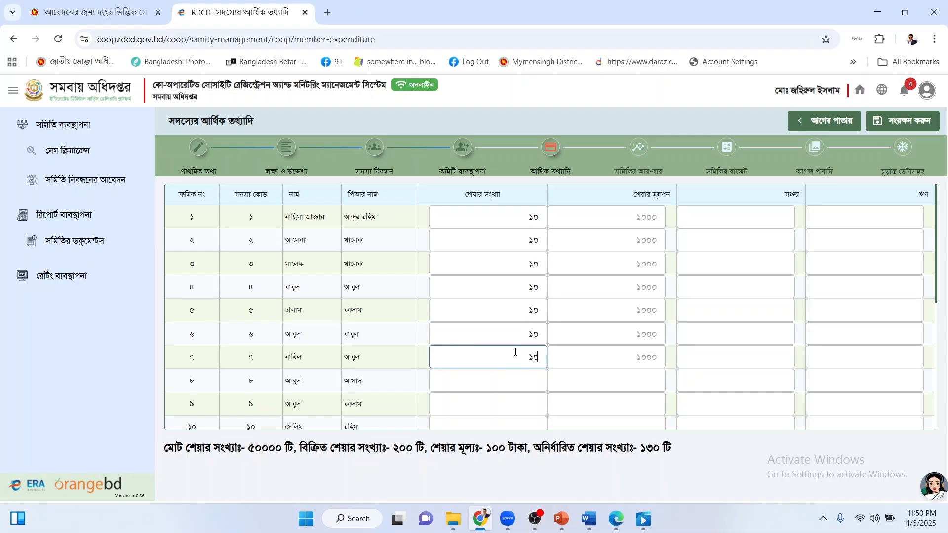
left_click(511, 384)
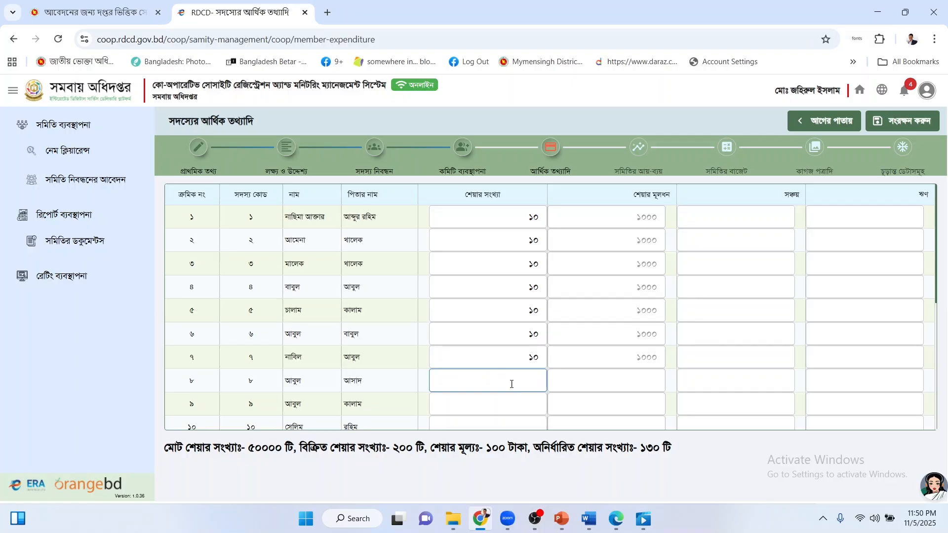
type("১০")
Enter ১০ shares for each of members 9 through 14.
scroll(511, 384, "down", 2)
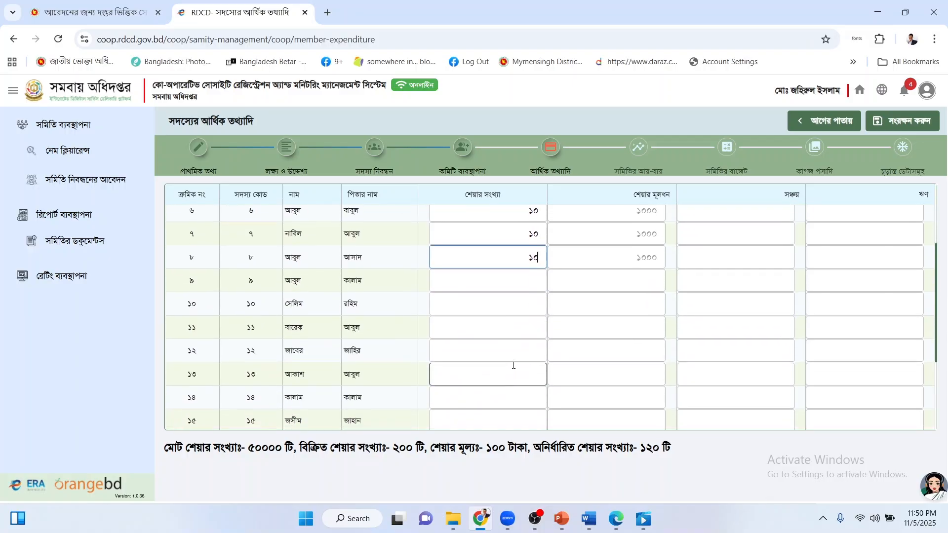
left_click(517, 283)
type("১০")
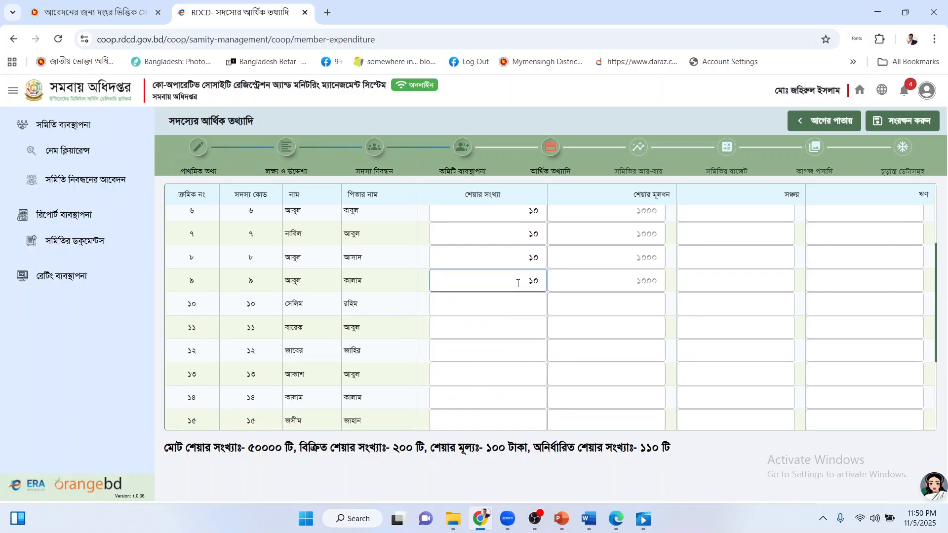
left_click(518, 296)
type("১০")
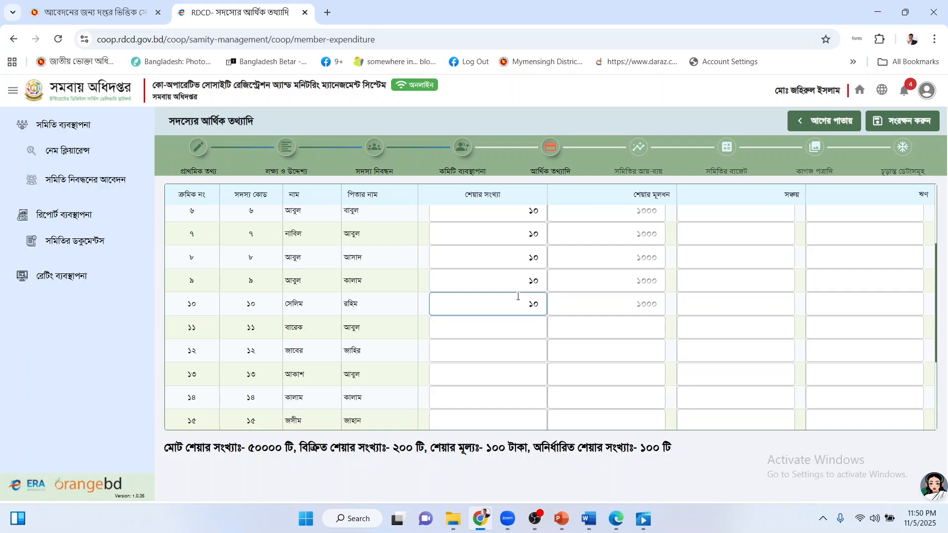
left_click(520, 318)
type("১০")
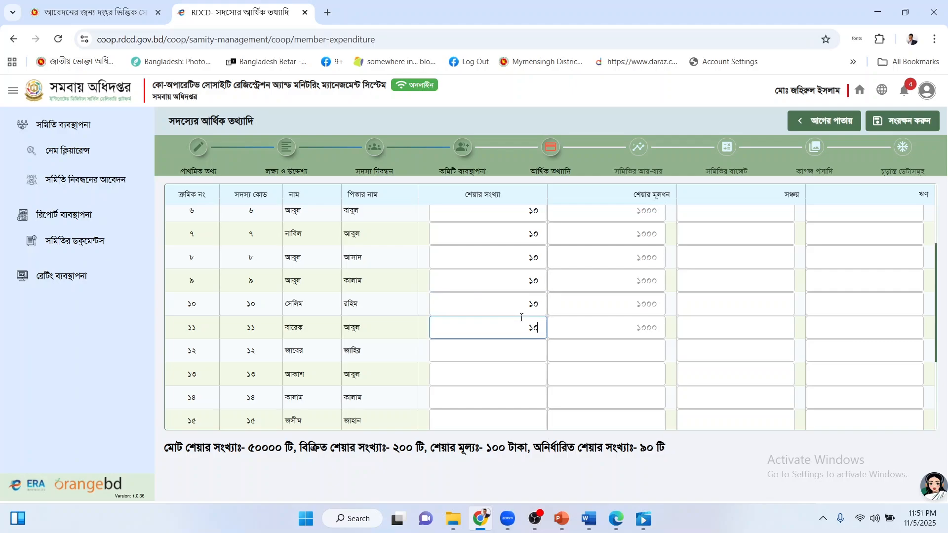
left_click(527, 349)
type("১০")
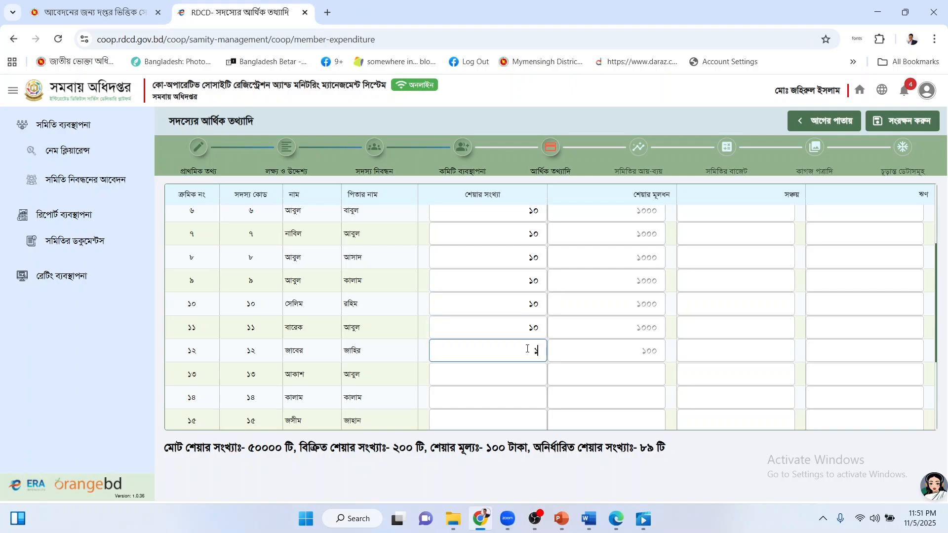
left_click(529, 365)
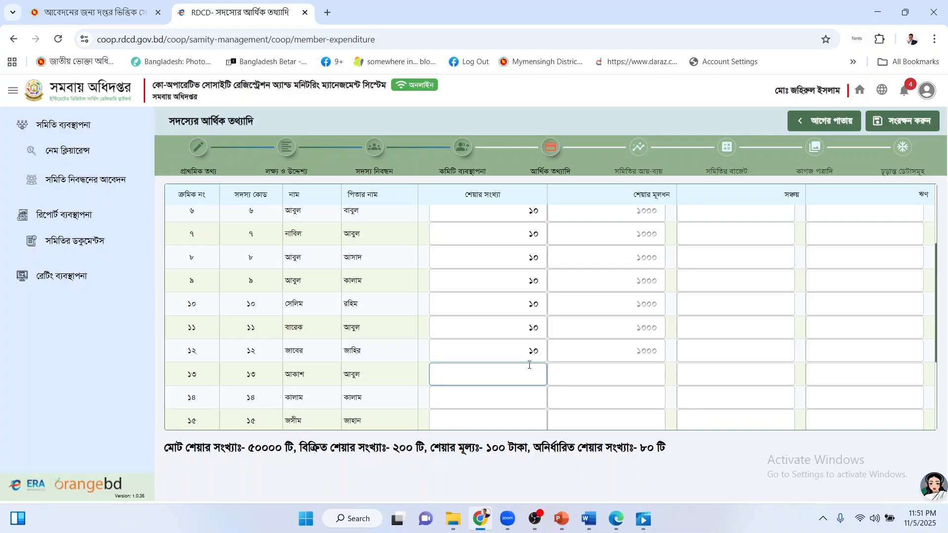
type("১০")
left_click(527, 394)
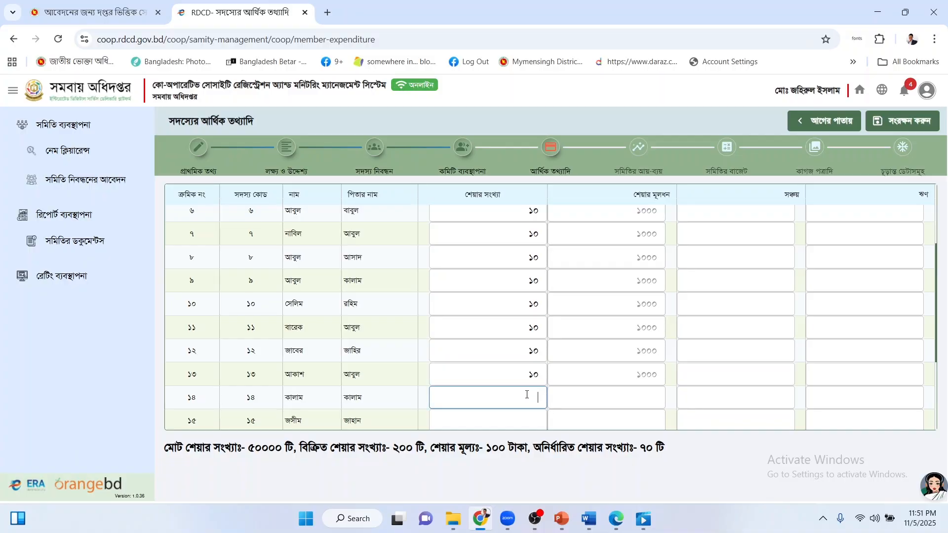
type("১০")
Enter ১০ shares for the remaining lower rows, members 15 onward.
scroll(526, 392, "down", 3)
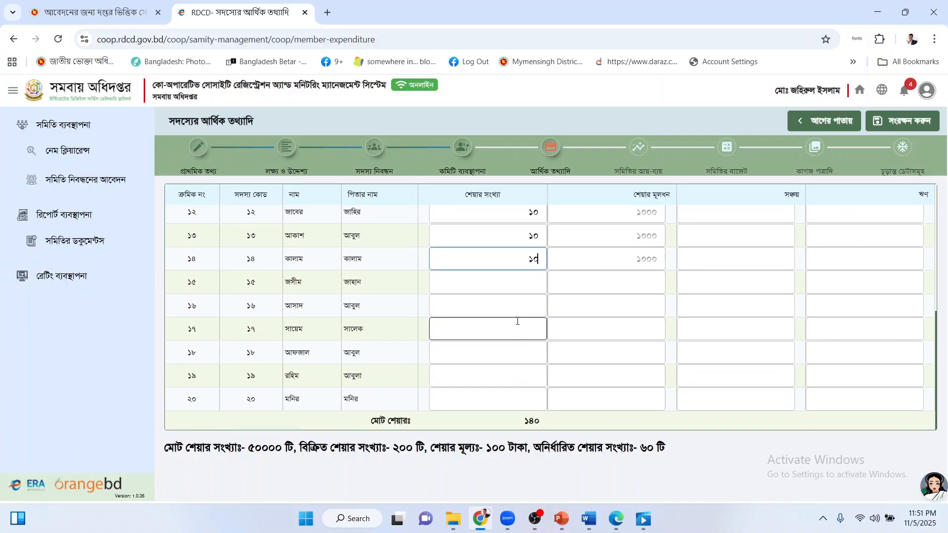
left_click(512, 287)
type("১০")
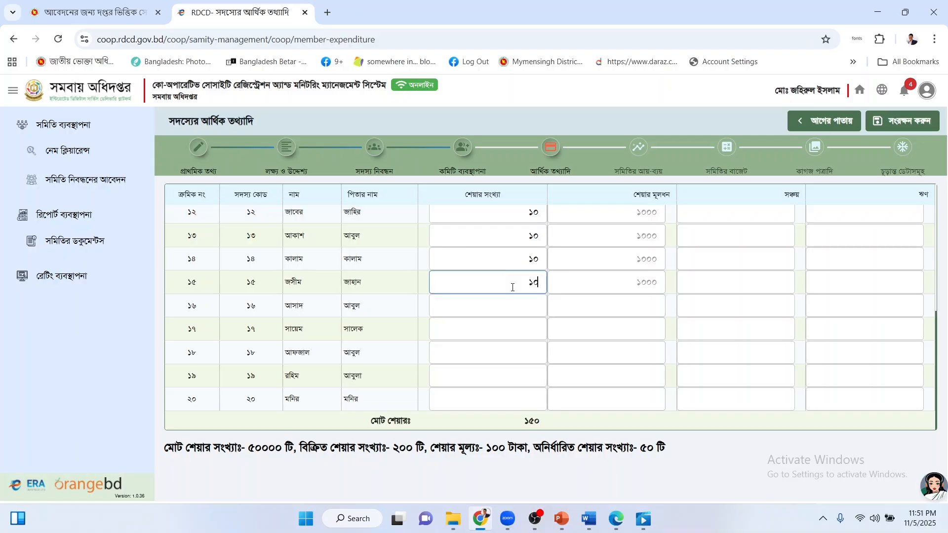
left_click(509, 305)
type("১")
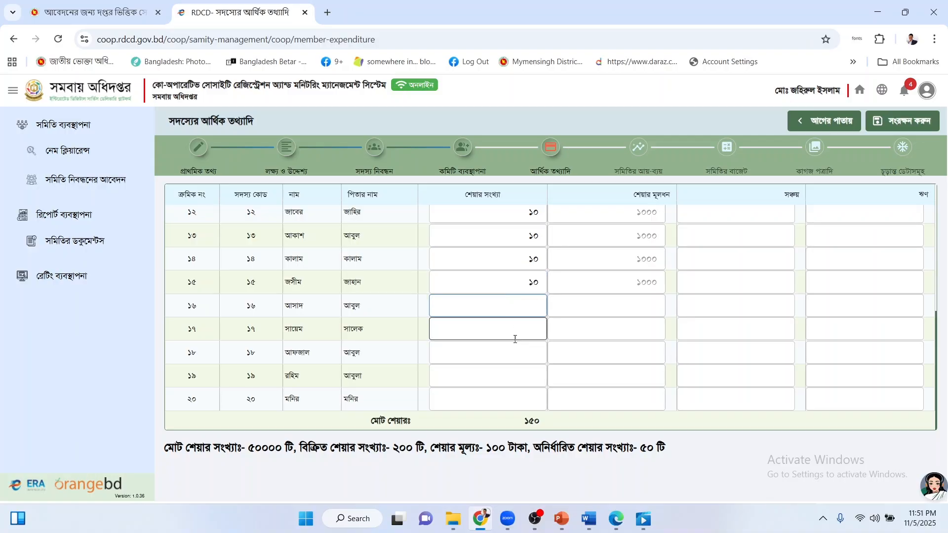
type("০")
left_click(514, 339)
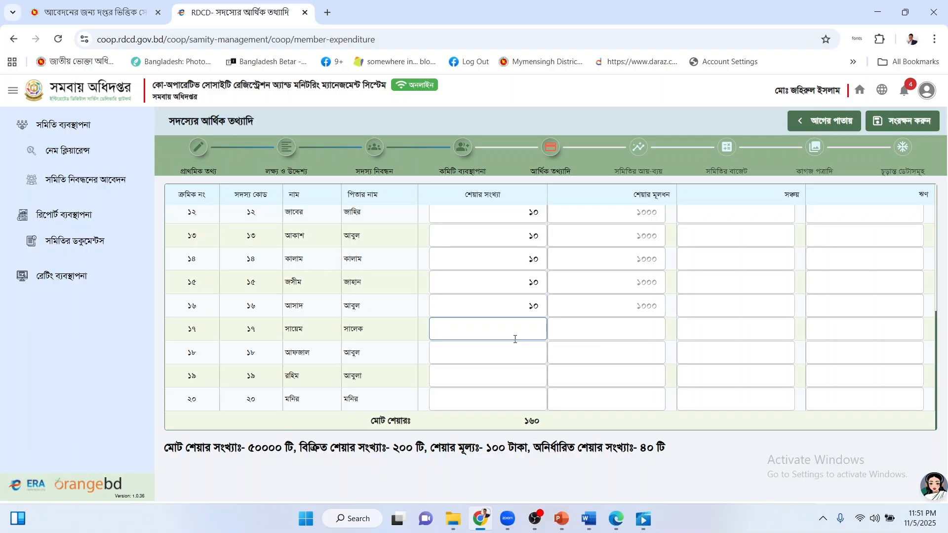
type("১০")
left_click(515, 345)
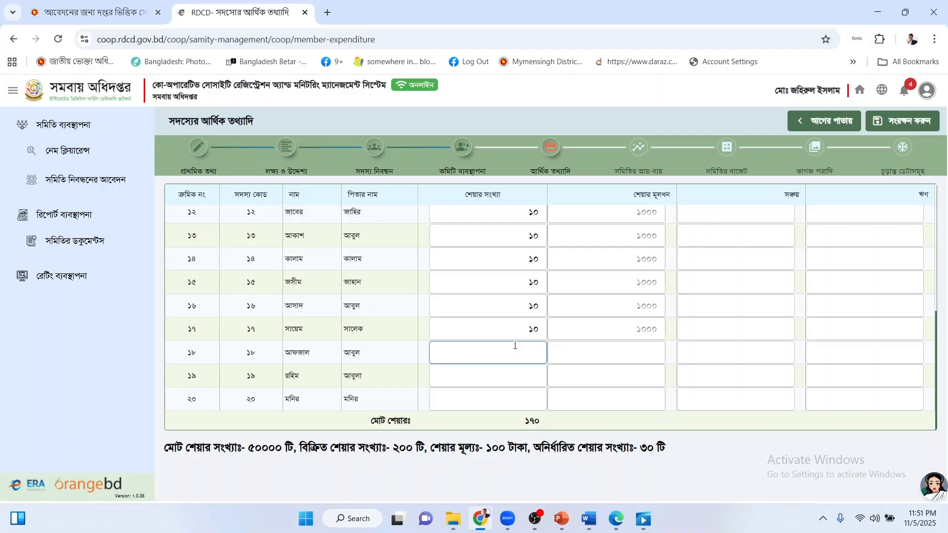
type("১০")
left_click(519, 376)
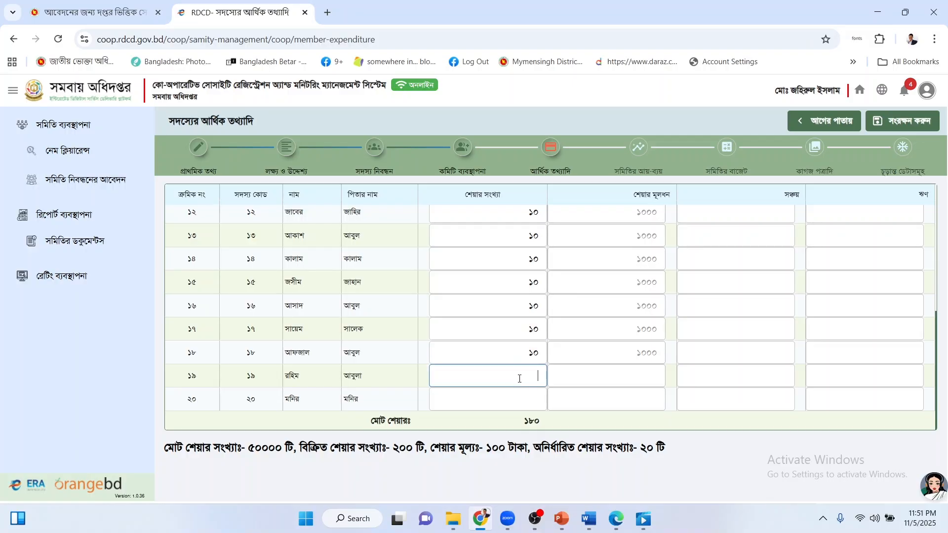
type("১০")
left_click(520, 395)
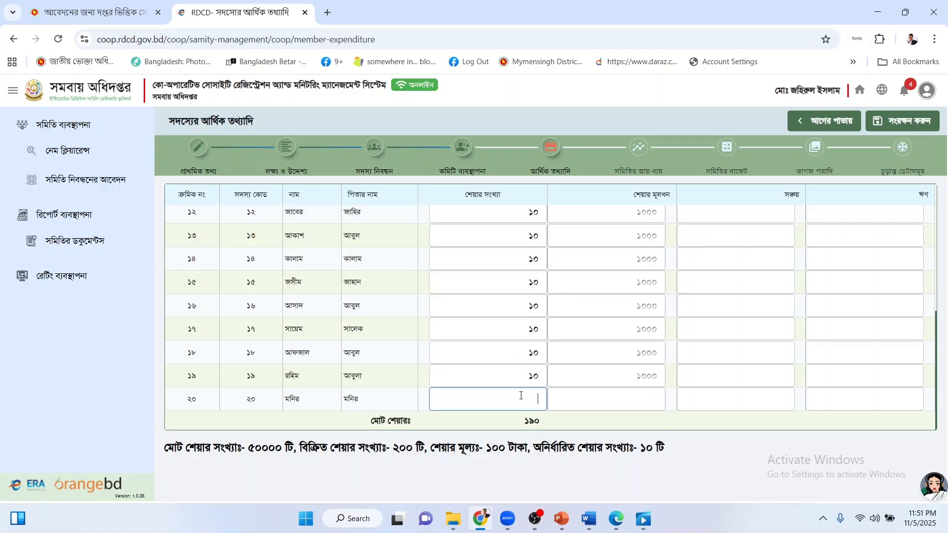
type("১০")
Review the share summary: 200 shares in total at a ১০০ taka share price.
left_click_drag(249, 447, 275, 448)
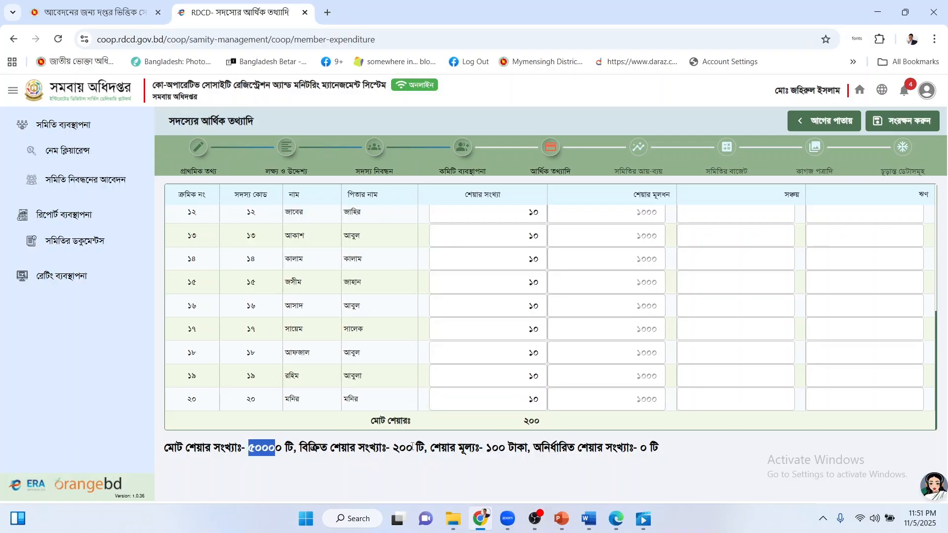
double_click(404, 447)
left_click(527, 399)
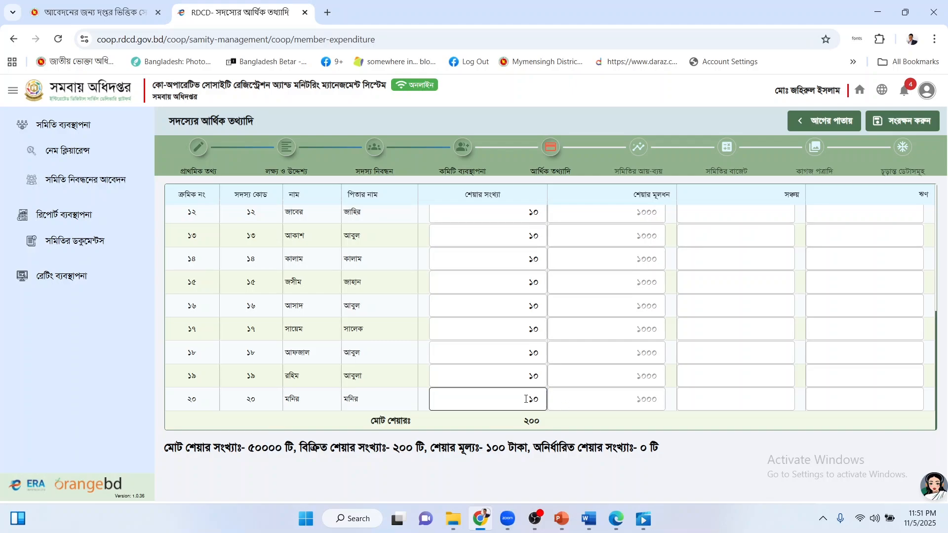
left_click_drag(514, 423, 543, 422)
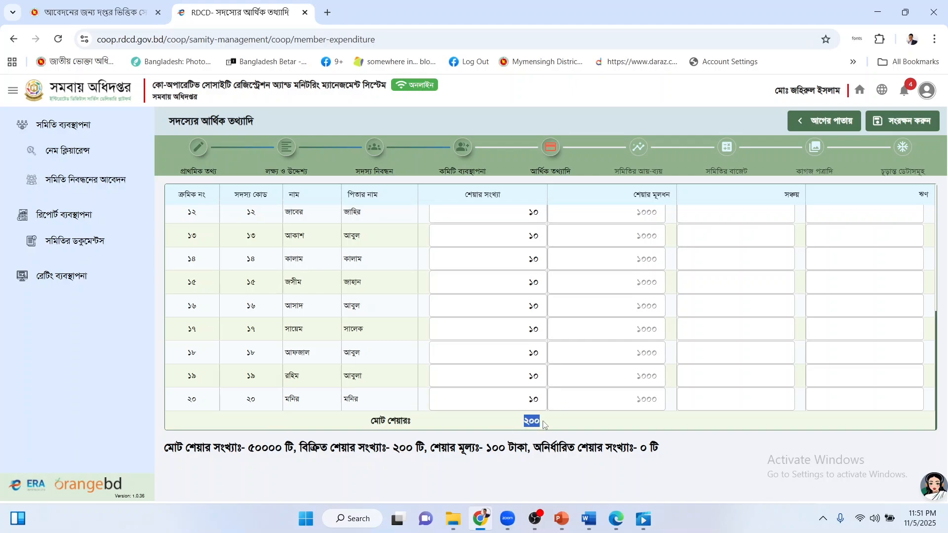
left_click(543, 424)
left_click_drag(485, 448, 512, 450)
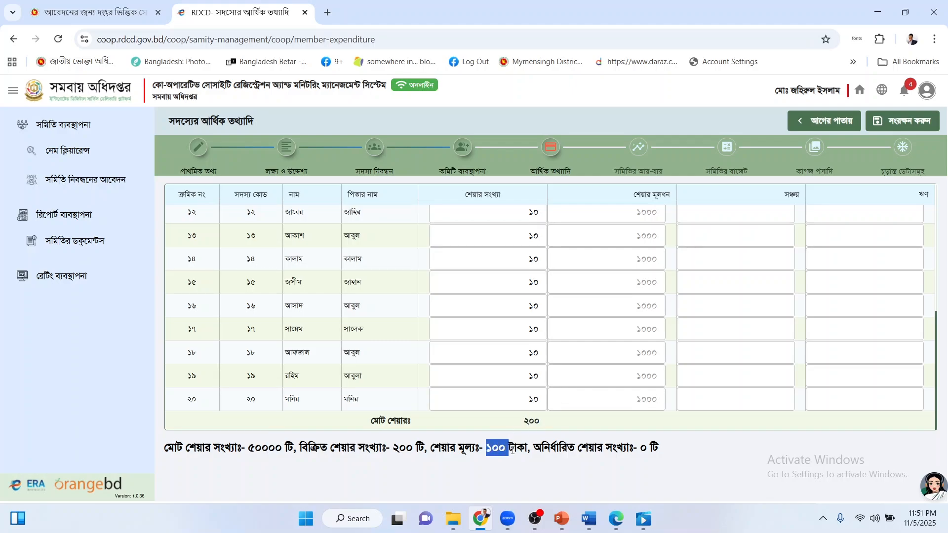
left_click(540, 435)
Enter ১০০০ as row ১'s savings and copy it into row ২.
scroll(669, 395, "up", 5)
left_click(735, 218)
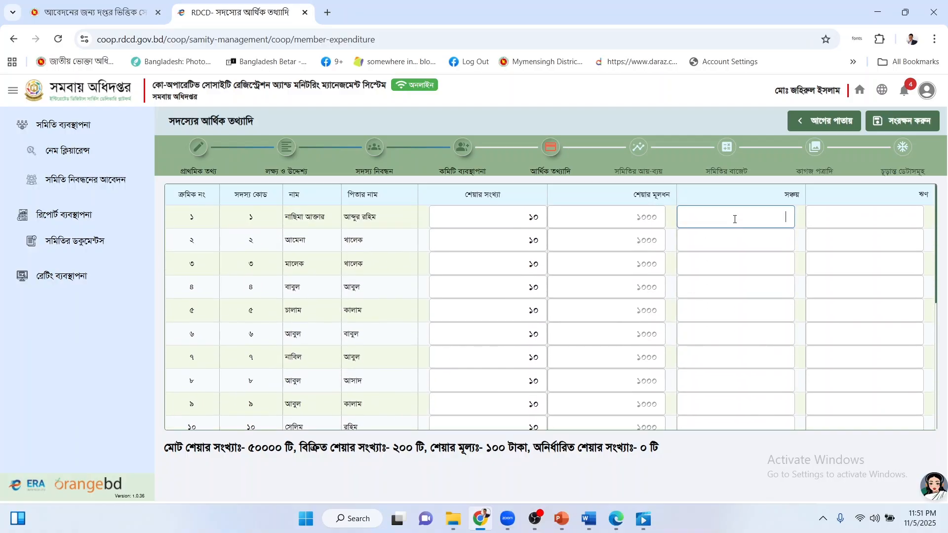
type("১০০০")
double_click(789, 218)
key("ctrl+c")
left_click(777, 243)
key("ctrl+v")
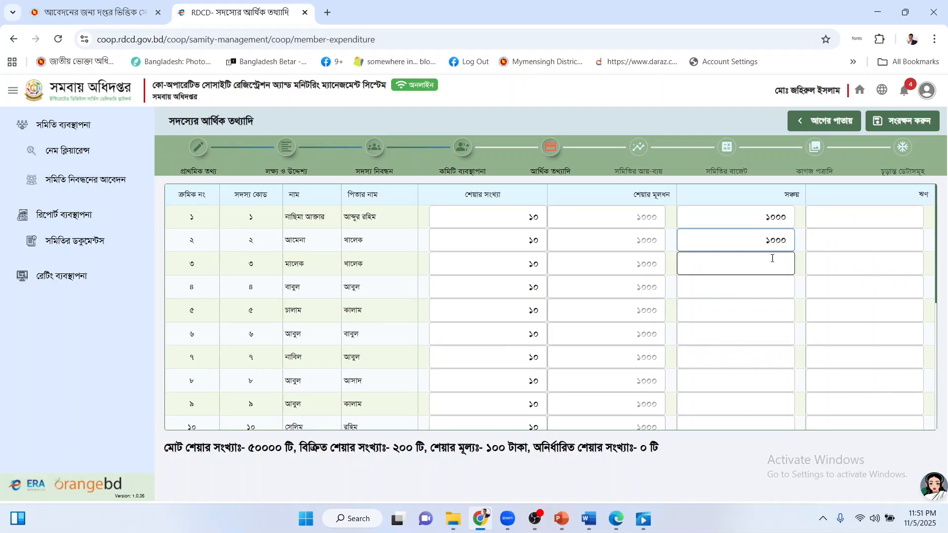
Paste ১০০০ into the savings fields of rows ৩ through ৮.
left_click(771, 259)
key("ctrl+v")
left_click(768, 295)
key("ctrl+v")
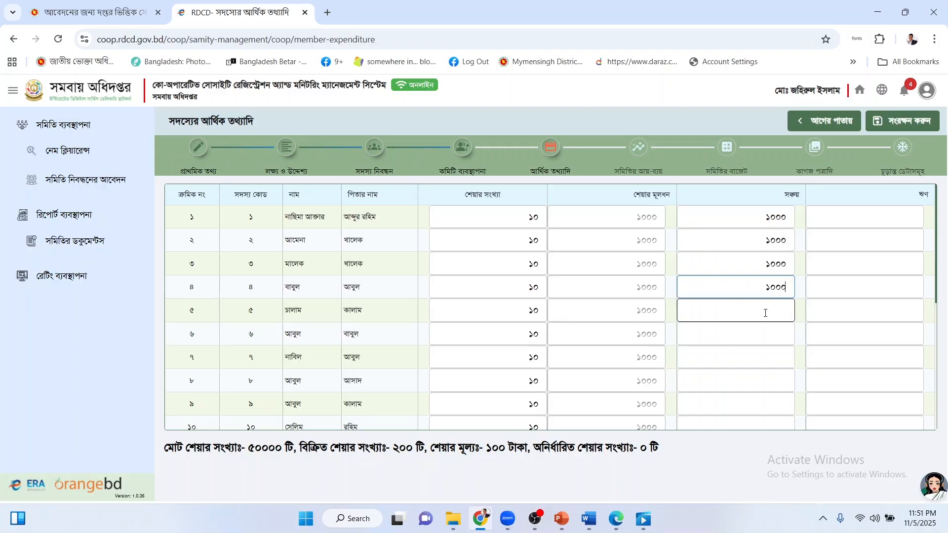
left_click(764, 311)
key("ctrl+v")
left_click(770, 328)
key("ctrl+v")
left_click(777, 357)
key("ctrl+v")
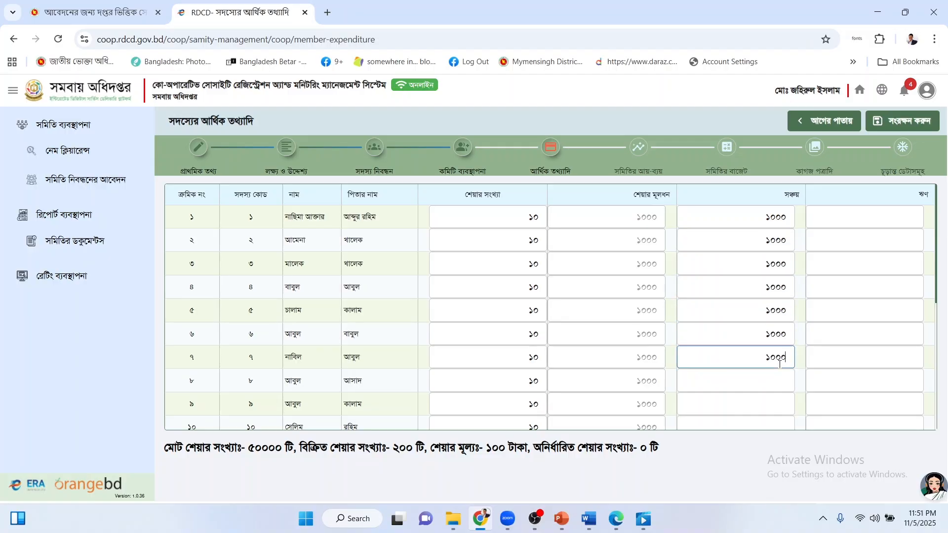
left_click(778, 377)
key("ctrl+v")
Paste ১০০০ into the savings fields of rows ৯ through ১৩.
scroll(777, 346, "down", 3)
left_click(763, 287)
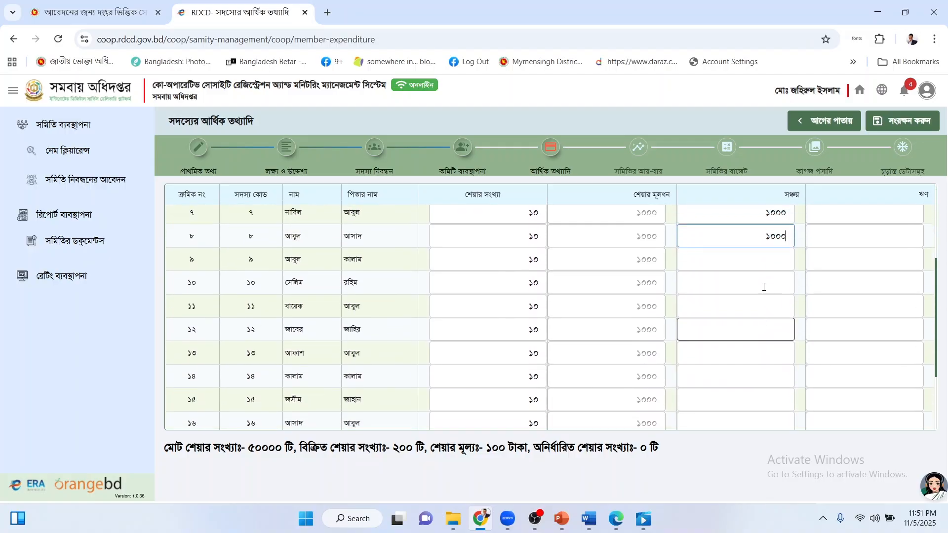
key("ctrl+v")
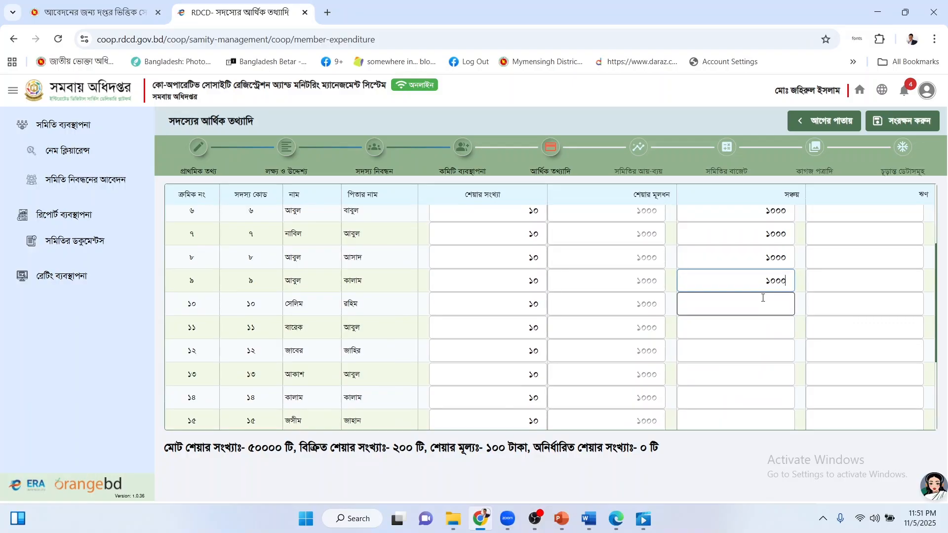
left_click(763, 306)
key("ctrl+v")
left_click(763, 328)
key("ctrl+v")
left_click(771, 351)
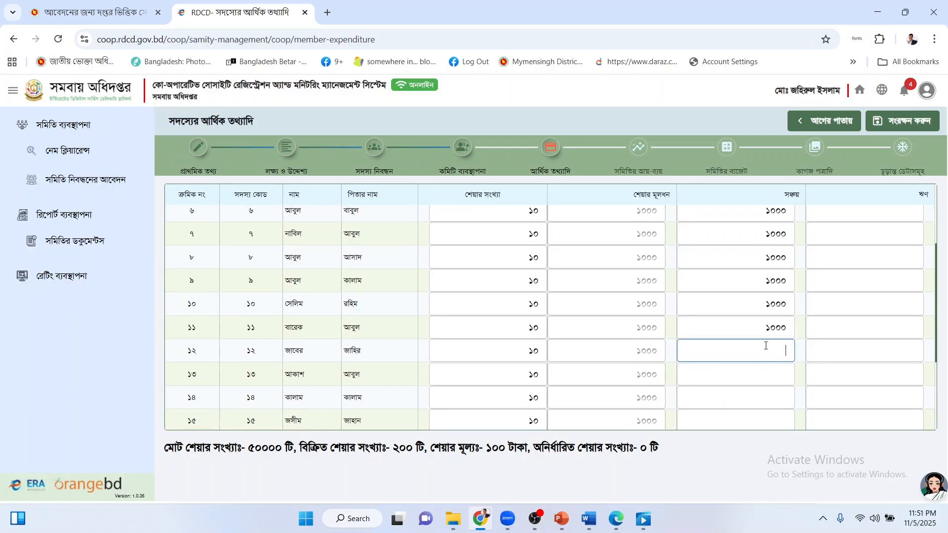
key("ctrl+v")
left_click(773, 372)
key("ctrl+v")
Paste ১০০০ into the savings fields of rows ১৪ through ১৮.
scroll(773, 373, "down", 3)
left_click(771, 275)
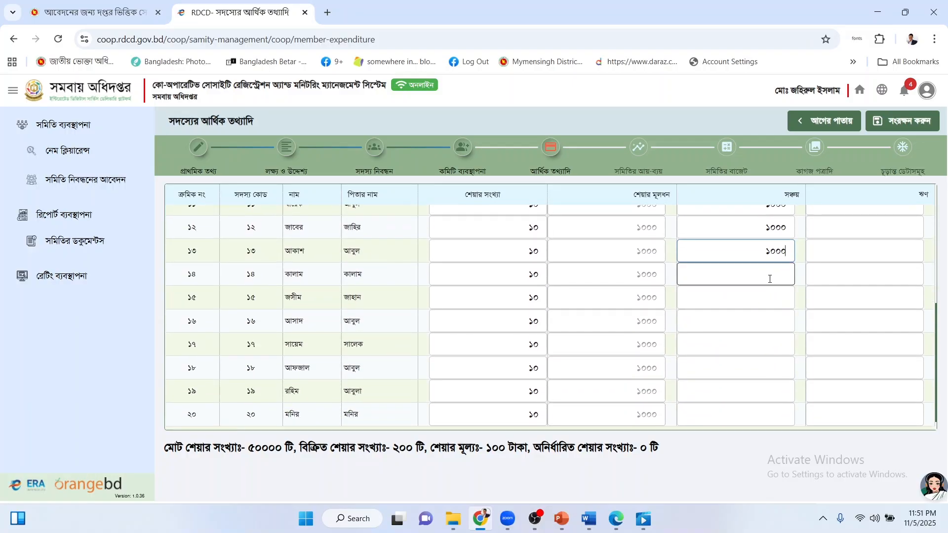
key("ctrl+v")
left_click(769, 294)
key("ctrl+v")
left_click(772, 320)
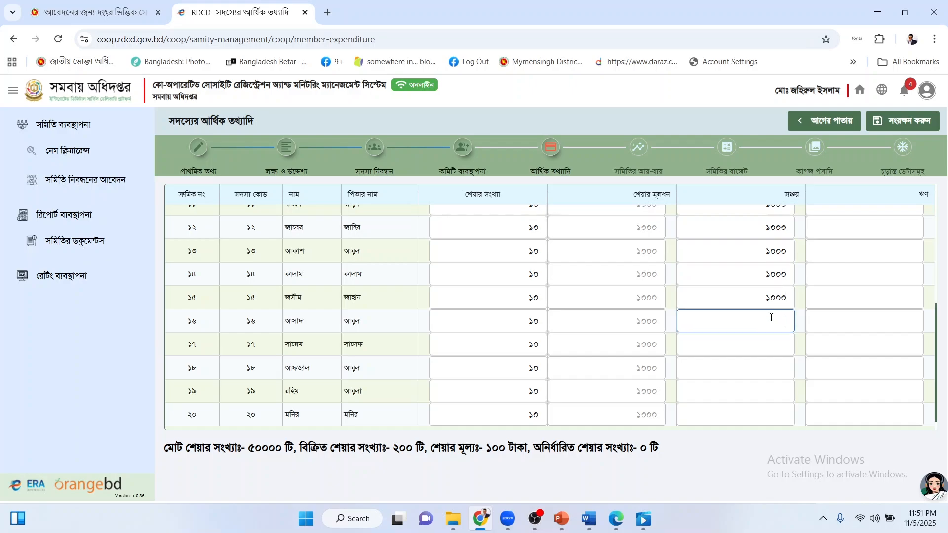
key("ctrl+v")
left_click(773, 341)
key("ctrl+v")
left_click(774, 366)
key("ctrl+v")
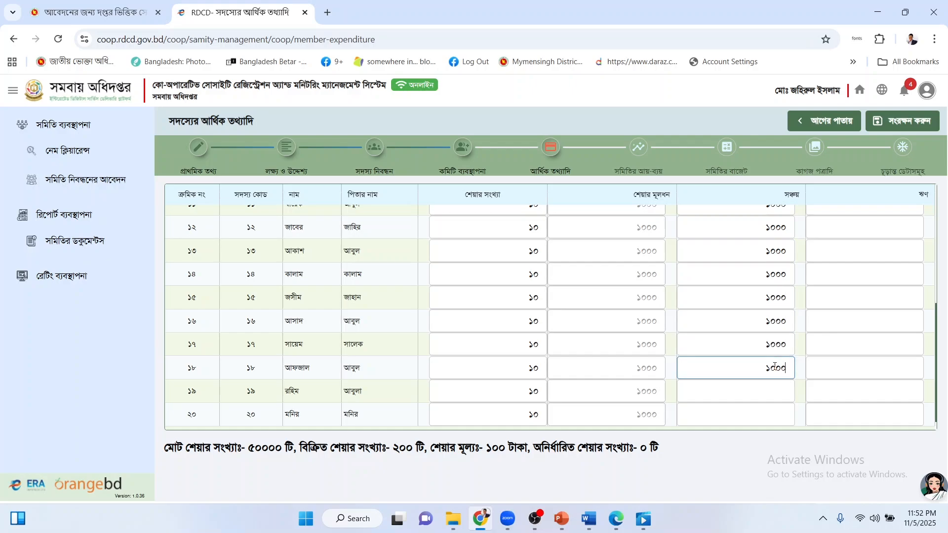
double_click(773, 365)
Fill rows ১৯ and ২০ savings with ১০০০, then return to the table's top.
left_click(775, 389)
key("ctrl+v")
scroll(775, 389, "down", 1)
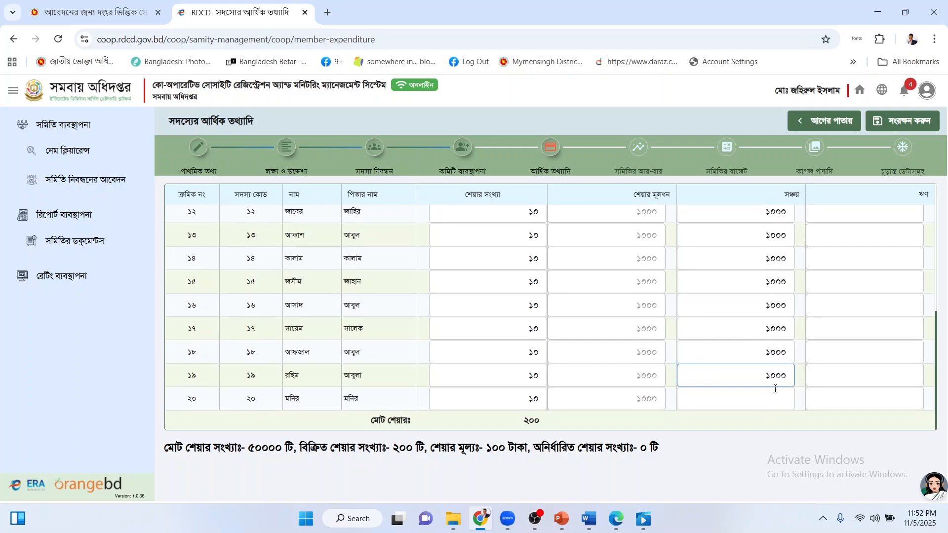
left_click(774, 379)
left_click(774, 395)
key("ctrl+v")
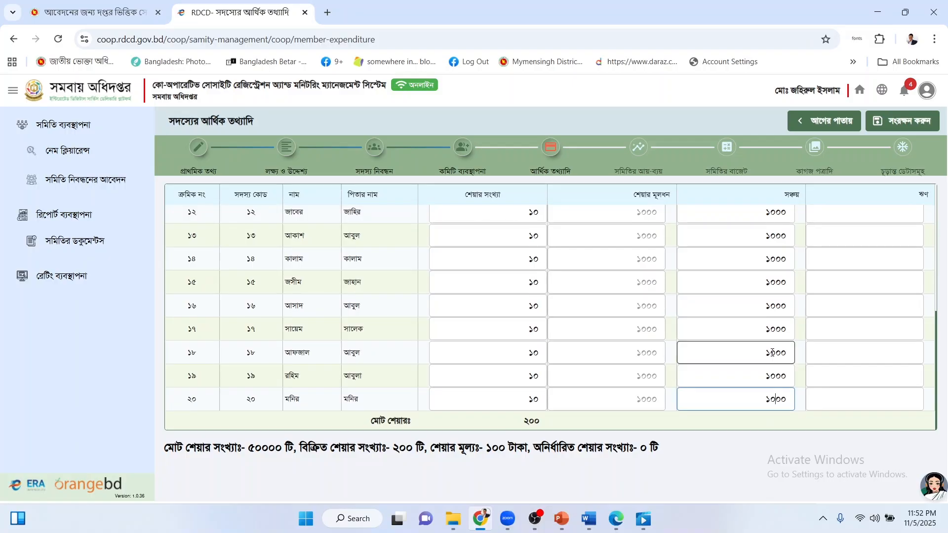
scroll(773, 355, "up", 5)
left_click(857, 218)
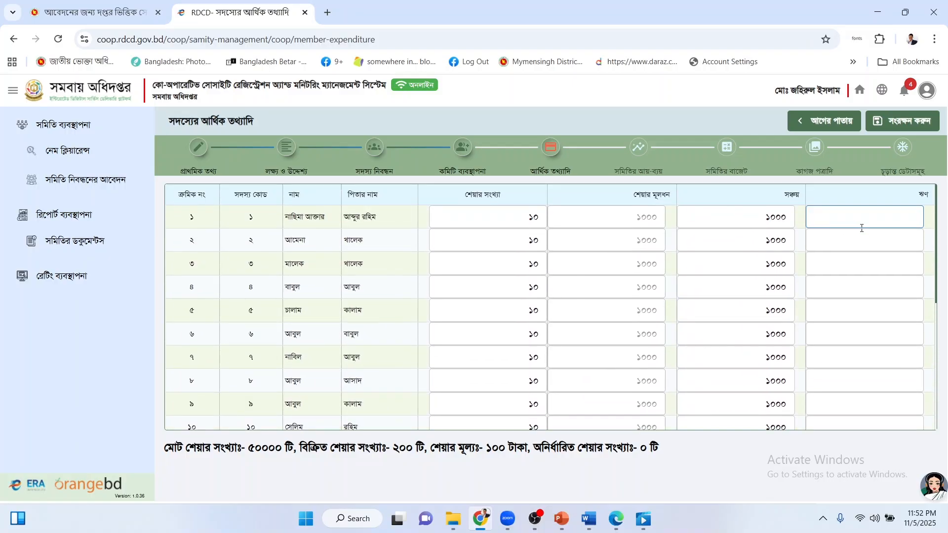
Review the members' table and save it with সংরক্ষণ করুন, reaching the income-expense step.
scroll(856, 242, "down", 5)
scroll(730, 297, "up", 5)
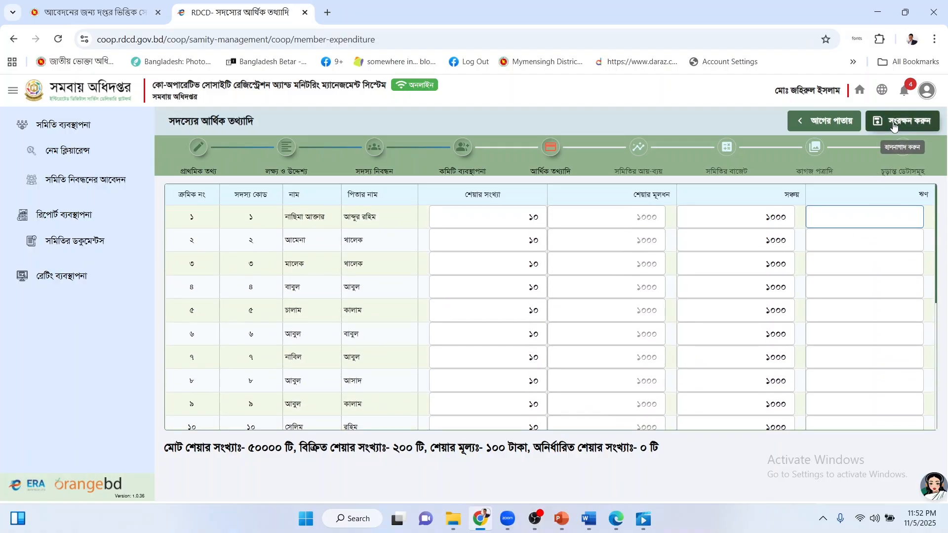
scroll(502, 261, "down", 5)
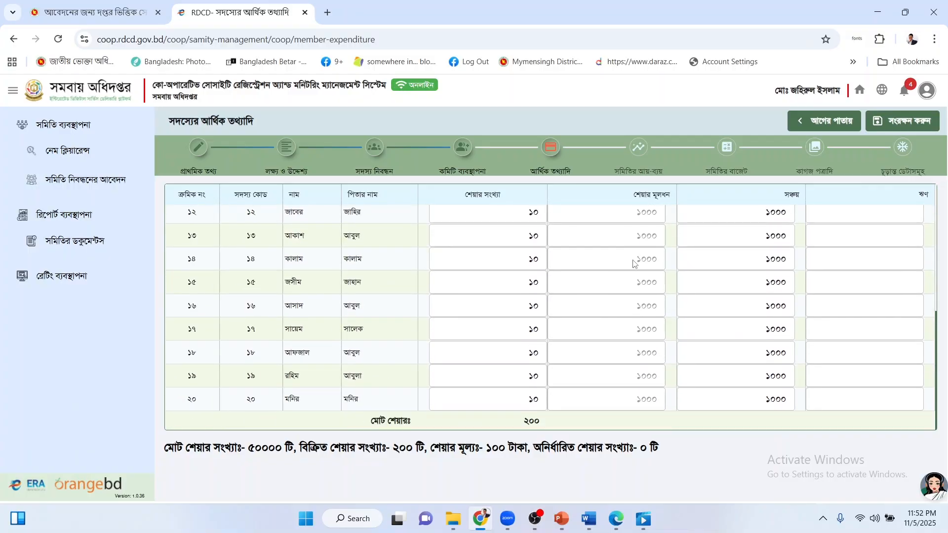
scroll(592, 269, "up", 5)
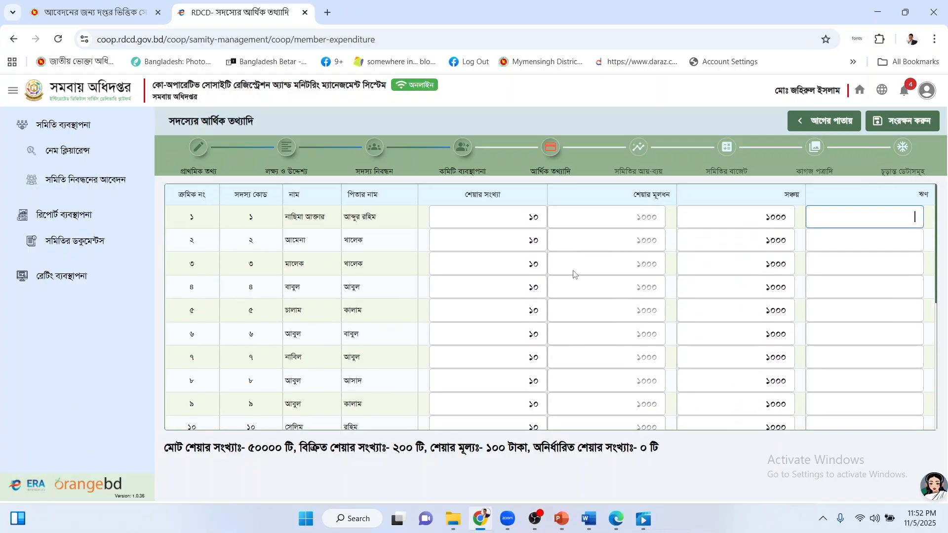
left_click(902, 129)
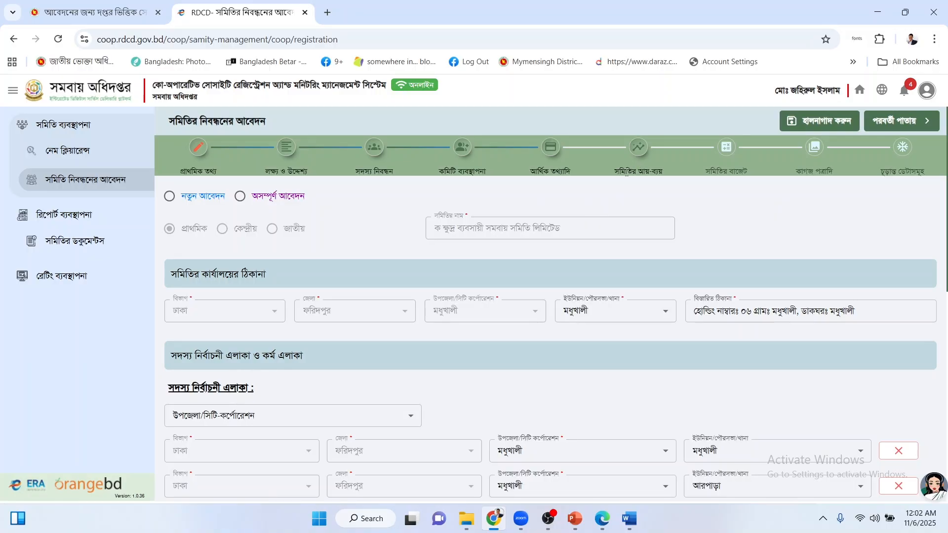
left_click_drag(621, 171, 669, 169)
left_click(669, 169)
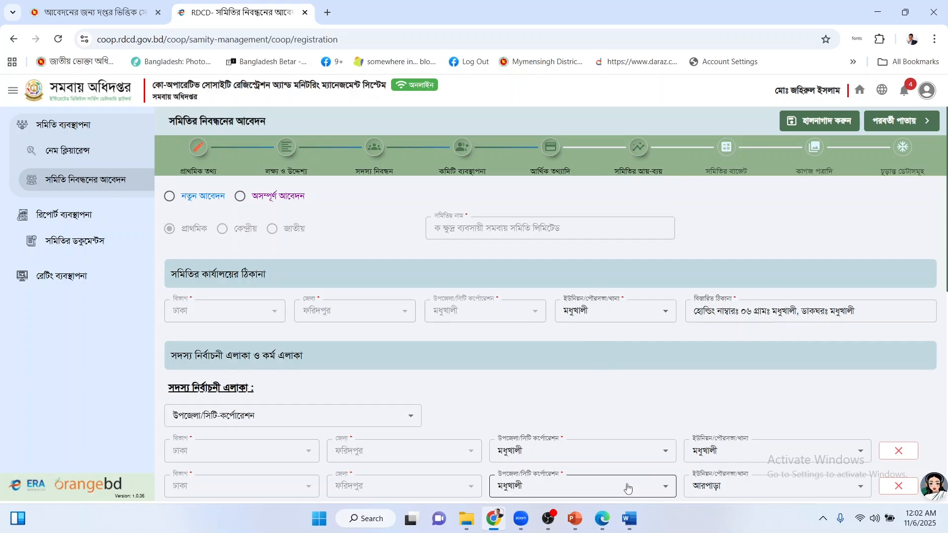
Browse the Word sample's ledger tables to the আপ্যায়ন খরচ entry, then return to the browser.
left_click(628, 516)
scroll(392, 295, "up", 5)
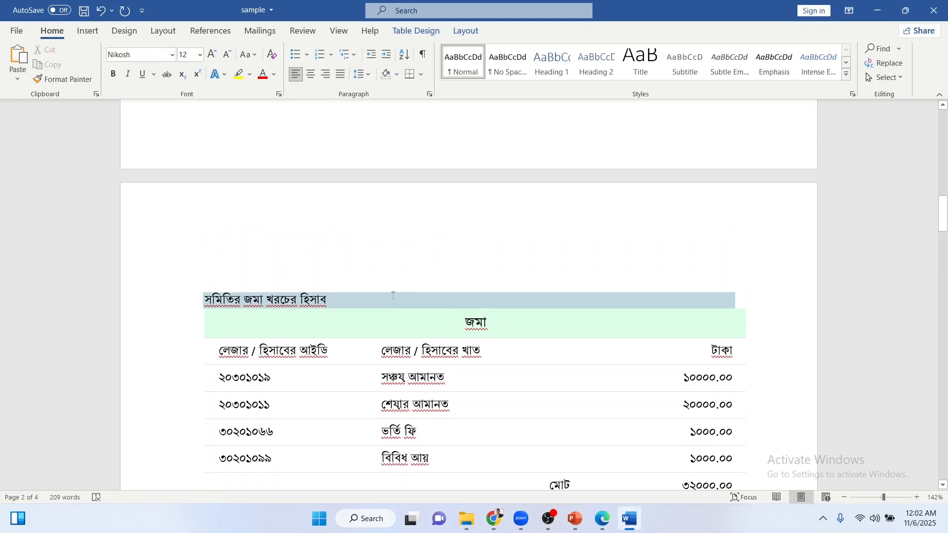
scroll(393, 295, "down", 5)
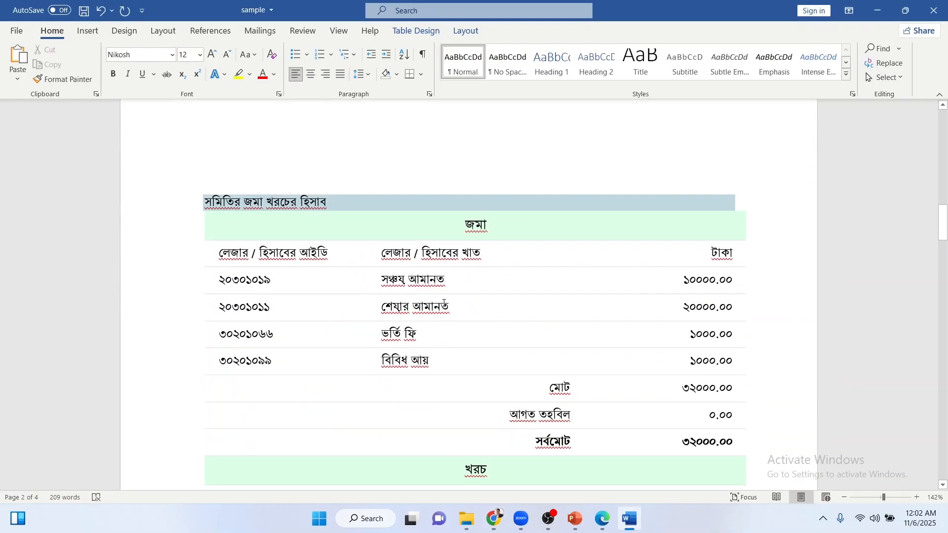
scroll(444, 276, "down", 3)
scroll(325, 210, "down", 10)
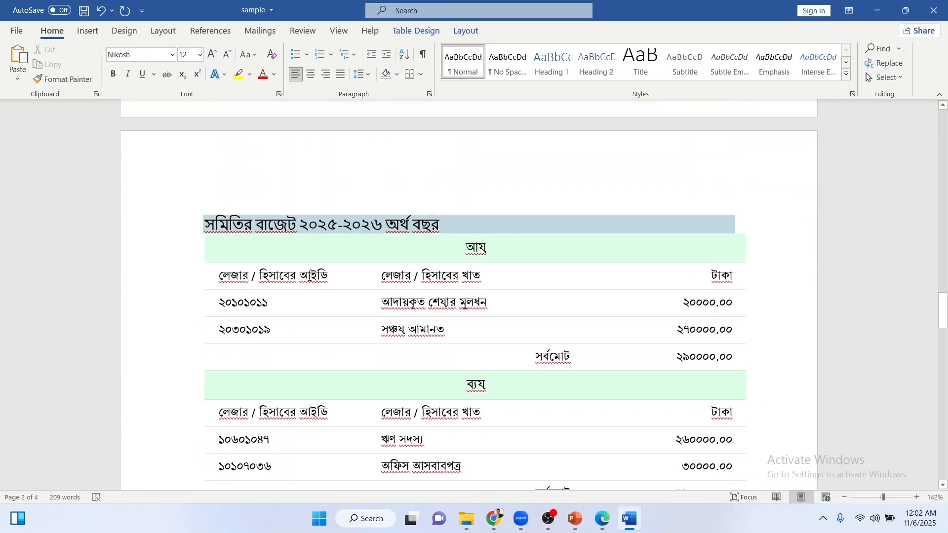
scroll(373, 262, "down", 10)
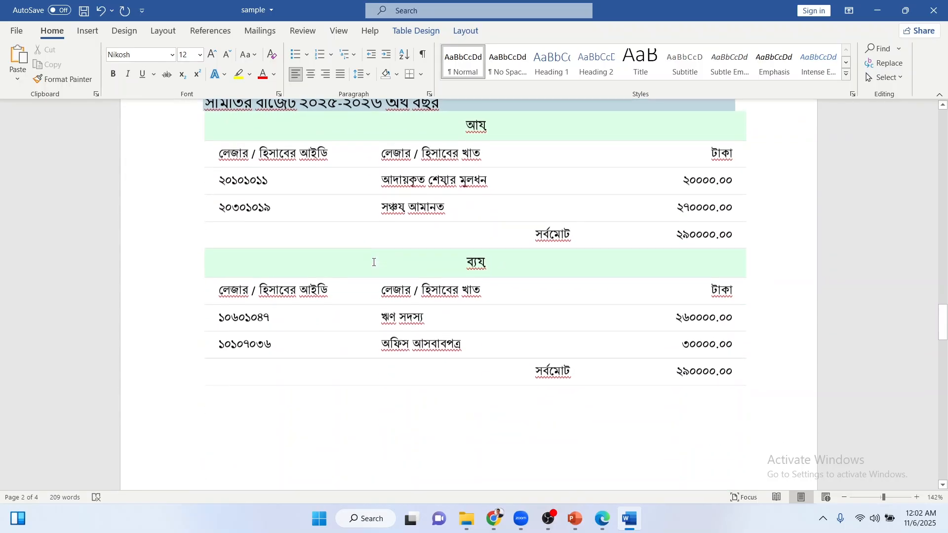
scroll(374, 262, "down", 8)
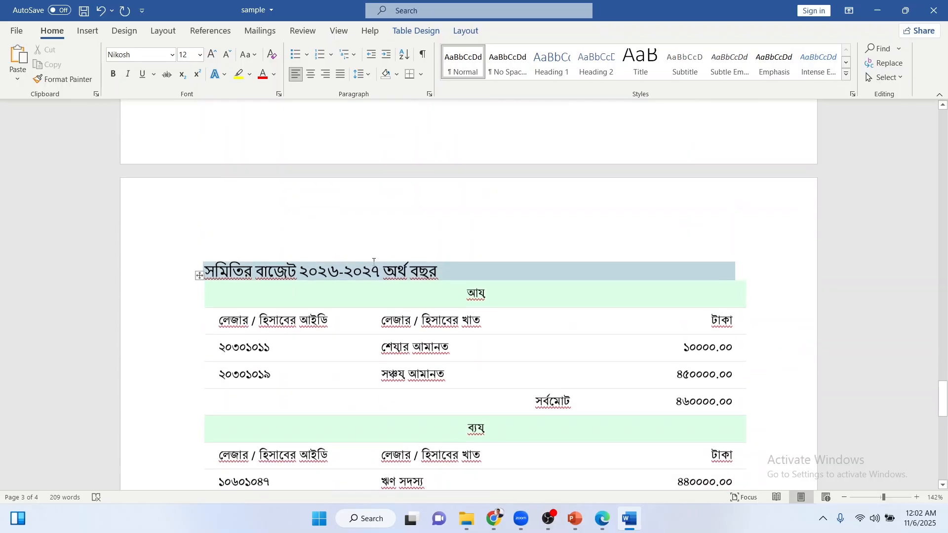
scroll(424, 287, "down", 4)
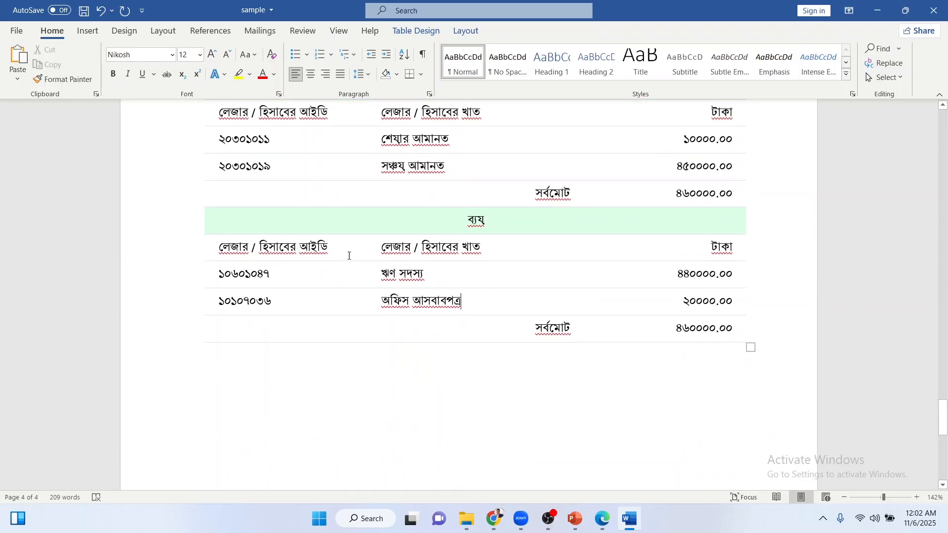
scroll(491, 253, "up", 6)
scroll(492, 255, "up", 20)
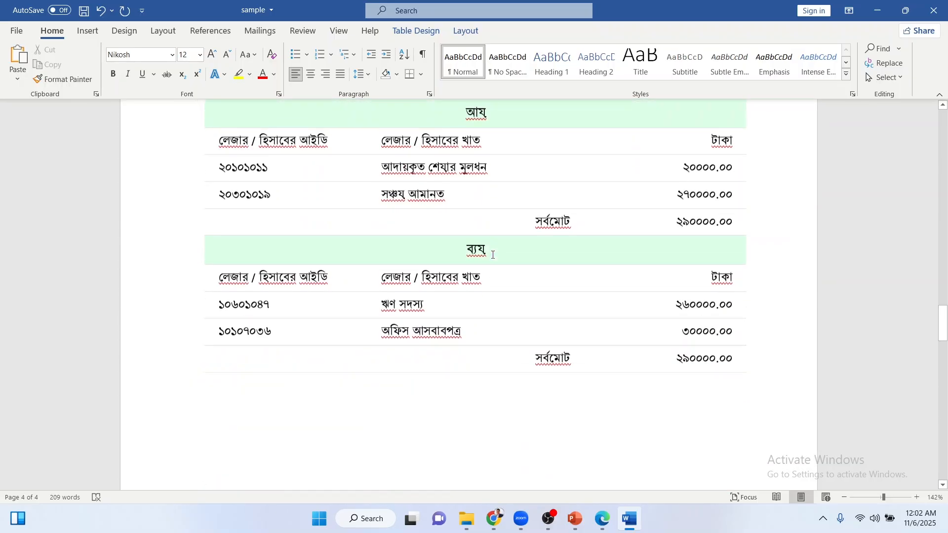
scroll(492, 255, "up", 20)
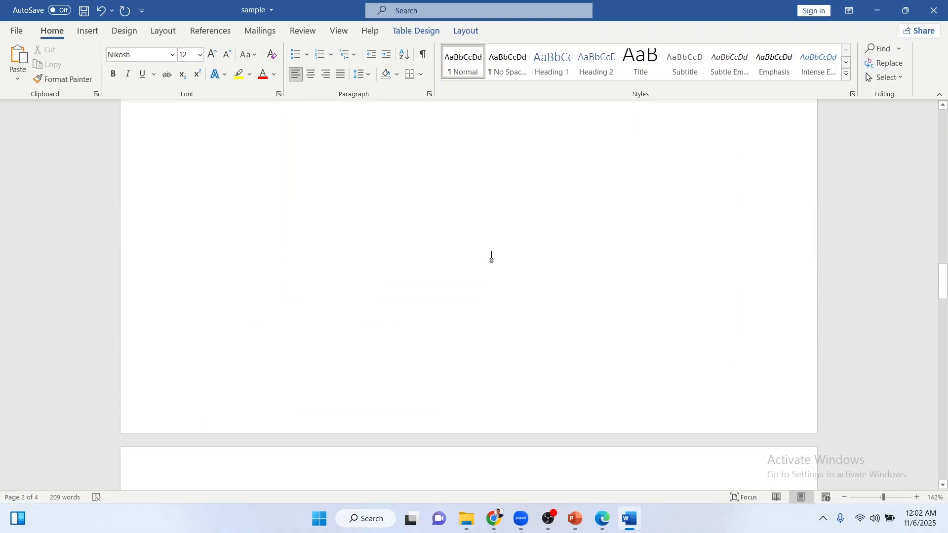
scroll(492, 255, "up", 5)
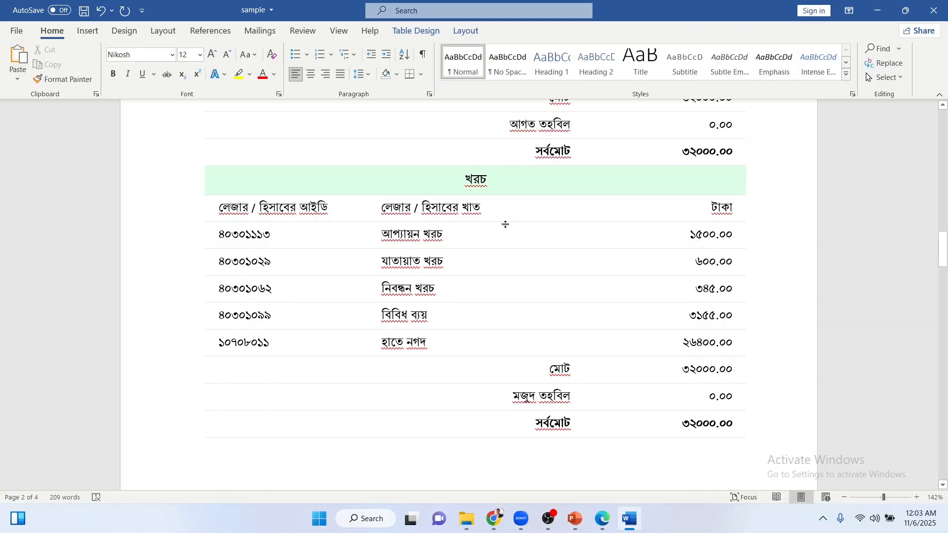
left_click(446, 233)
left_click(493, 518)
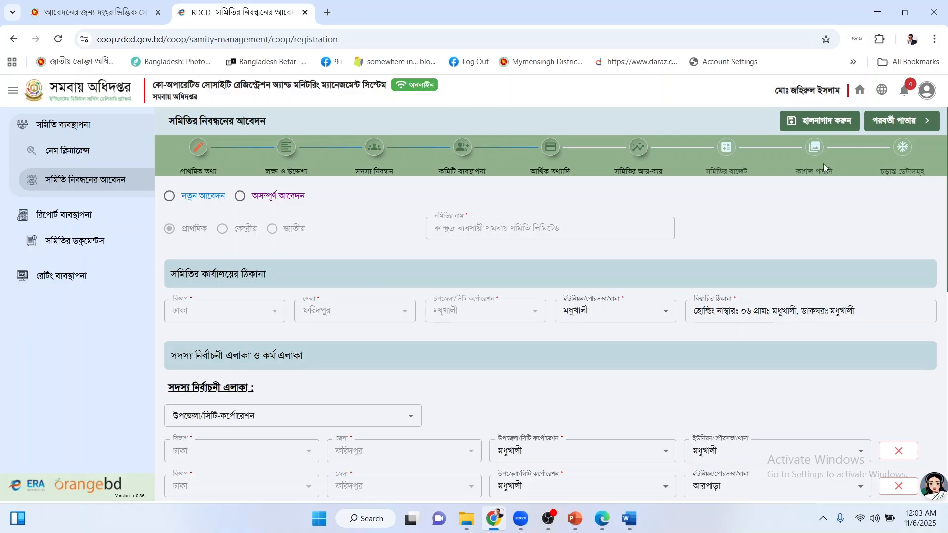
Load the saved society application from the অসম্পূর্ণ আবেদন list to its income-expense page.
left_click(93, 183)
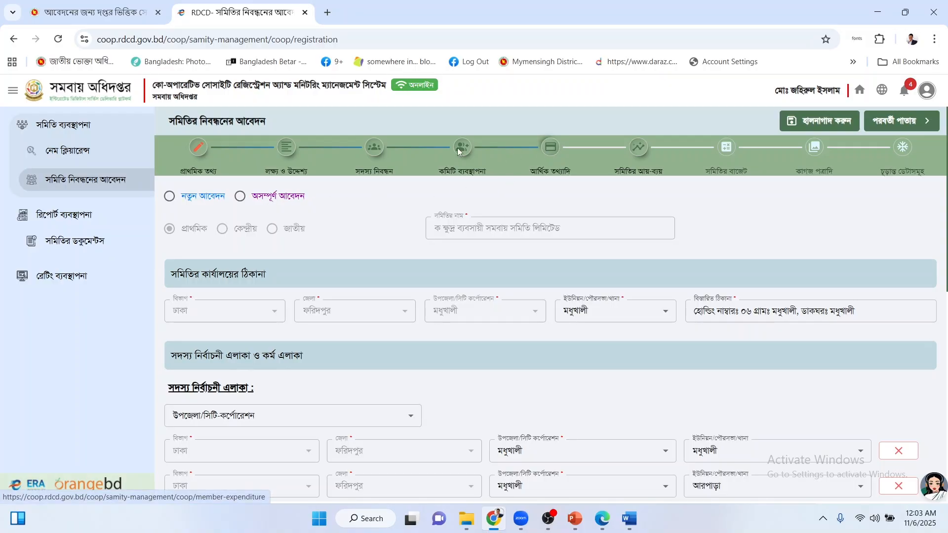
left_click(265, 202)
left_click(470, 196)
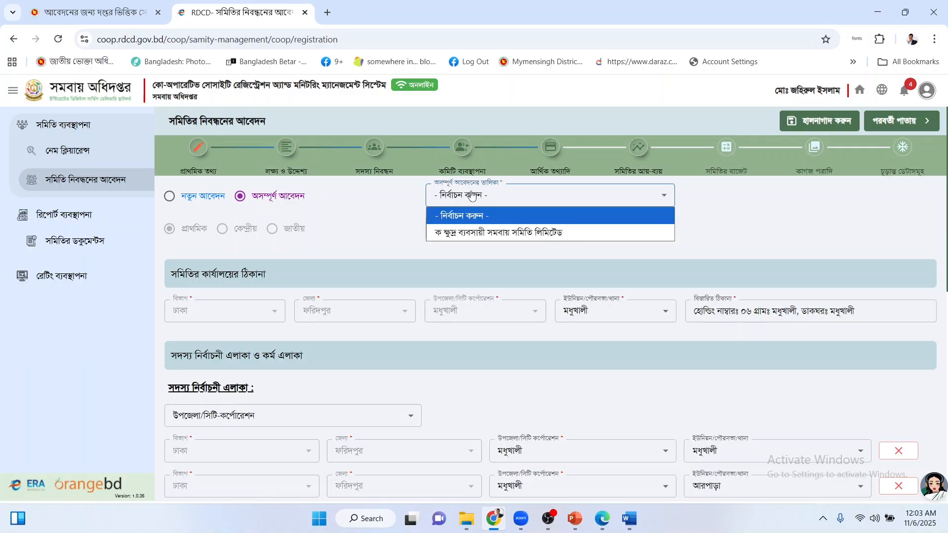
left_click(482, 232)
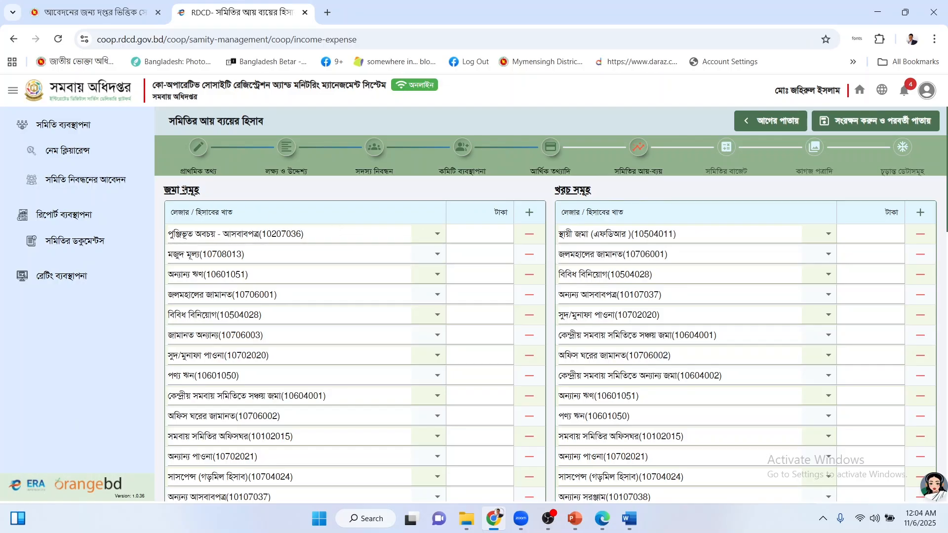
left_click_drag(184, 190, 210, 195)
left_click(209, 195)
left_click_drag(566, 190, 586, 190)
left_click(587, 190)
In Word, check the deposit ledger IDs ২০৩০১০১৯ and ৩০২০১০৬৬, then return to the portal.
left_click(629, 516)
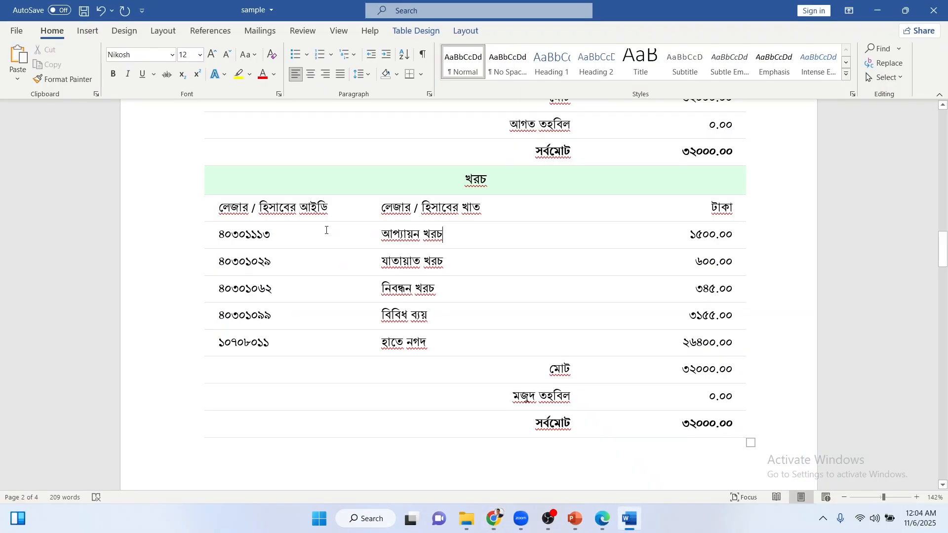
scroll(306, 236, "up", 5)
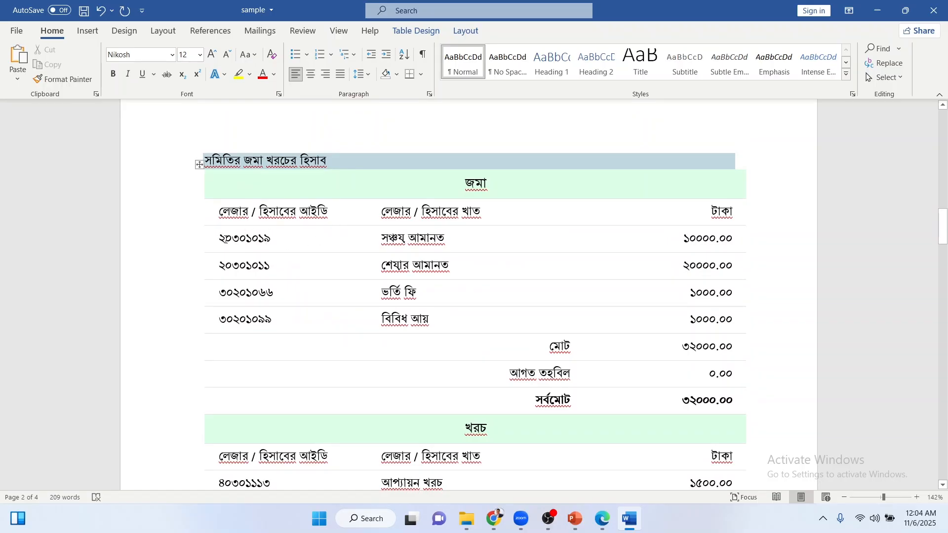
left_click_drag(220, 239, 272, 239)
left_click(272, 241)
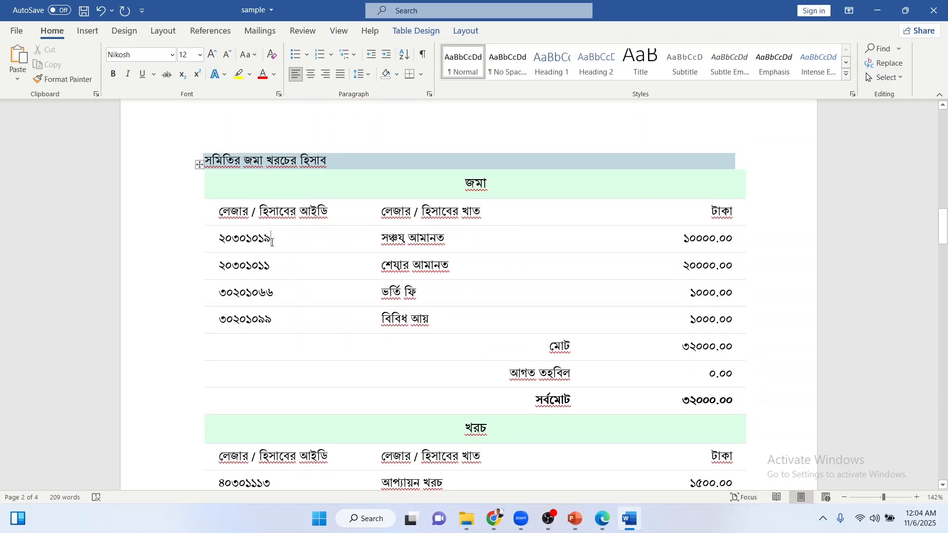
left_click_drag(220, 293, 227, 294)
left_click(227, 294)
scroll(246, 296, "down", 3)
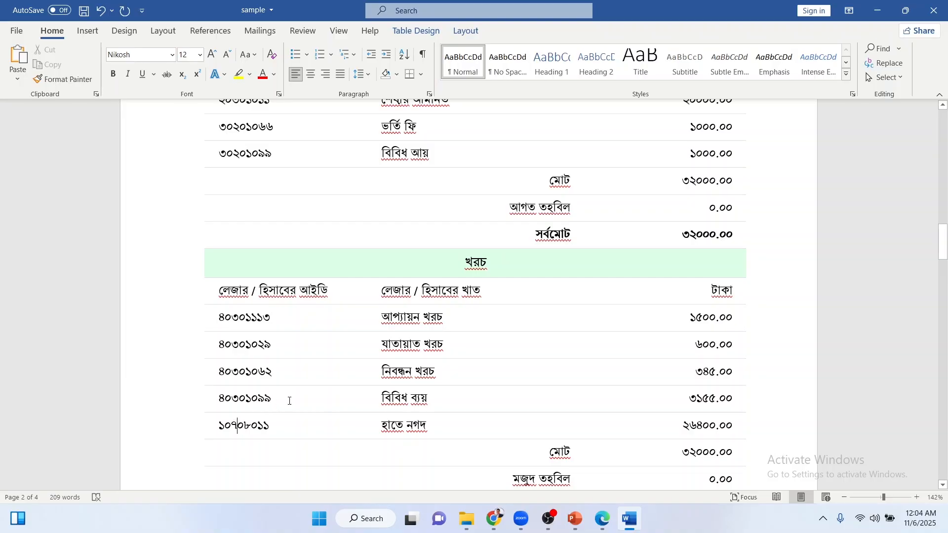
scroll(324, 383, "up", 3)
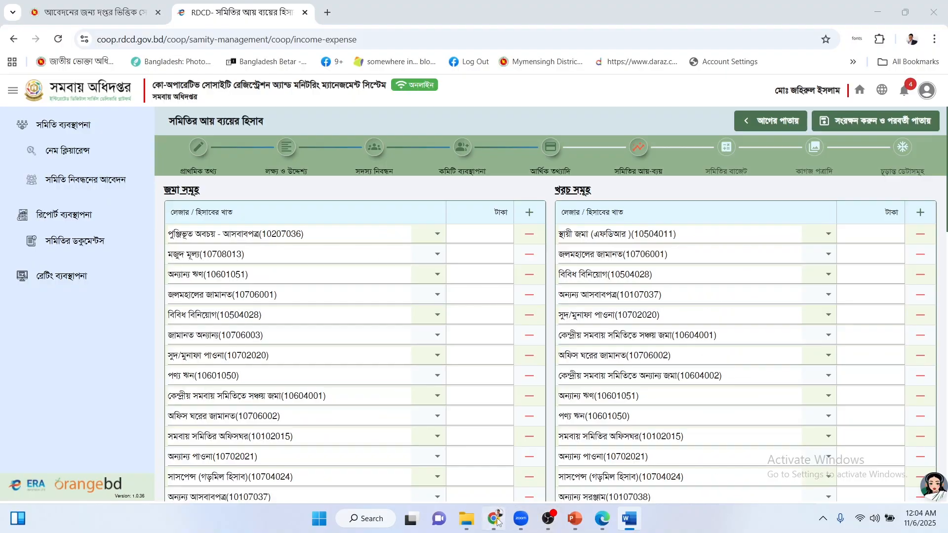
left_click(494, 518)
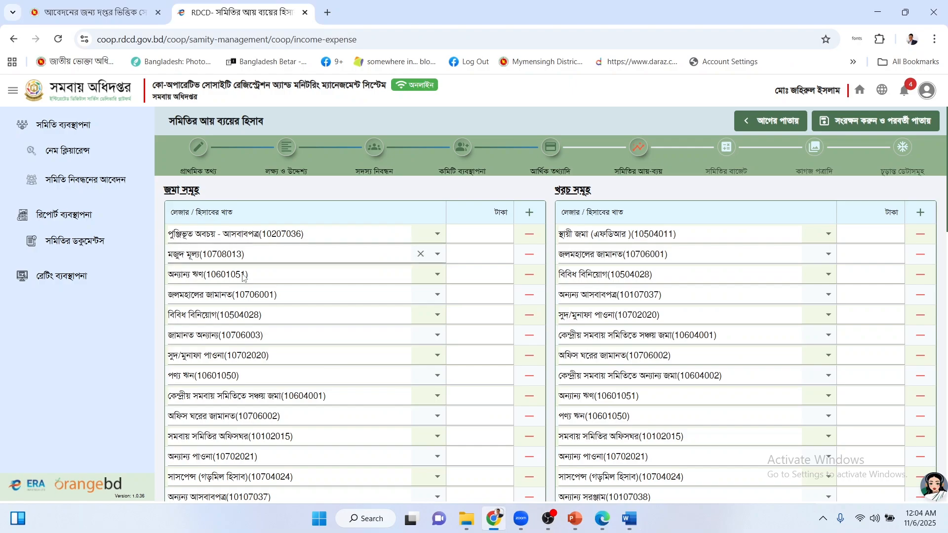
Check the second deposit row's ledger options, keeping মজুদ মূল্য(10708013), and browse both ledger tables.
left_click(237, 253)
left_click(306, 213)
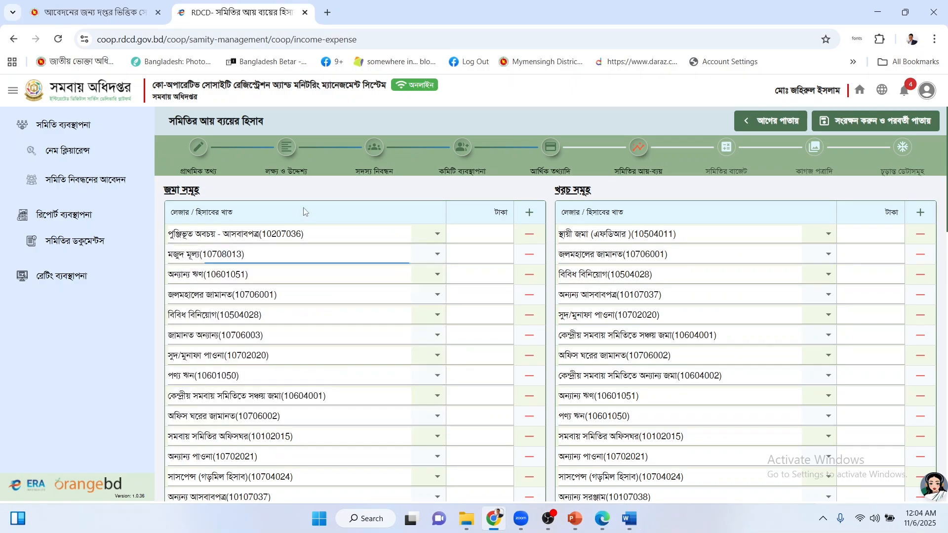
scroll(250, 270, "down", 5)
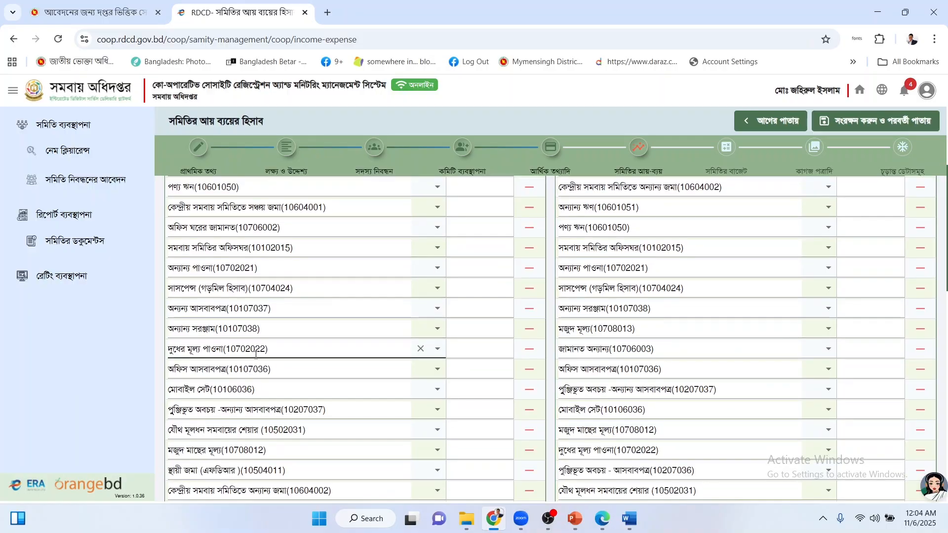
scroll(297, 346, "down", 4)
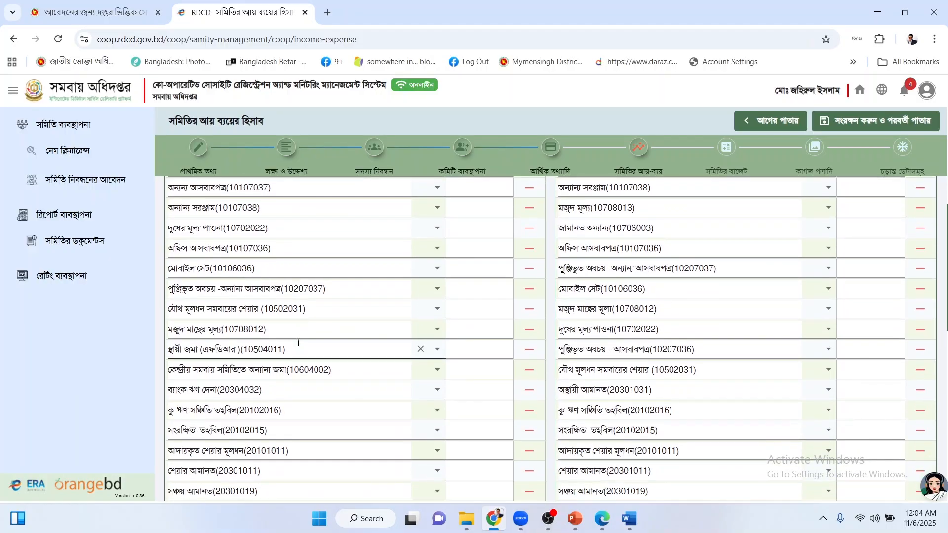
scroll(646, 314, "up", 5)
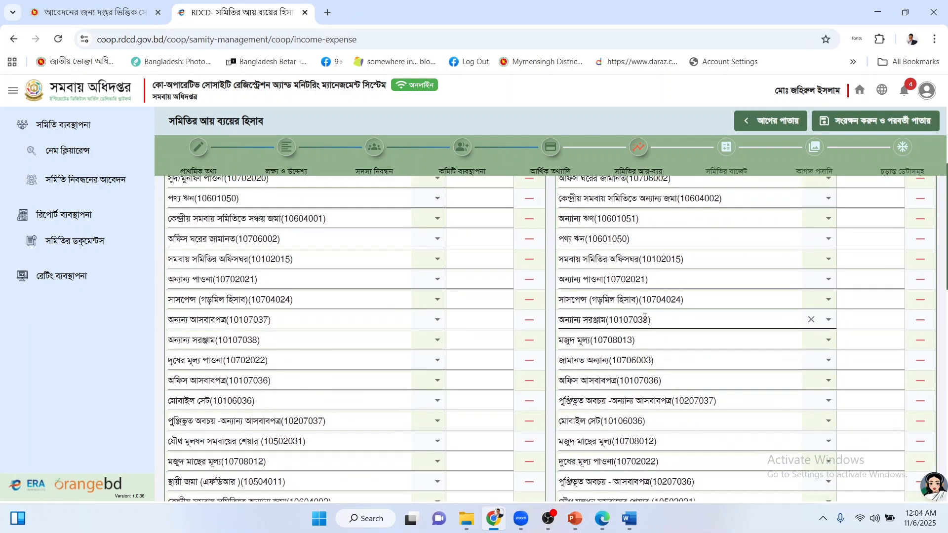
scroll(647, 314, "down", 10)
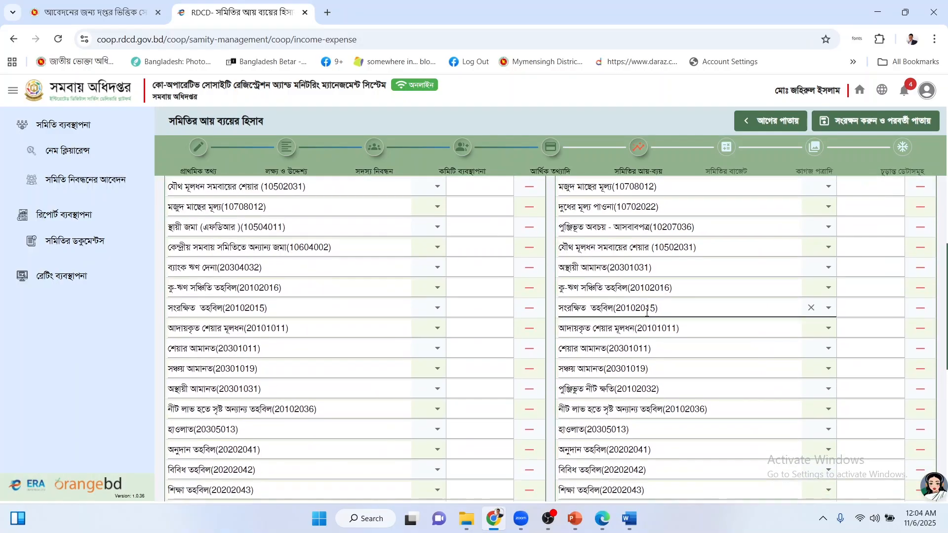
scroll(646, 312, "down", 4)
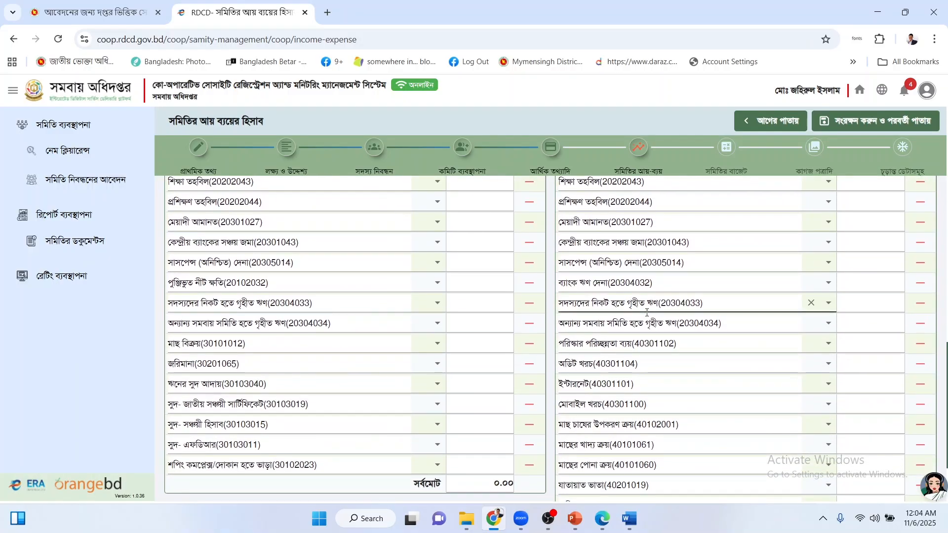
scroll(647, 313, "down", 2)
scroll(646, 315, "up", 12)
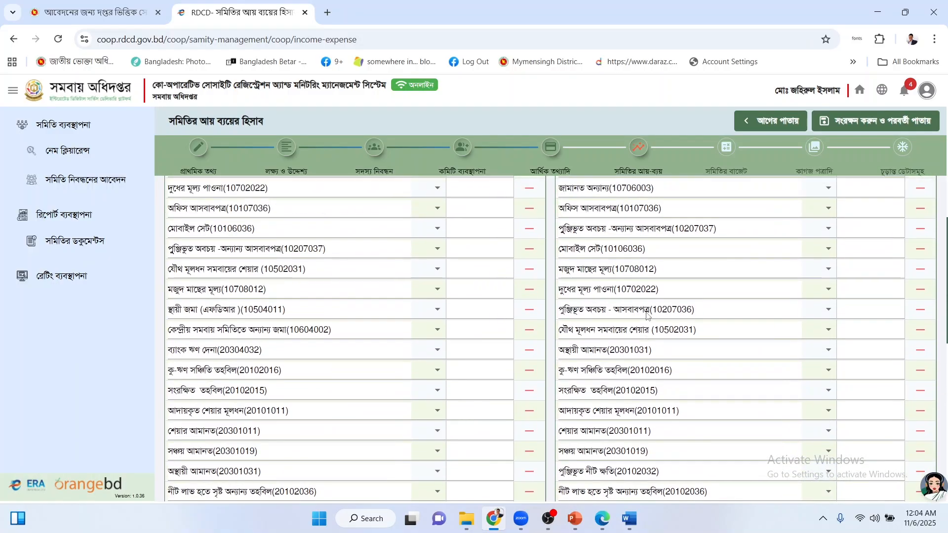
left_click(629, 519)
Select the ledger ID columns of the sample's deposit and expense tables to review them.
scroll(385, 310, "up", 1)
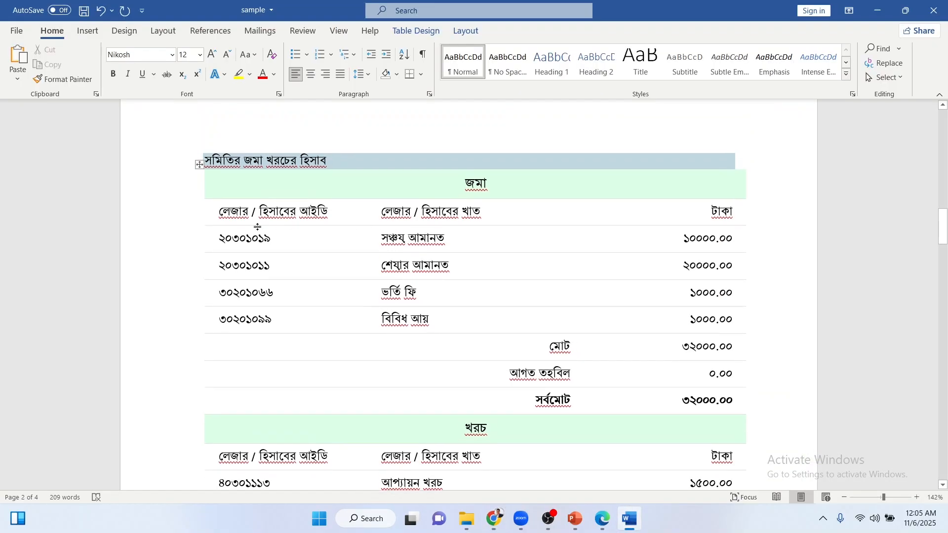
left_click_drag(222, 238, 246, 320)
left_click(246, 320)
scroll(294, 326, "down", 1)
scroll(295, 326, "down", 3)
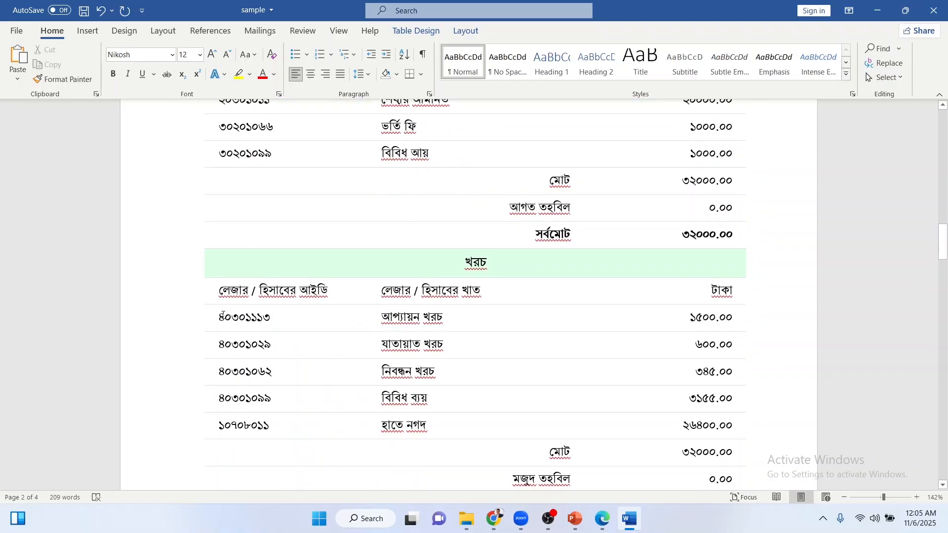
left_click_drag(223, 316, 237, 397)
left_click(245, 428)
scroll(288, 403, "up", 1)
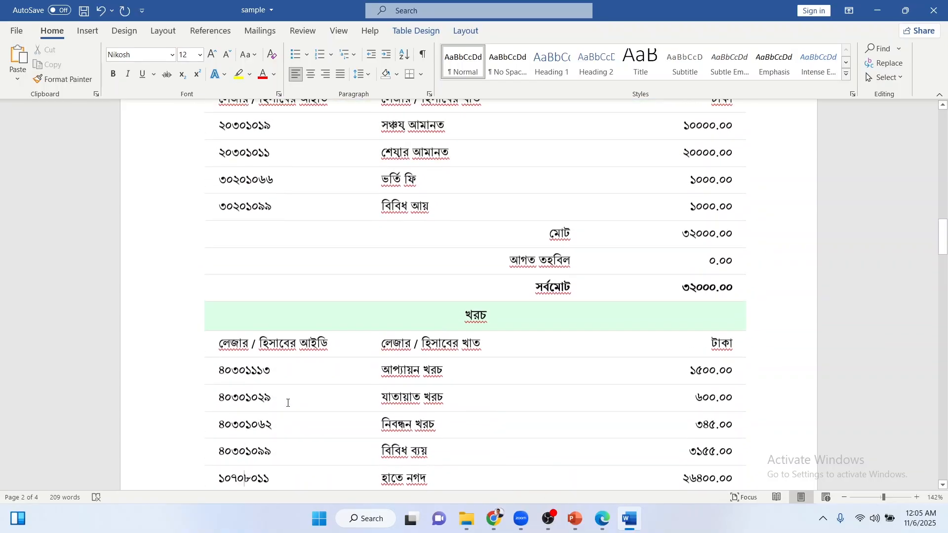
scroll(288, 403, "up", 3)
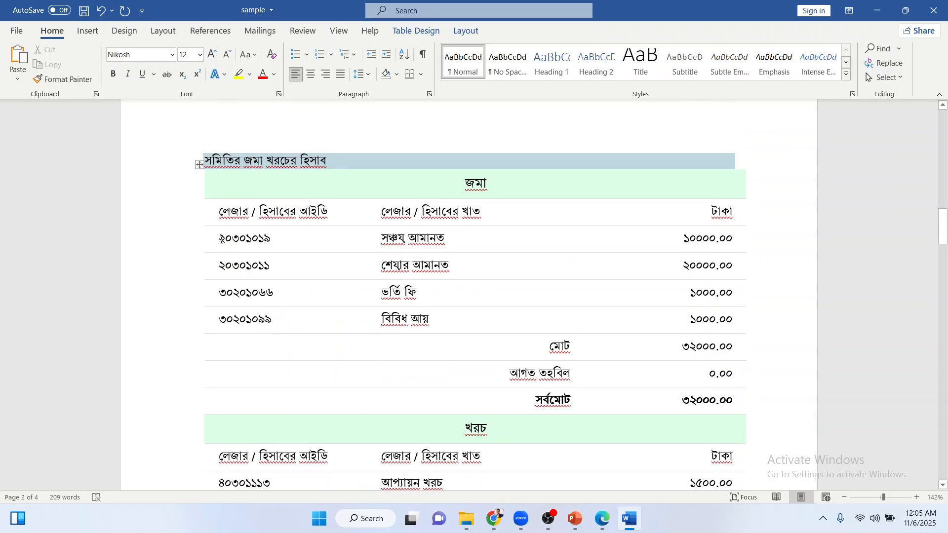
Review the deposit entries ২০৩০১০১৯, সঞ্চয় আমানত, শেয়ার আমানত, ভর্তি ফি and বিবিধ আয় in the sample.
left_click_drag(222, 239, 292, 239)
left_click(294, 241)
left_click_drag(382, 239, 446, 240)
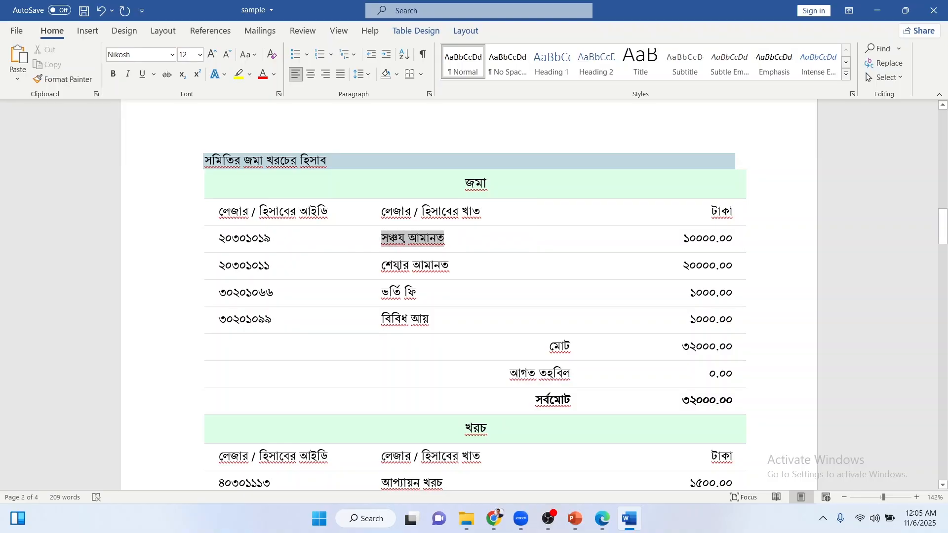
left_click(455, 241)
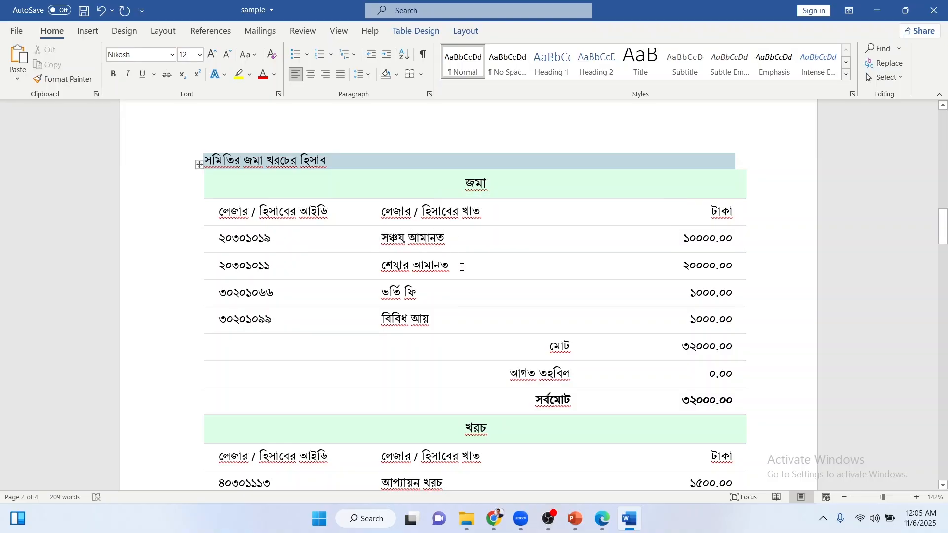
left_click_drag(461, 267, 385, 244)
left_click(385, 244)
left_click_drag(381, 294, 430, 297)
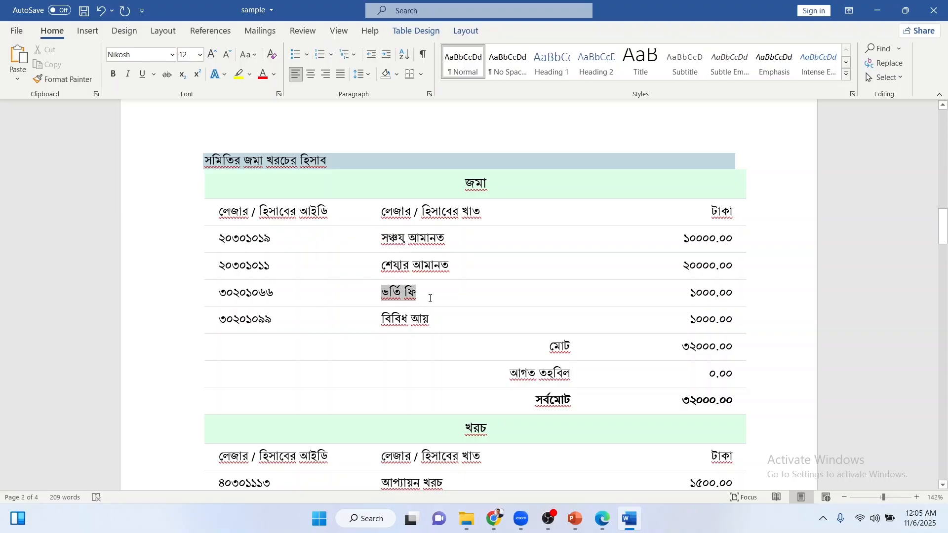
left_click(427, 300)
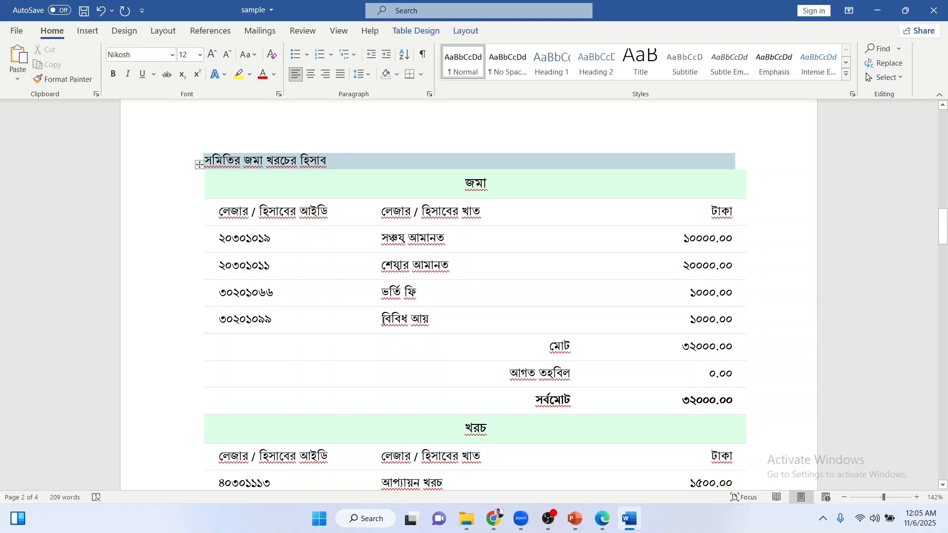
left_click(433, 320)
left_click(220, 295)
left_click(383, 265)
left_click(270, 298)
Review the four expense ledger IDs and names, from আপ্যায়ন খরচ to বিবিধ ব্যয়.
scroll(269, 298, "down", 3)
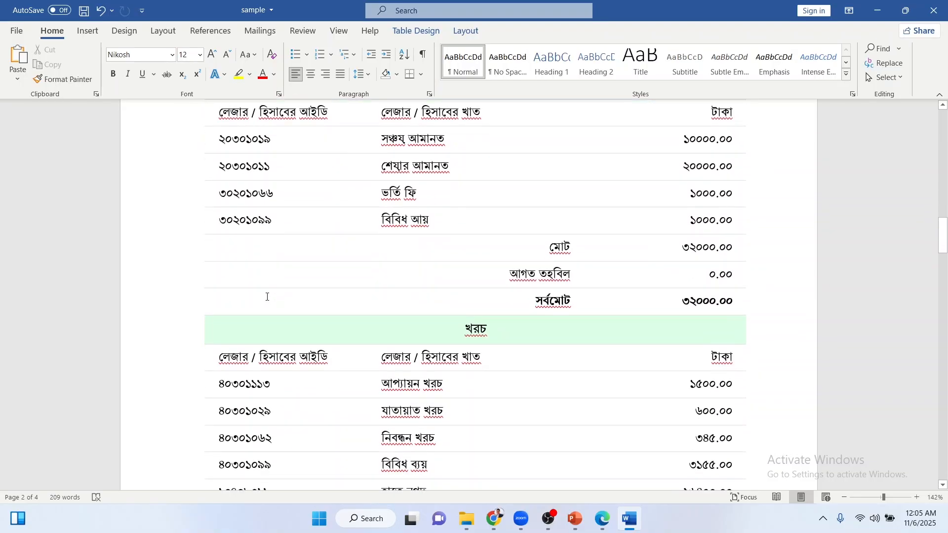
scroll(267, 297, "down", 1)
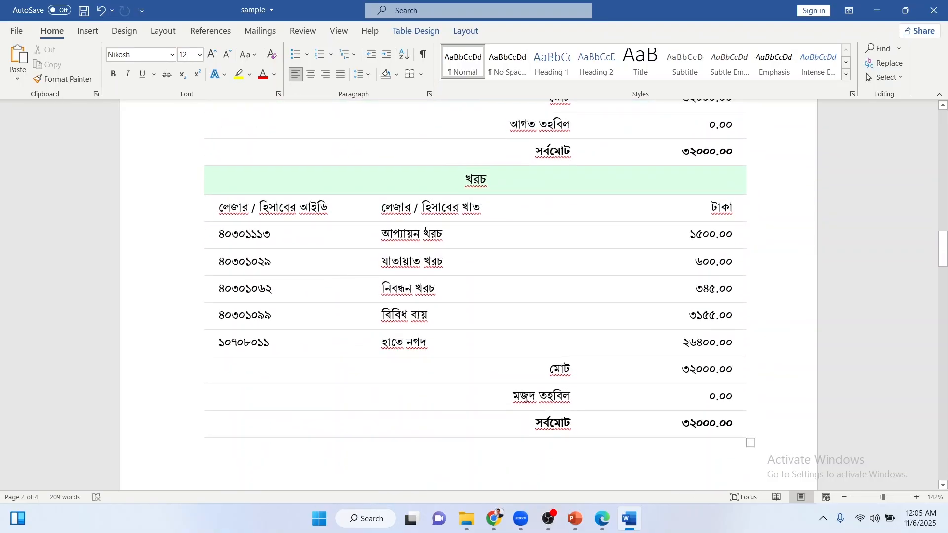
left_click(426, 230)
left_click_drag(221, 234, 286, 312)
left_click(286, 312)
left_click(403, 263)
left_click(409, 318)
left_click_drag(431, 315, 382, 244)
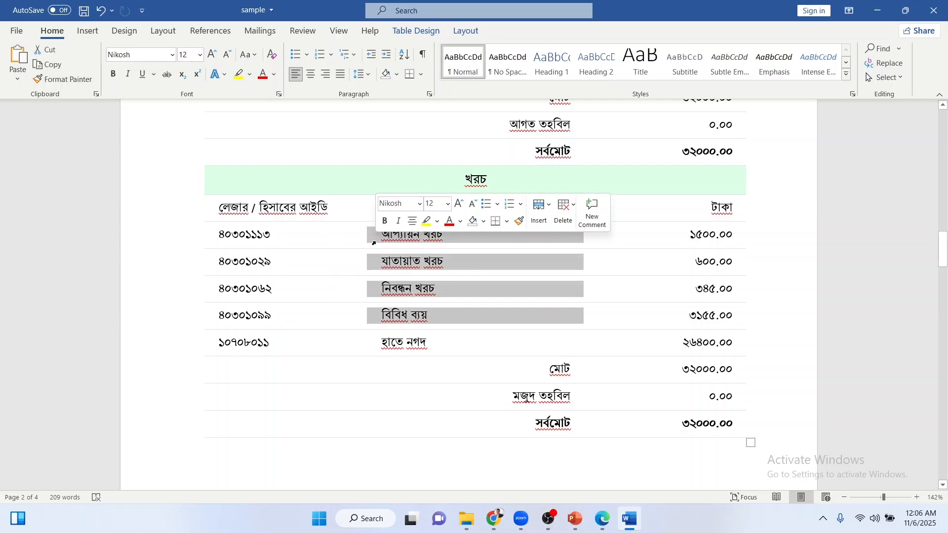
left_click(385, 243)
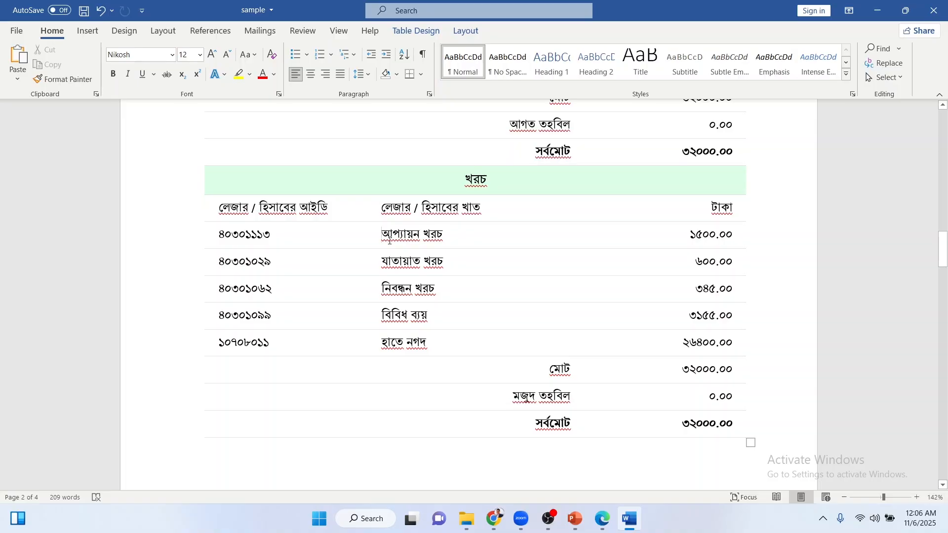
left_click_drag(383, 235, 439, 312)
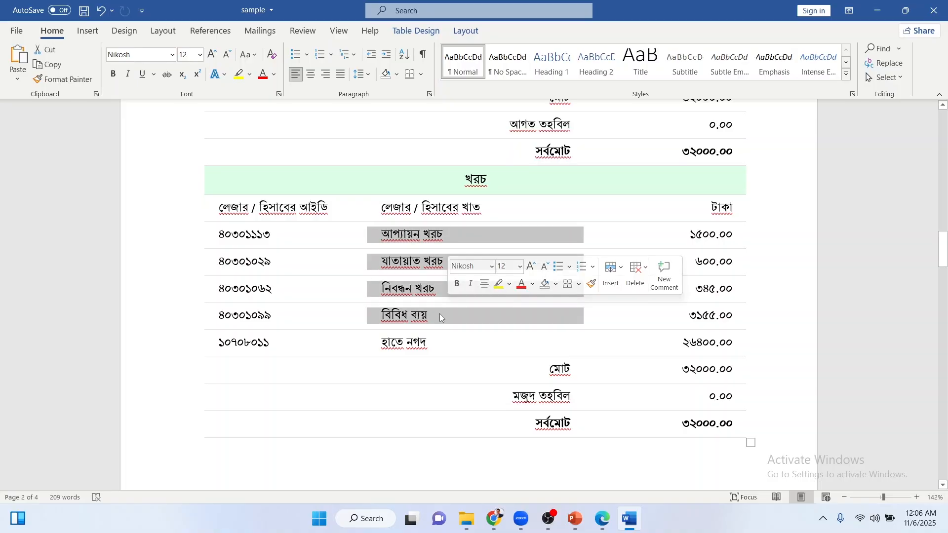
left_click(439, 316)
Inspect the হাতে নগদ row with ledger ID ১০৭০৮০১১ and recheck the expense IDs.
left_click(376, 344)
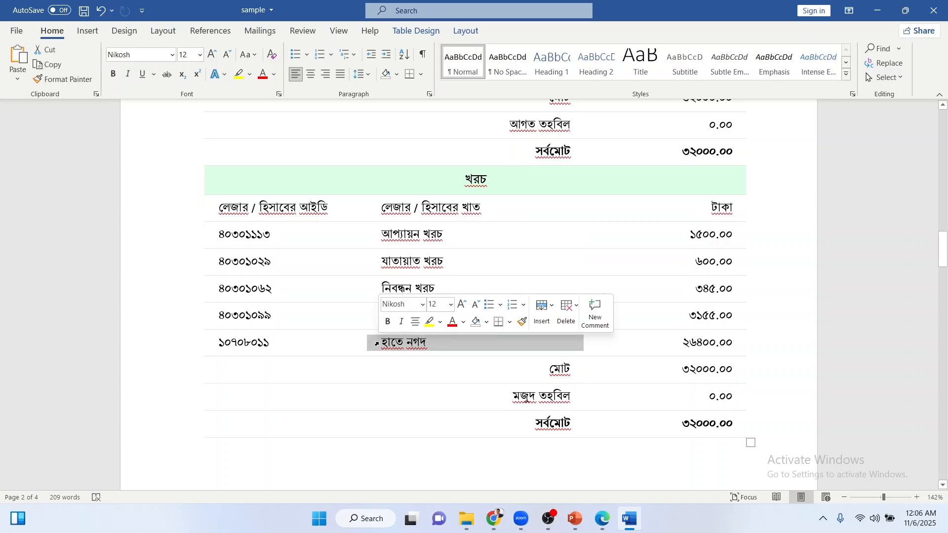
left_click(428, 345)
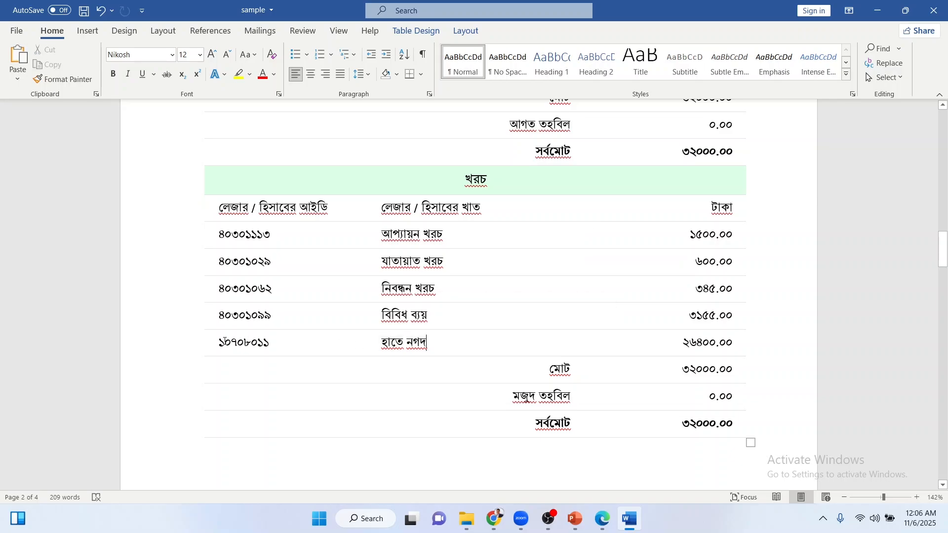
left_click(221, 340)
left_click(293, 349)
left_click_drag(358, 347, 441, 347)
left_click(441, 348)
left_click_drag(225, 315, 223, 241)
left_click(223, 241)
Copy the সঞ্চয় আমানত cell from the sample and return to the income-expense form.
scroll(454, 286, "up", 7)
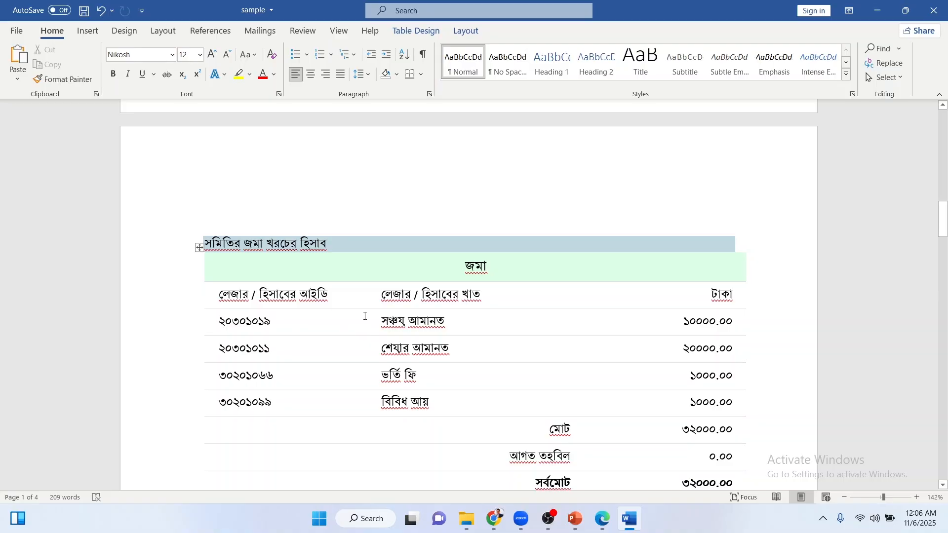
left_click_drag(366, 316, 450, 322)
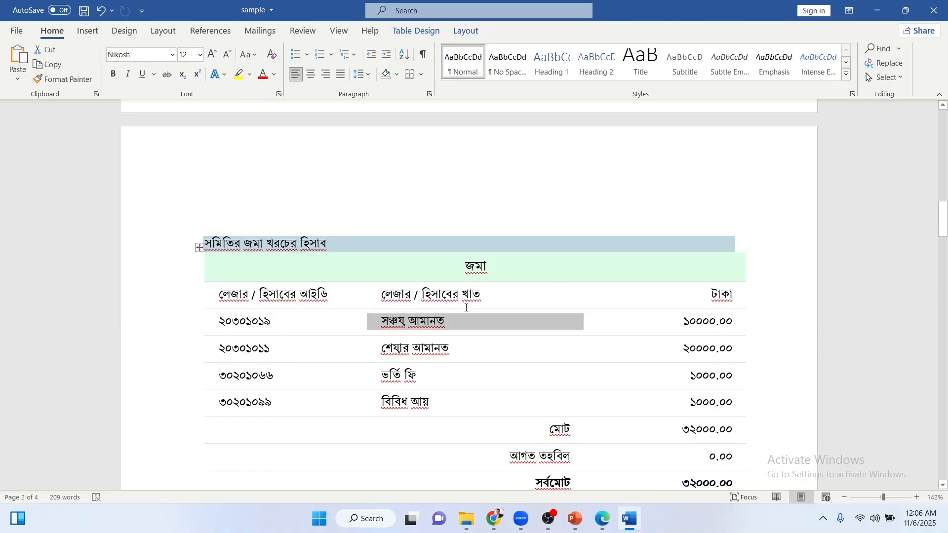
key("ctrl+c")
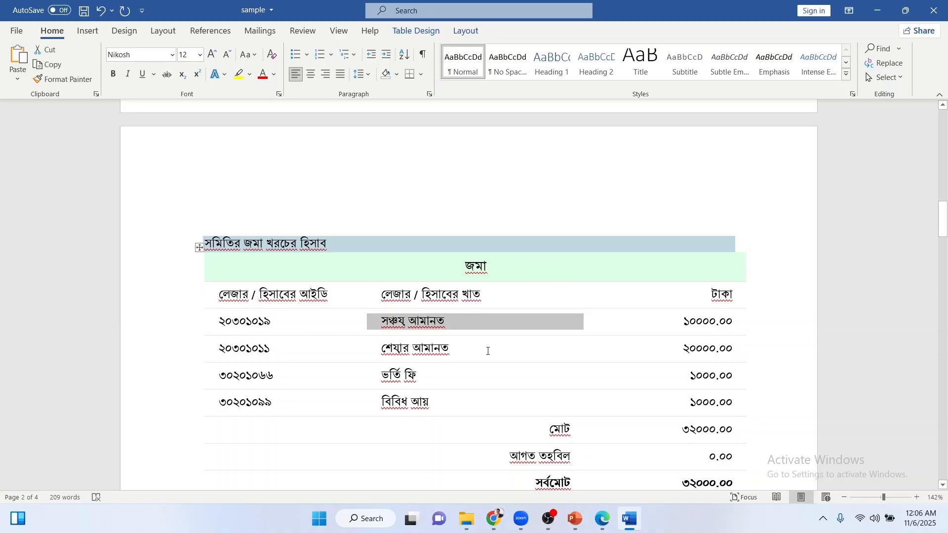
left_click(494, 518)
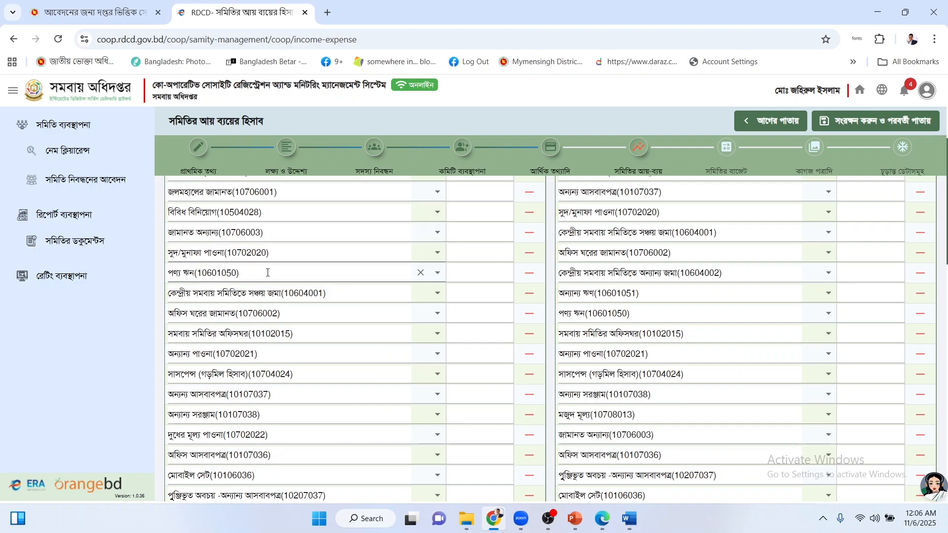
Delete the top deposit rows one by one until শেয়ার আমানত and সঞ্চয় আমানত head the list.
scroll(281, 267, "down", 10)
scroll(299, 304, "down", 2)
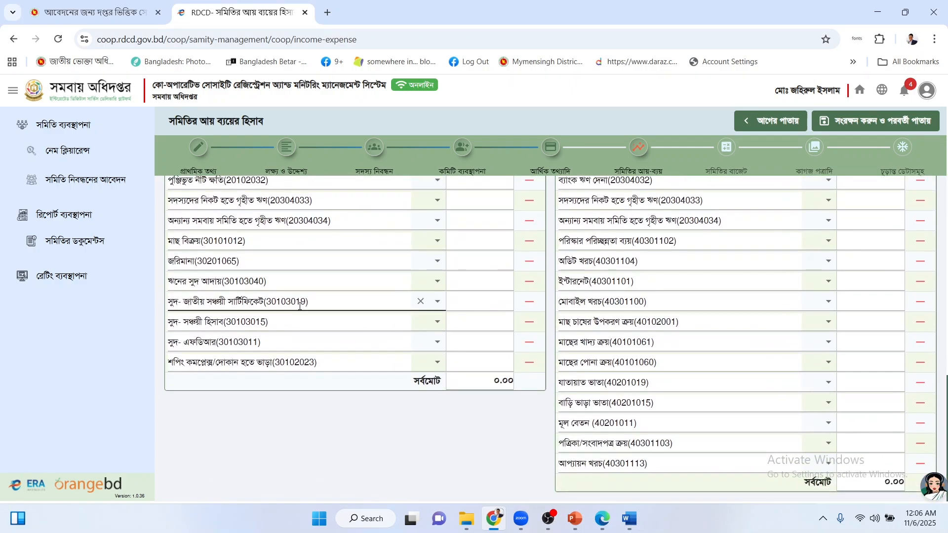
scroll(345, 310, "up", 10)
scroll(365, 315, "up", 1)
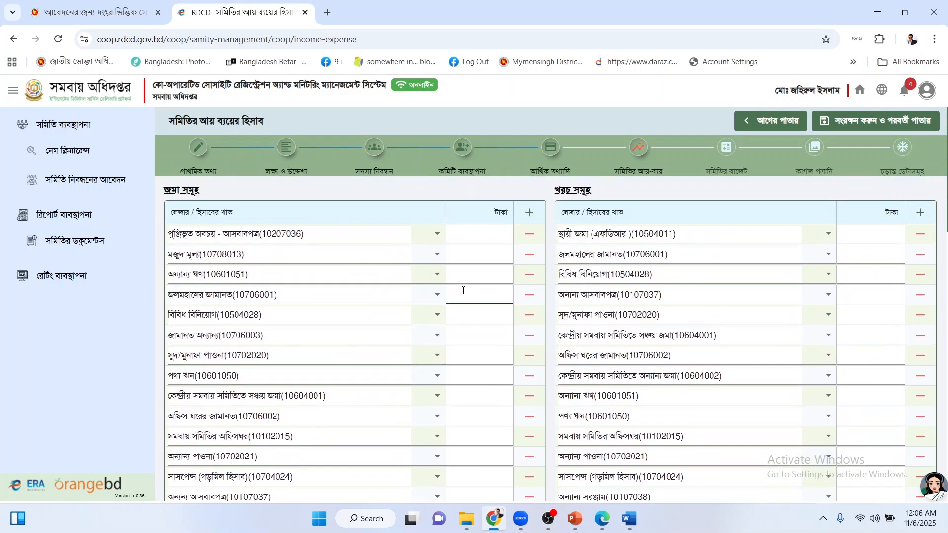
triple_click(529, 241)
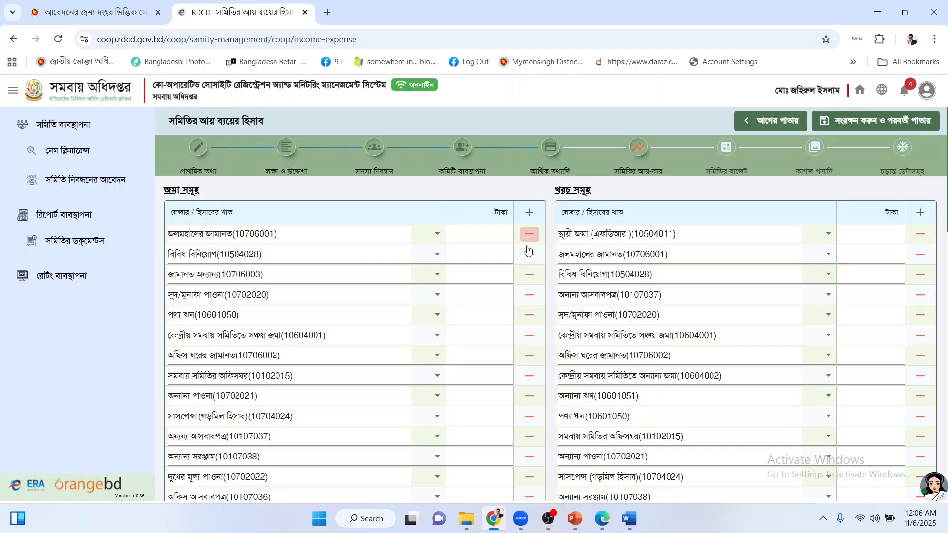
scroll(528, 257, "down", 3)
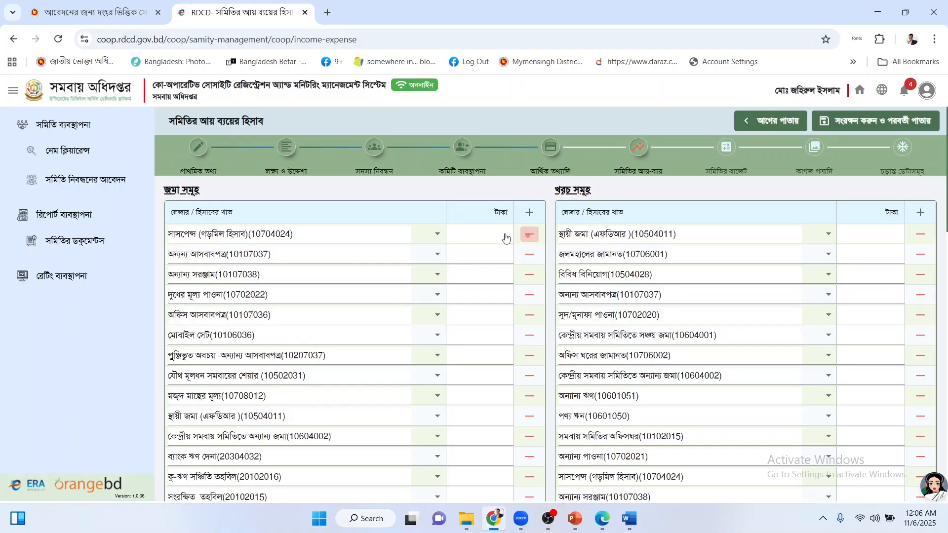
left_click(529, 234)
left_click(529, 235)
left_click(529, 235)
left_click(529, 235)
left_click(529, 235)
left_click(529, 236)
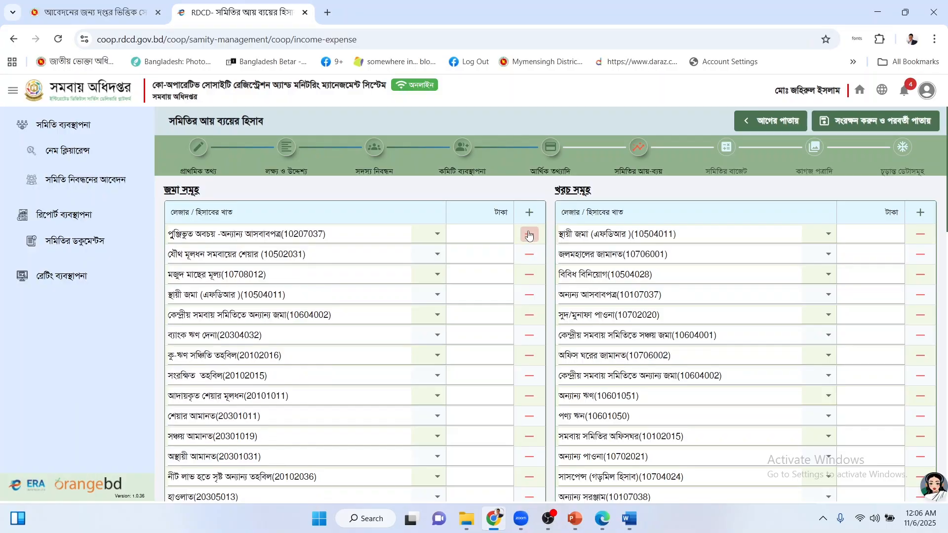
left_click(530, 235)
left_click(529, 235)
left_click(529, 235)
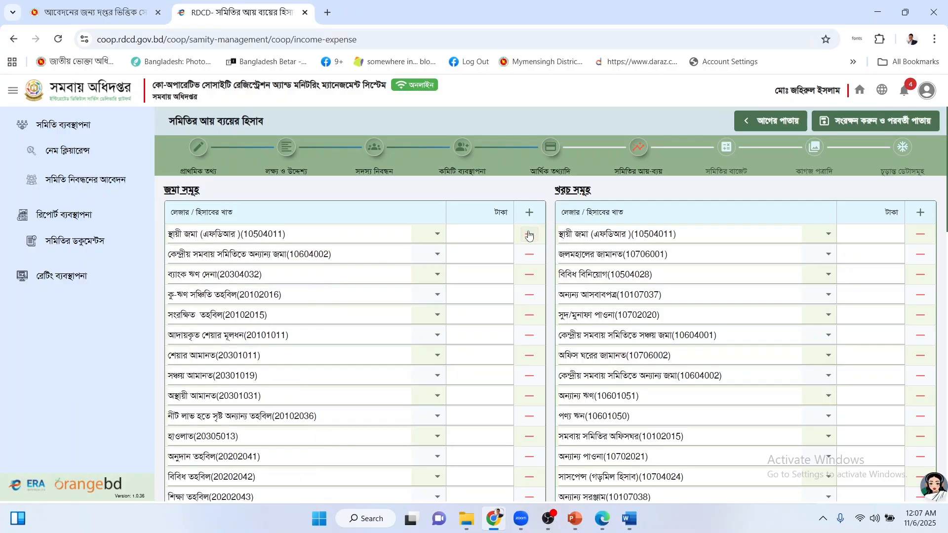
left_click(529, 235)
left_click(529, 235)
left_click(529, 235)
left_click(529, 235)
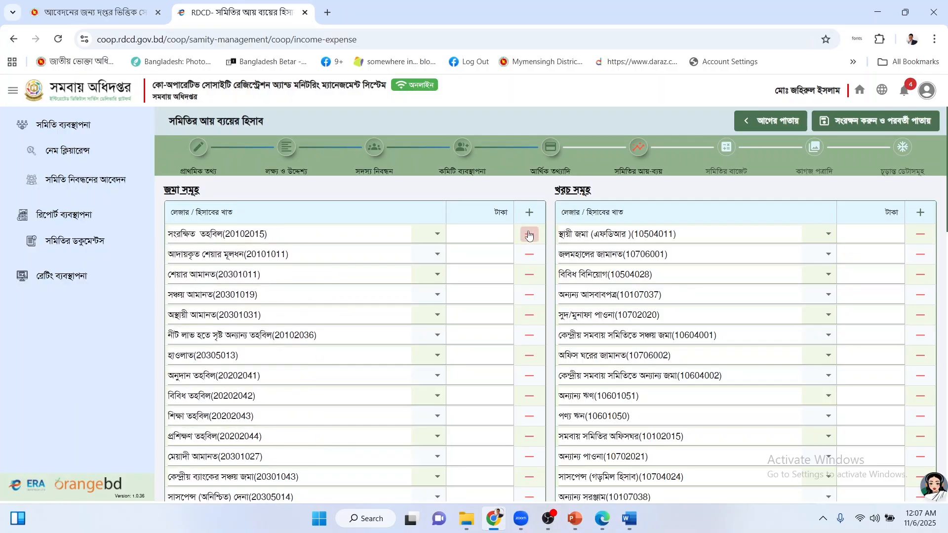
left_click(529, 235)
left_click(529, 235)
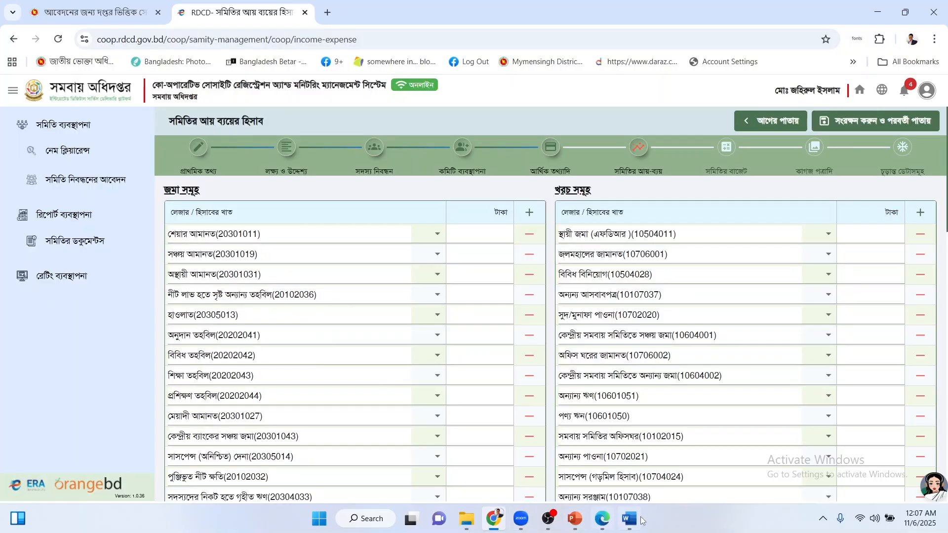
Check the sample amounts, enter 20000 for শেয়ার আমানত and 10000 for সঞ্চয় আমানত, and delete অস্থায়ী আমানত.
mouse_move(629, 518)
left_click(600, 495)
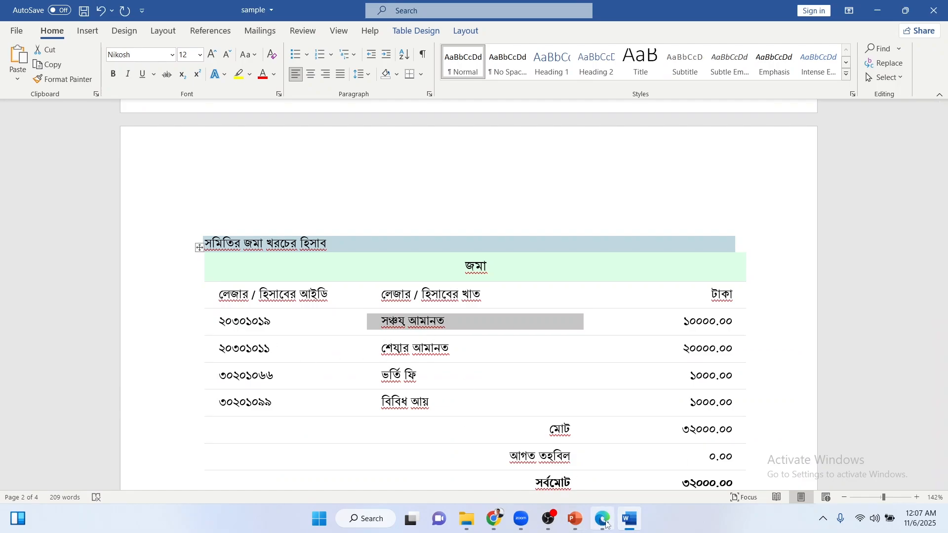
left_click(494, 519)
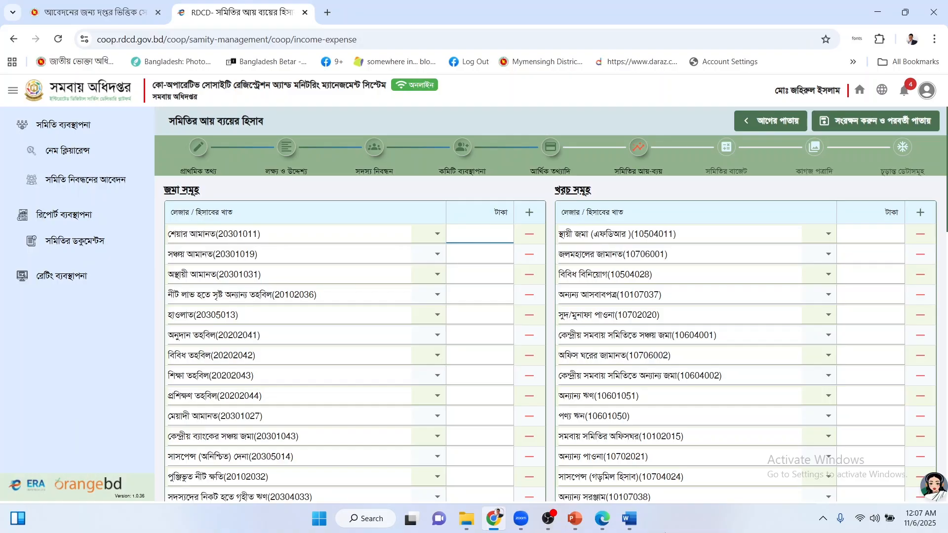
left_click(629, 518)
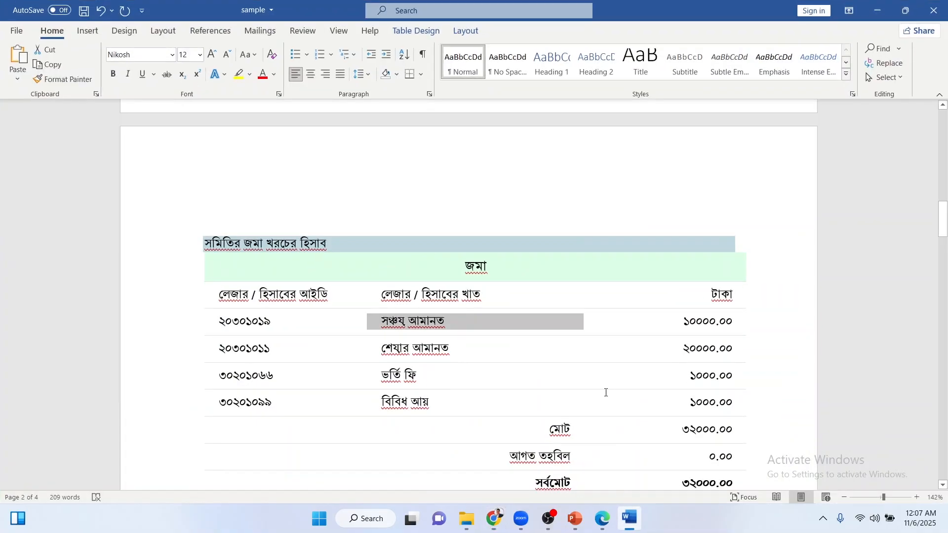
left_click(680, 327)
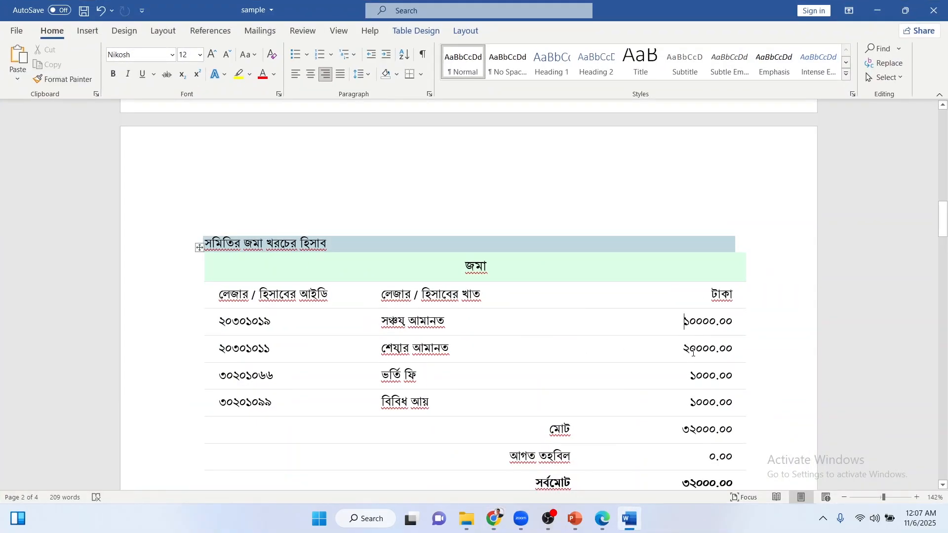
left_click(622, 514)
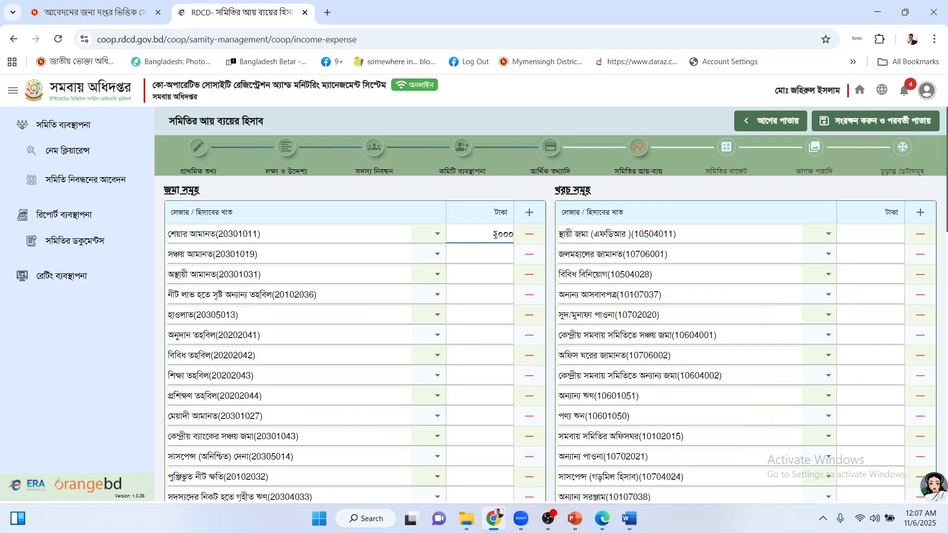
left_click(467, 255)
left_click(529, 275)
Keep deleting the third deposit row until only the two filled rows remain, totalling 30000.00.
left_click(529, 275)
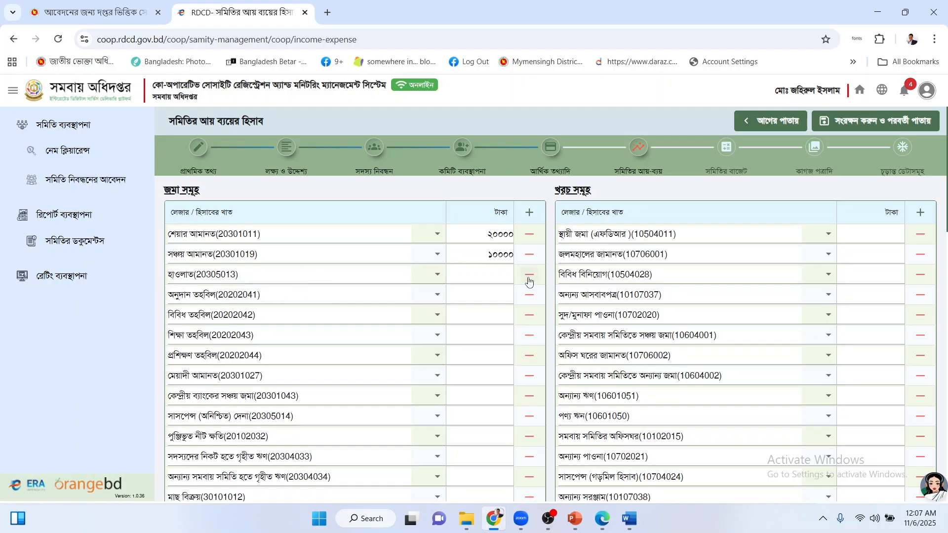
left_click(529, 275)
left_click(529, 275)
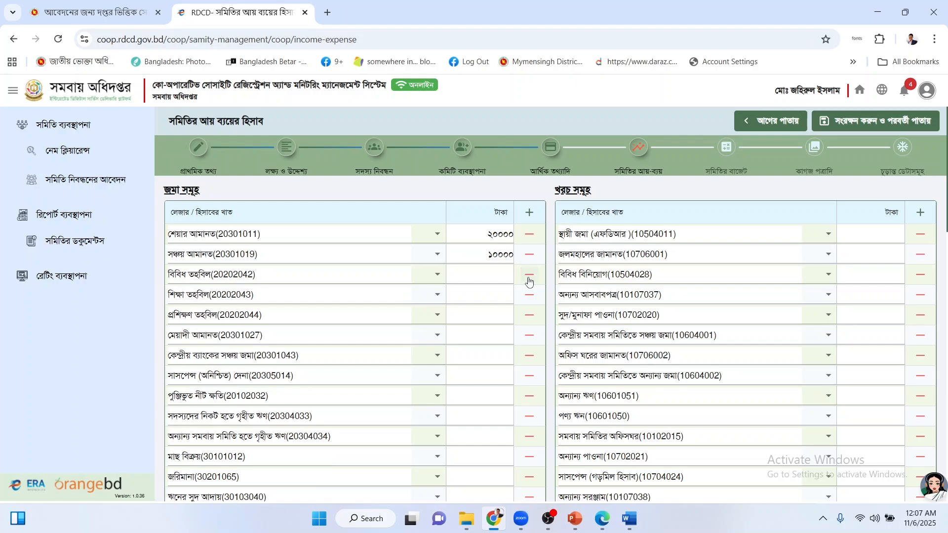
left_click(529, 275)
left_click(529, 275)
left_click(530, 275)
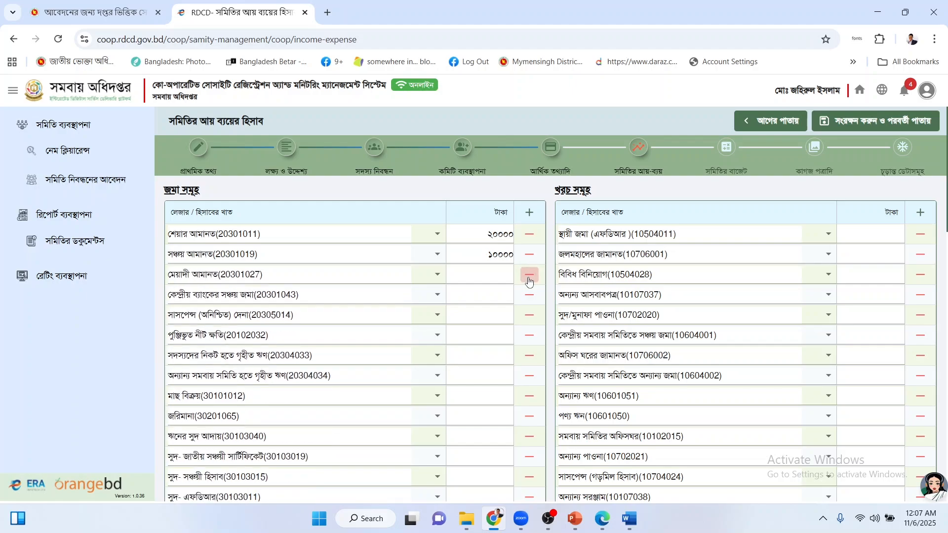
left_click(529, 274)
left_click(529, 275)
left_click(529, 275)
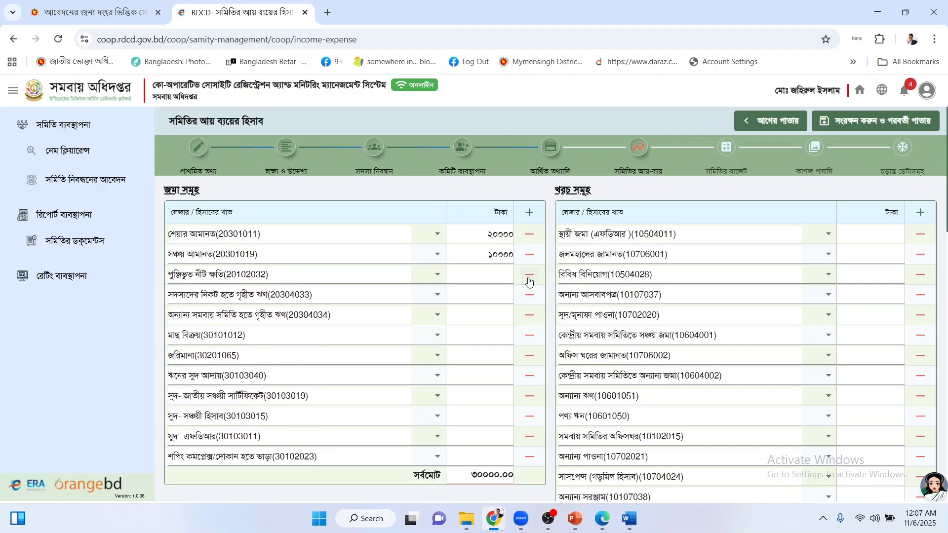
left_click(529, 279)
left_click(528, 280)
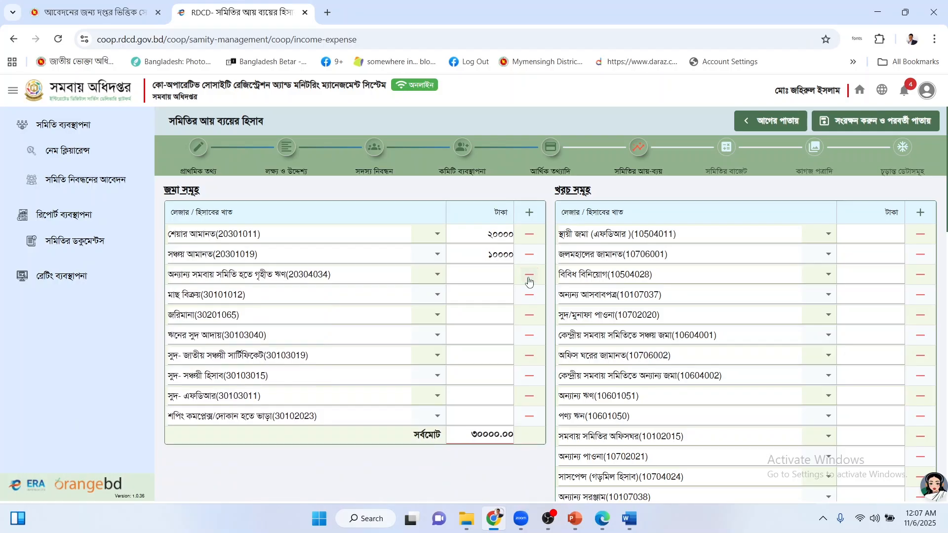
left_click(529, 279)
left_click(529, 279)
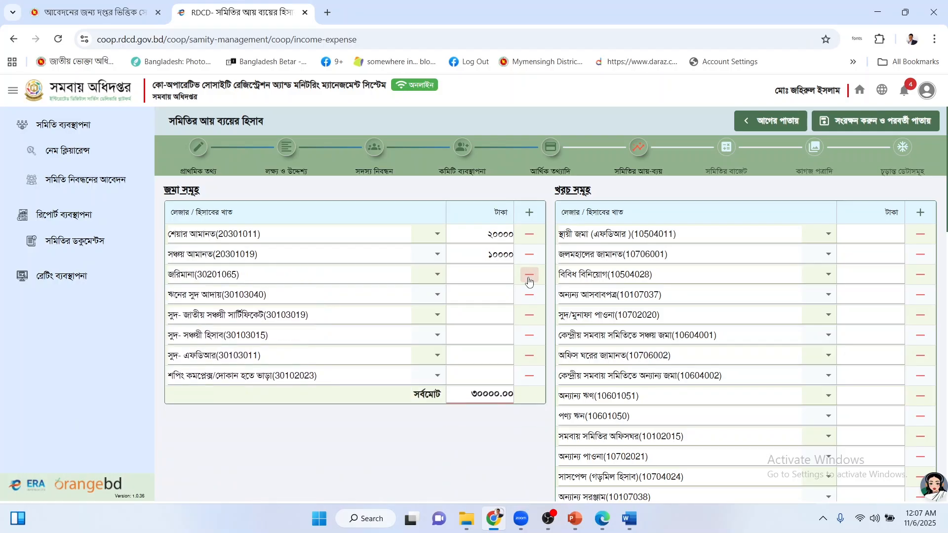
left_click(529, 280)
left_click(528, 279)
left_click(528, 280)
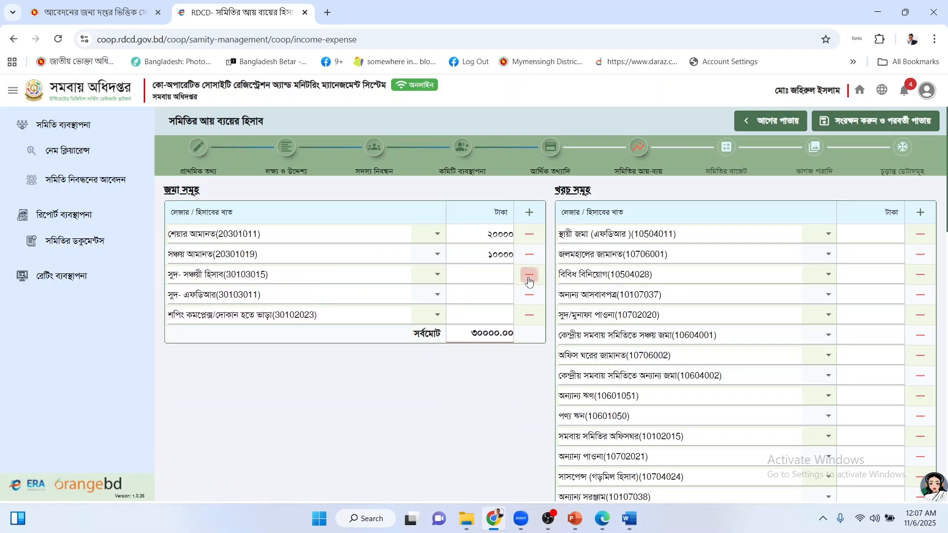
left_click(529, 280)
left_click(528, 279)
left_click(529, 279)
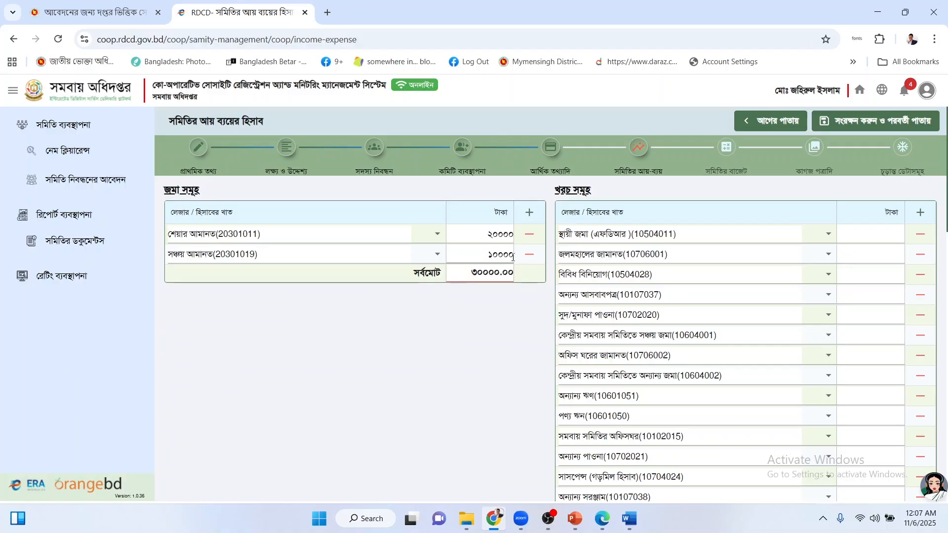
Add a deposit row for ভর্তি ফি (30201066) with an amount of 1000.
left_click(529, 214)
left_click(307, 275)
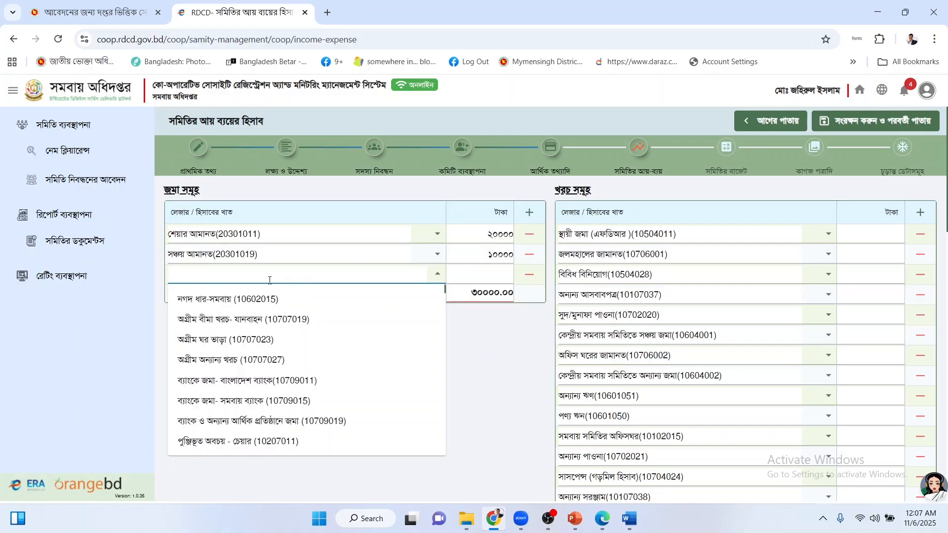
left_click(629, 519)
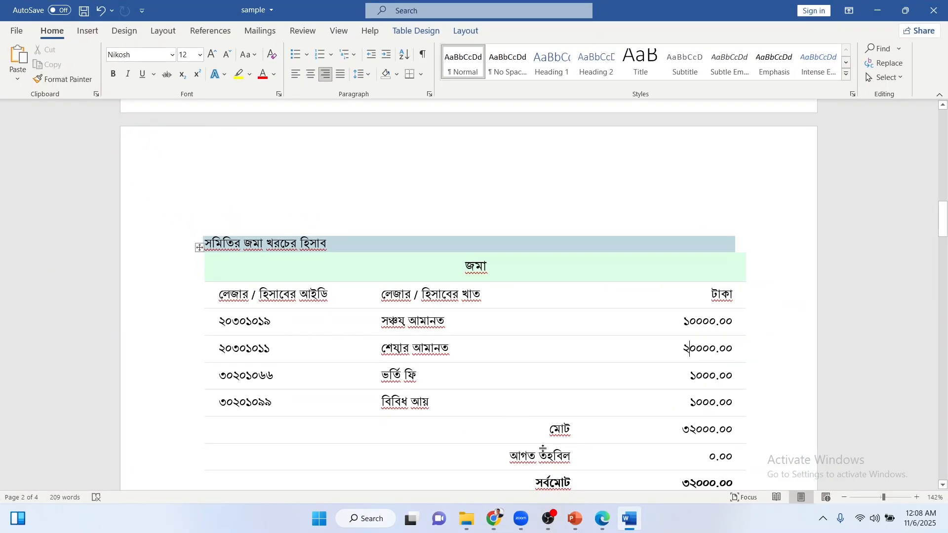
left_click(629, 519)
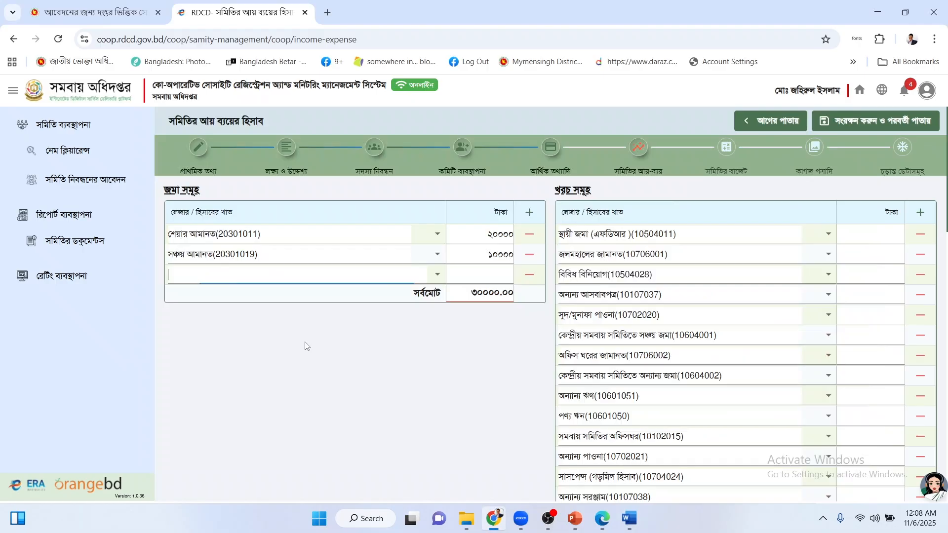
left_click(243, 274)
type("v")
key("BackSpace")
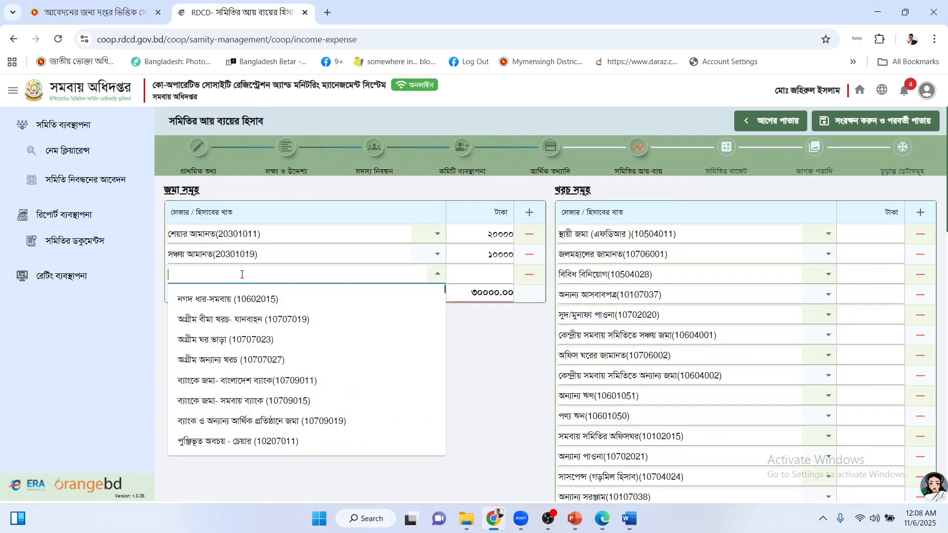
type("vorrt")
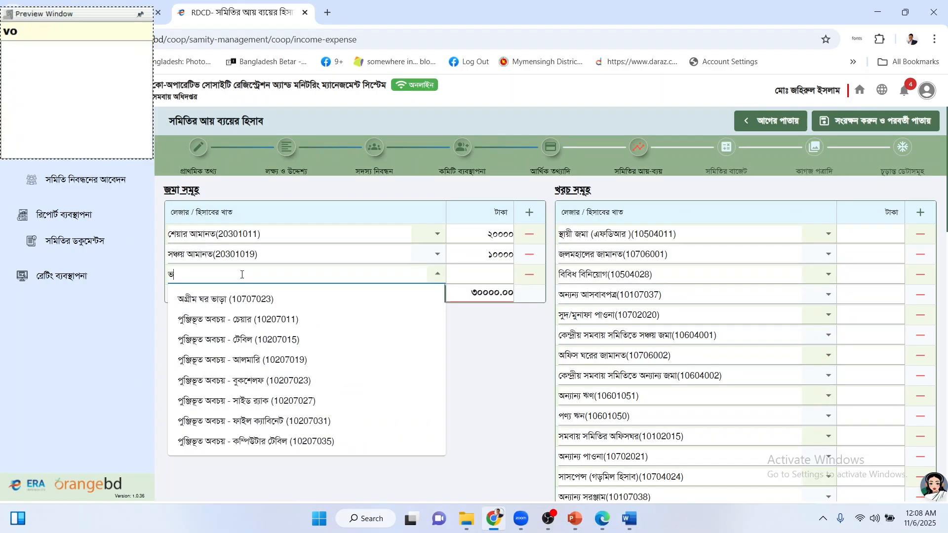
type("i")
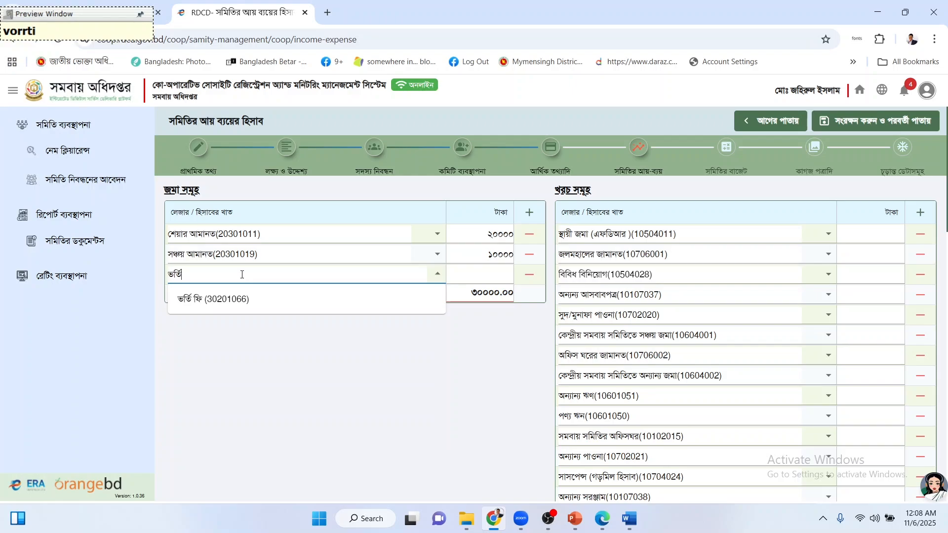
left_click(244, 299)
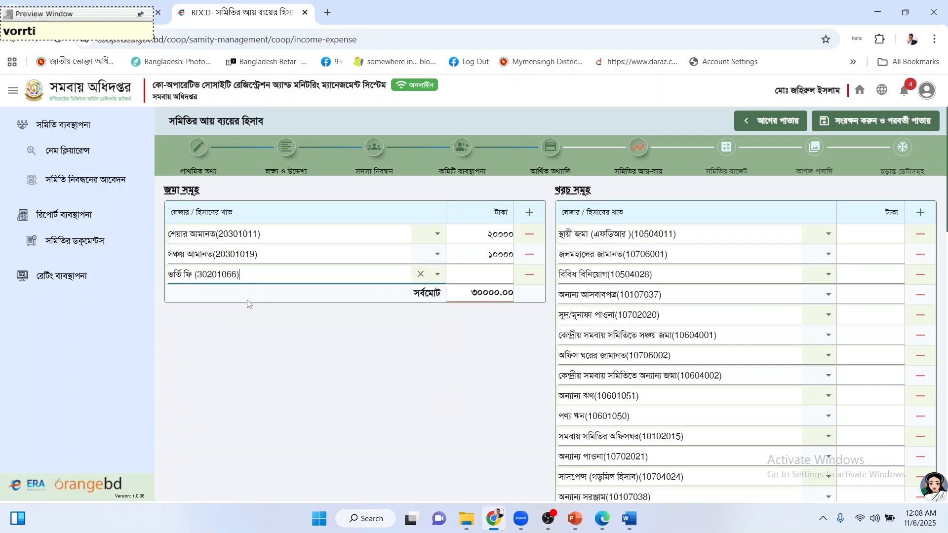
left_click(469, 277)
left_click(629, 519)
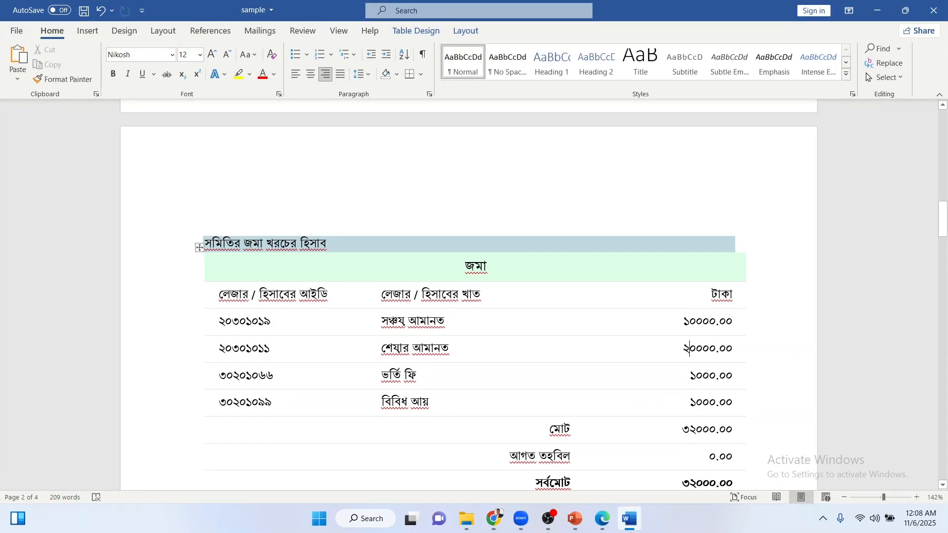
left_click(631, 519)
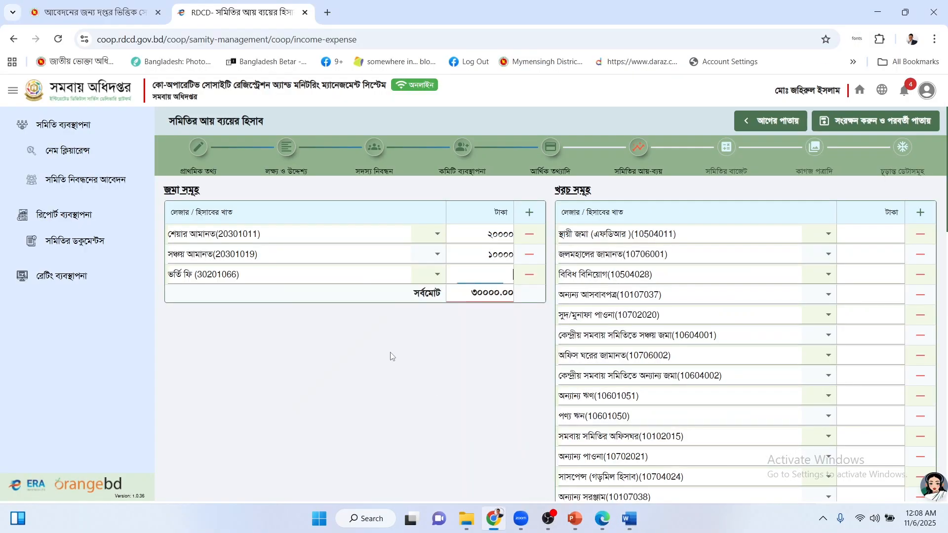
type("100")
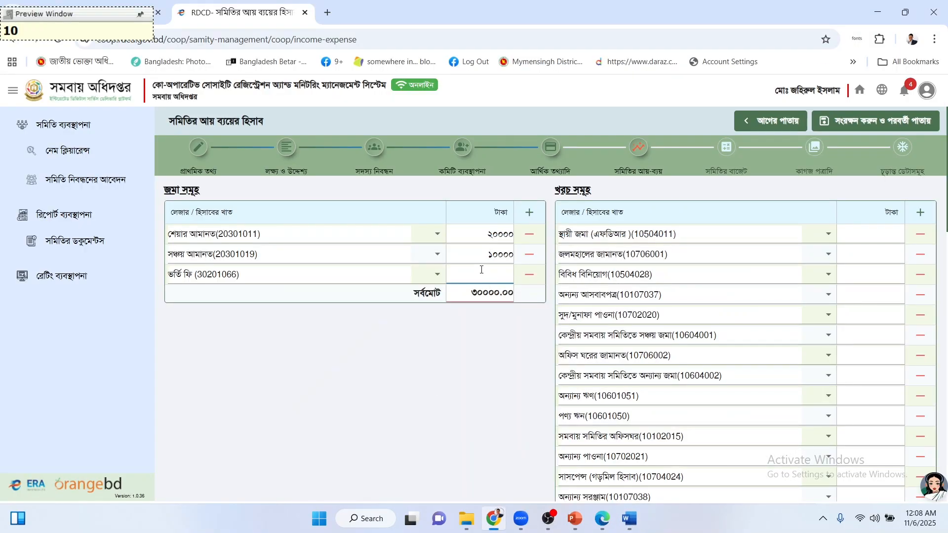
type("0")
Add a second deposit row for বিবিধ আয়(30201099) at 1000, bringing deposits to 32000.00.
left_click(529, 212)
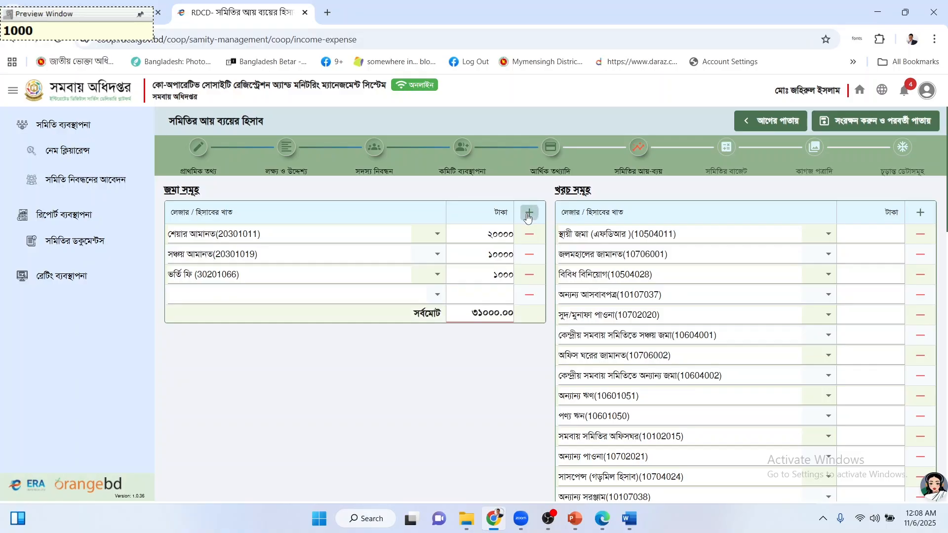
left_click(629, 519)
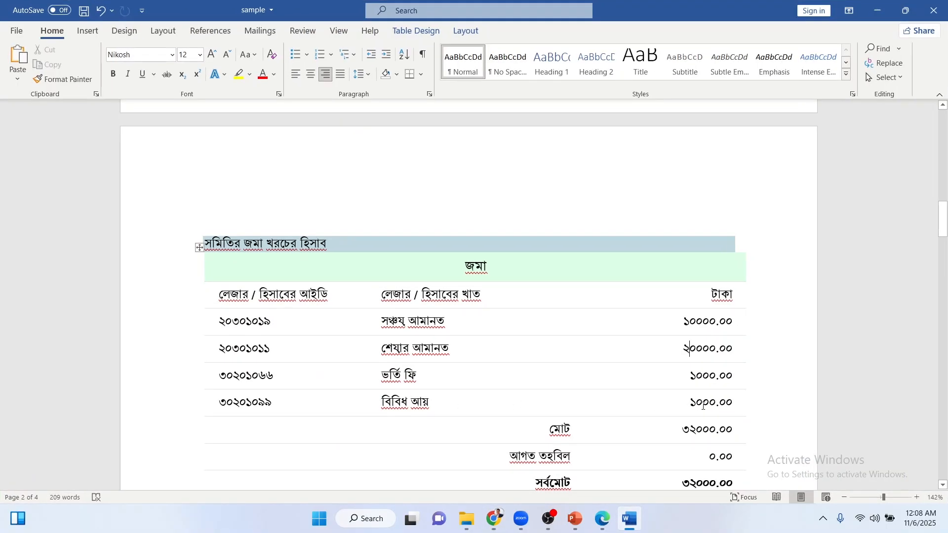
key("alt+Tab")
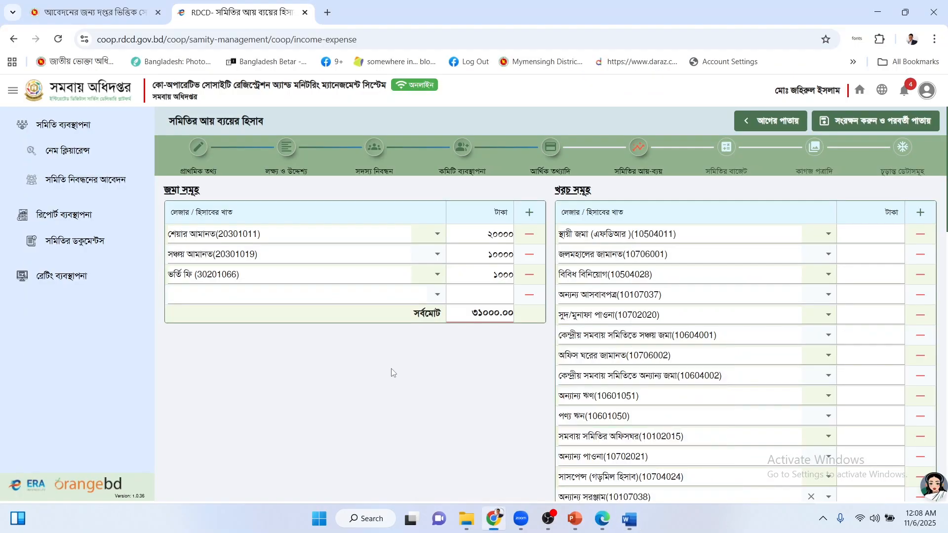
left_click(268, 297)
type("bibd")
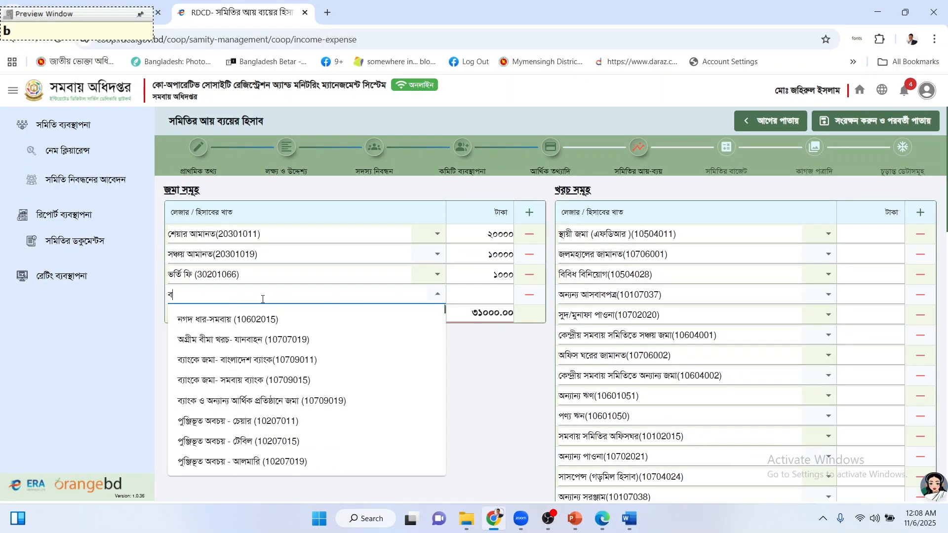
type("h")
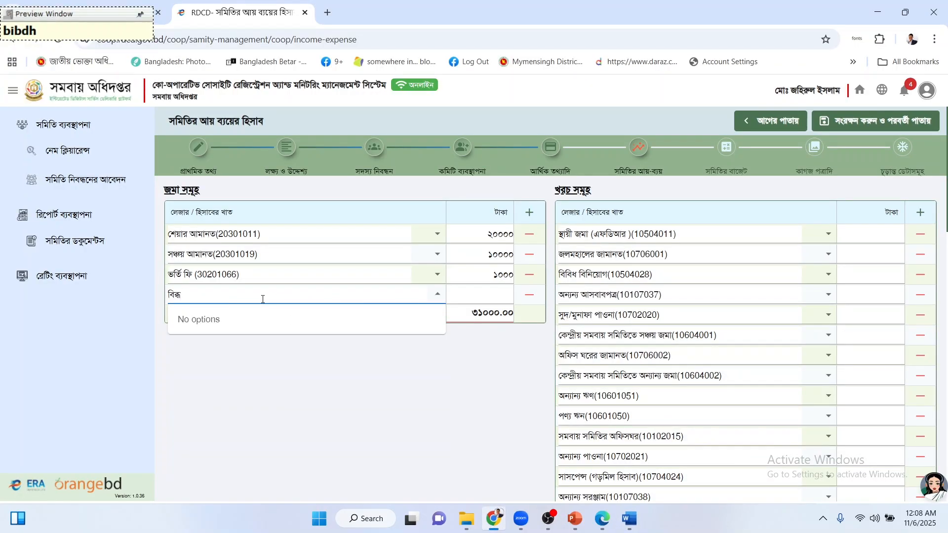
key("BackSpace")
key("BackSpace")
type("idh")
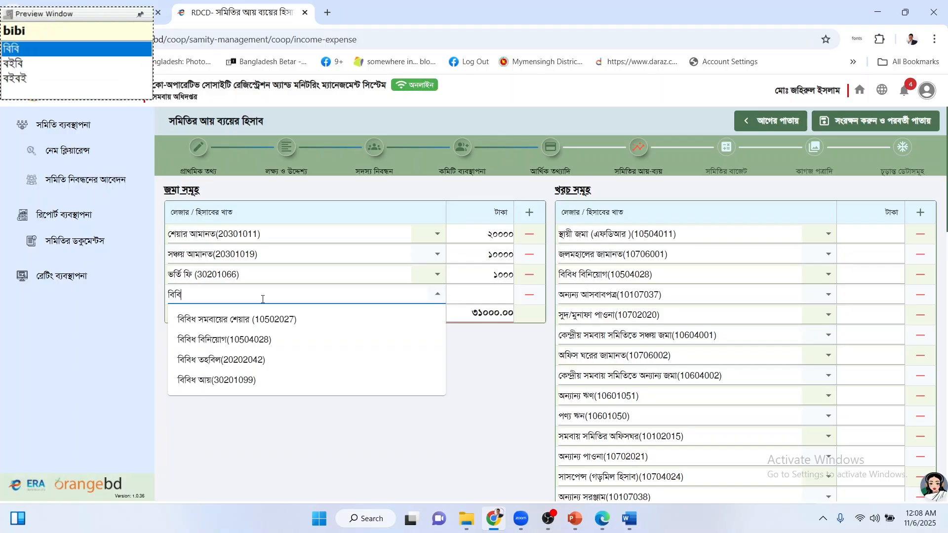
left_click(252, 382)
left_click(465, 295)
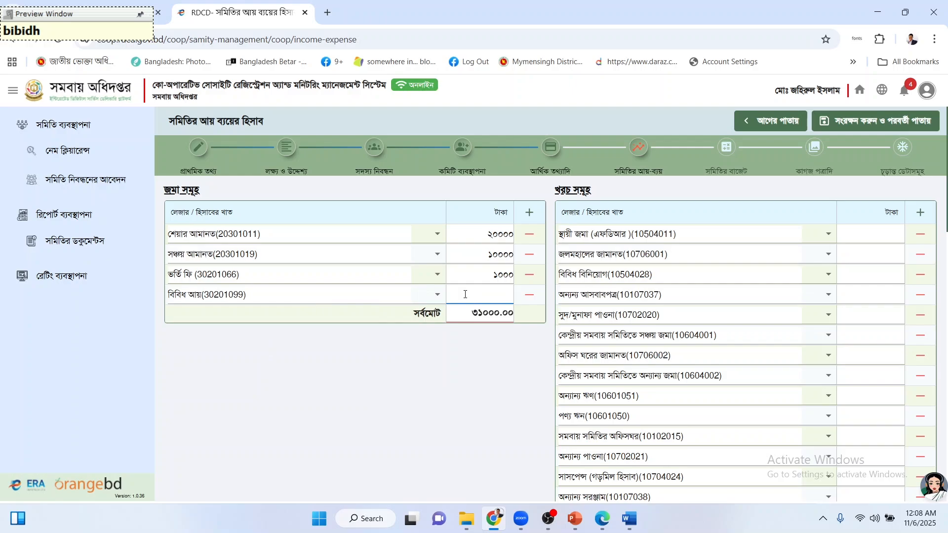
type("1000")
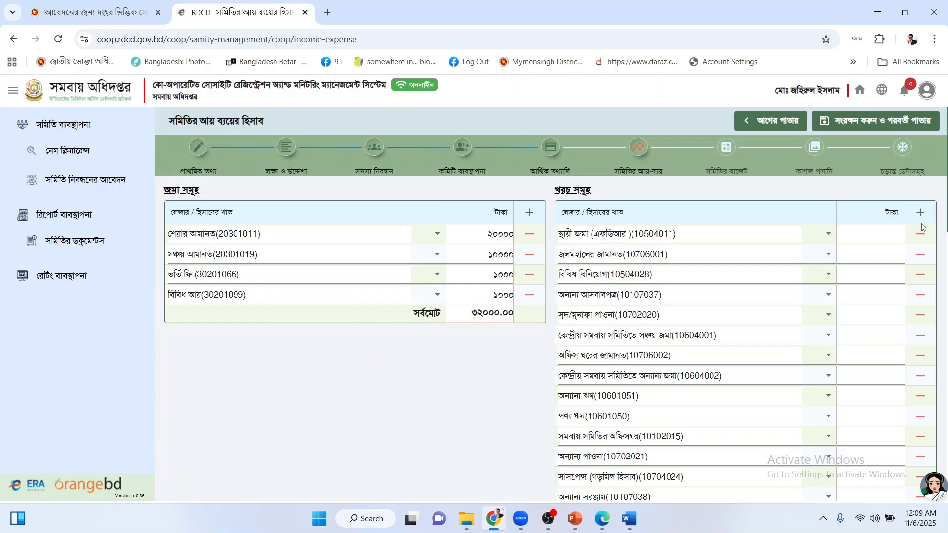
Delete the pre-filled expense rows from the top, leaving four heads ending at আপ্যায়ন খরচ(40301113).
scroll(848, 286, "down", 1)
scroll(848, 286, "down", 2)
scroll(847, 289, "up", 4)
left_click(919, 234)
left_click(919, 234)
left_click(920, 234)
left_click(920, 234)
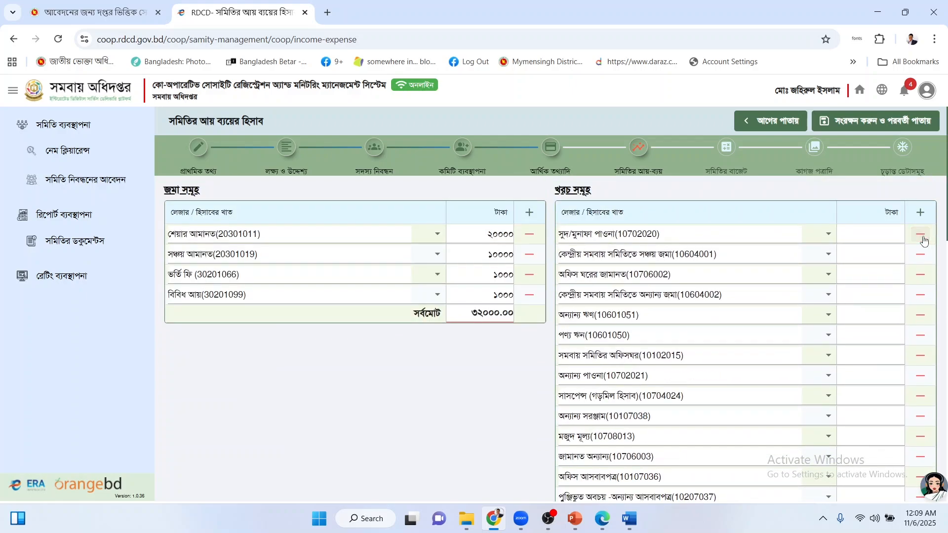
left_click(920, 233)
left_click(920, 234)
left_click(920, 234)
left_click(920, 234)
left_click(920, 234)
left_click(920, 234)
left_click(920, 233)
left_click(920, 234)
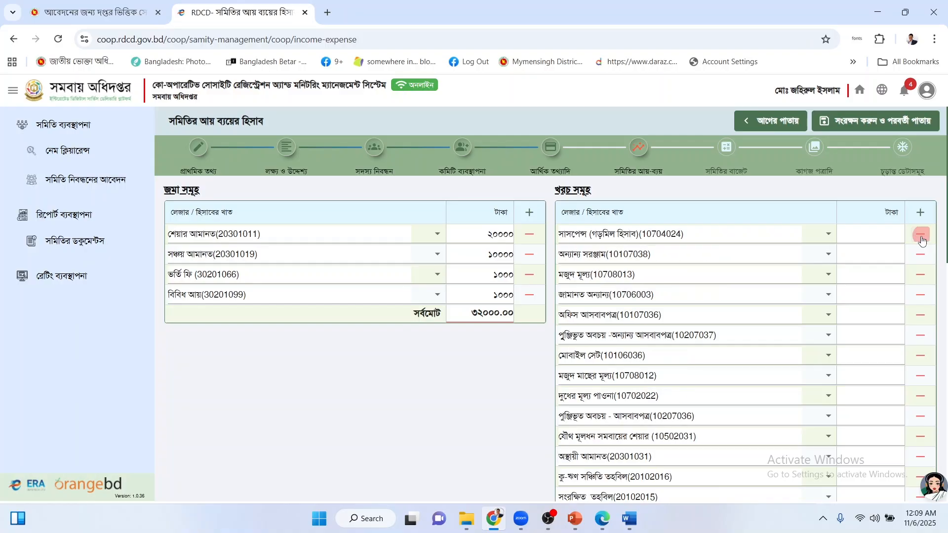
left_click(919, 233)
left_click(920, 234)
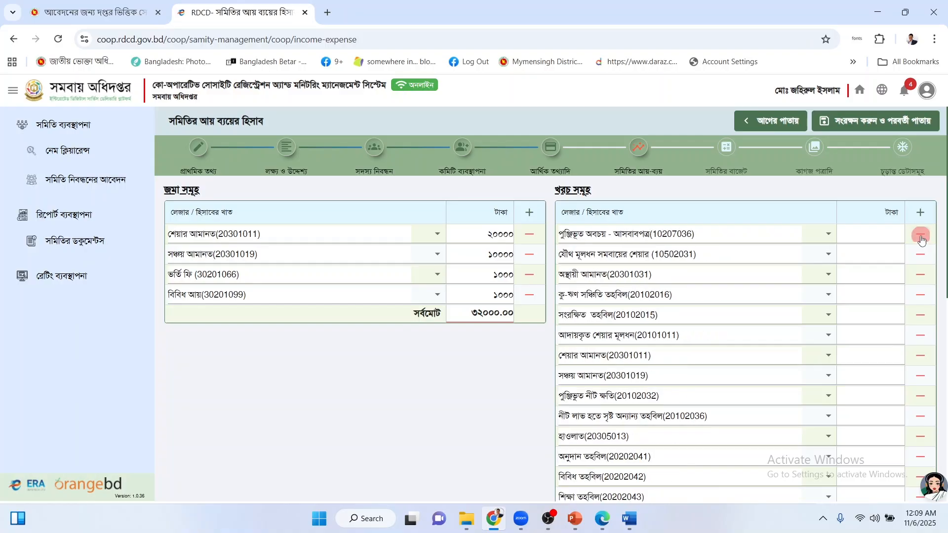
left_click(920, 234)
left_click(920, 234)
left_click(920, 234)
left_click(920, 234)
left_click(920, 234)
left_click(920, 234)
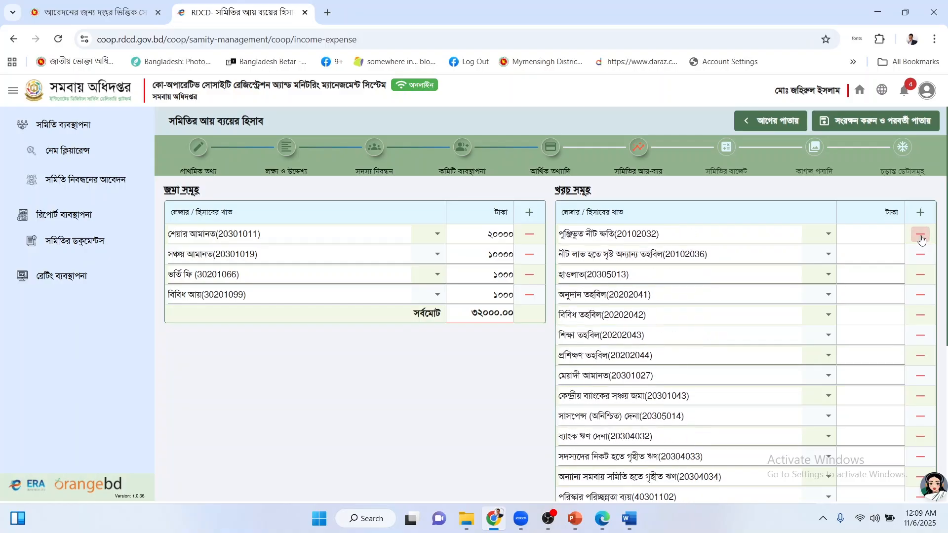
left_click(920, 234)
left_click(920, 234)
left_click(920, 234)
left_click(920, 234)
left_click(920, 235)
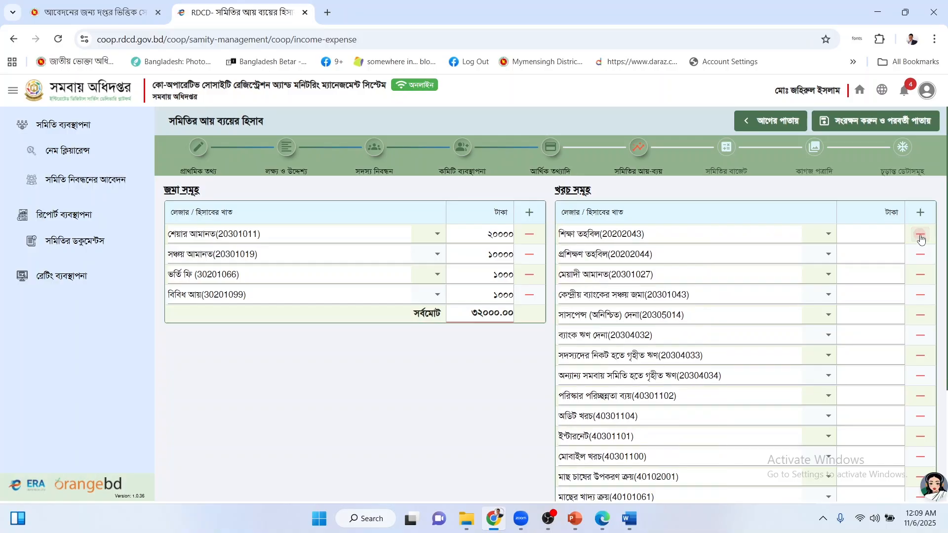
left_click(920, 235)
left_click(919, 235)
left_click(920, 235)
left_click(920, 235)
left_click(920, 234)
left_click(920, 235)
left_click(920, 235)
left_click(920, 235)
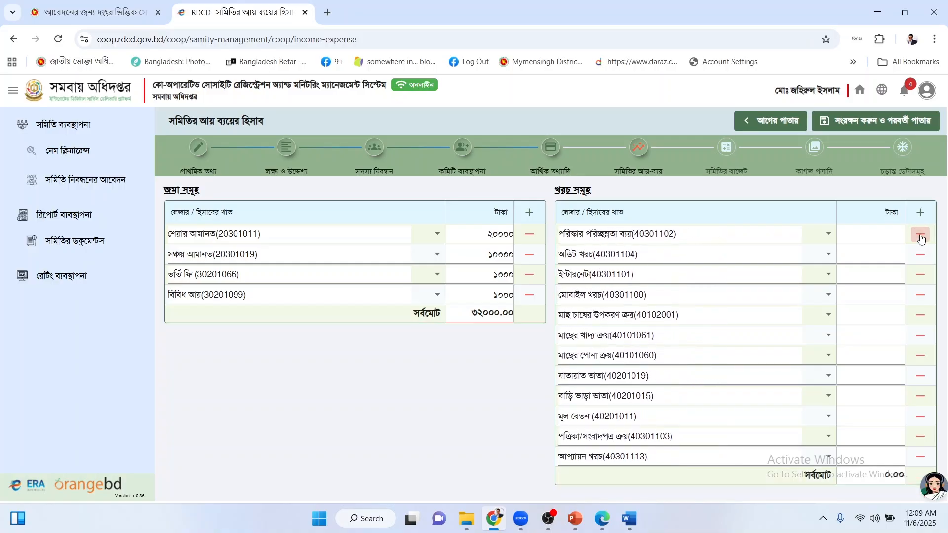
left_click(920, 235)
left_click(920, 235)
left_click(919, 235)
left_click(920, 235)
left_click(920, 235)
left_click(920, 235)
left_click(920, 235)
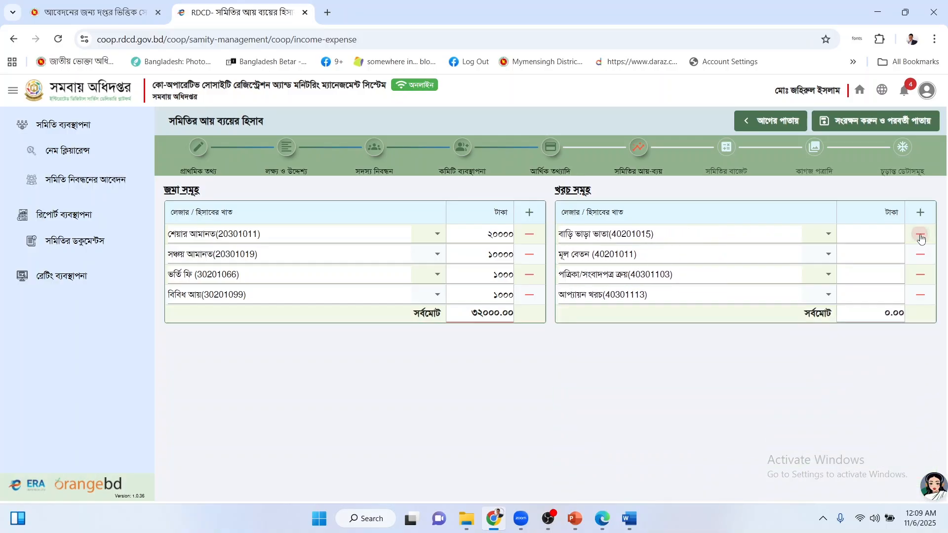
left_click(920, 235)
left_click(920, 235)
left_click(920, 235)
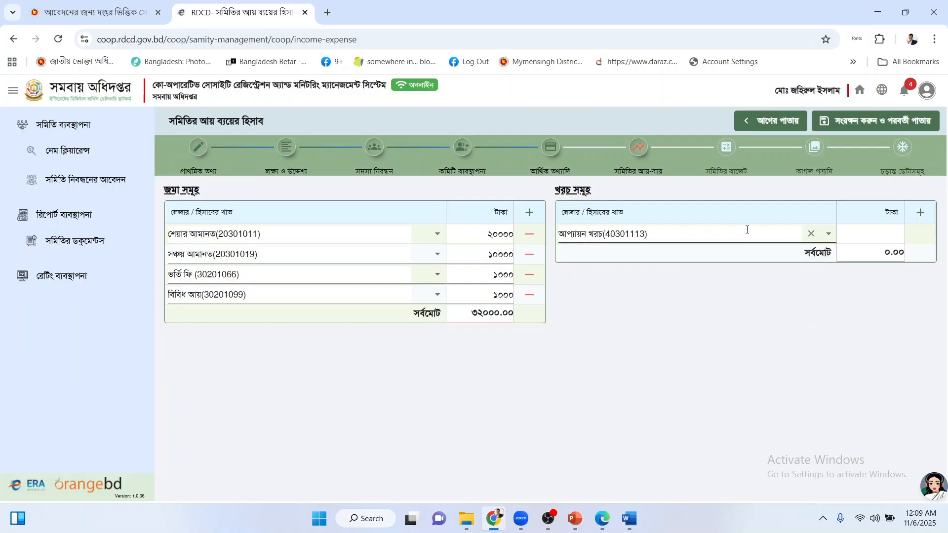
Set the first expense row's ledger to আপ্যায়ন খরচ(40301113), copying the name from the Word sample.
left_click(810, 234)
left_click(711, 235)
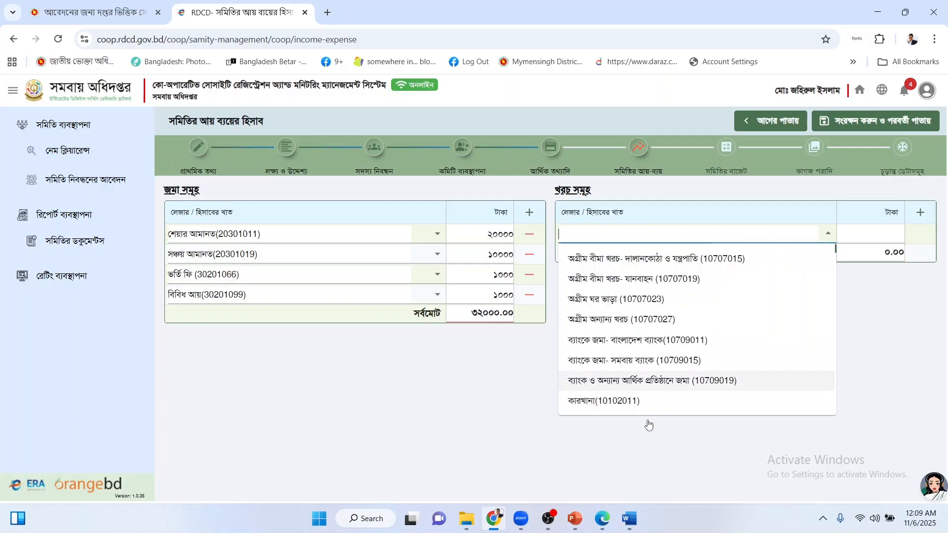
left_click(625, 524)
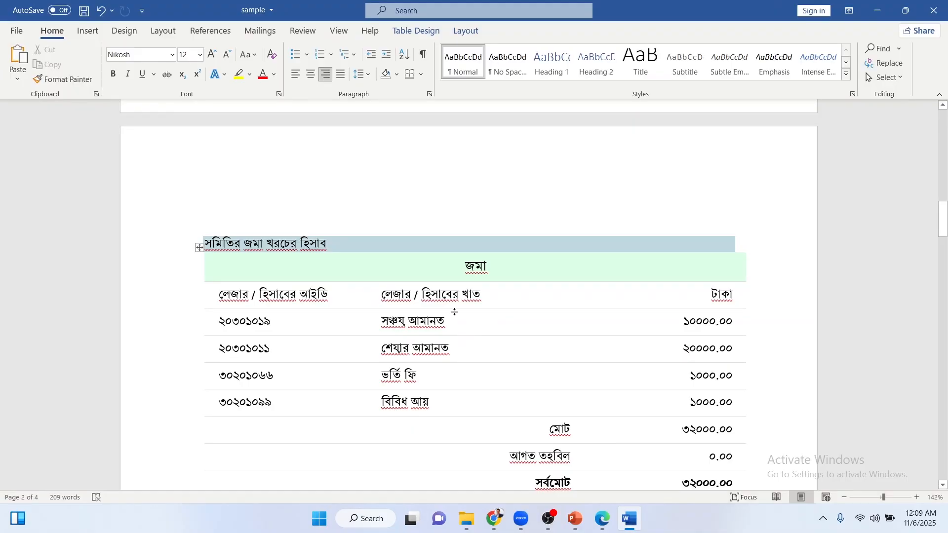
scroll(454, 312, "down", 6)
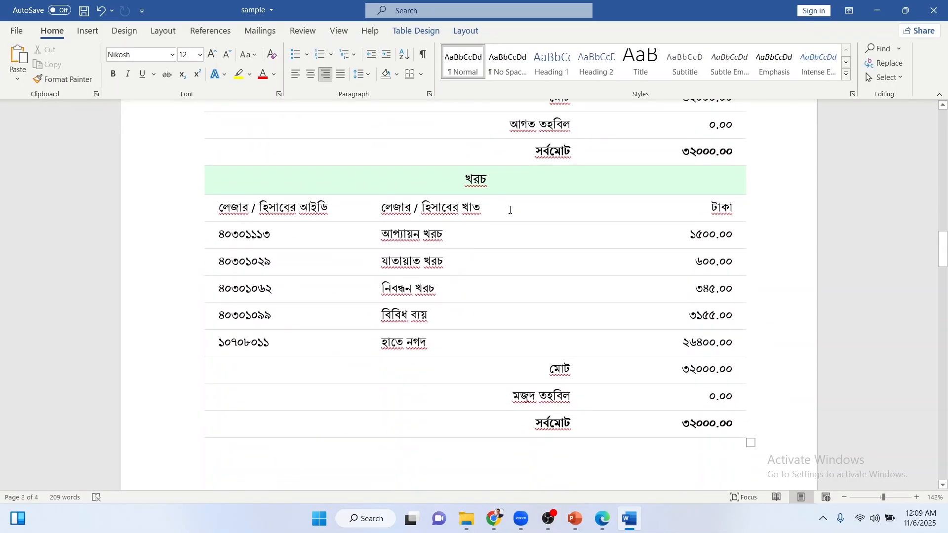
left_click(381, 235)
key("shift+End")
key("ctrl+c")
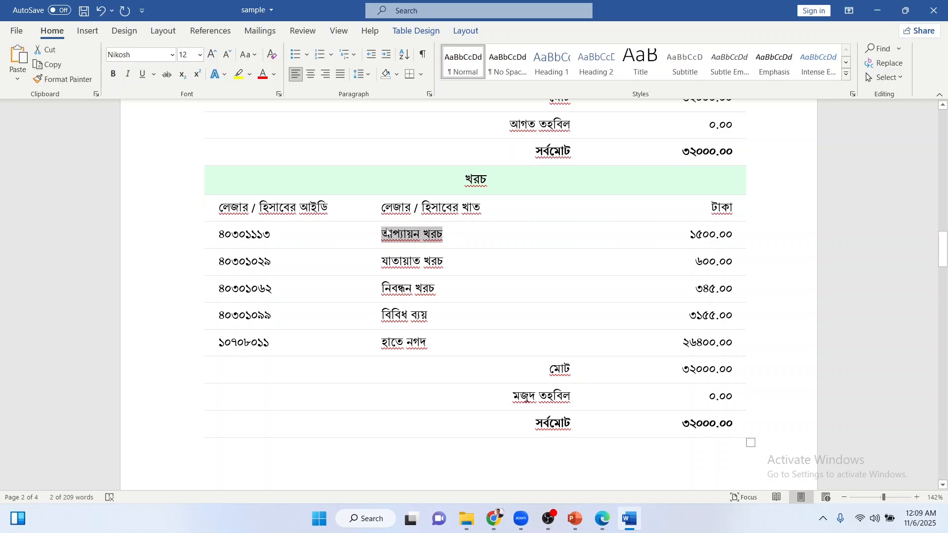
left_click(629, 518)
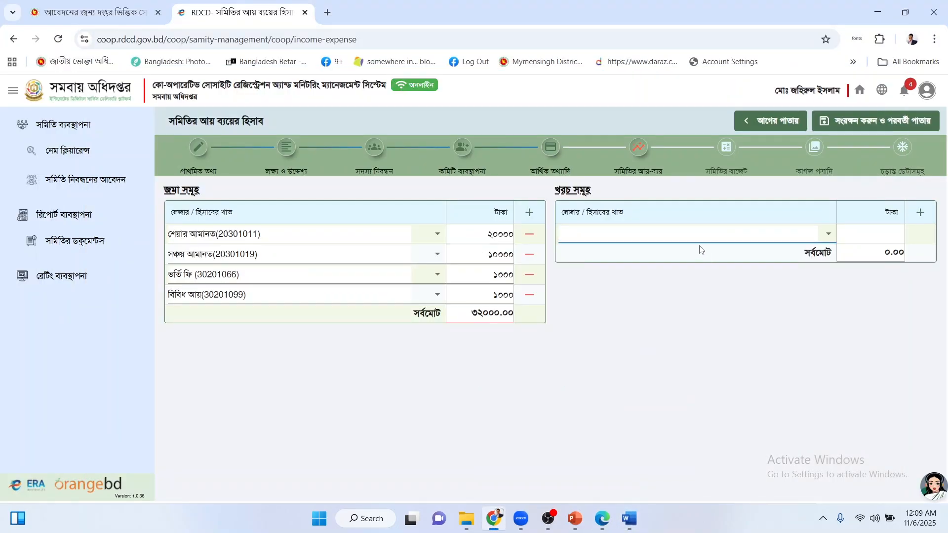
key("ctrl+v")
left_click(635, 256)
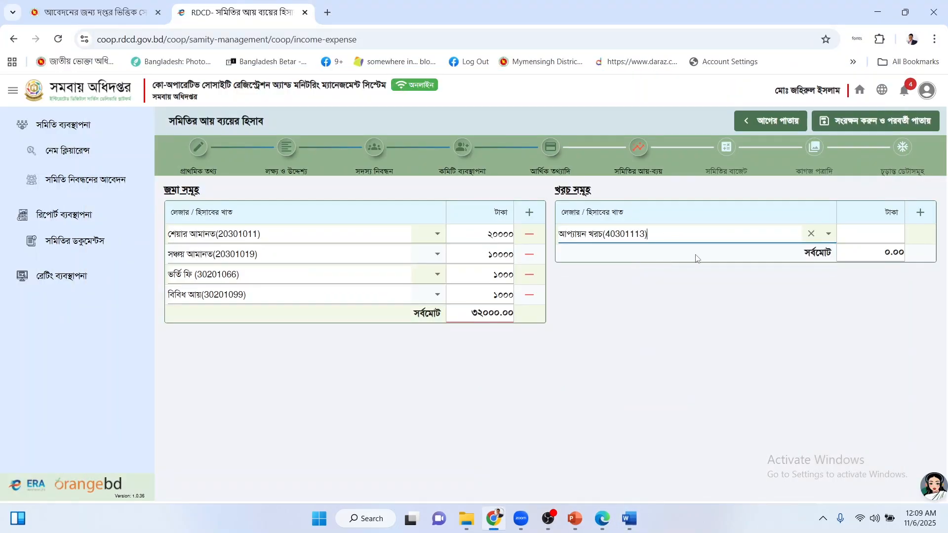
Enter 1500 as the আপ্যায়ন খরচ amount and add two blank expense rows.
left_click(629, 519)
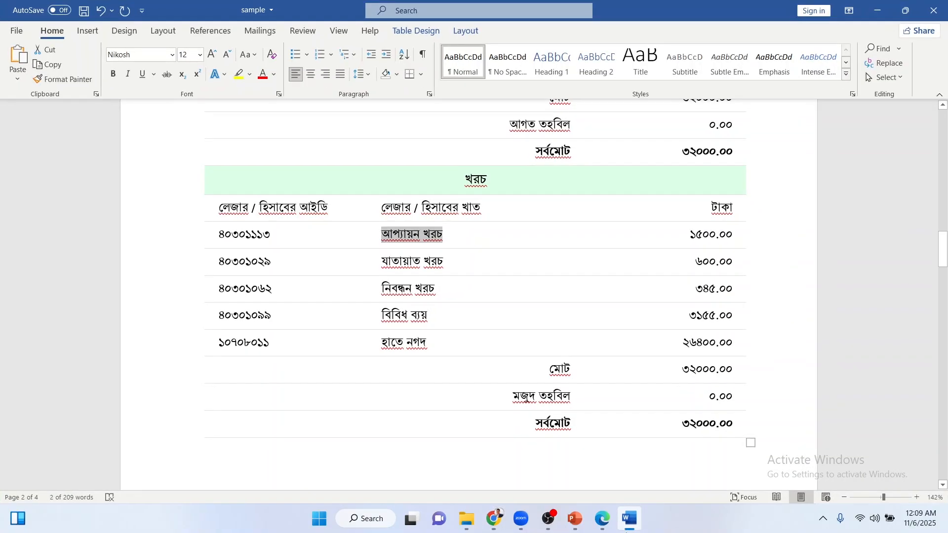
left_click(629, 518)
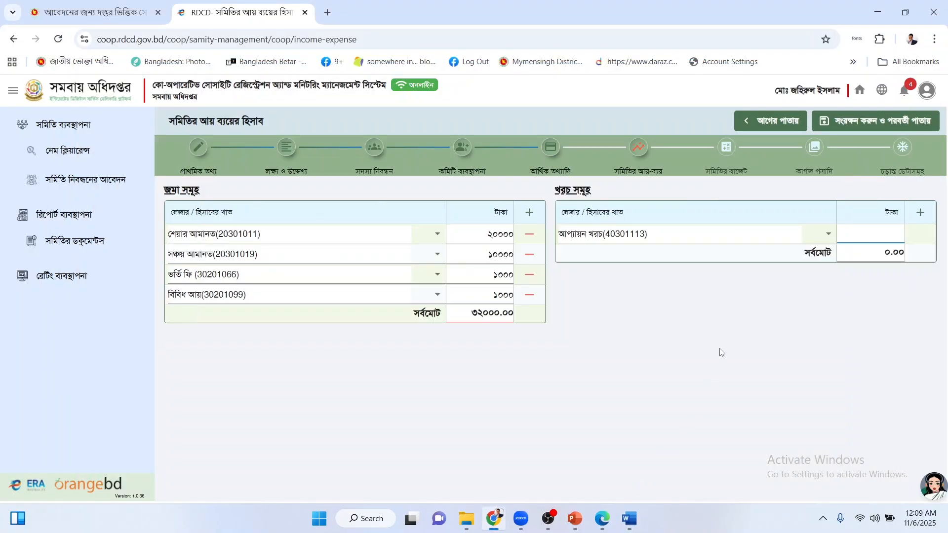
type("1500")
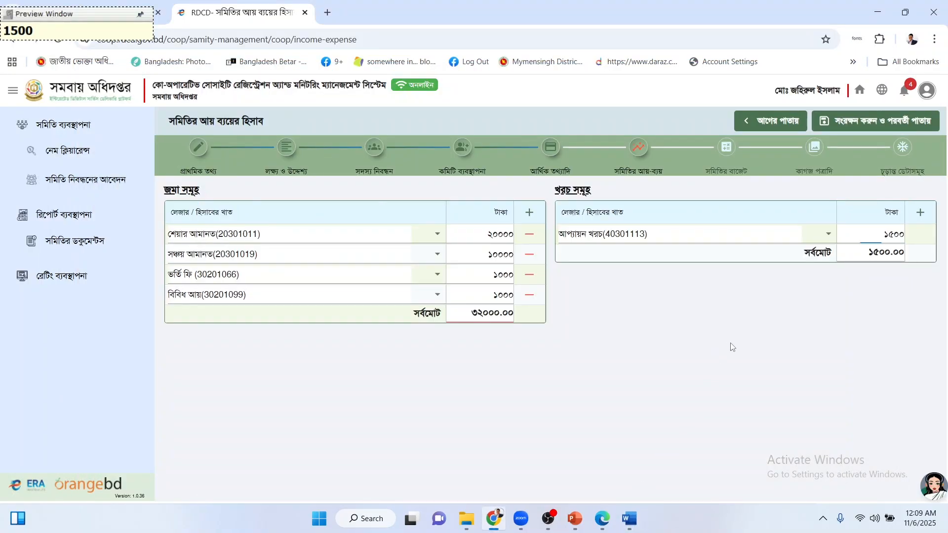
left_click(920, 212)
left_click(920, 212)
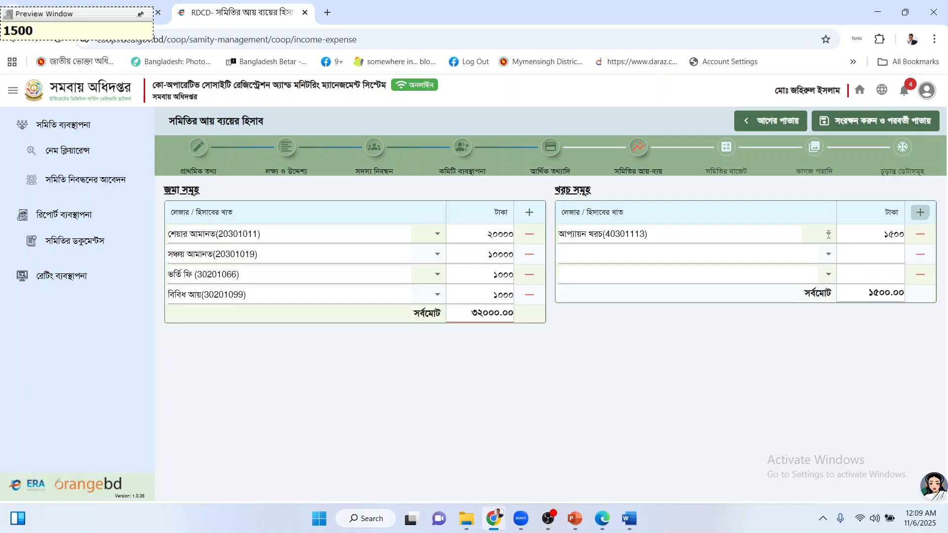
Look up the next expense entry, যাতায়াত খরচ, in the Word sample for the second row.
left_click(641, 254)
left_click(629, 518)
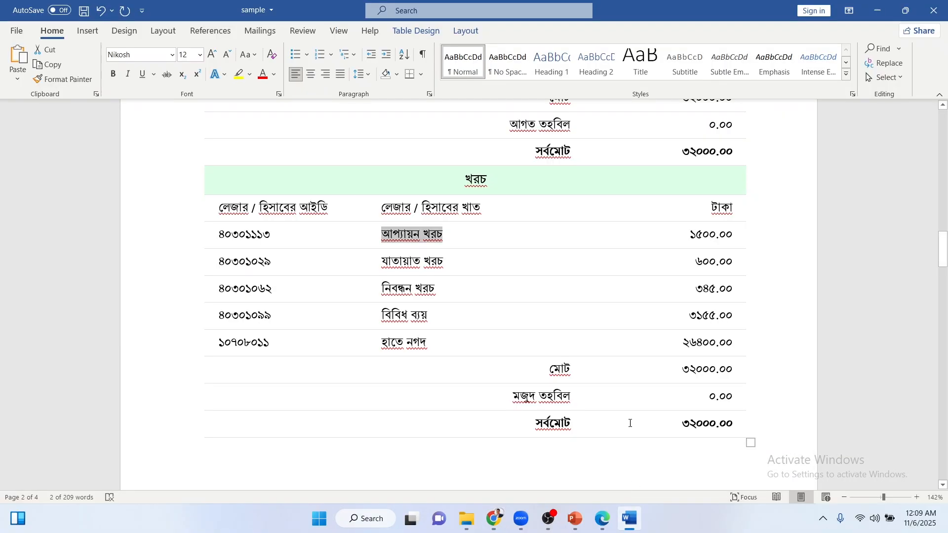
left_click_drag(444, 267, 390, 260)
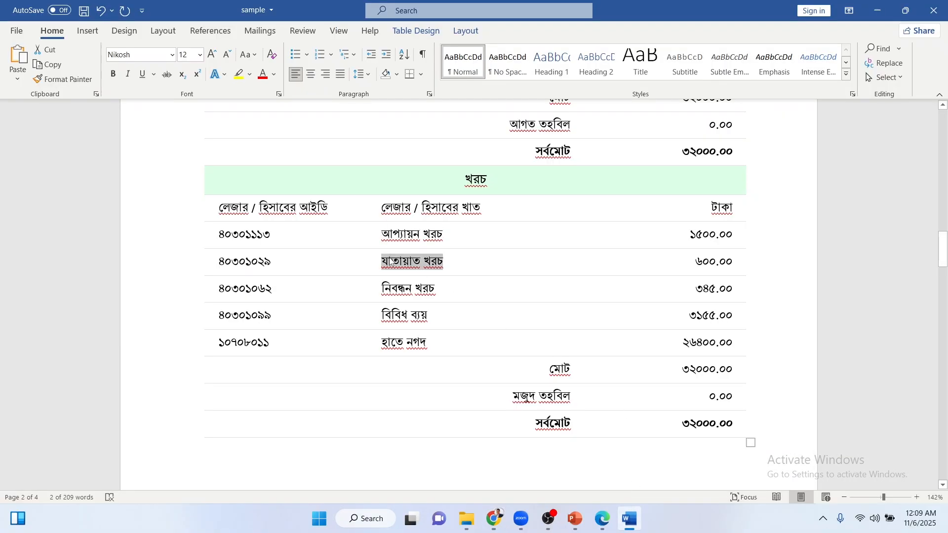
left_click(390, 258)
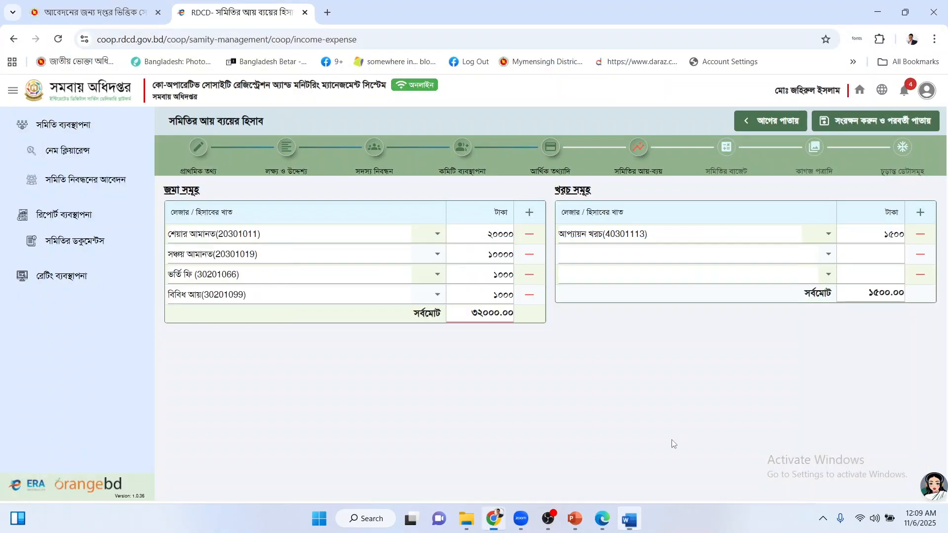
left_click(629, 518)
Fill the second expense row with যাতায়াত খরচ (40301029) at 600.
left_click(646, 255)
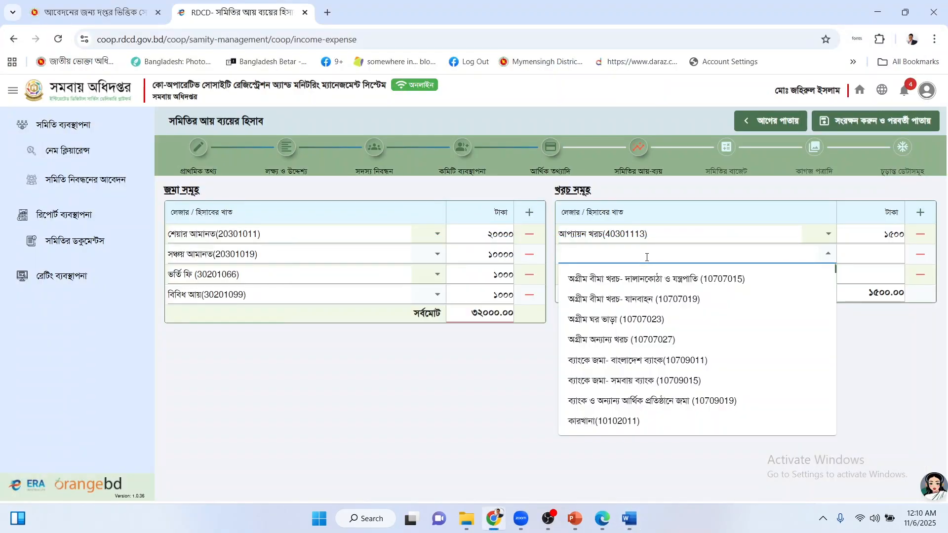
key("ctrl+v")
left_click_drag(622, 254, 562, 253)
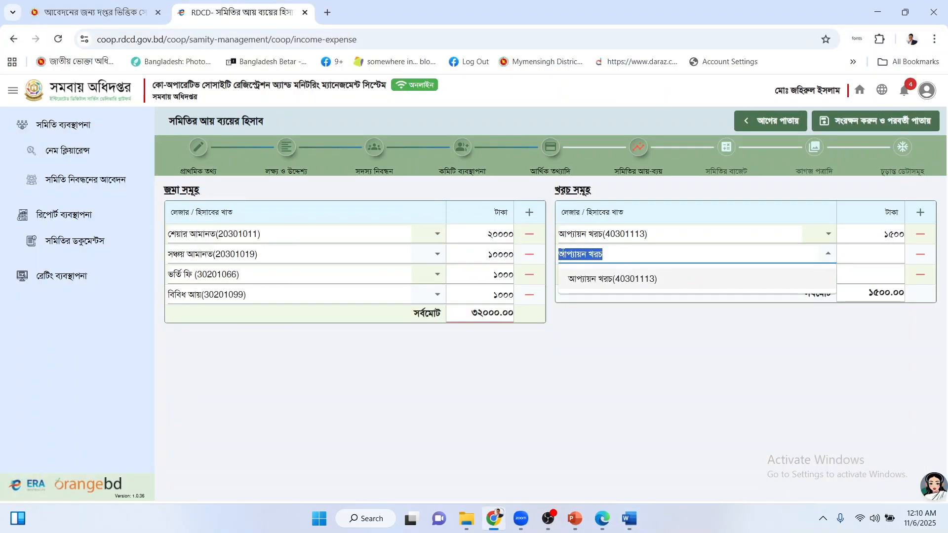
type("za")
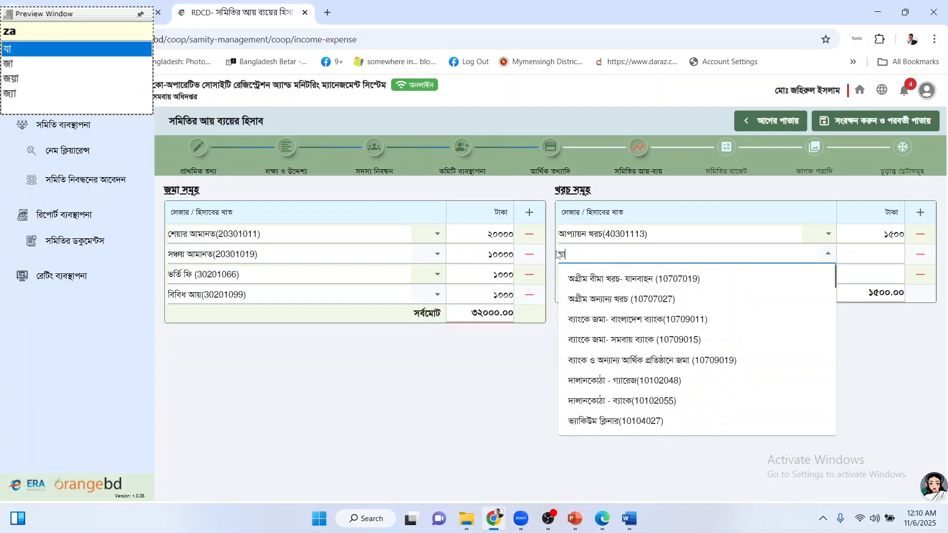
type("taya")
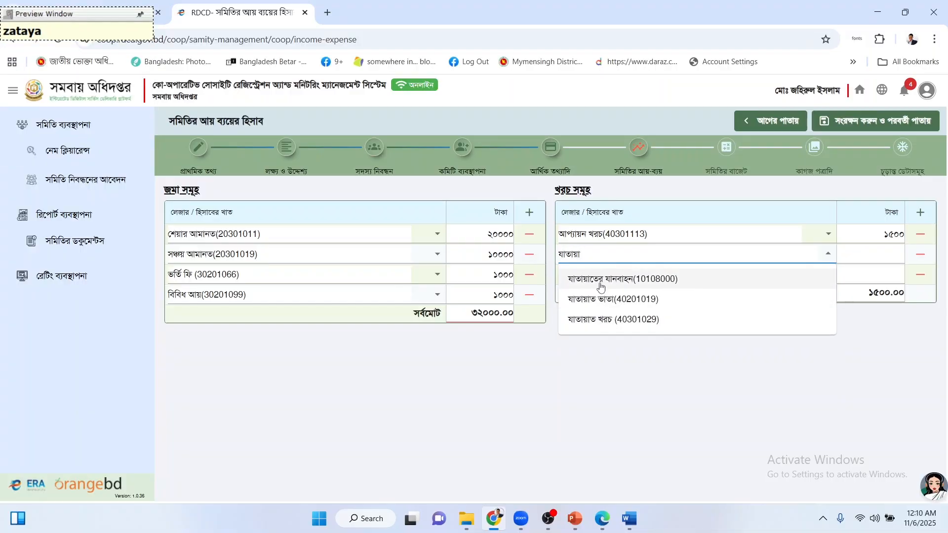
left_click(623, 321)
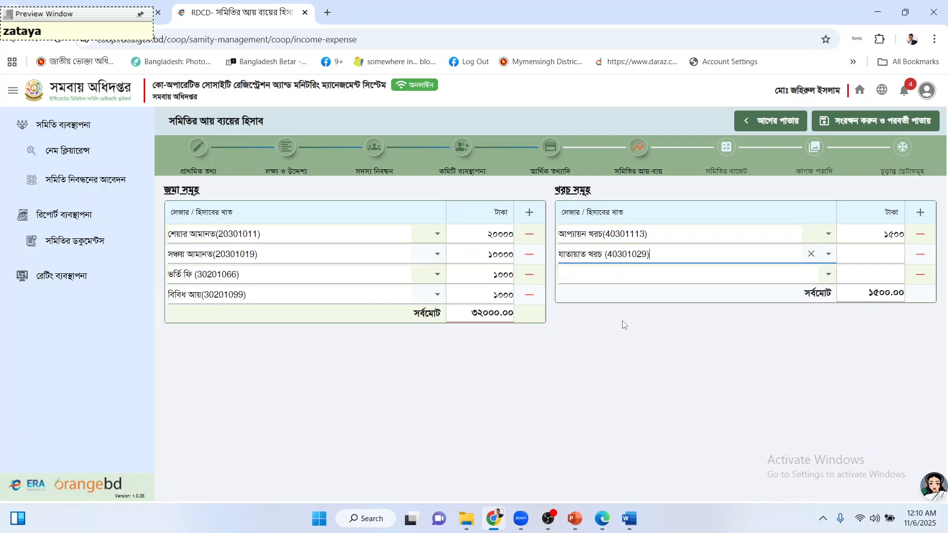
left_click(861, 258)
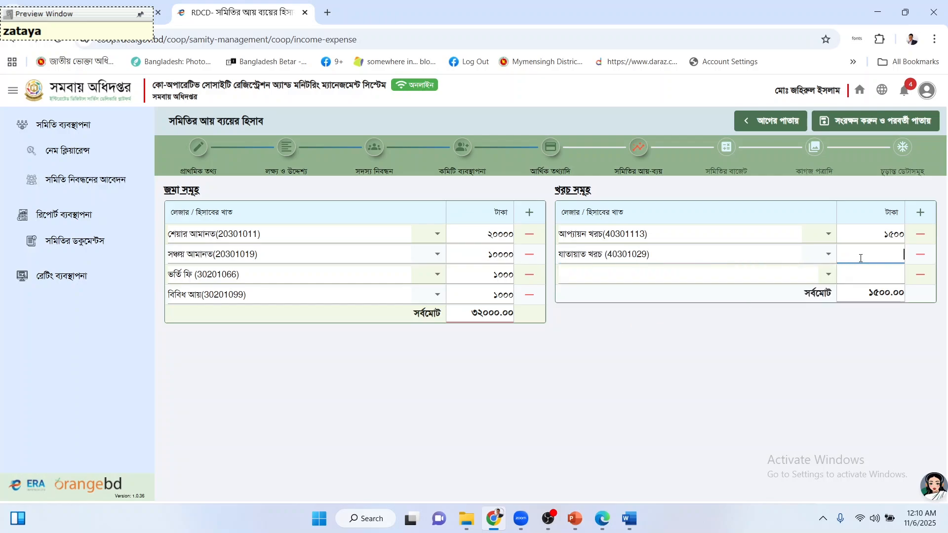
type("600")
Fill the third expense row with নিবন্ধন খরচ (40301062) at 345 and add a fourth blank row.
left_click(739, 274)
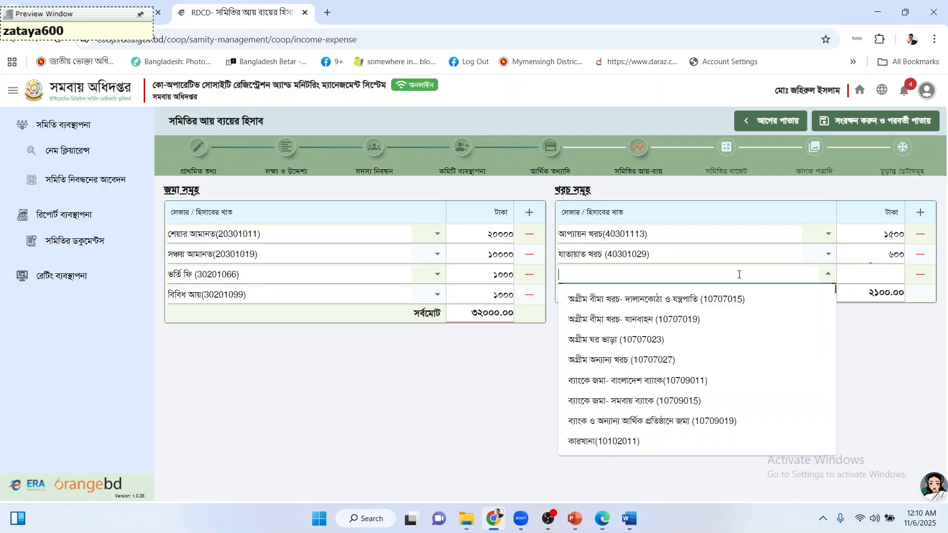
type("নিবন্ধ")
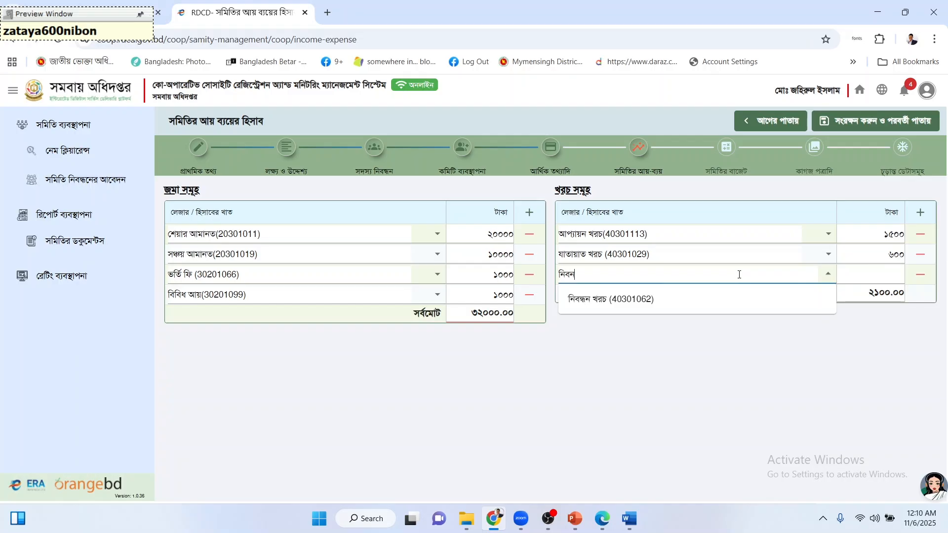
left_click(713, 298)
left_click(864, 275)
type("345")
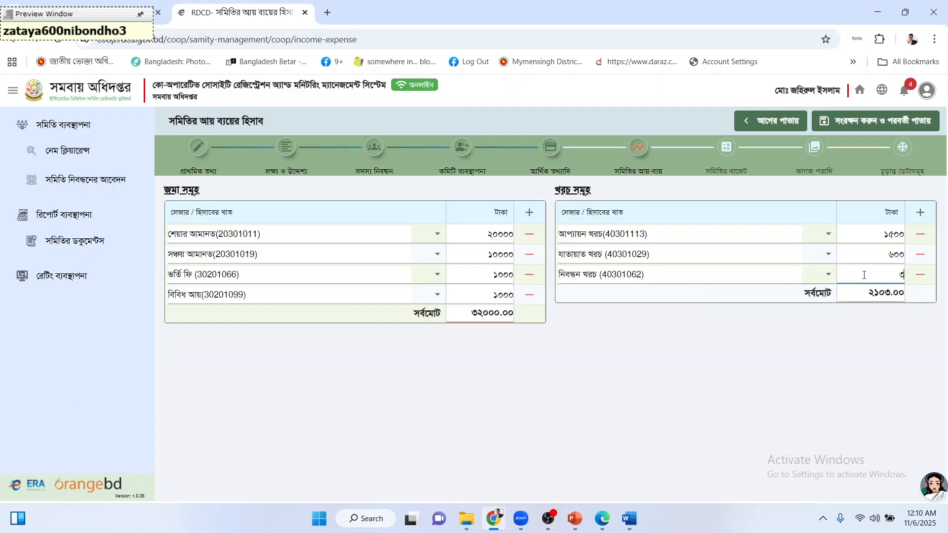
left_click(919, 213)
left_click(630, 519)
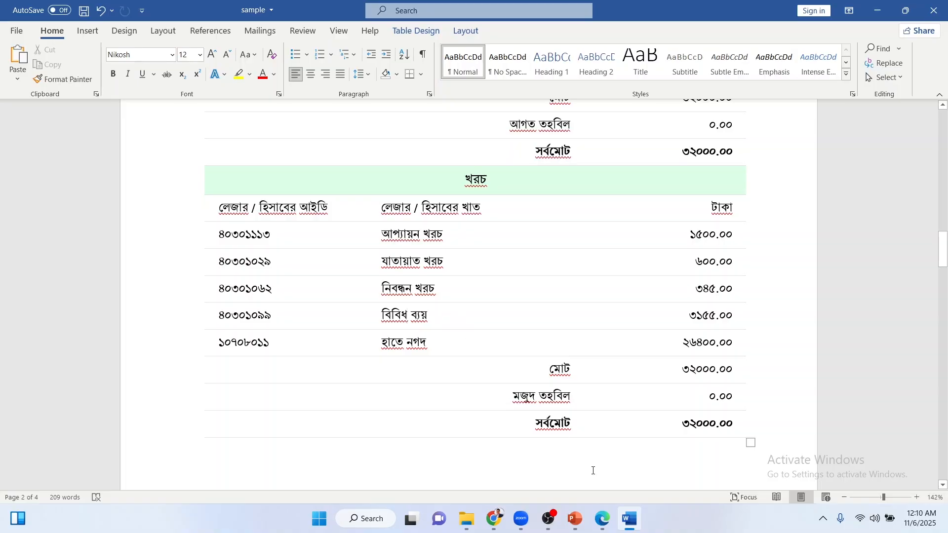
Fill the fourth expense row with বিবিধ ব্যয় (40301099) at 3155 and check amounts against the Word sample.
left_click(631, 518)
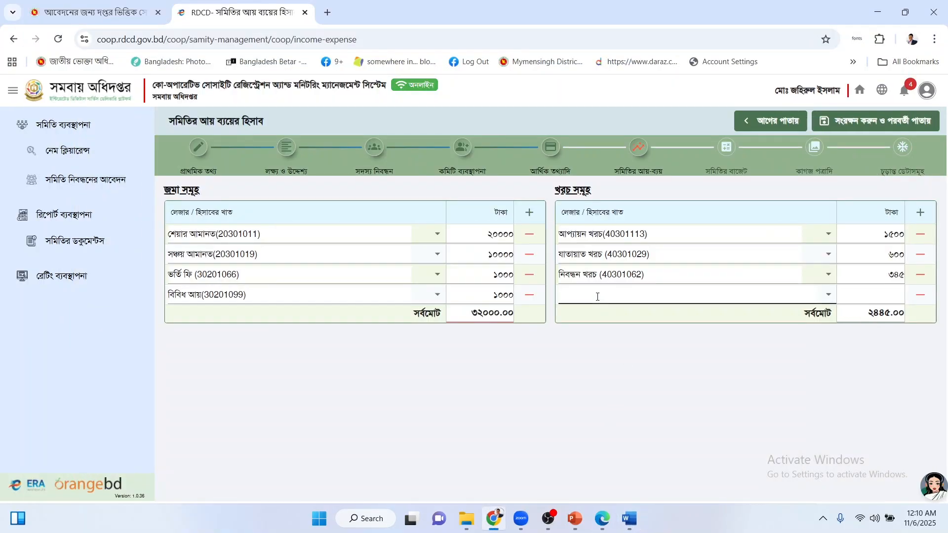
left_click(598, 297)
type("bib")
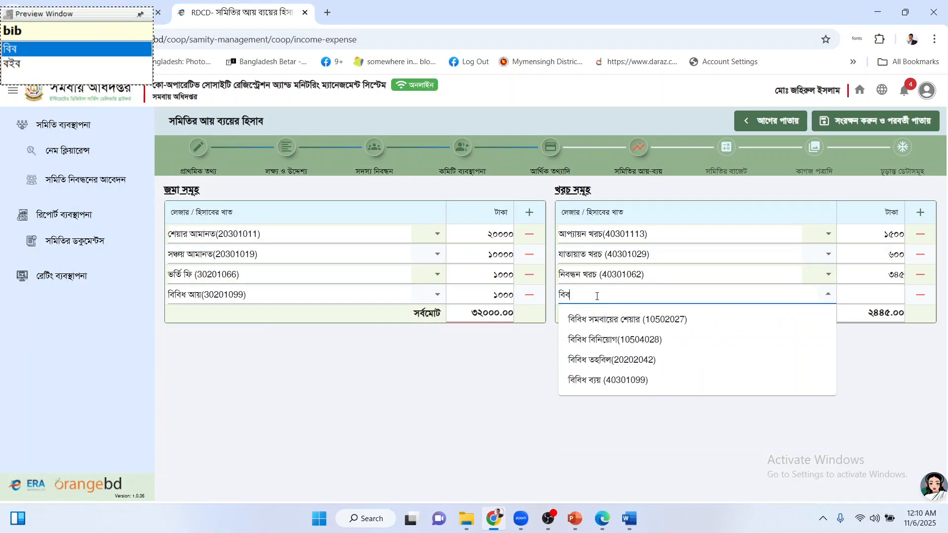
type("idh")
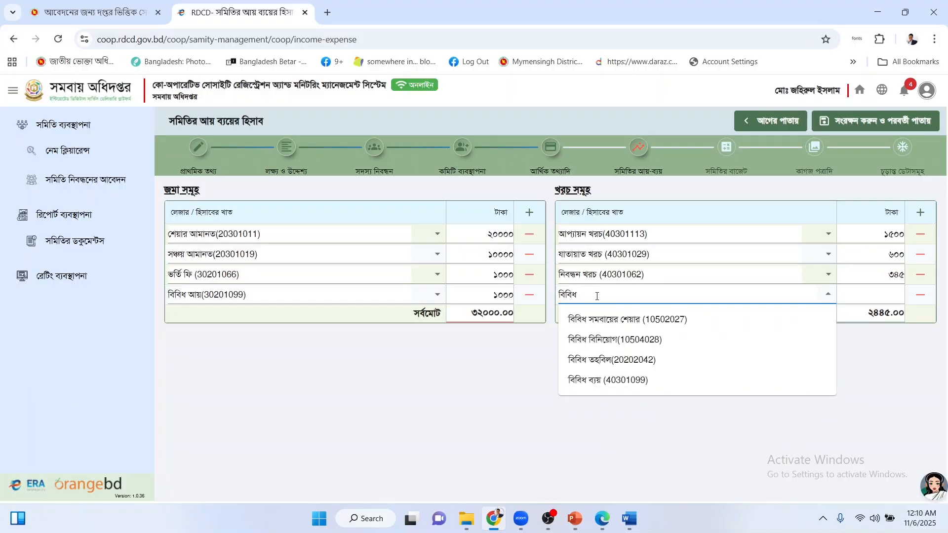
left_click(635, 379)
left_click(870, 288)
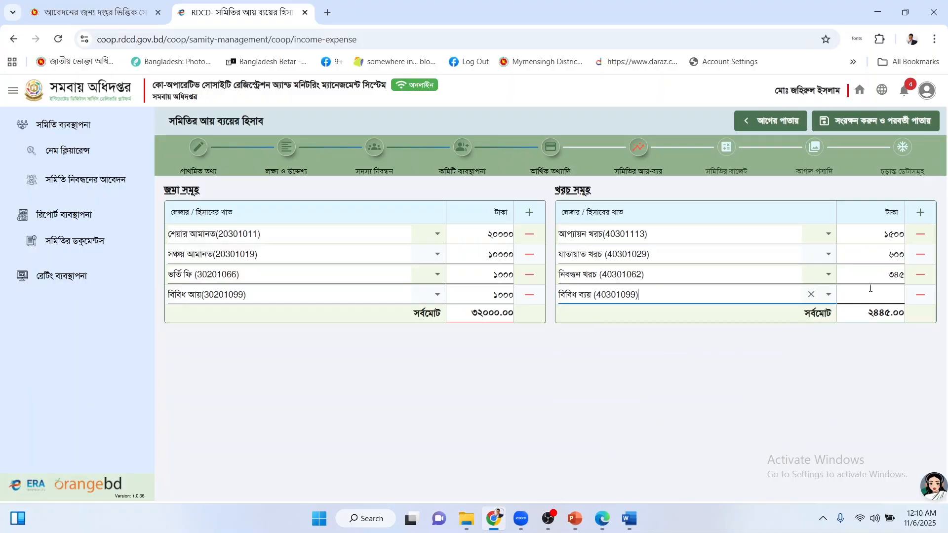
type("3155")
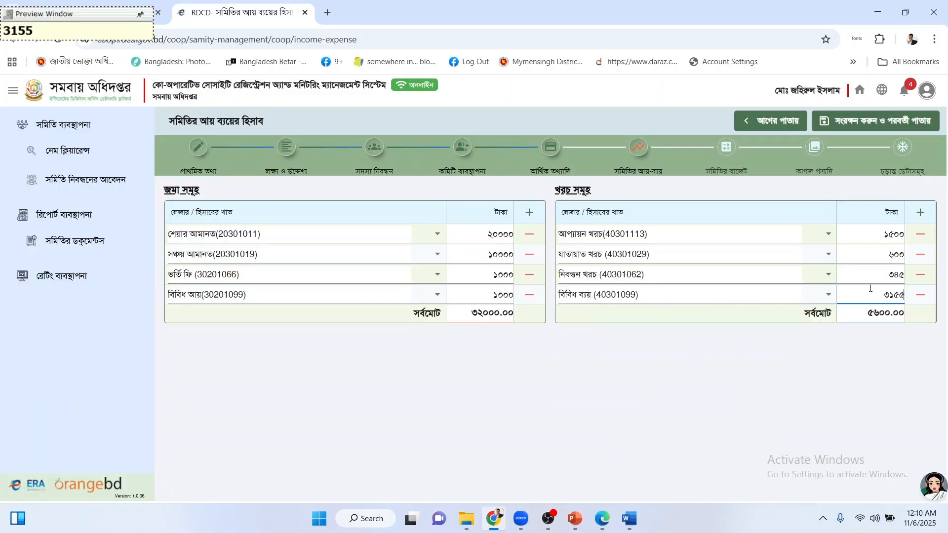
left_click(731, 348)
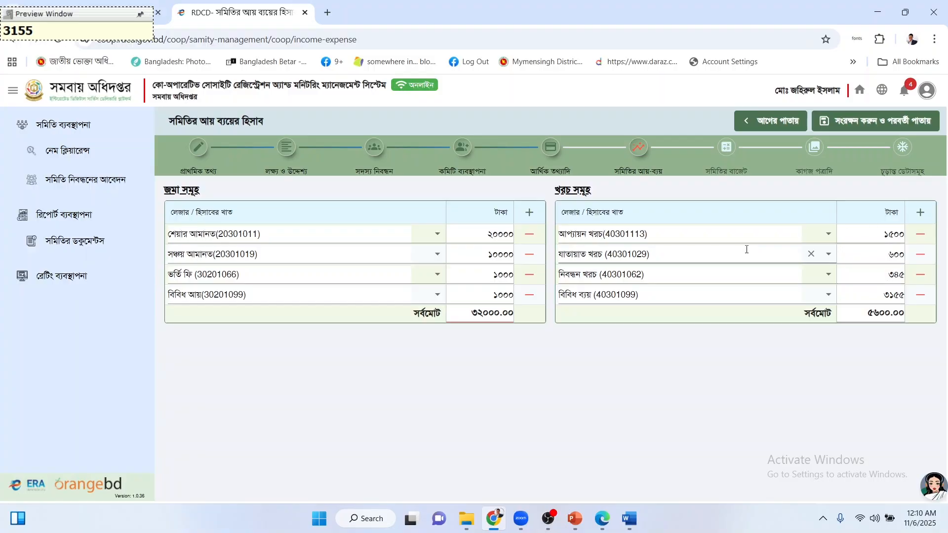
left_click(885, 234)
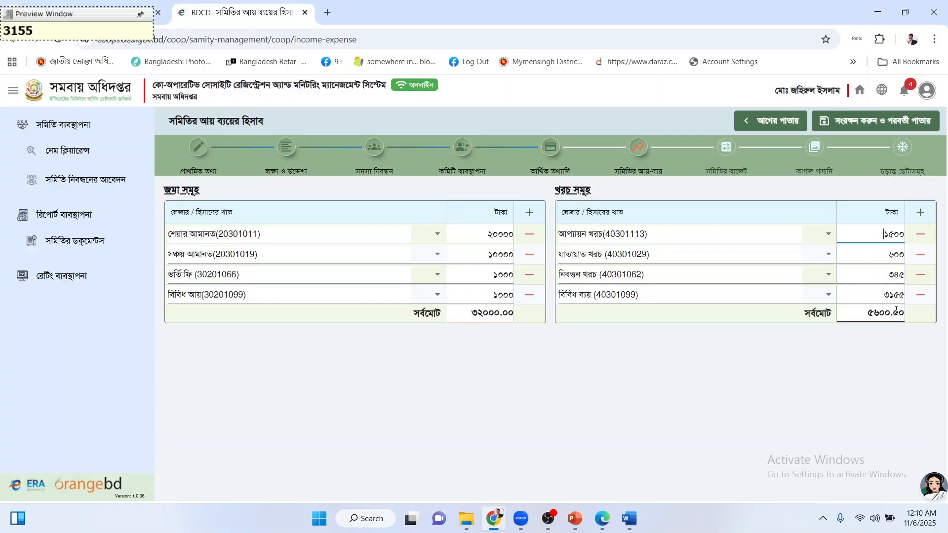
left_click(822, 351)
left_click(629, 519)
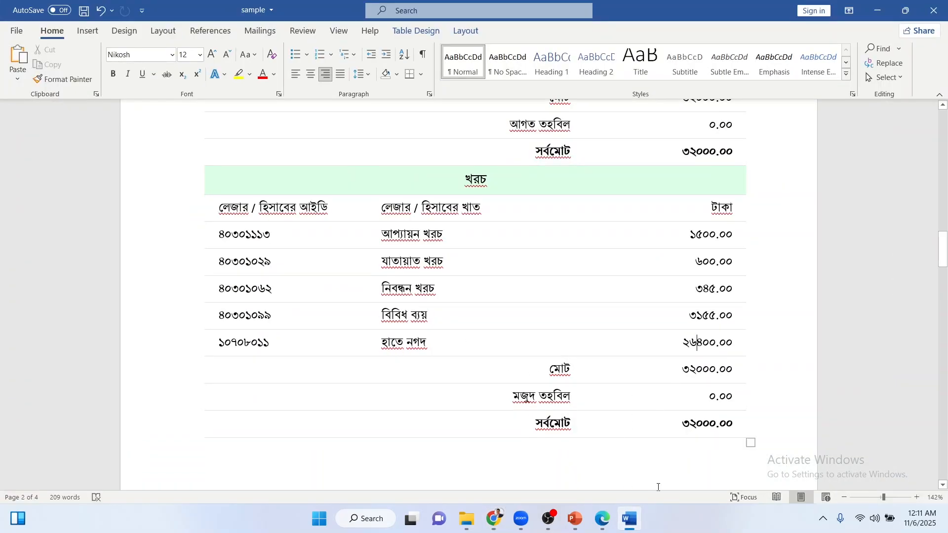
Add a fifth expense row, হাতে নগদ(10708011) at 26400, so both totals reach 32000.00.
left_click(629, 518)
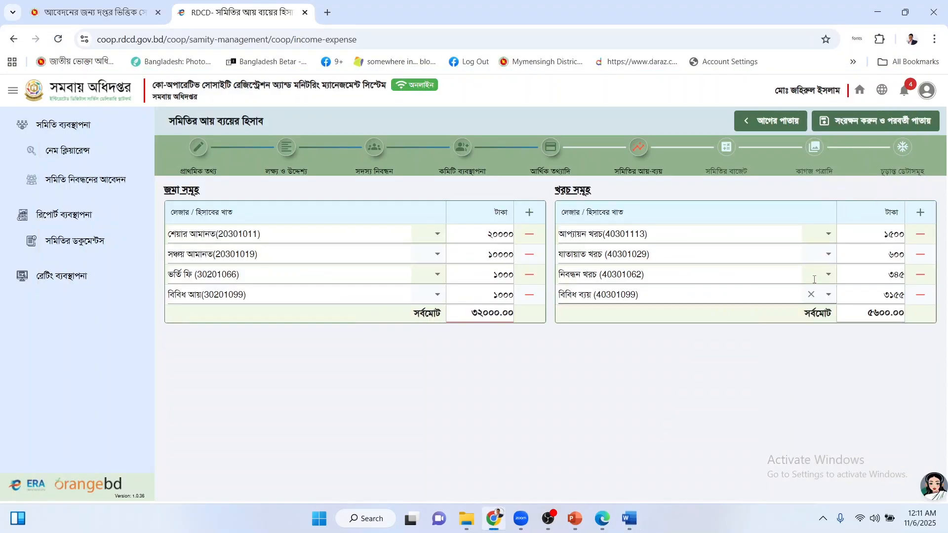
left_click(921, 212)
left_click(667, 309)
type("hate")
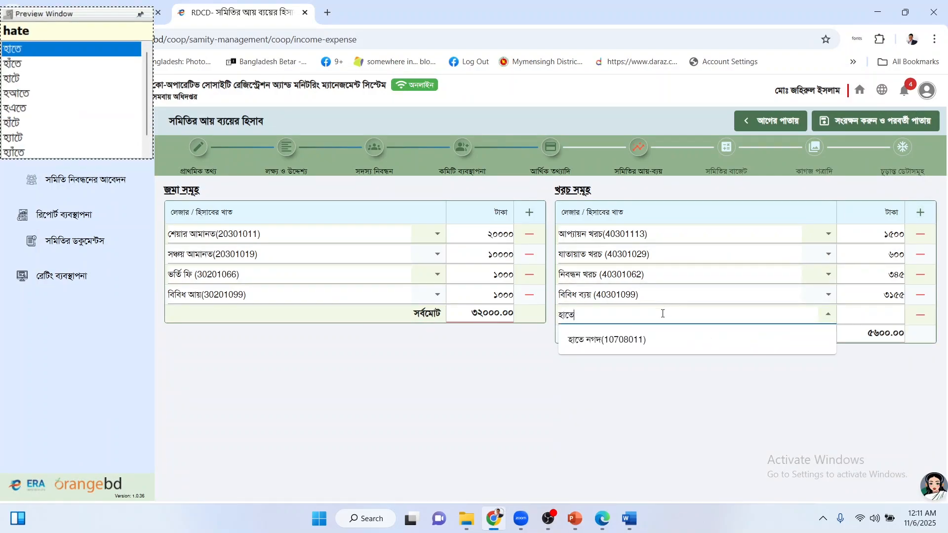
left_click(625, 340)
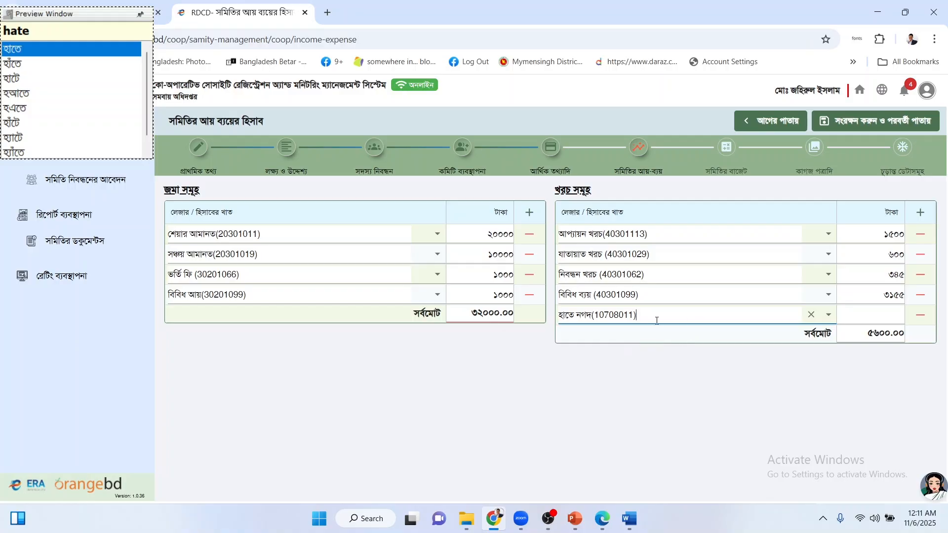
left_click(880, 311)
type("26400")
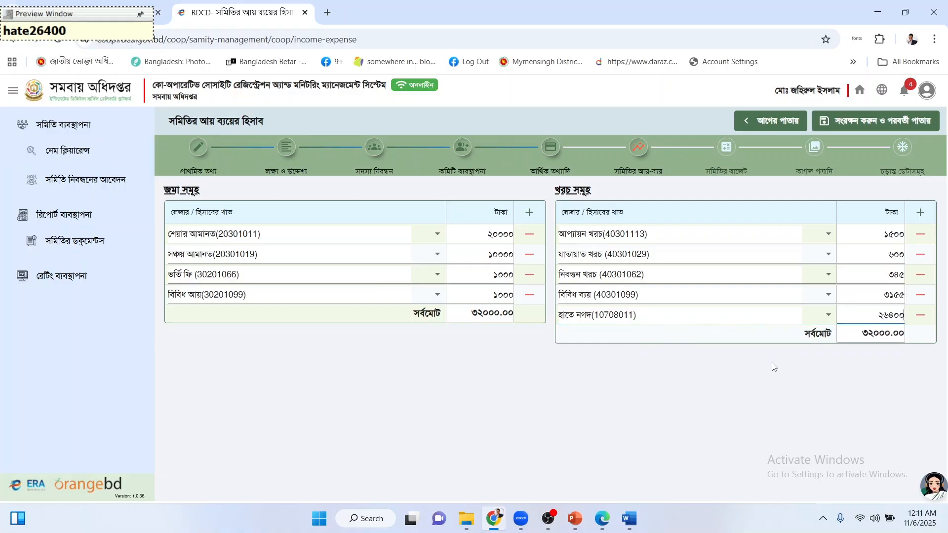
left_click(475, 316)
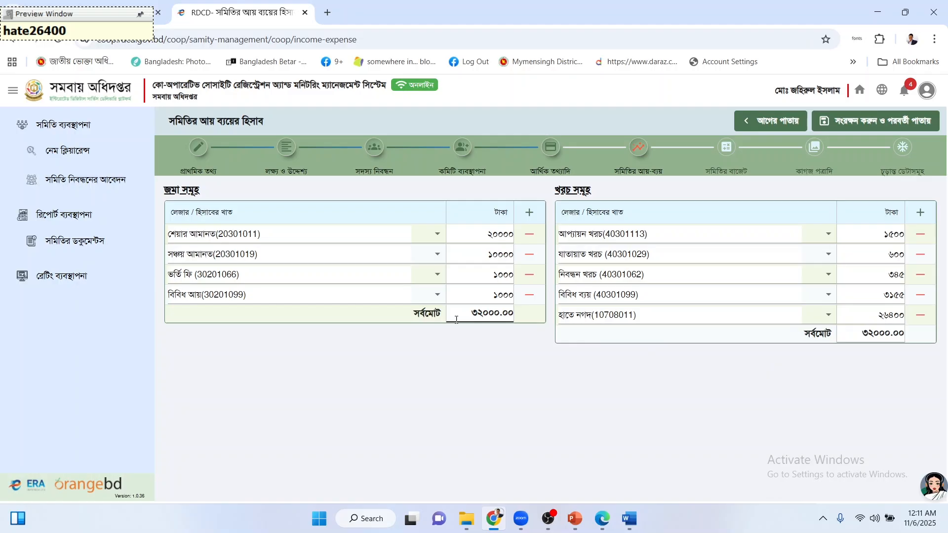
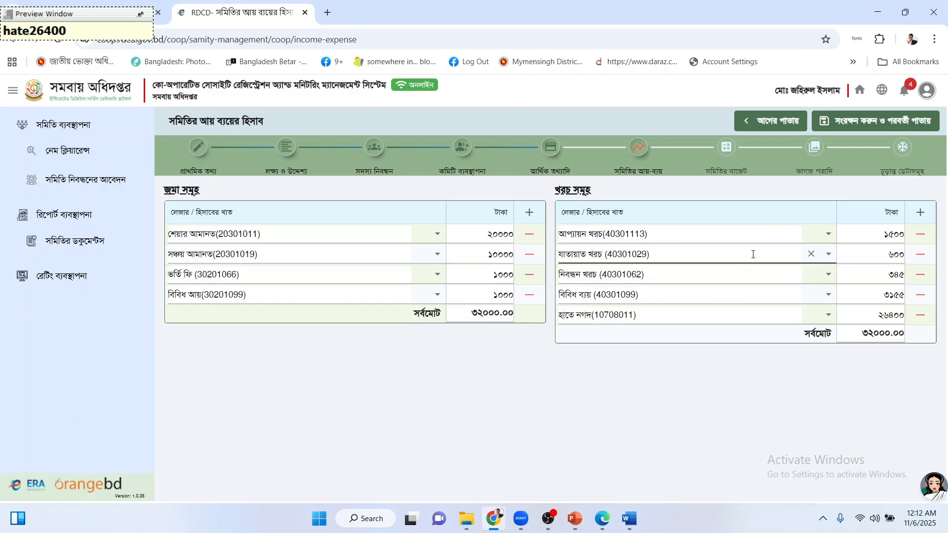
Save the income-expense statement, balanced at 32000.00 each side, and continue to the budget page.
left_click(856, 130)
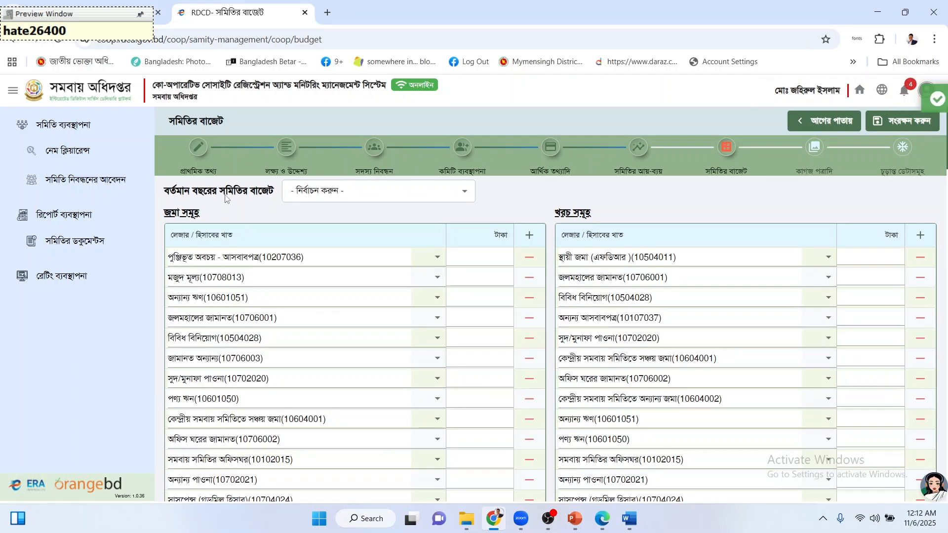
Select 2025-2026 as the current budget year on the budget page.
scroll(540, 305, "down", 15)
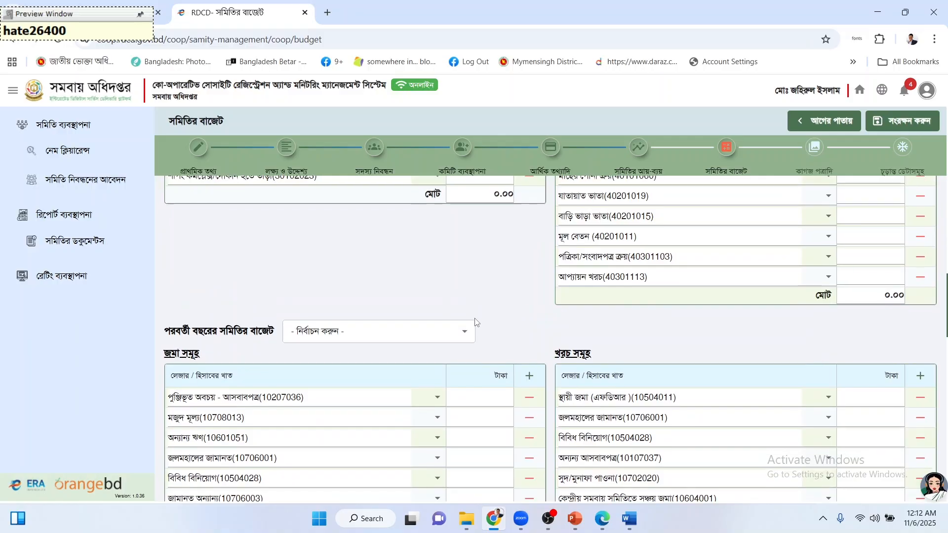
scroll(475, 321, "up", 5)
scroll(475, 321, "down", 10)
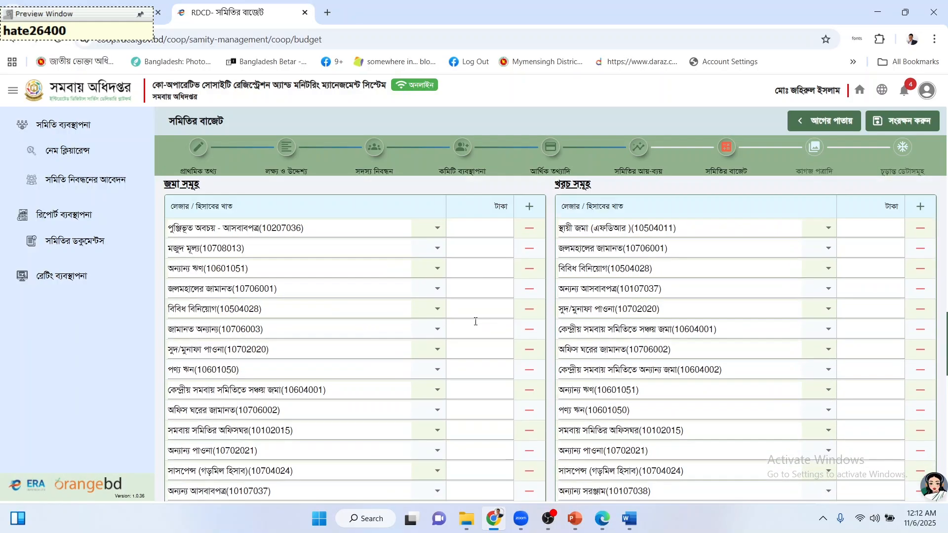
scroll(475, 321, "up", 5)
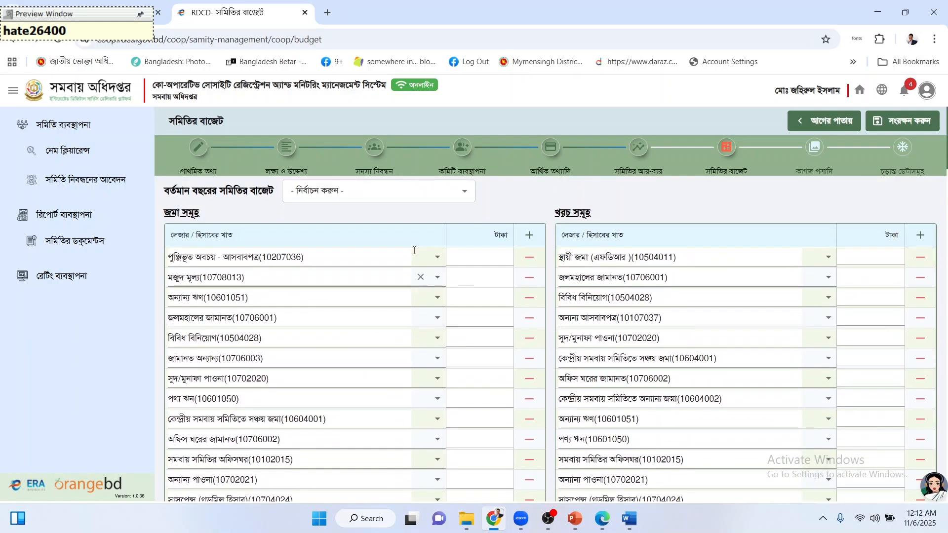
left_click(345, 196)
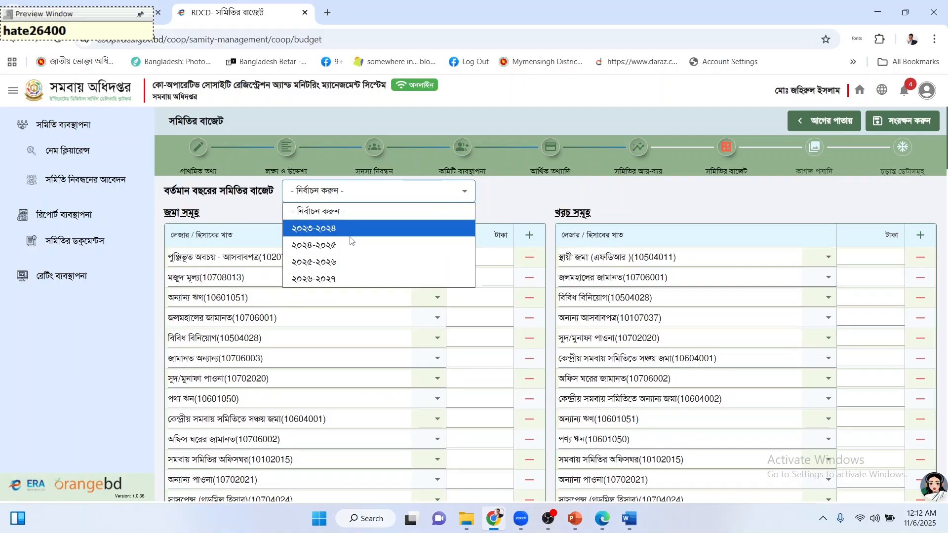
left_click(350, 262)
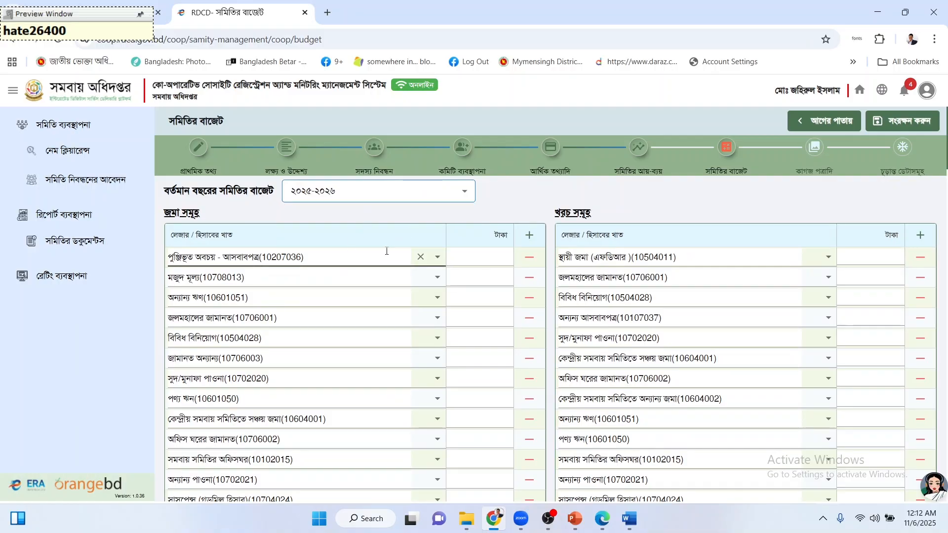
left_click(529, 258)
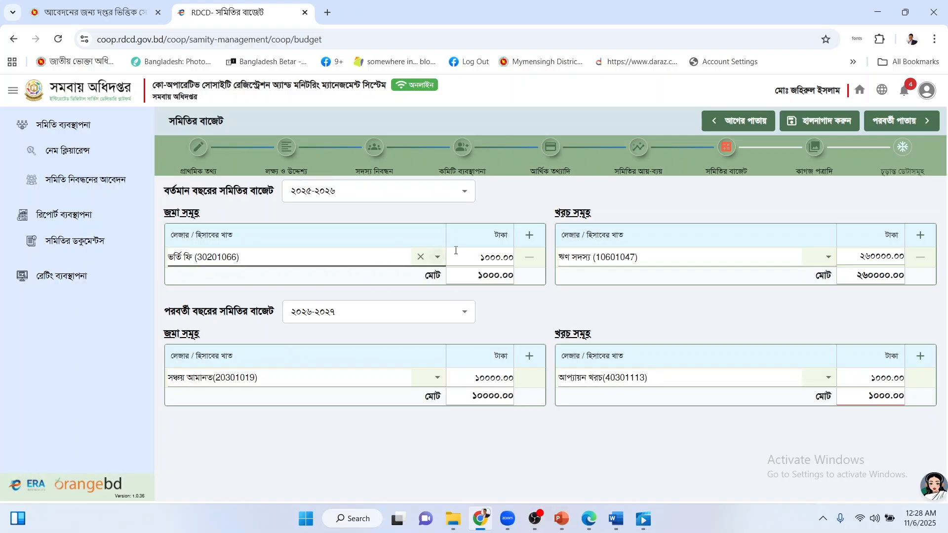
Confirm 2025-2026 stays the current budget year, then bring up the Word 'sample' document.
left_click(340, 195)
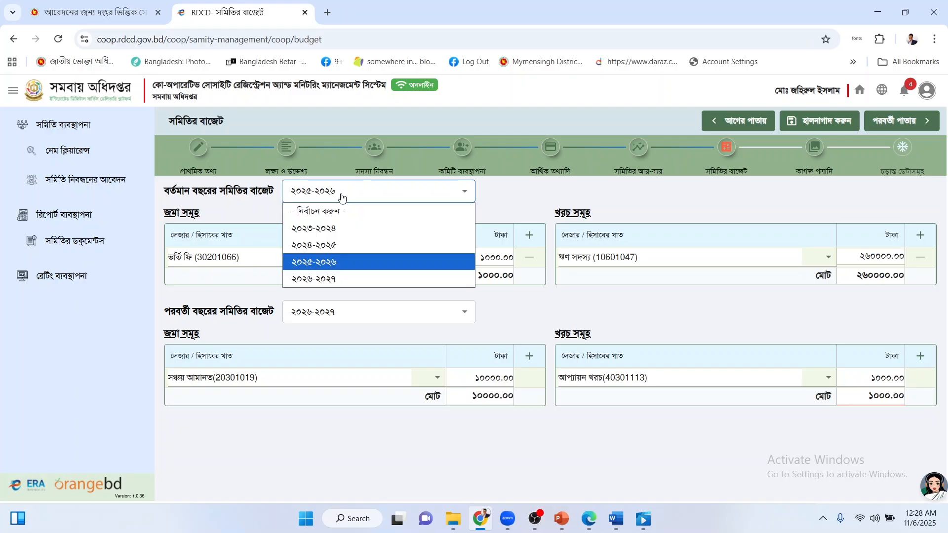
left_click(334, 260)
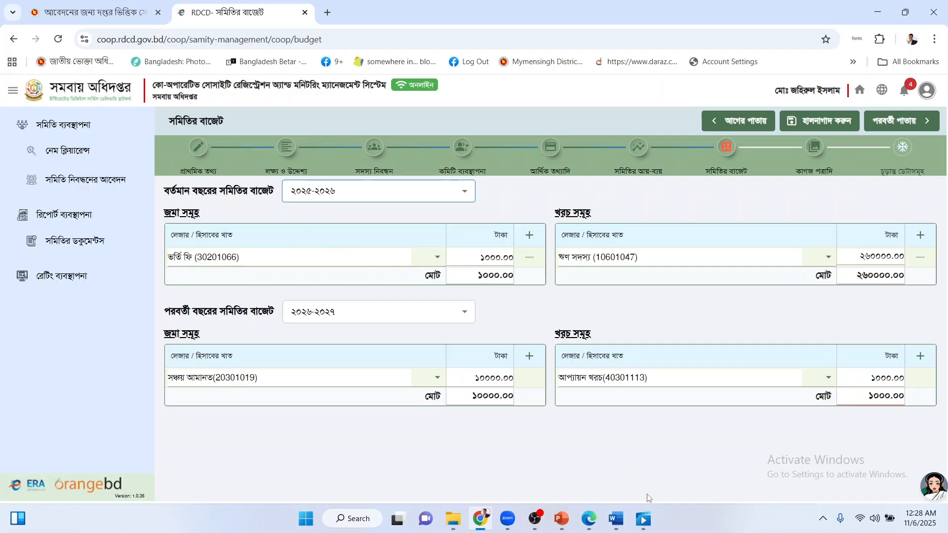
left_click(615, 519)
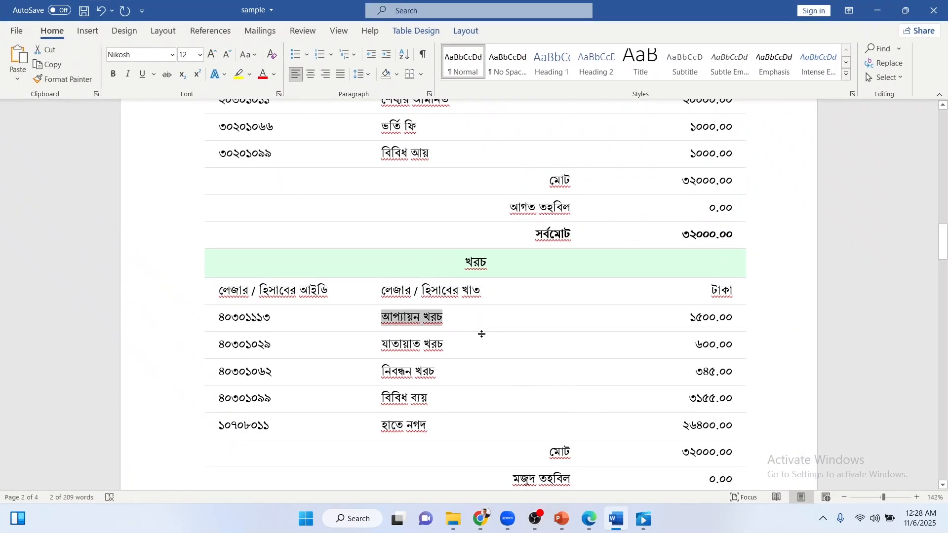
Copy আদায়কৃত শেয়ার মূলধন from Word's 2025-2026 budget table and return to the portal.
scroll(481, 334, "up", 4)
left_click(484, 338)
scroll(486, 348, "down", 6)
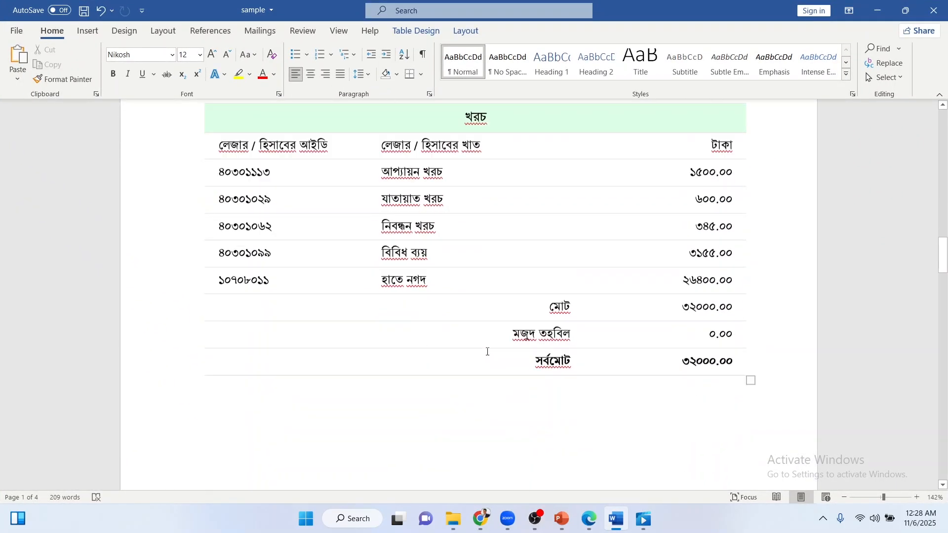
scroll(487, 351, "down", 8)
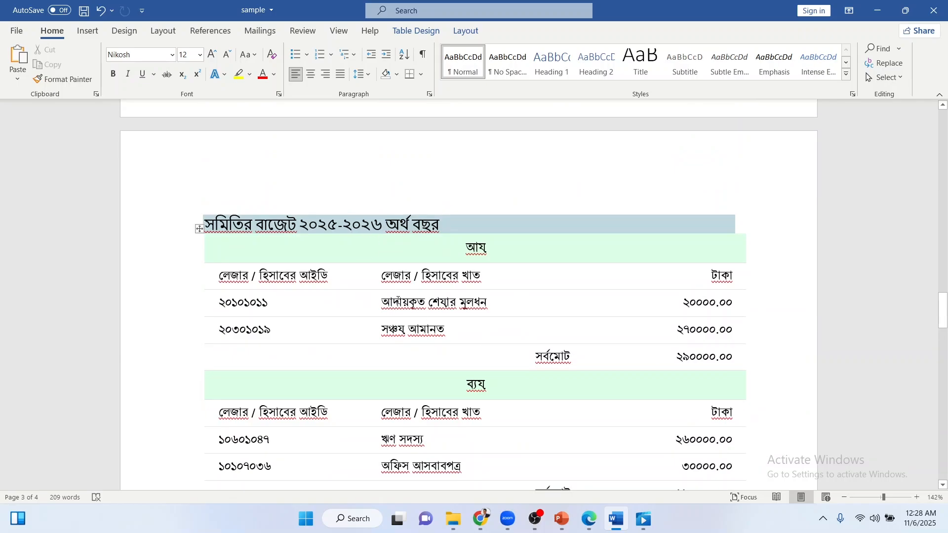
scroll(397, 329, "down", 1)
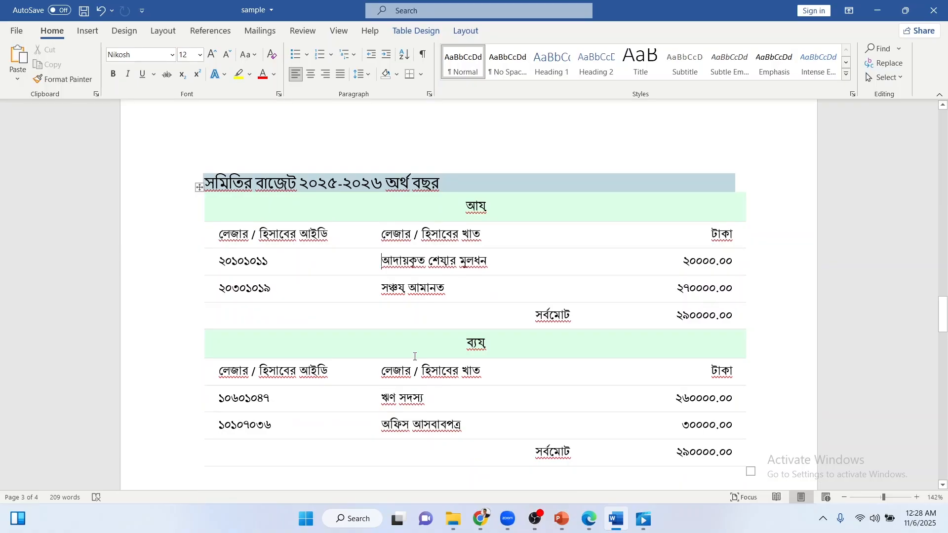
triple_click(464, 265)
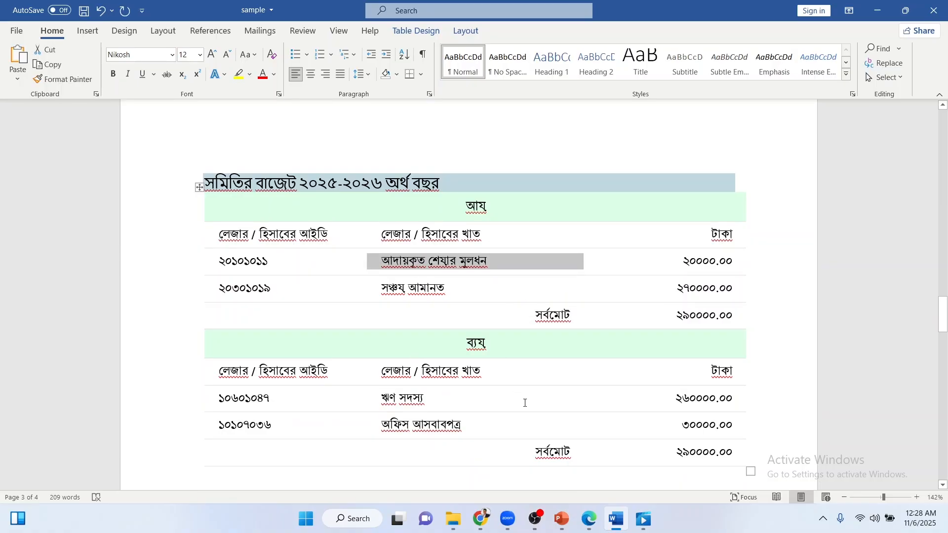
left_click(480, 519)
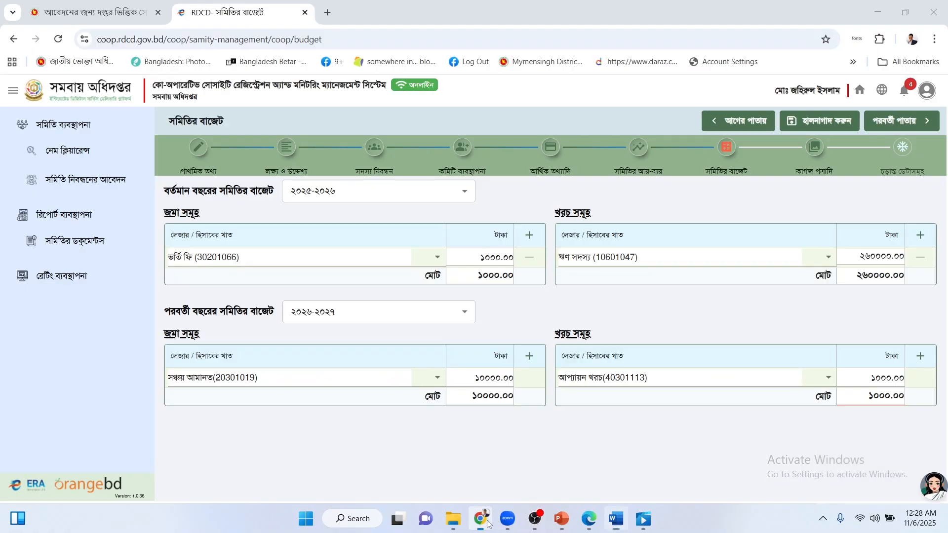
Set the first 2025-2026 income ledger to আদায়কৃত শেয়ার মূলধন(20101011), checking the next row in Word.
left_click(281, 255)
type("আদায়কৃত শেয়ার মূলধন")
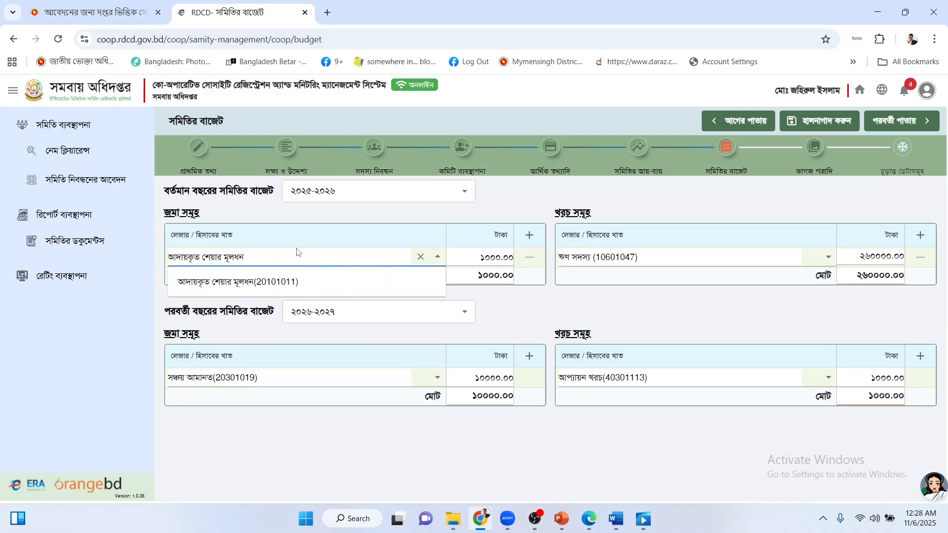
left_click(298, 281)
left_click(616, 519)
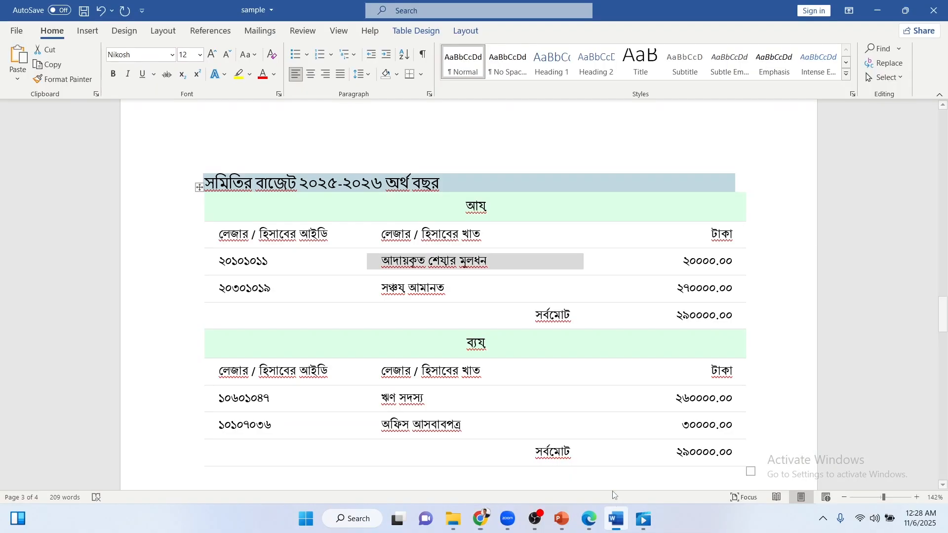
left_click(451, 287)
left_click(708, 291)
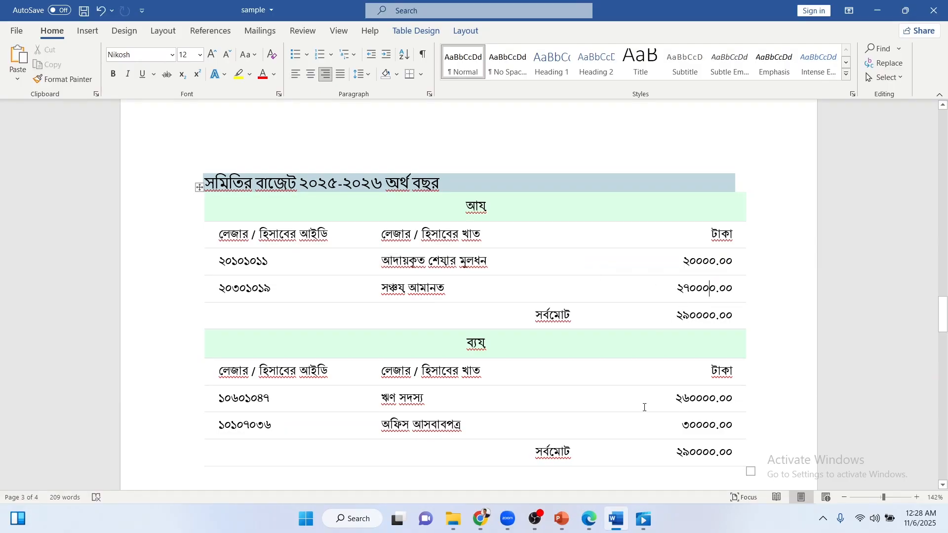
left_click(589, 518)
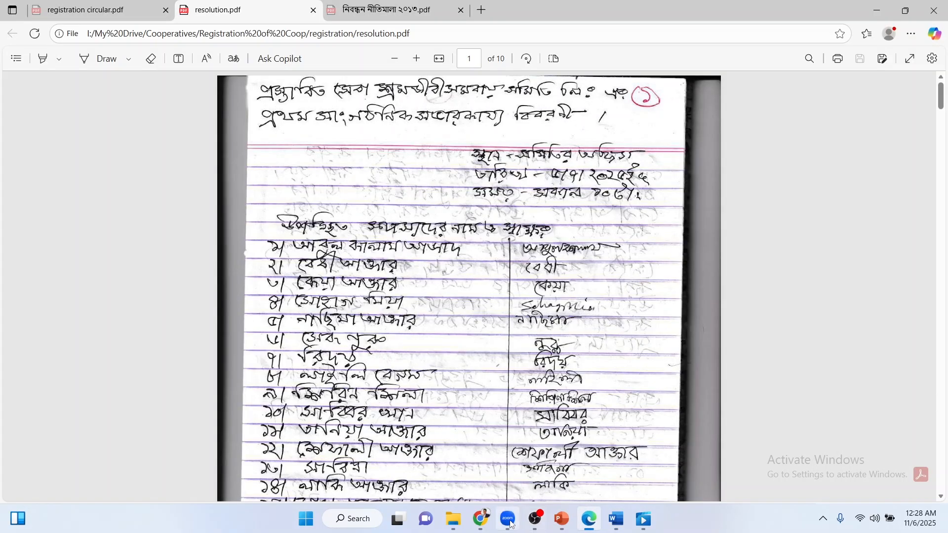
left_click(481, 519)
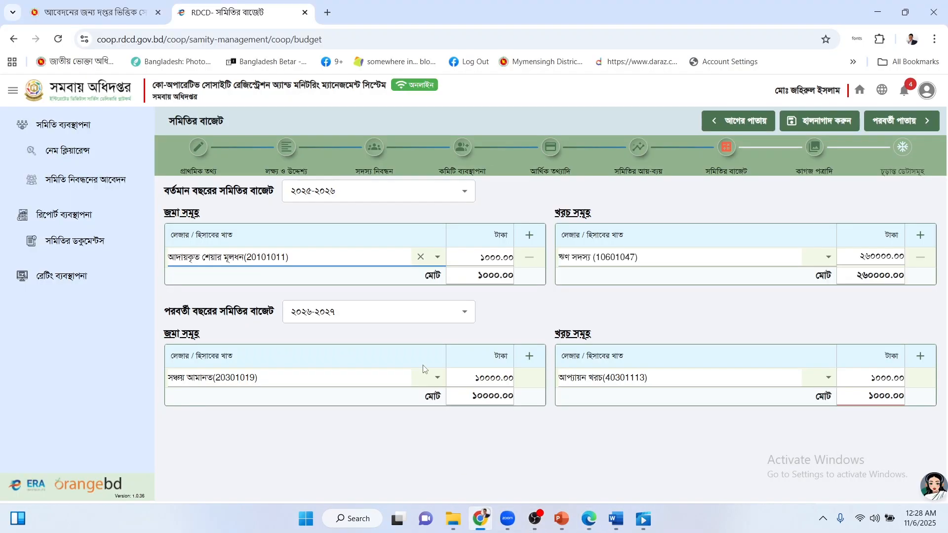
Add a second income row, সঞ্চয় আমানত(20301019), with amount 270000.
left_click(529, 235)
left_click(293, 277)
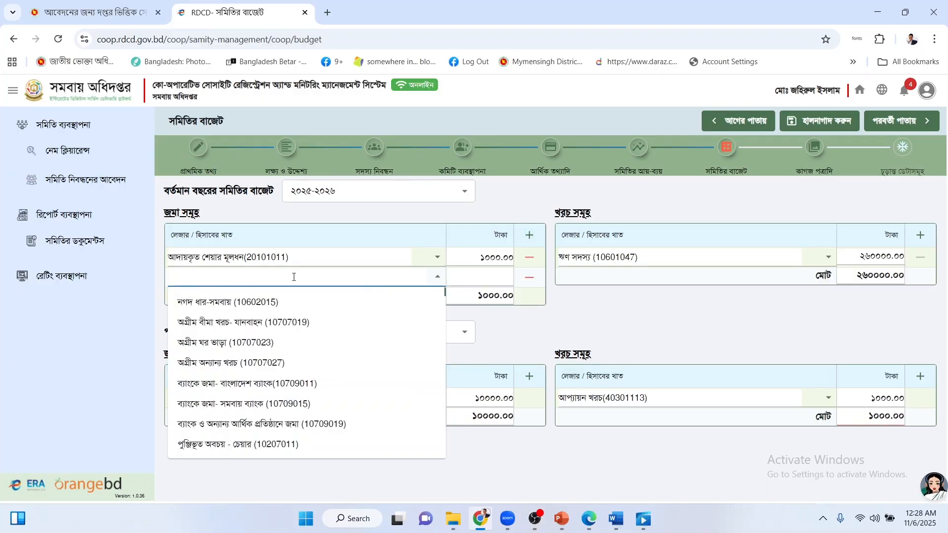
type("আদায়কৃত শেয়ার মূলধন")
left_click_drag(269, 279, 169, 273)
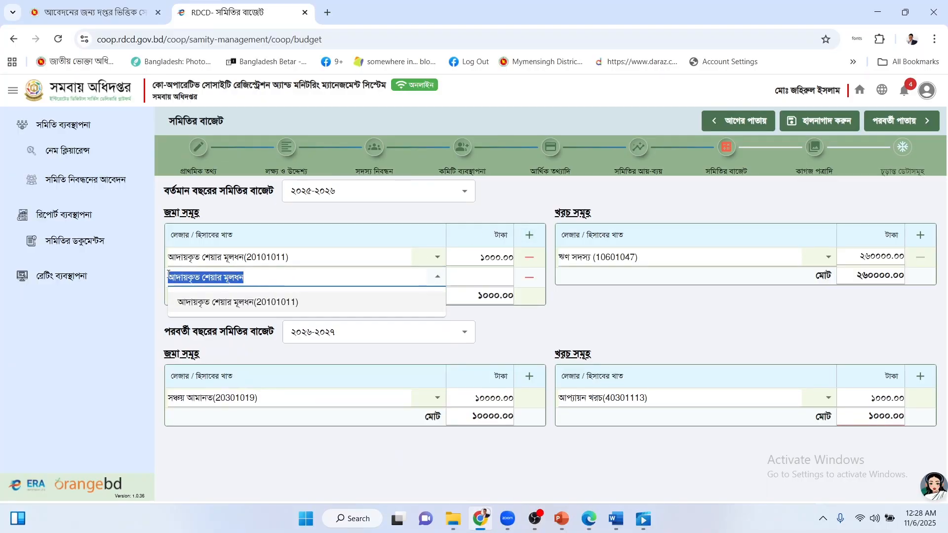
type("soncoy")
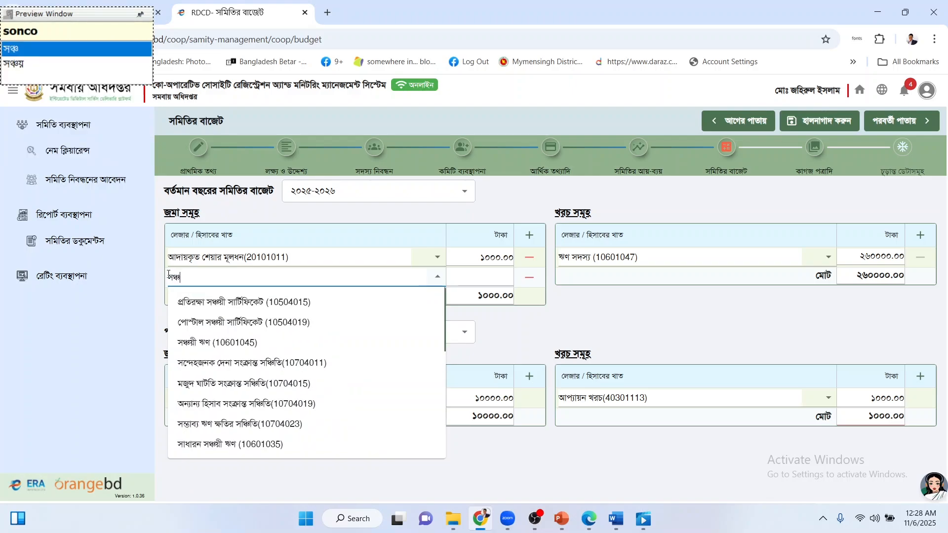
type(" ama")
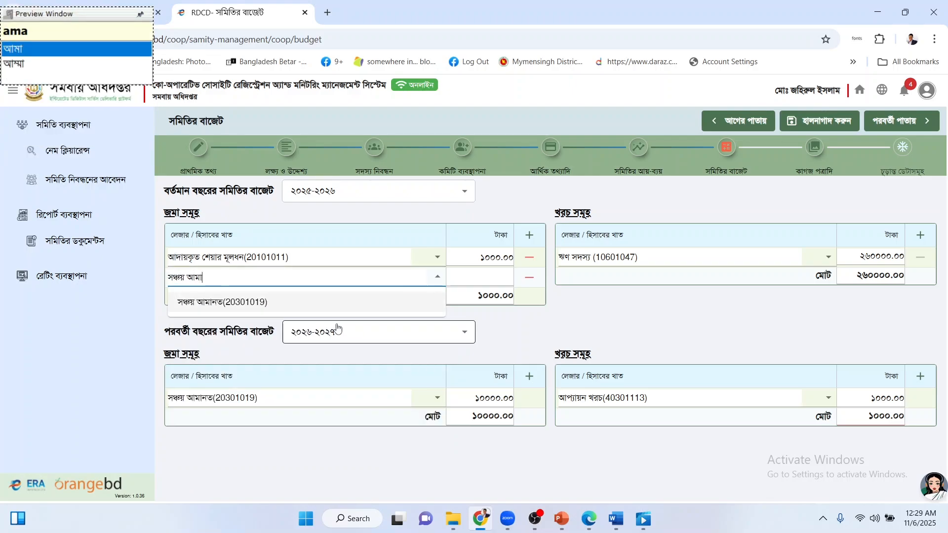
left_click(261, 300)
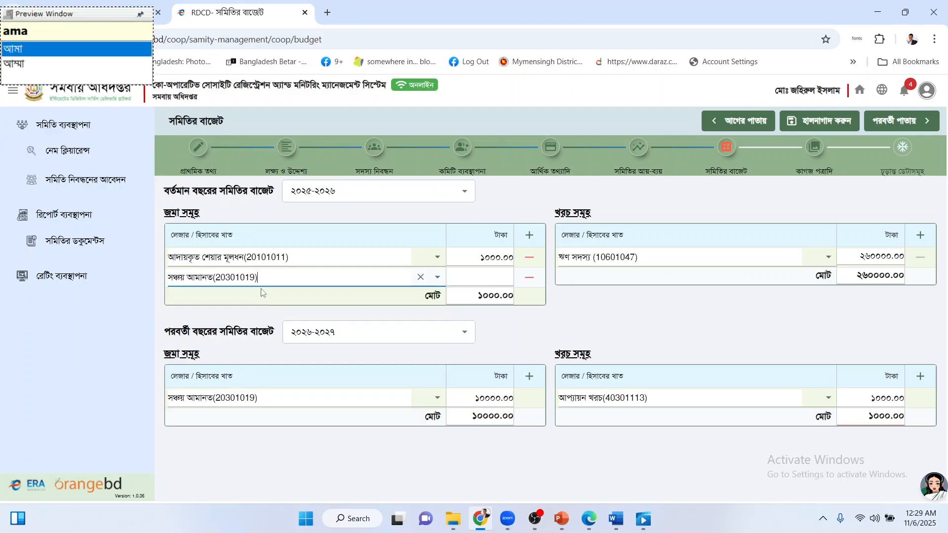
left_click(471, 275)
type("27000")
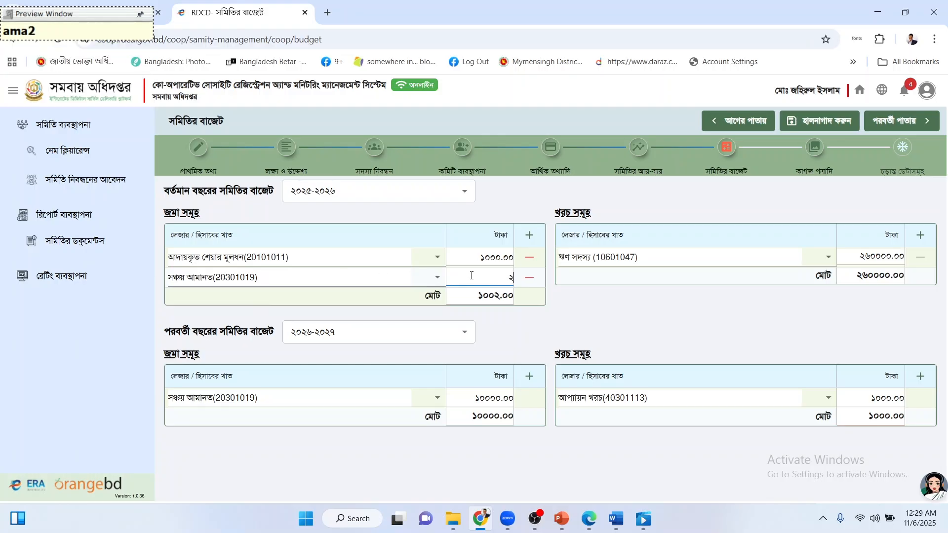
type("0")
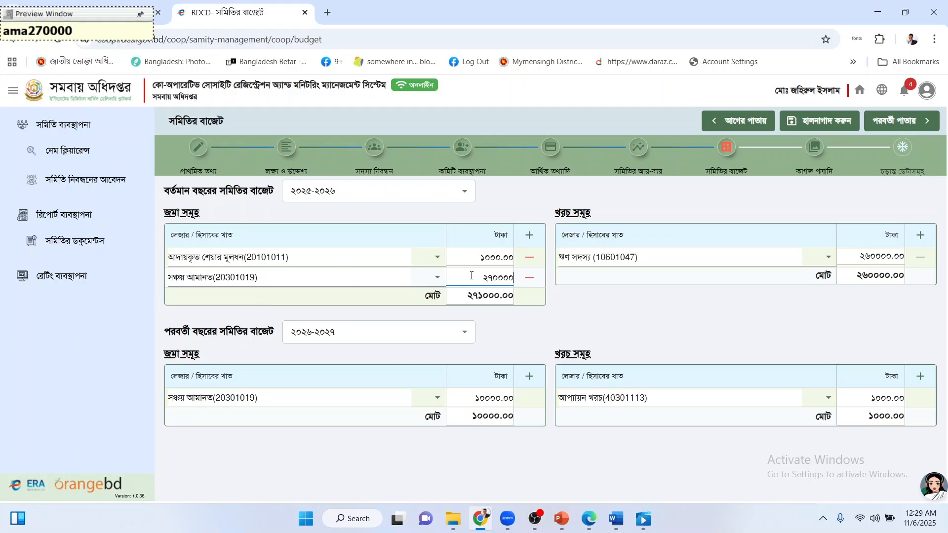
Change the first income row's amount from 1000 to 20000.
left_click_drag(480, 258, 525, 269)
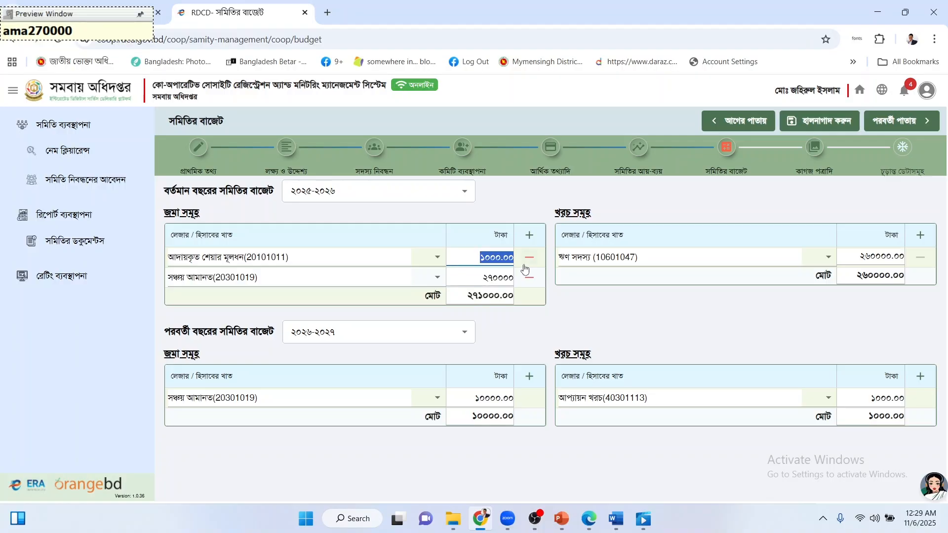
type("20000")
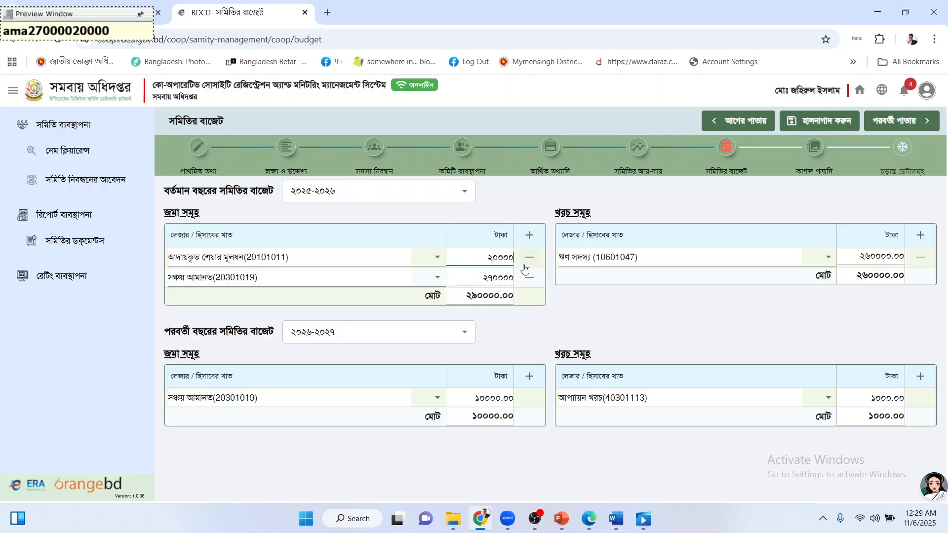
left_click(627, 312)
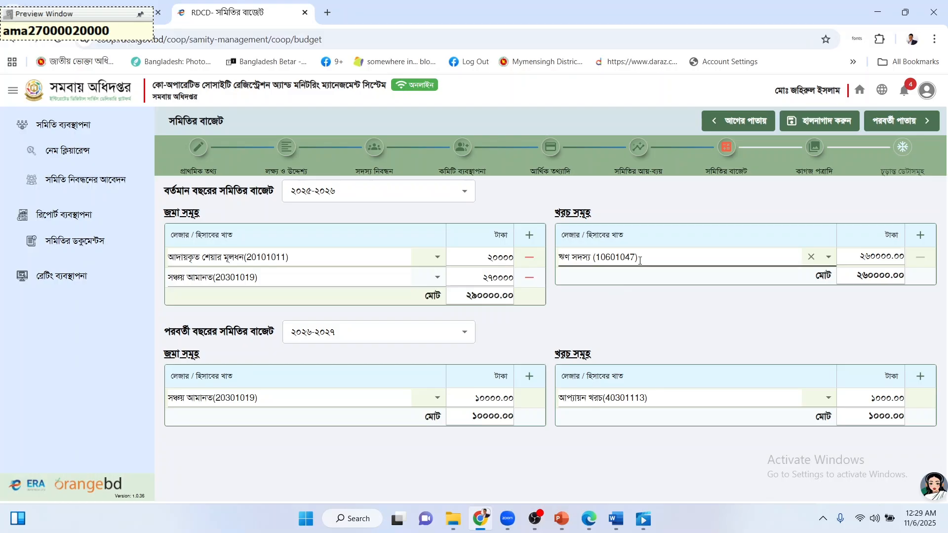
Copy ঋণ সদস্য from Word and set it as the first 2025-2026 expense ledger (10601047).
left_click(615, 518)
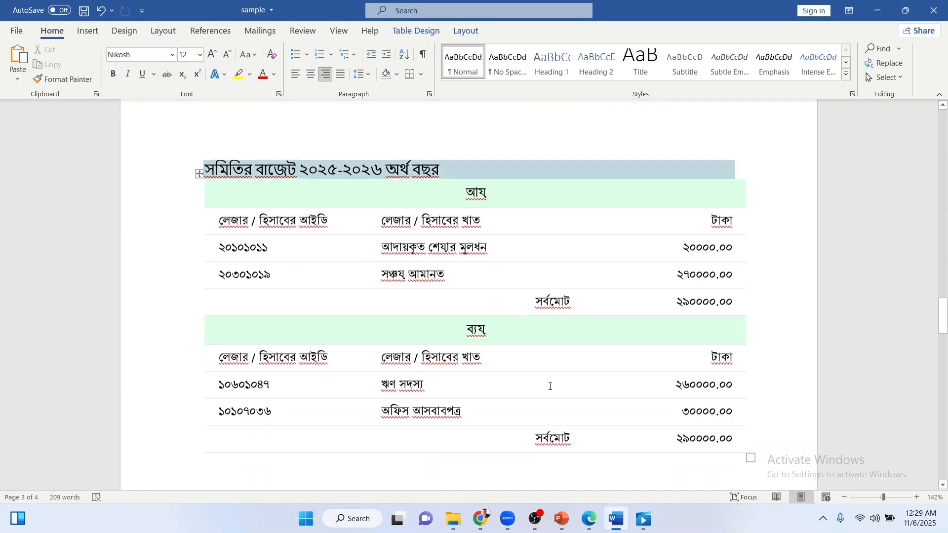
scroll(445, 340, "down", 2)
left_click_drag(433, 318, 373, 318)
key("ctrl+c")
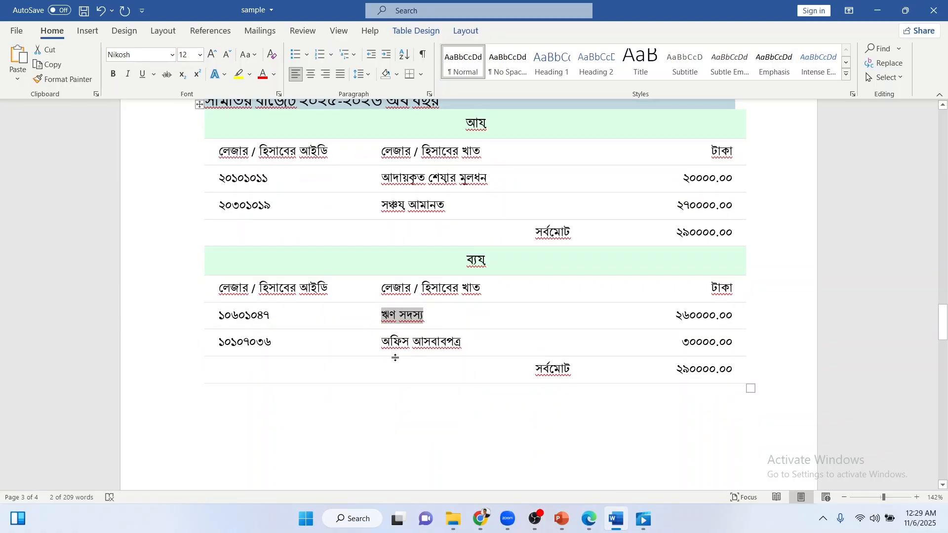
left_click(612, 519)
left_click(654, 258)
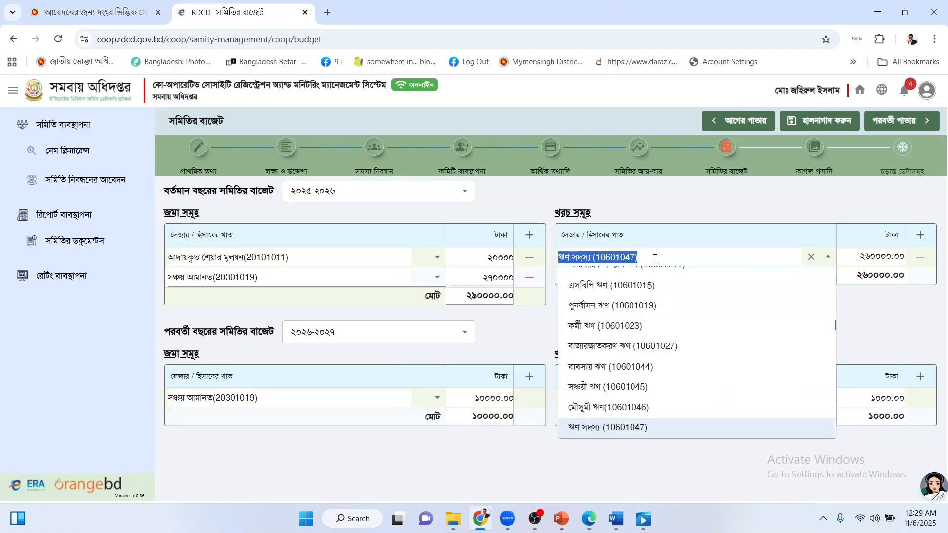
key("ctrl+v")
left_click(636, 280)
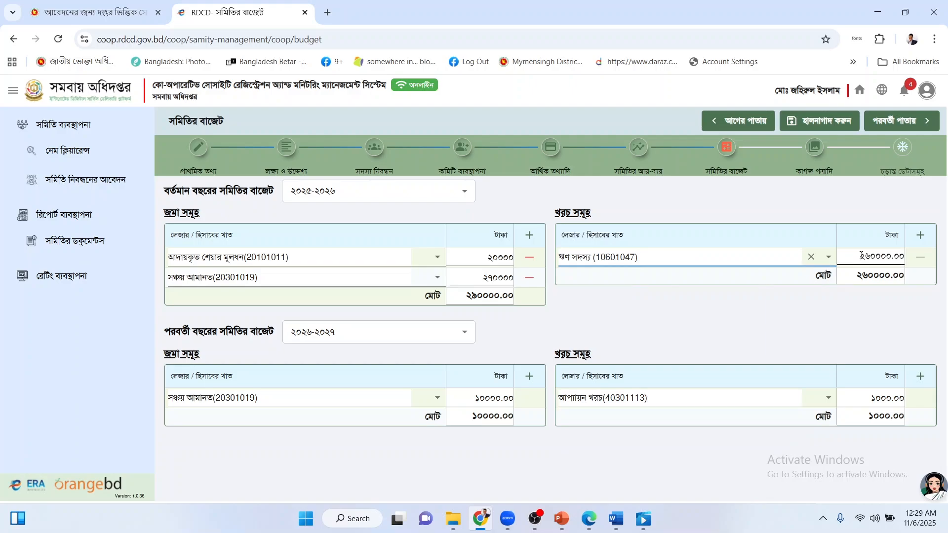
left_click(857, 256)
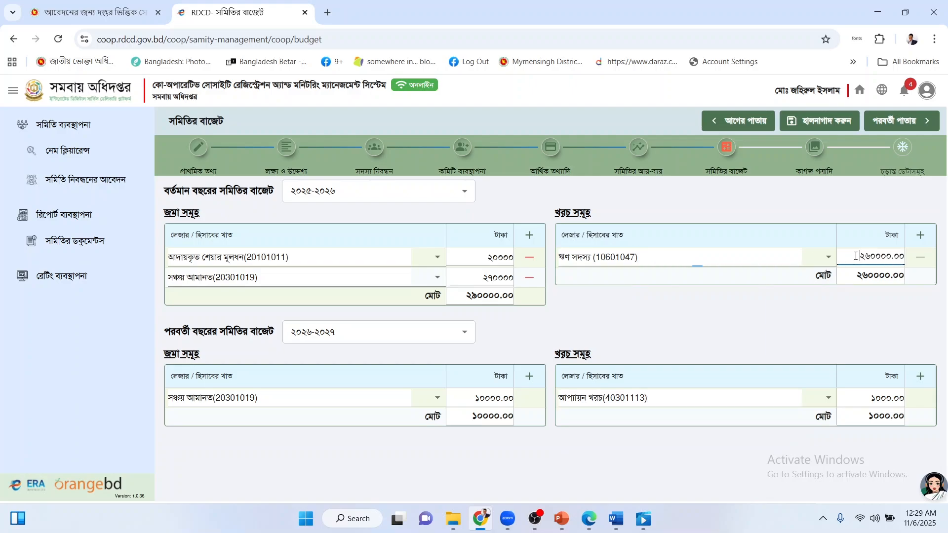
Add an expense row for অফিস আসবাবপত্র(10107036) with amount 30000.
left_click(920, 235)
left_click(647, 280)
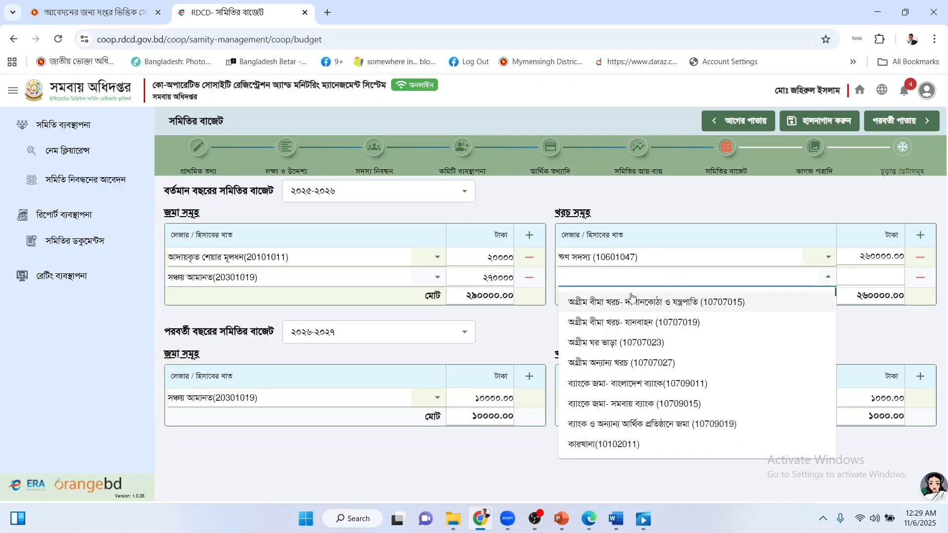
type("আস")
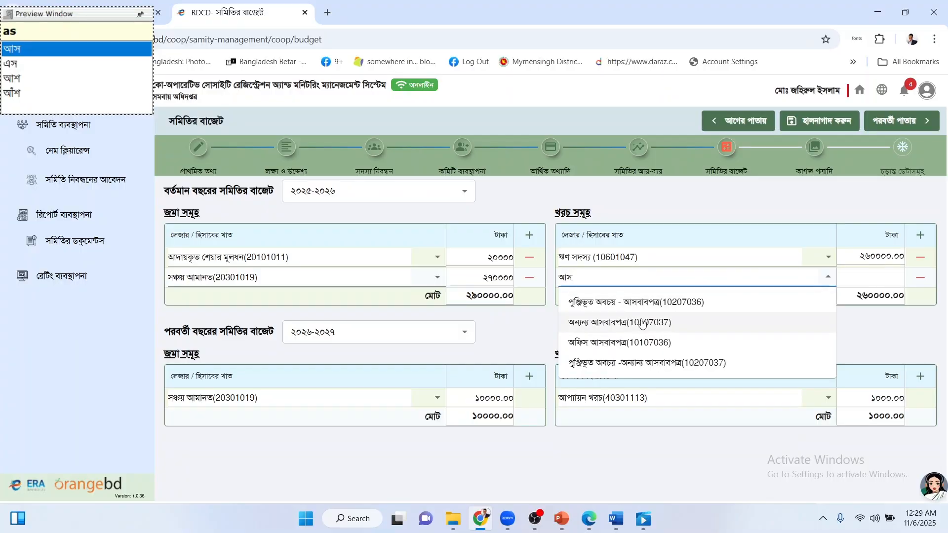
left_click(641, 343)
left_click(858, 280)
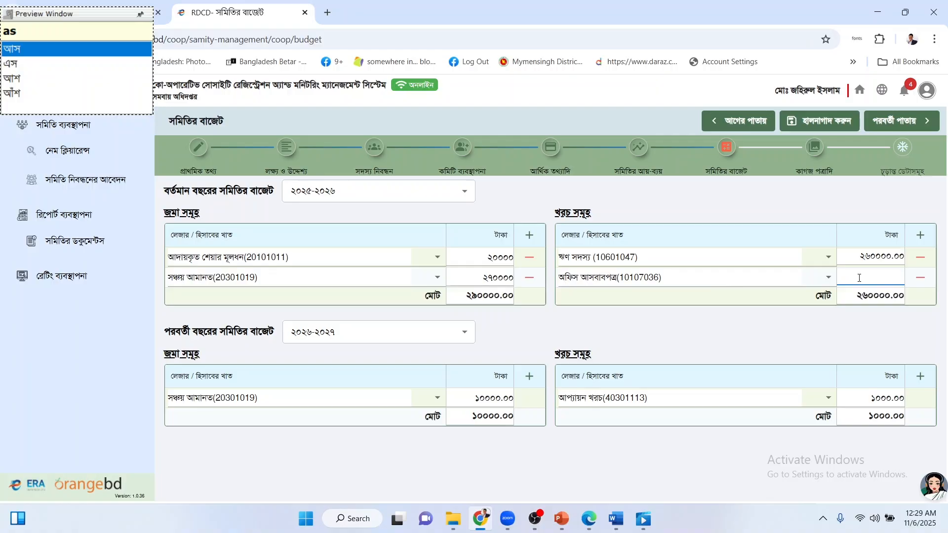
type("30000")
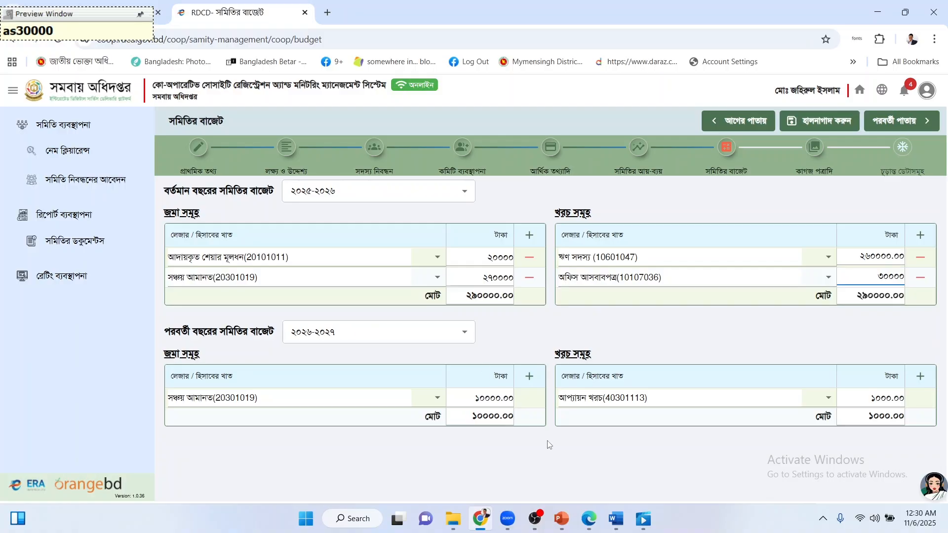
Check Word's 2026-2027 budget table, including সঞ্চয় আমানত at 450000, then return to the portal.
left_click(615, 518)
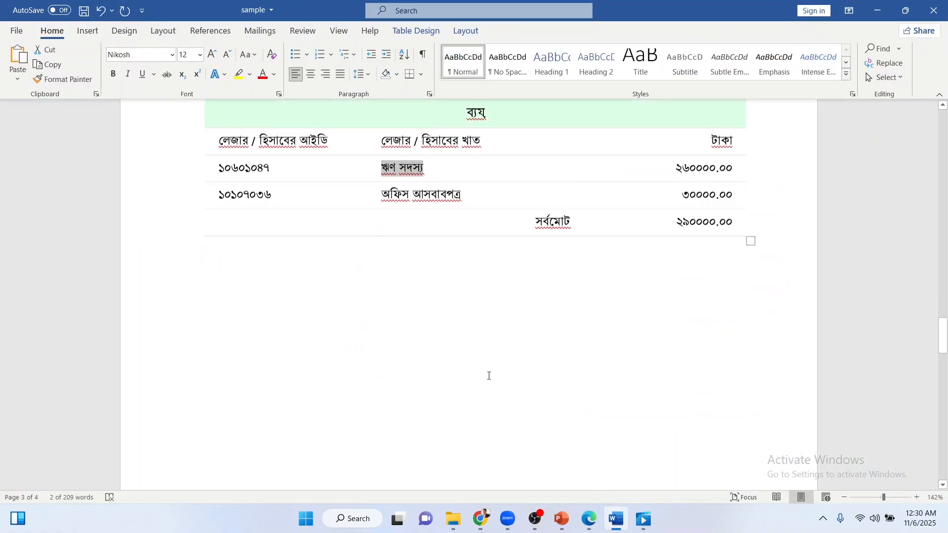
scroll(489, 376, "down", 10)
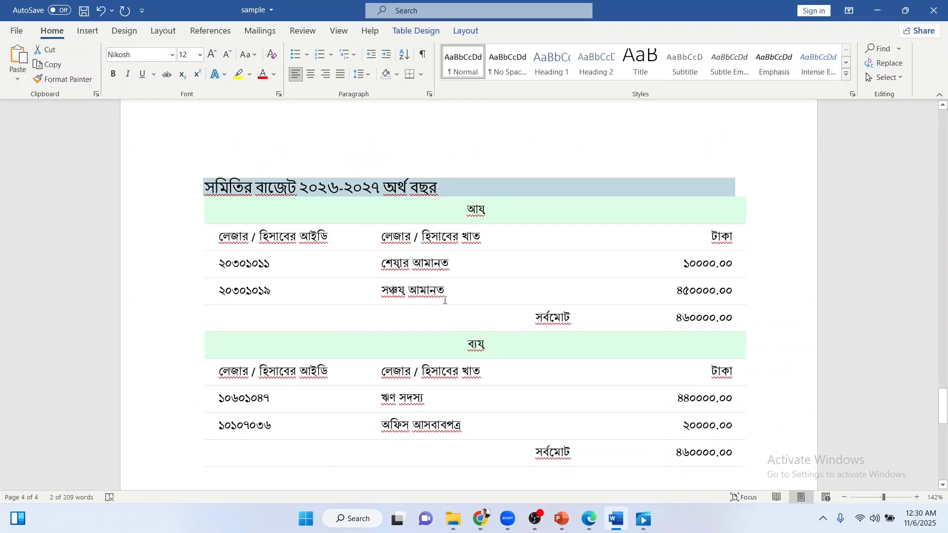
left_click(459, 272)
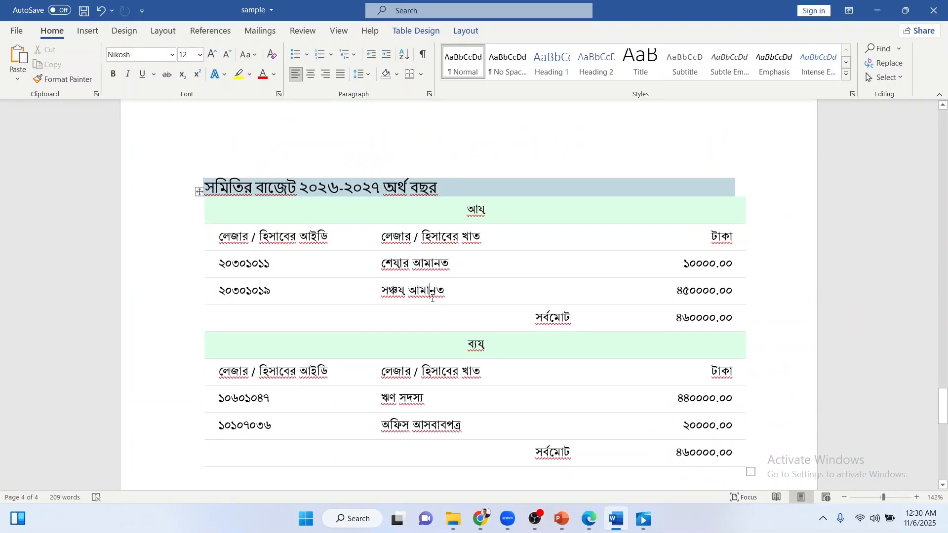
left_click(697, 293)
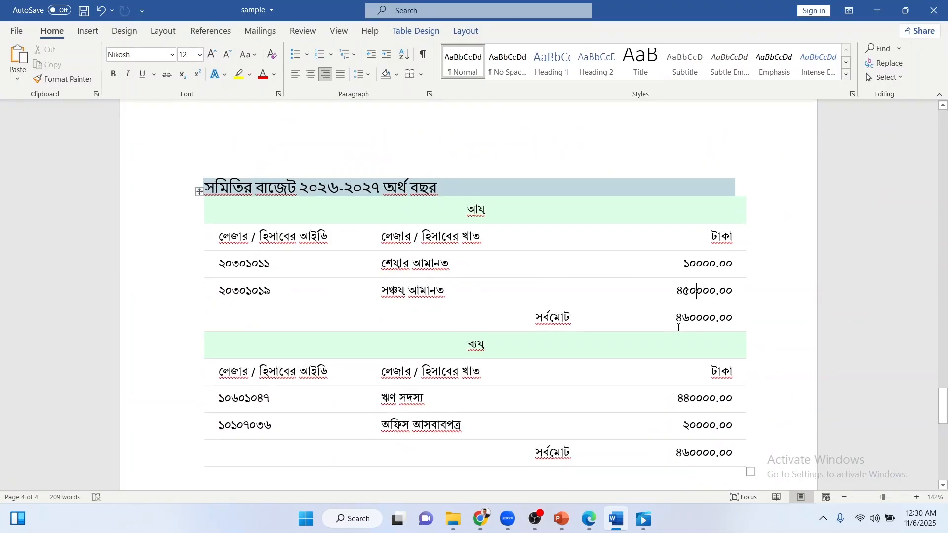
left_click(480, 519)
Keep সঞ্চয় আমানত as the 2026-2027 income ledger and change its amount to 450000.
left_click(269, 394)
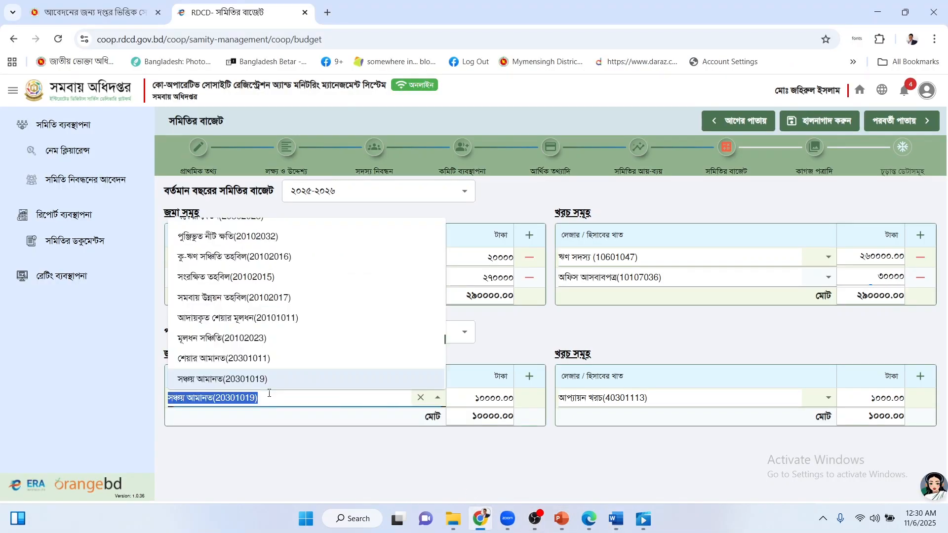
left_click(513, 347)
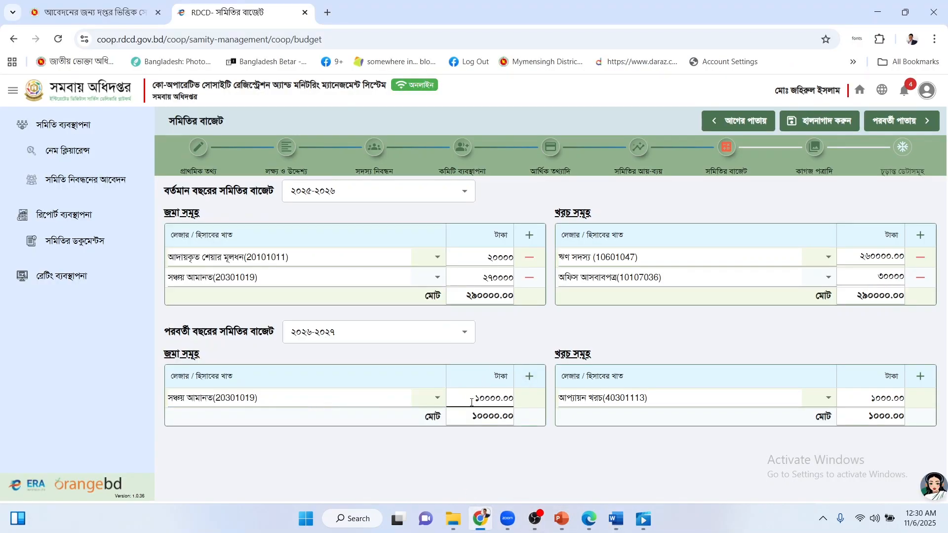
left_click_drag(475, 398, 533, 405)
type("450000")
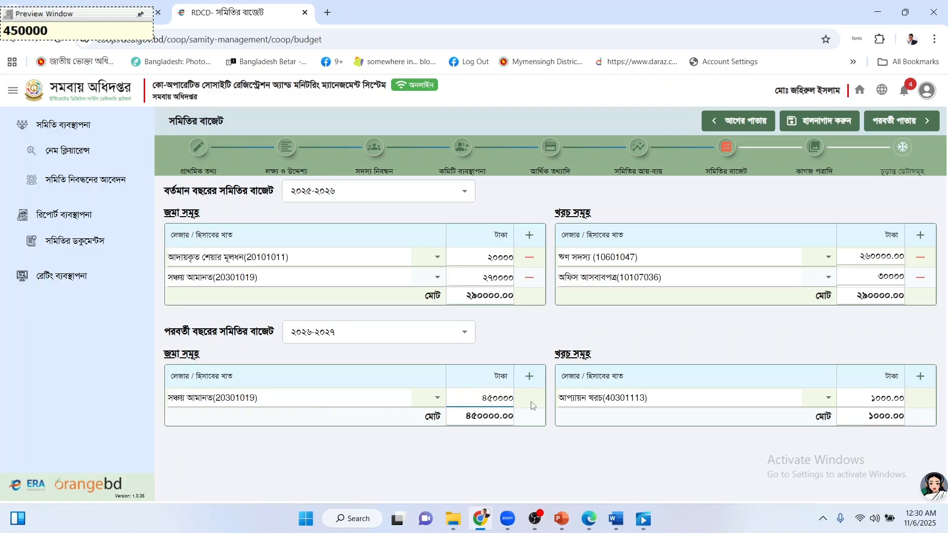
Add a 2026-2027 income row for শেয়ার আমানত(20301011) with amount 10000.
left_click(529, 376)
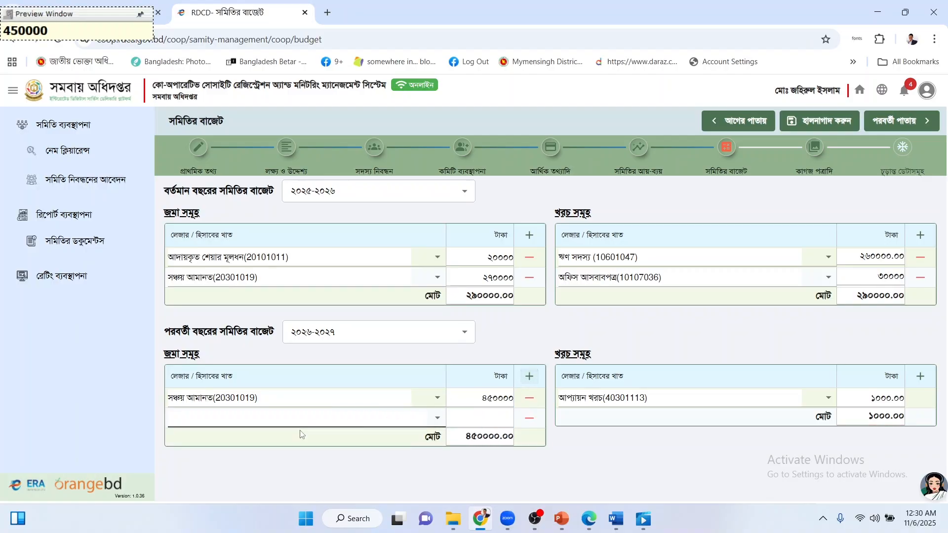
left_click(246, 413)
type("sheya")
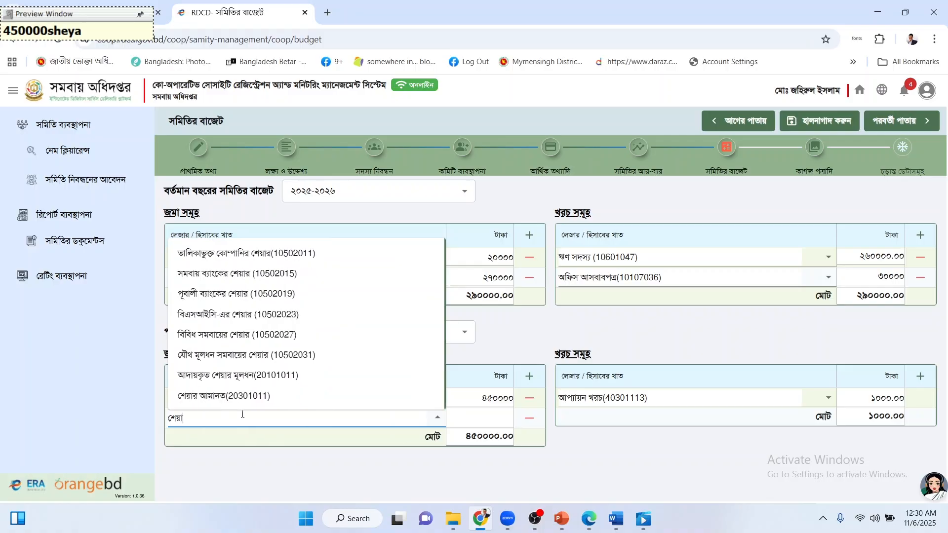
type("r")
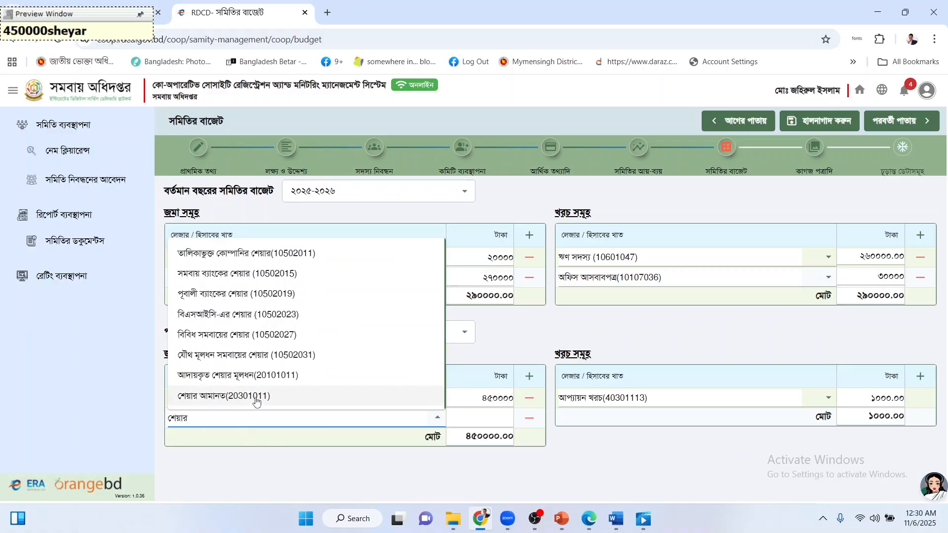
left_click(256, 397)
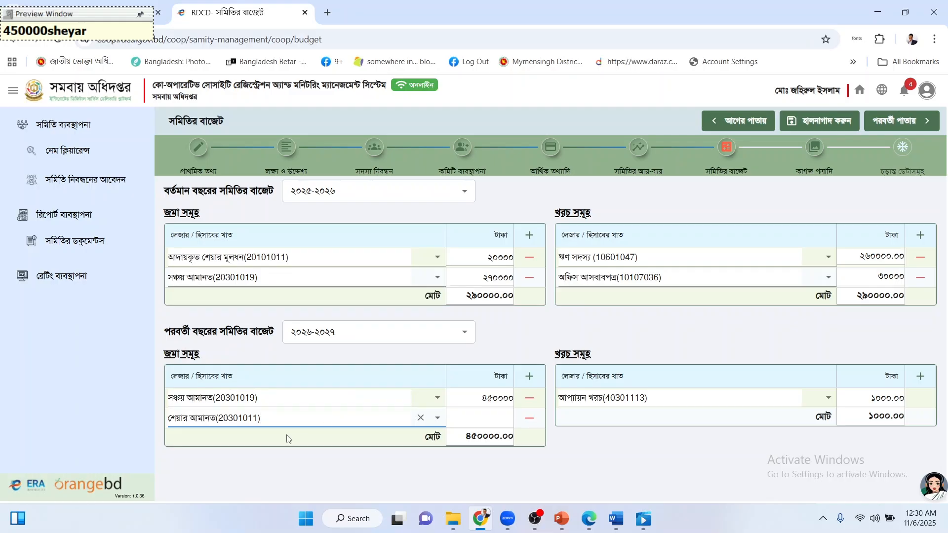
left_click(481, 419)
type("10000")
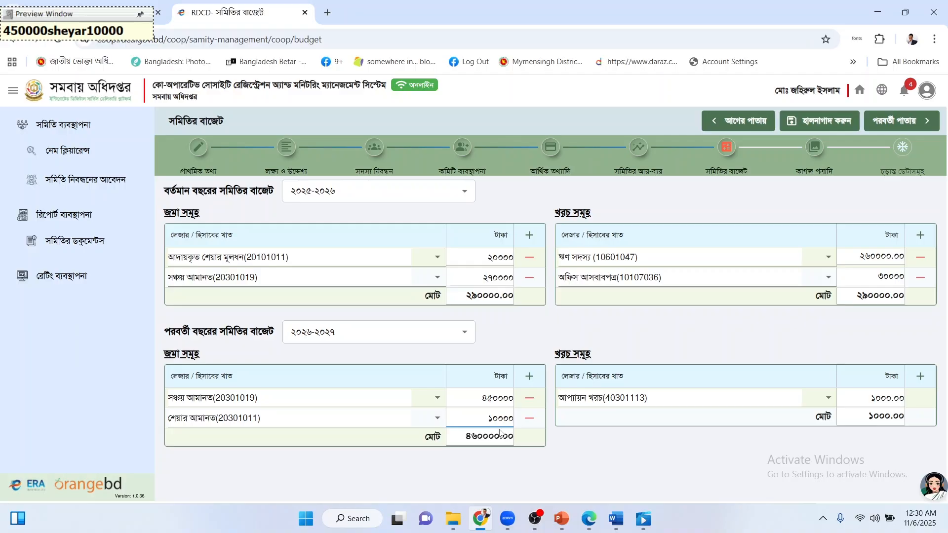
left_click(573, 447)
Check Word's 2026-2027 expenses, ঋণ সদস্য 440000 and office furniture 20000, back in the portal.
left_click(616, 519)
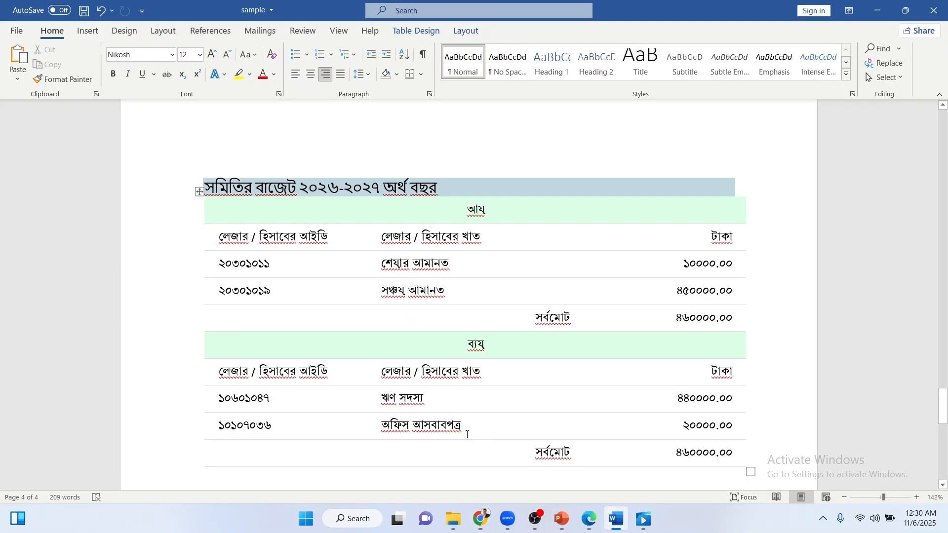
left_click(427, 408)
left_click(700, 397)
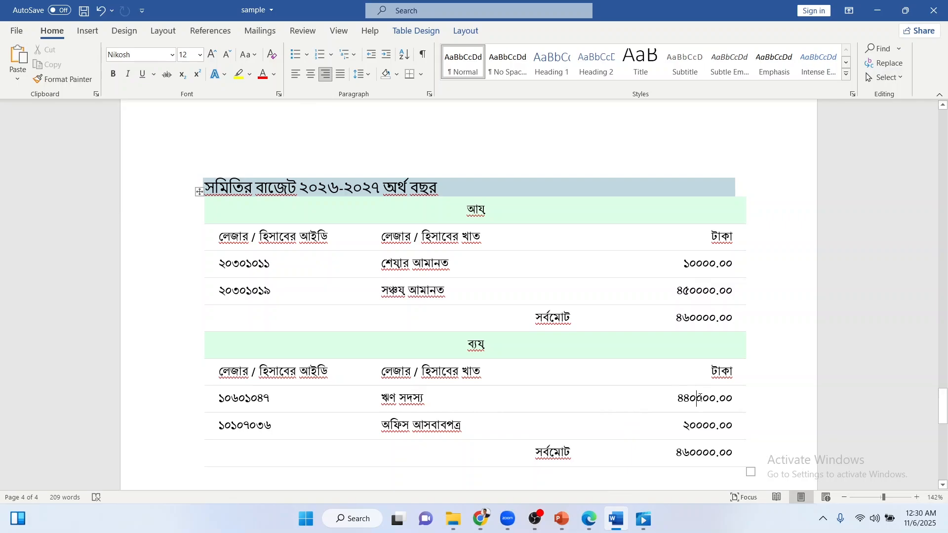
left_click(707, 425)
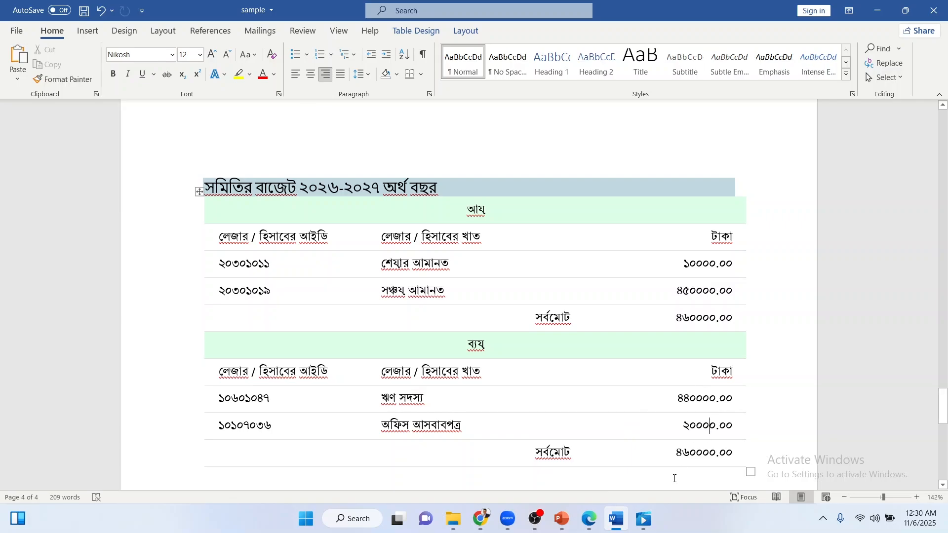
left_click(617, 519)
left_click(654, 398)
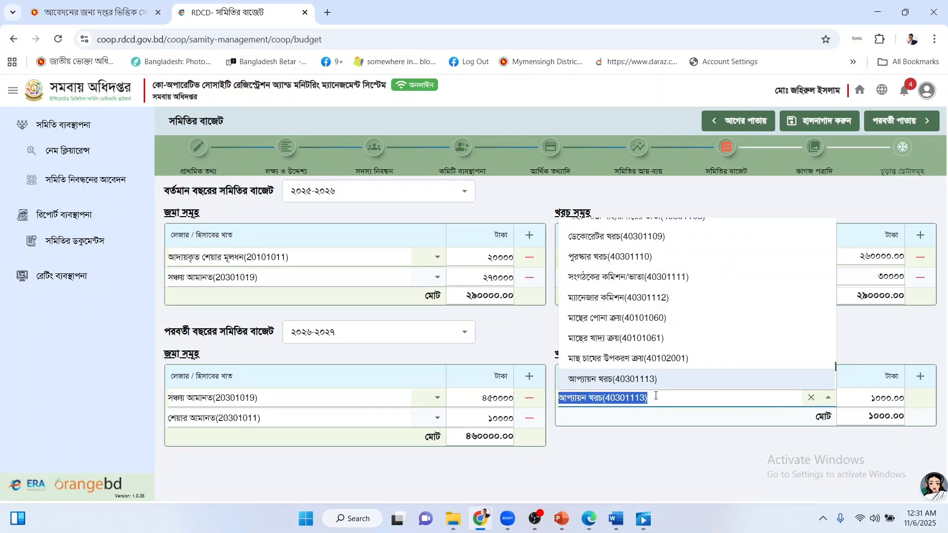
Set the 2026-2027 expense ledger to ঋণ সদস্য (10601047) with amount 440000.
type("rri")
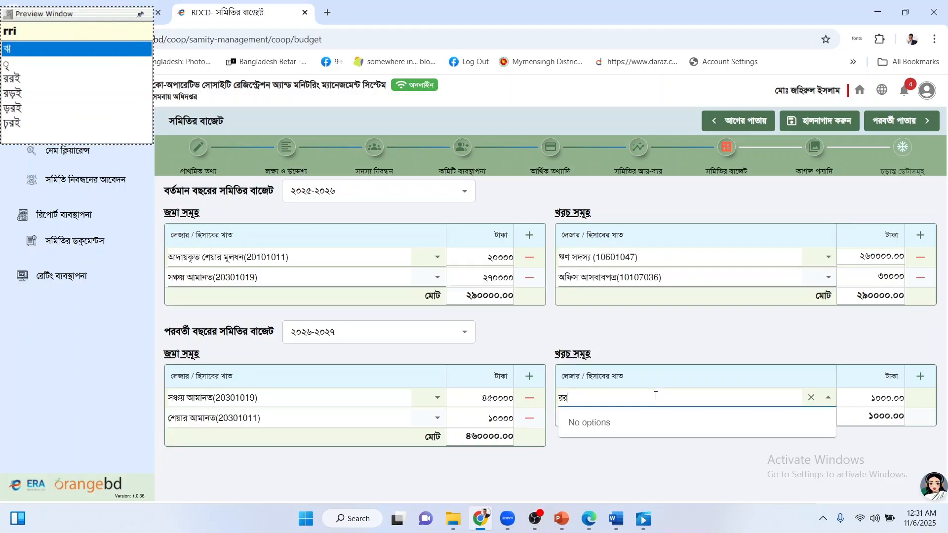
type("N")
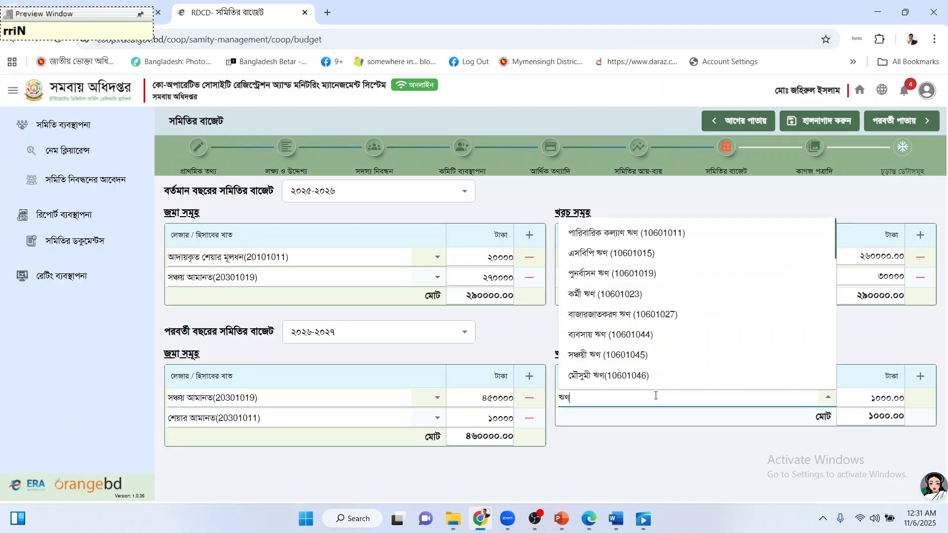
type(" sodos")
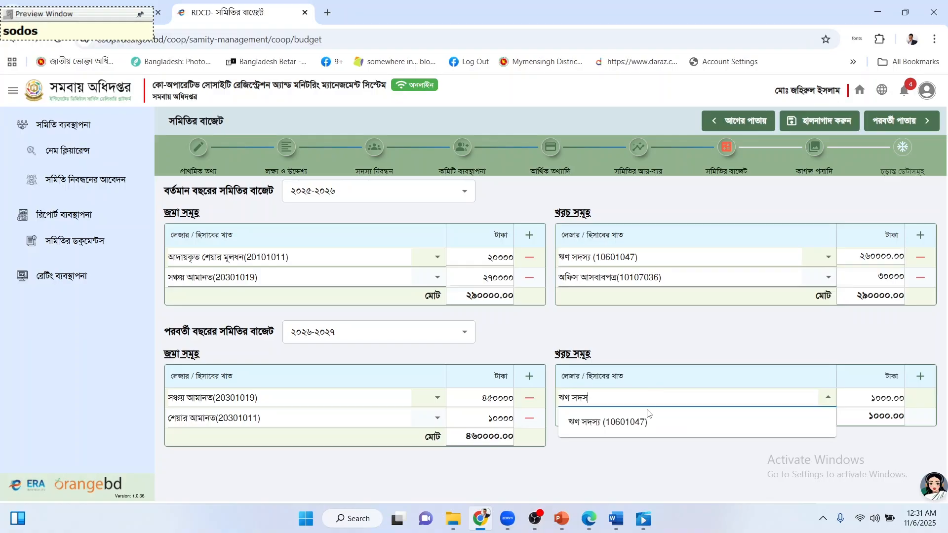
left_click(646, 417)
left_click(907, 401)
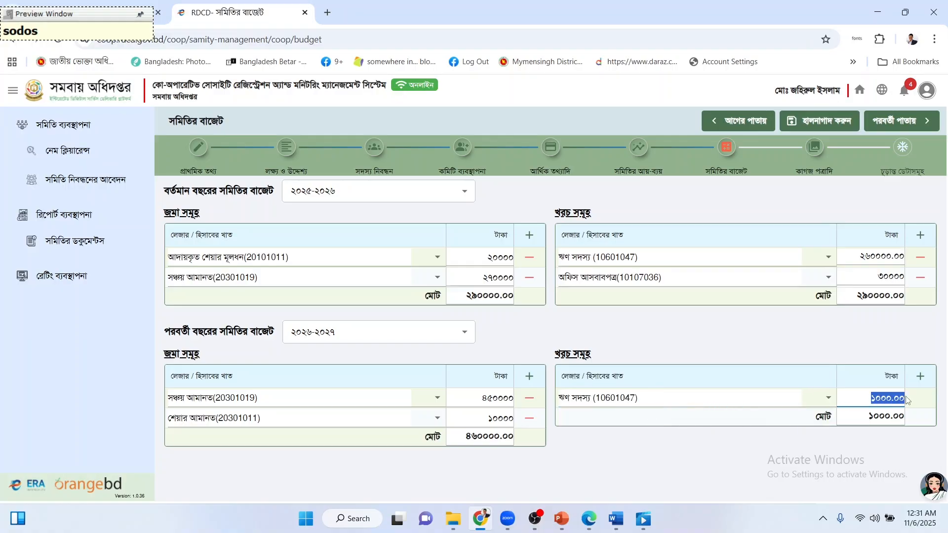
type("440000")
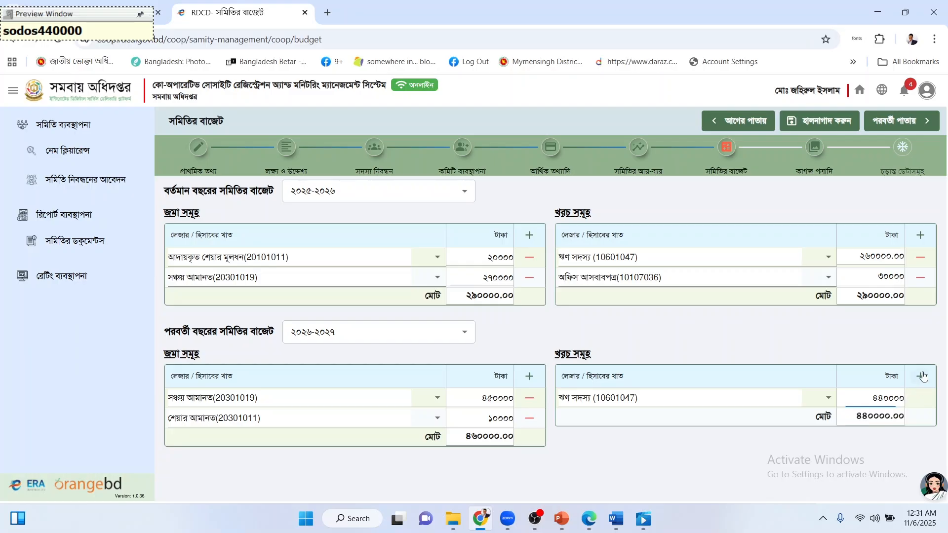
Add a 2026-2027 expense row for অফিস আসবাবপত্র(10107036) with amount 20000.
left_click(920, 376)
left_click(744, 418)
type("য়াসবাব")
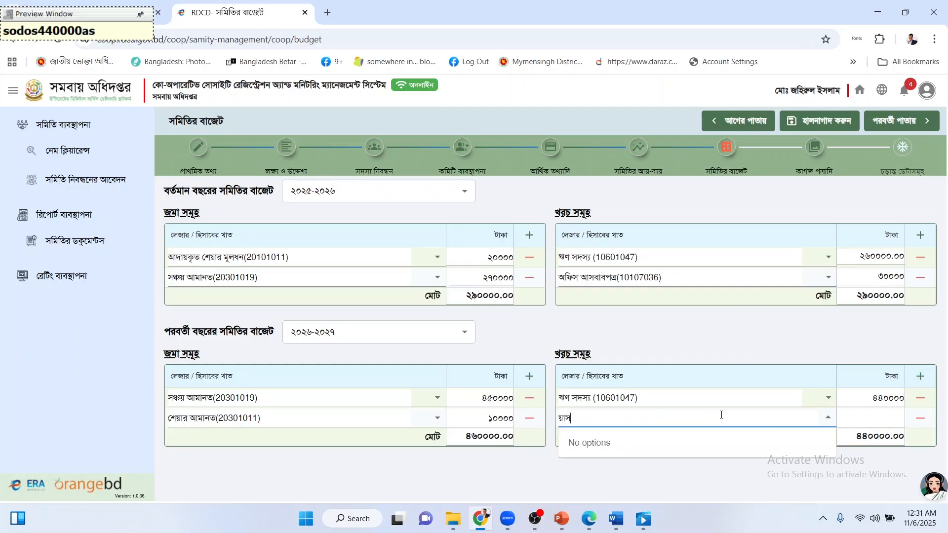
key("BackSpace")
key("BackSpace")
key("BackSpace")
key("BackSpace")
key("BackSpace")
key("BackSpace")
type("আস")
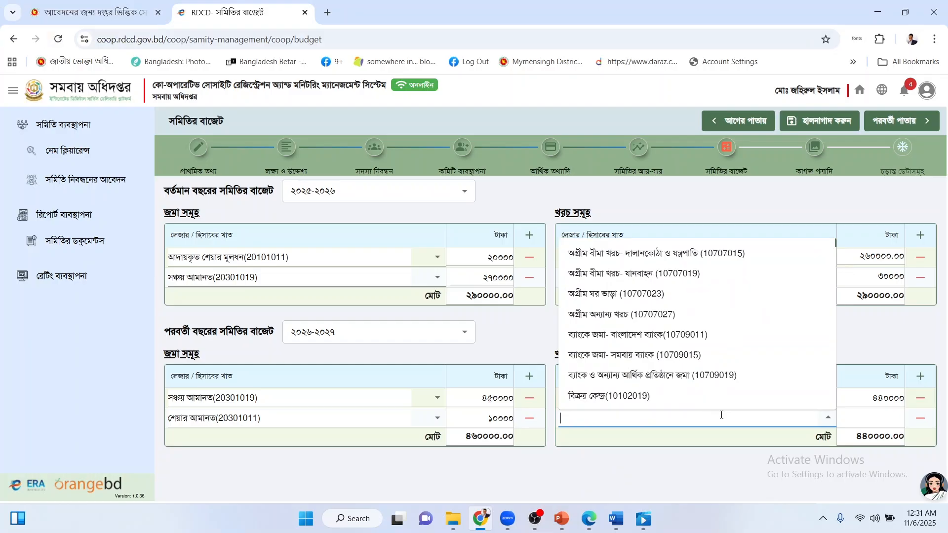
type("বা")
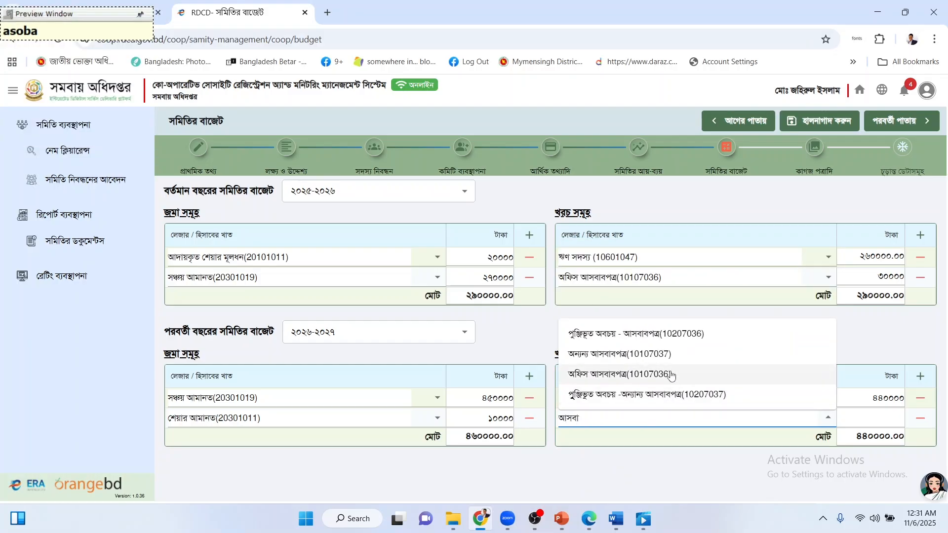
left_click(691, 375)
left_click(860, 417)
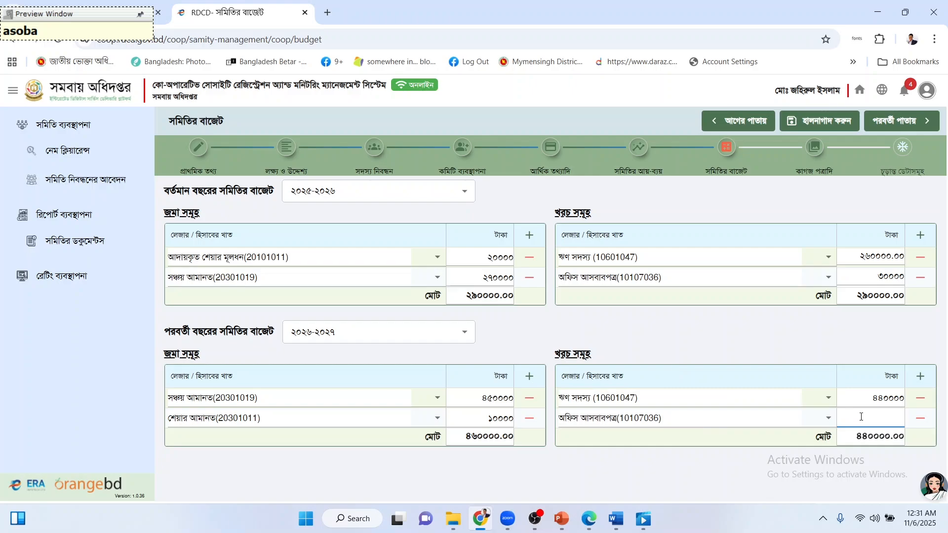
type("20000")
left_click(721, 457)
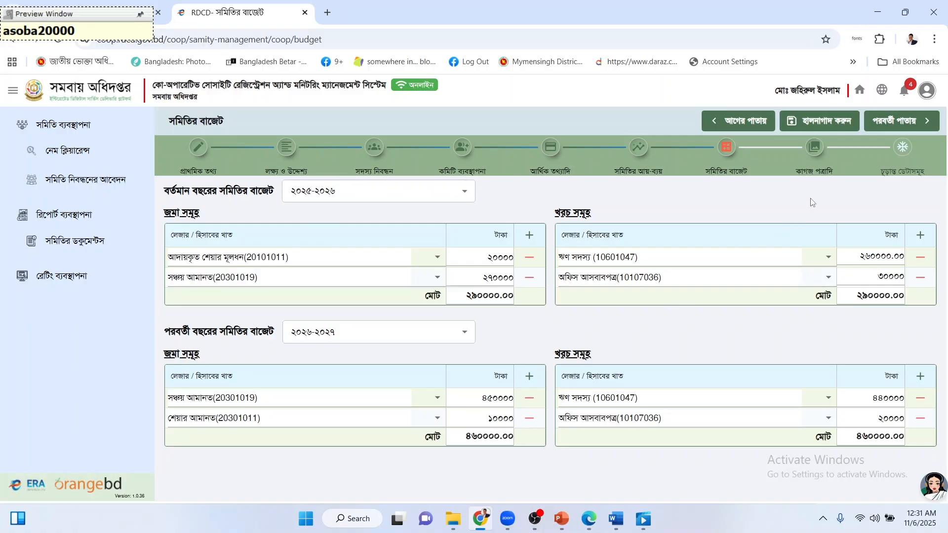
Save the updated society budget and continue to the document upload page.
left_click(828, 129)
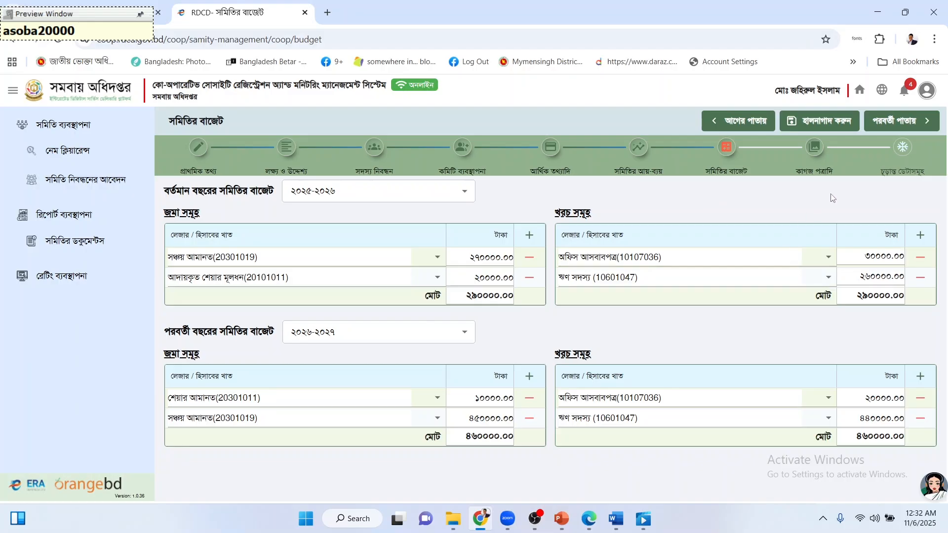
left_click(888, 124)
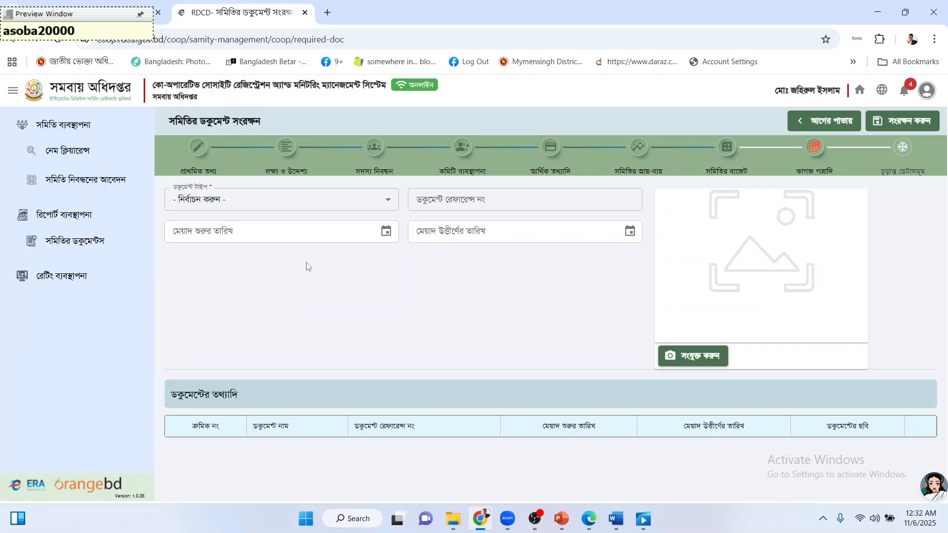
Add a সাংগঠনিক সভার রেজুলেশন document, reference 1, with resolution.pdf attached, and save it.
left_click(263, 201)
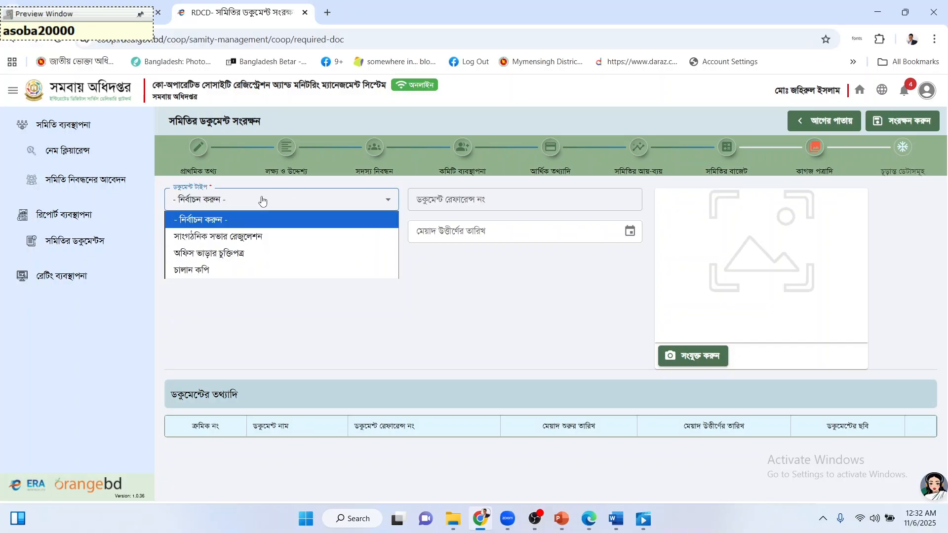
left_click(255, 236)
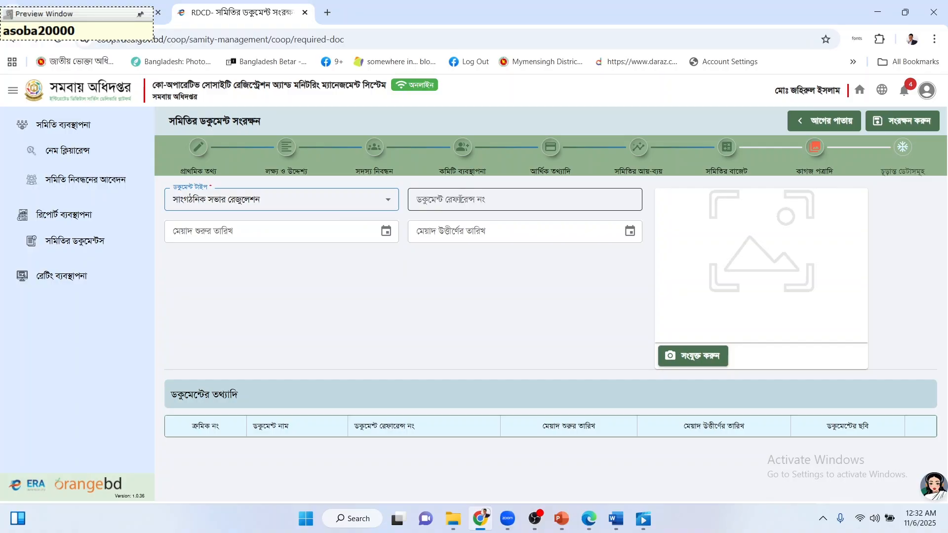
left_click(459, 199)
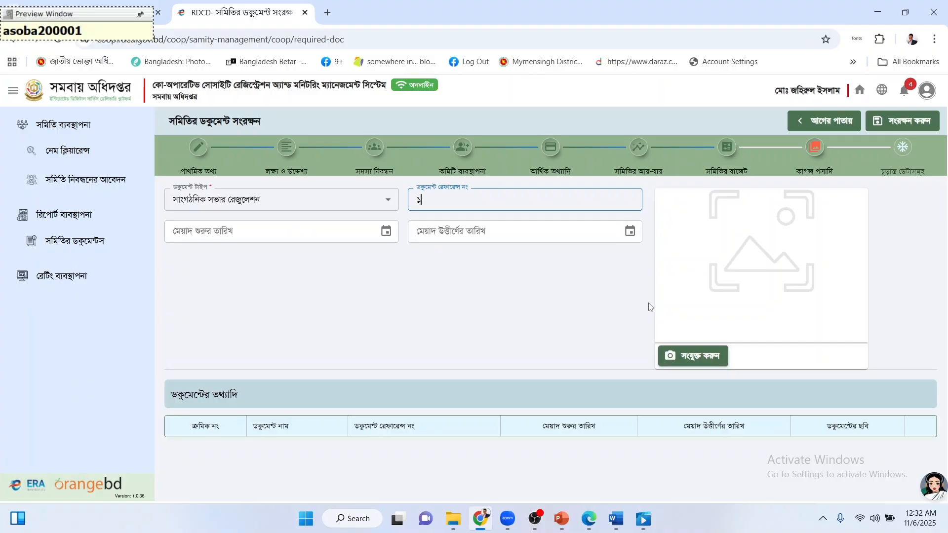
left_click(684, 359)
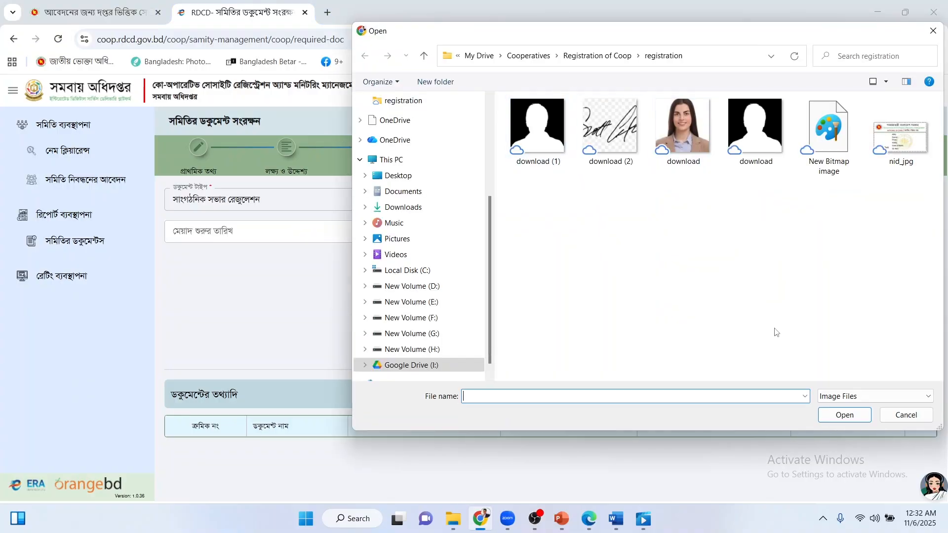
left_click(842, 397)
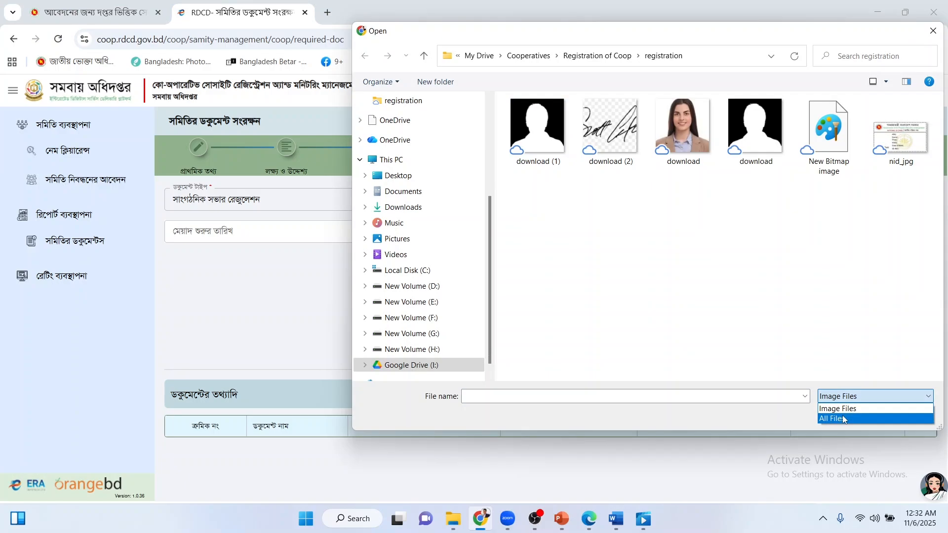
left_click(845, 418)
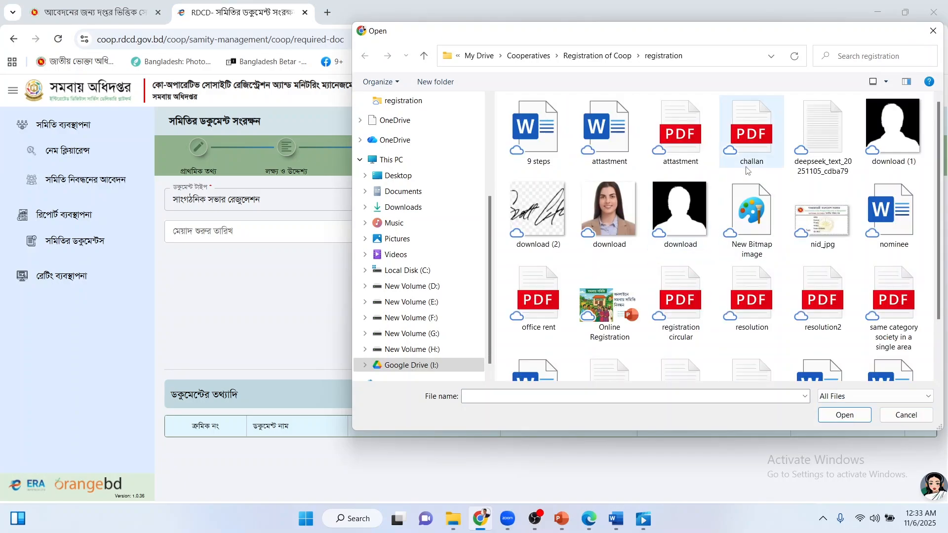
left_click(745, 309)
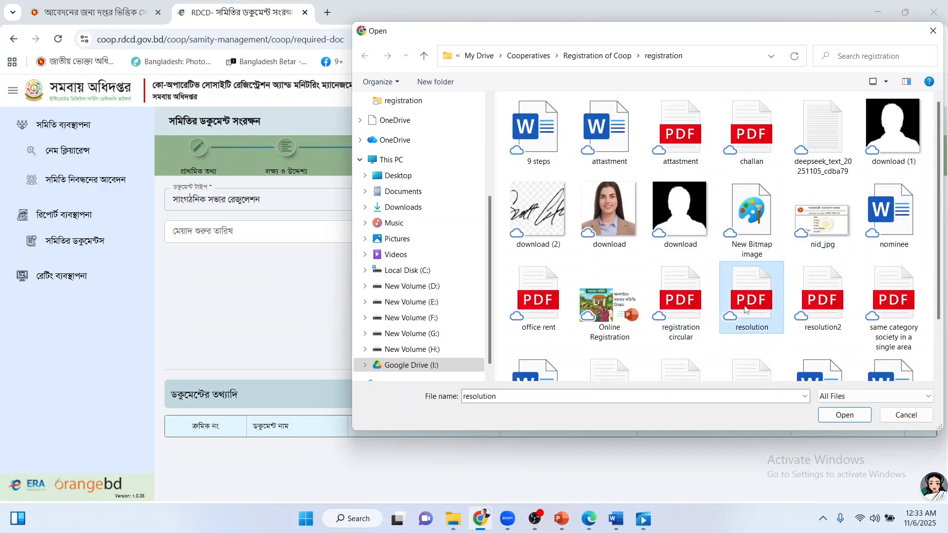
left_click(833, 417)
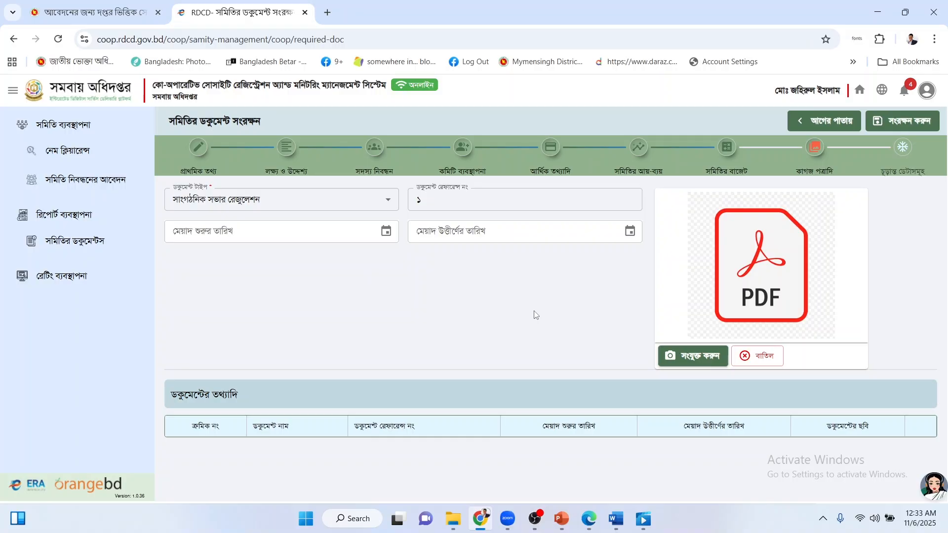
left_click(883, 121)
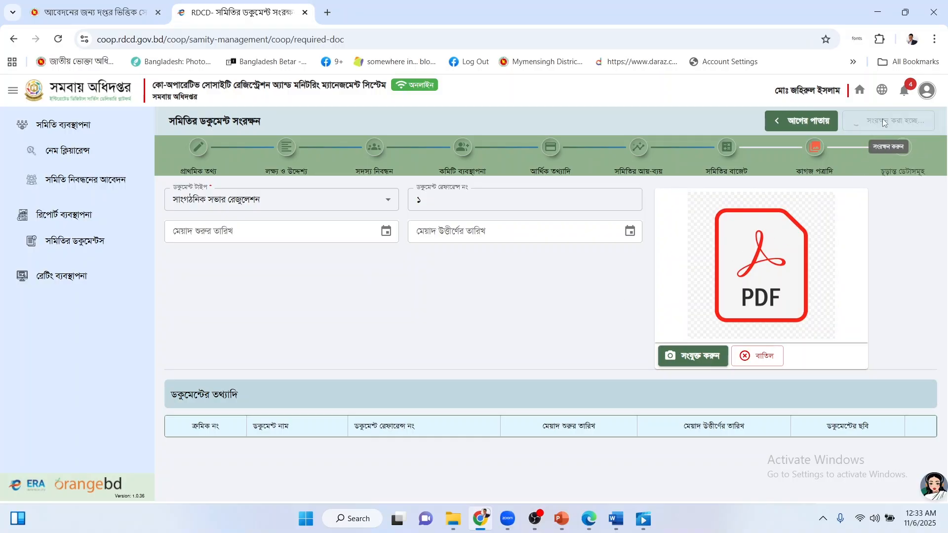
left_click(275, 201)
Start an অফিস ভাড়ার চুক্তিপত্র document entry with reference ২.
left_click(246, 236)
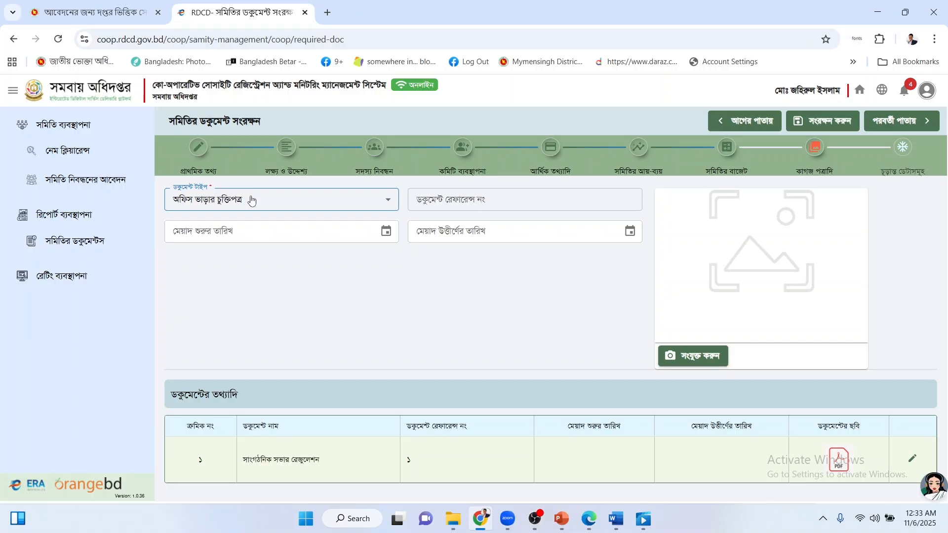
left_click(461, 196)
type("২")
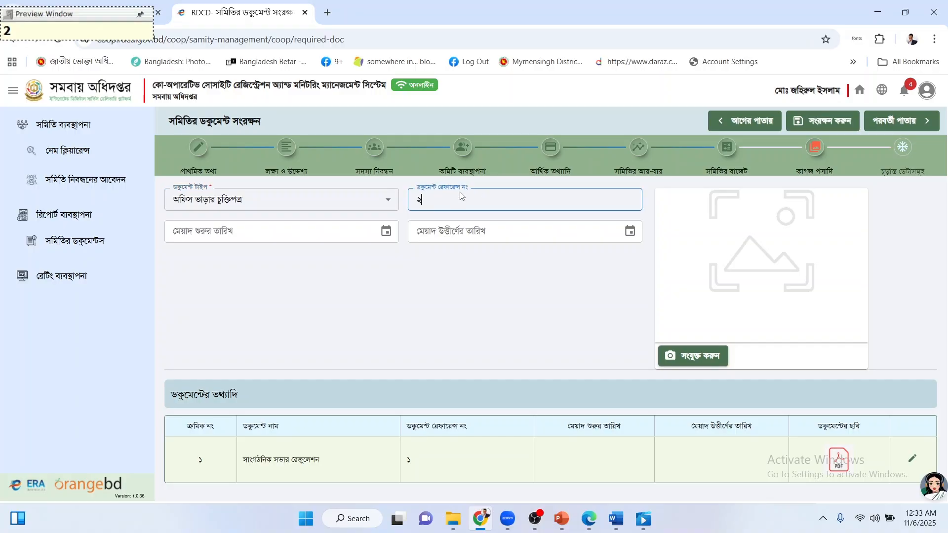
left_click(340, 295)
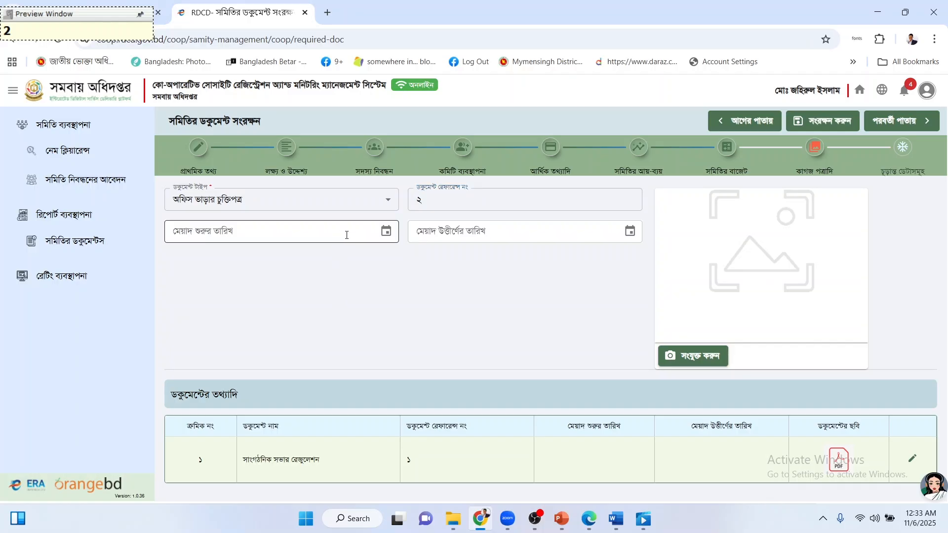
Set the agreement's validity from 01/11/2025 to 01/01/2028.
left_click(387, 232)
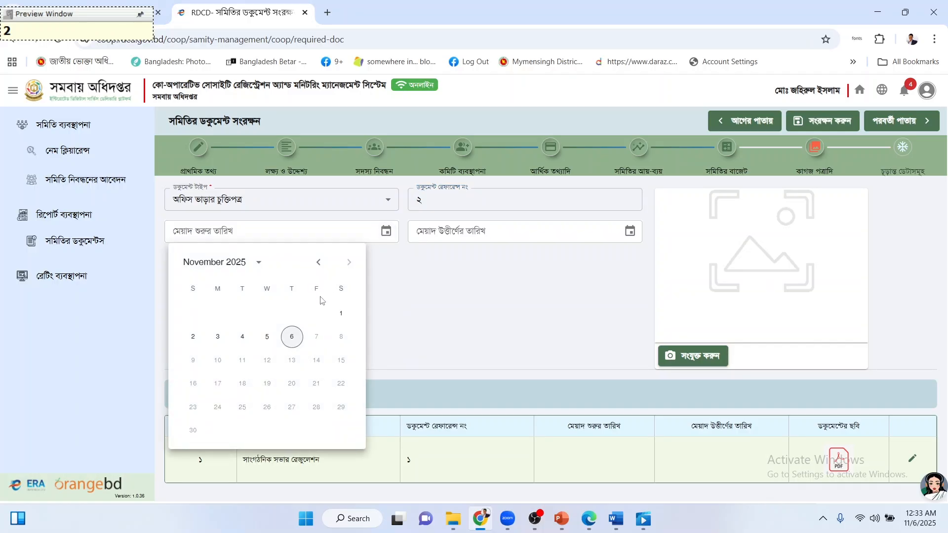
left_click(341, 315)
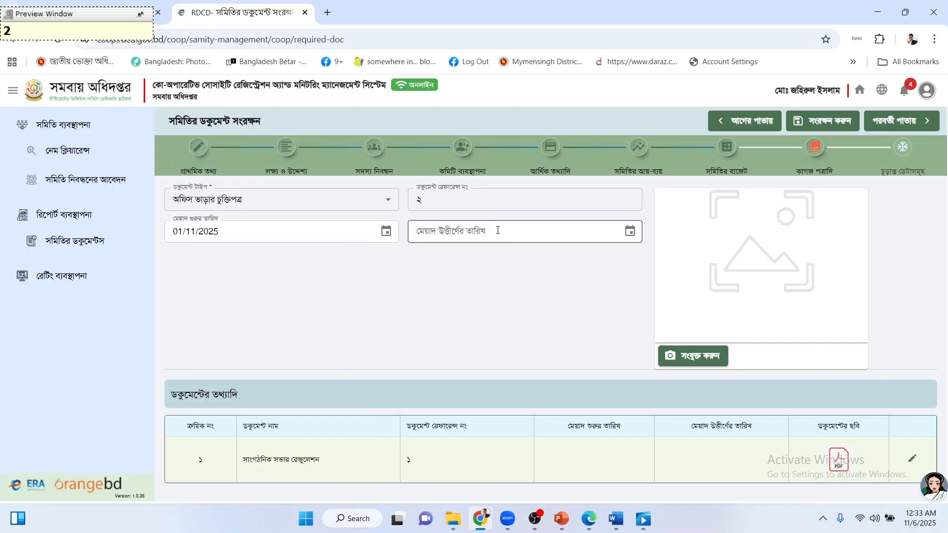
left_click(637, 237)
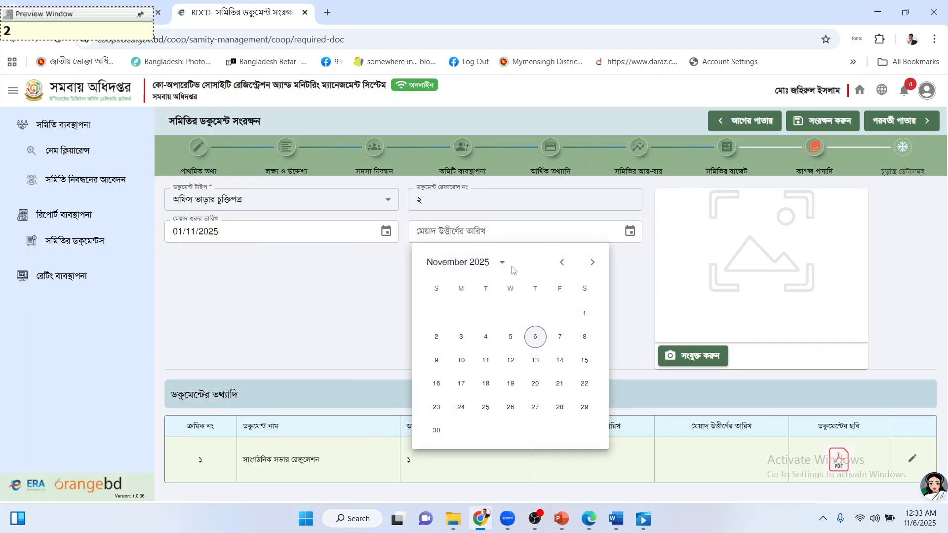
left_click(503, 263)
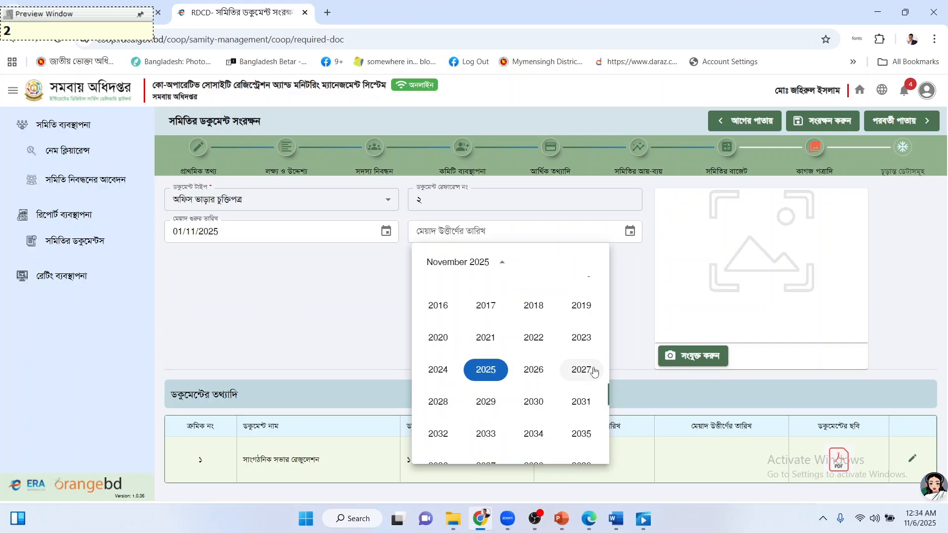
left_click(438, 401)
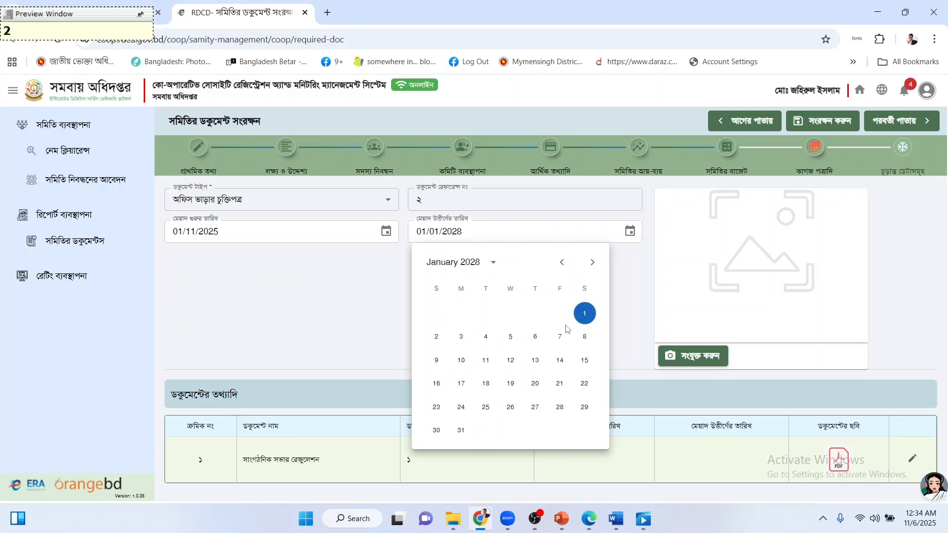
left_click(590, 314)
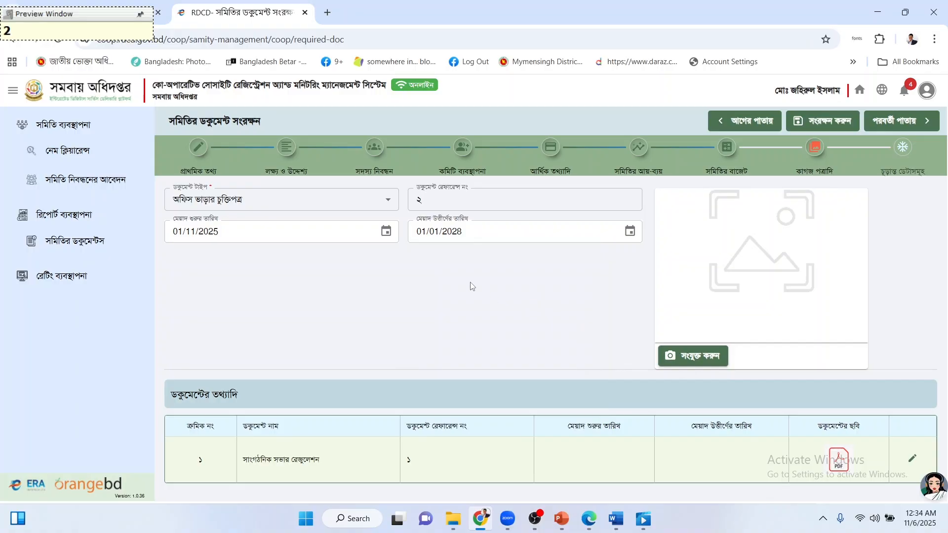
Attach the office rent PDF to the agreement entry.
left_click(669, 355)
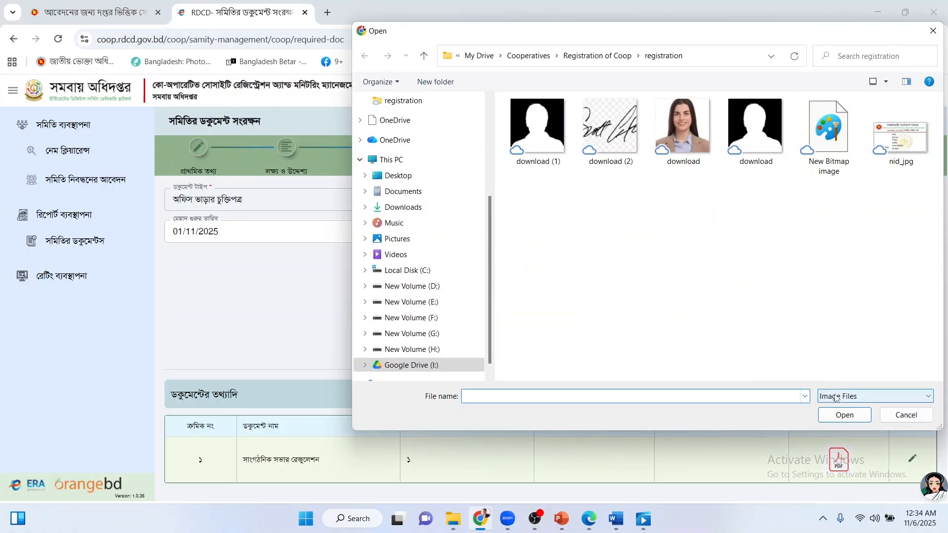
left_click(835, 397)
left_click(839, 416)
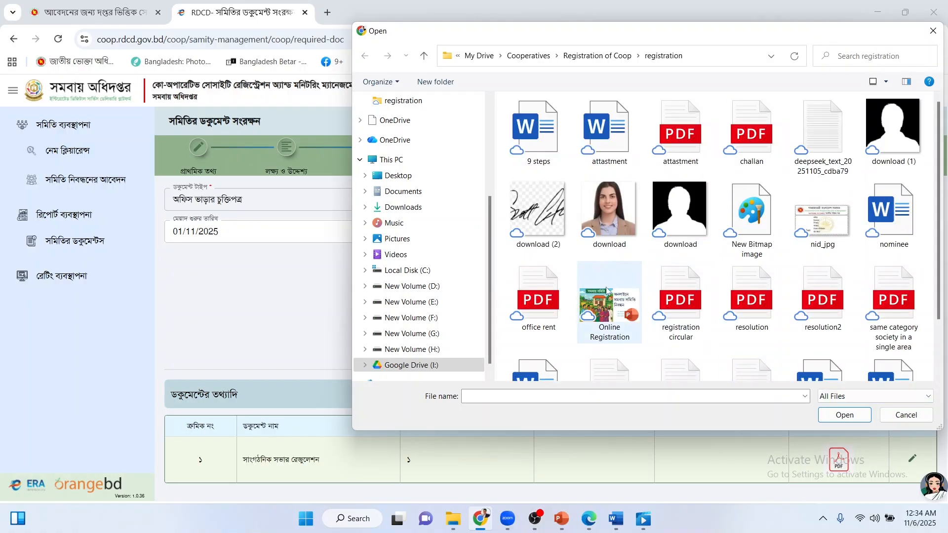
double_click(532, 312)
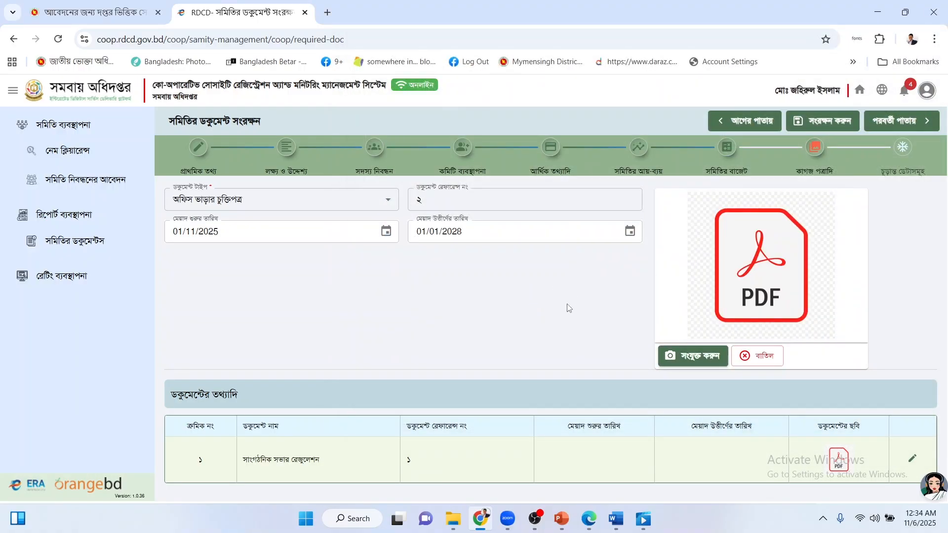
Save the office rent agreement and start a চালান কপি entry with reference ৩.
left_click(821, 121)
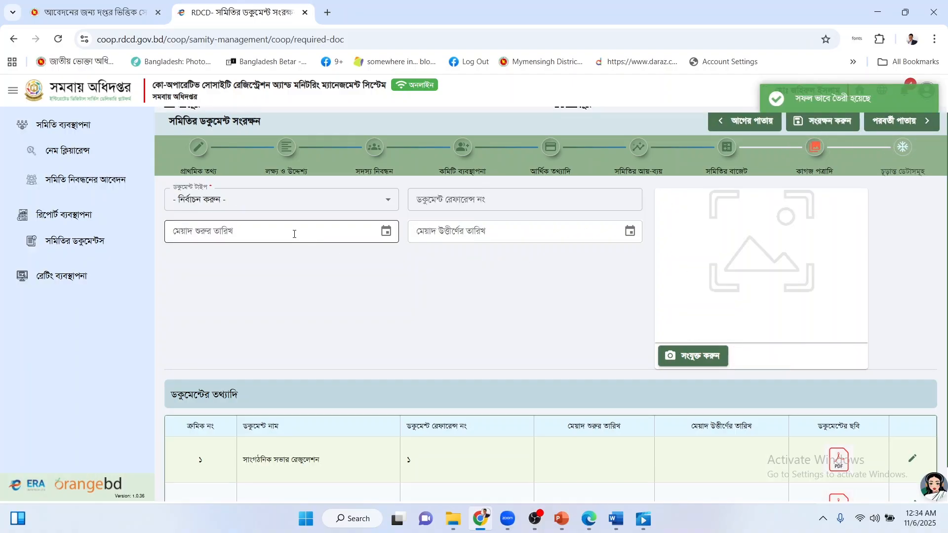
left_click(286, 206)
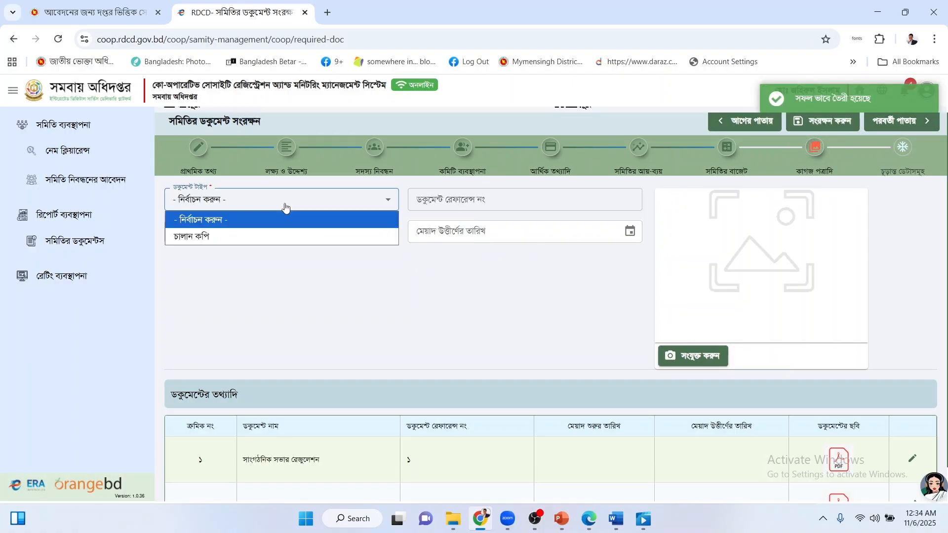
left_click(233, 237)
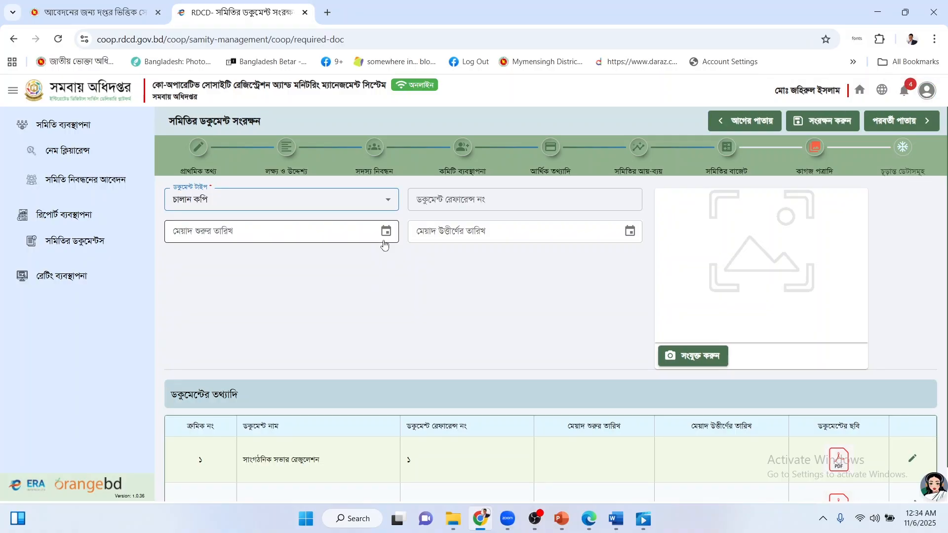
left_click(449, 195)
type("৩")
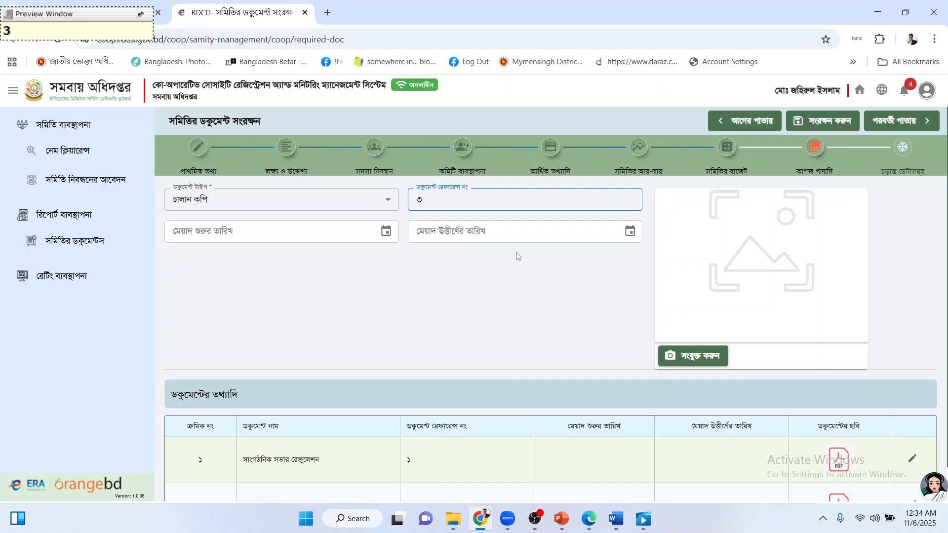
Attach the challan PDF and save the challan copy document.
left_click(689, 358)
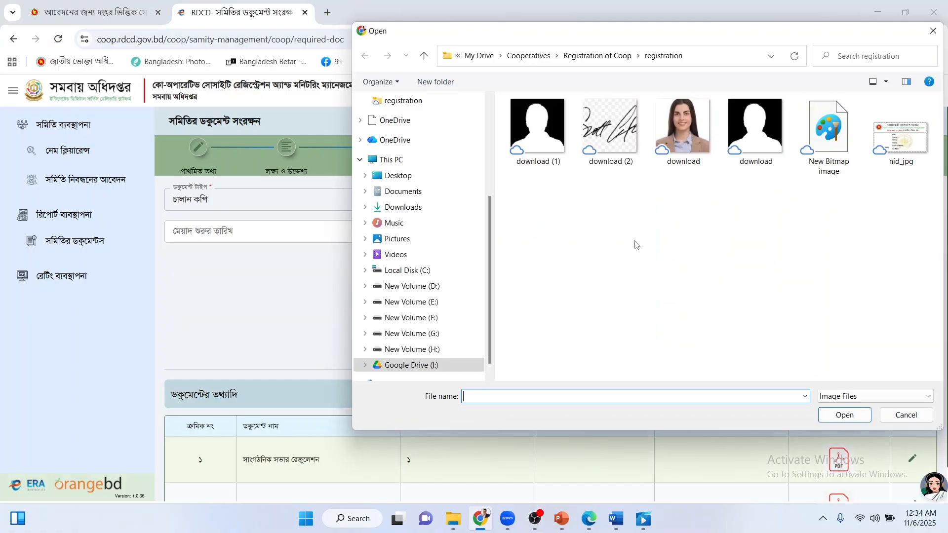
left_click(872, 395)
left_click(834, 419)
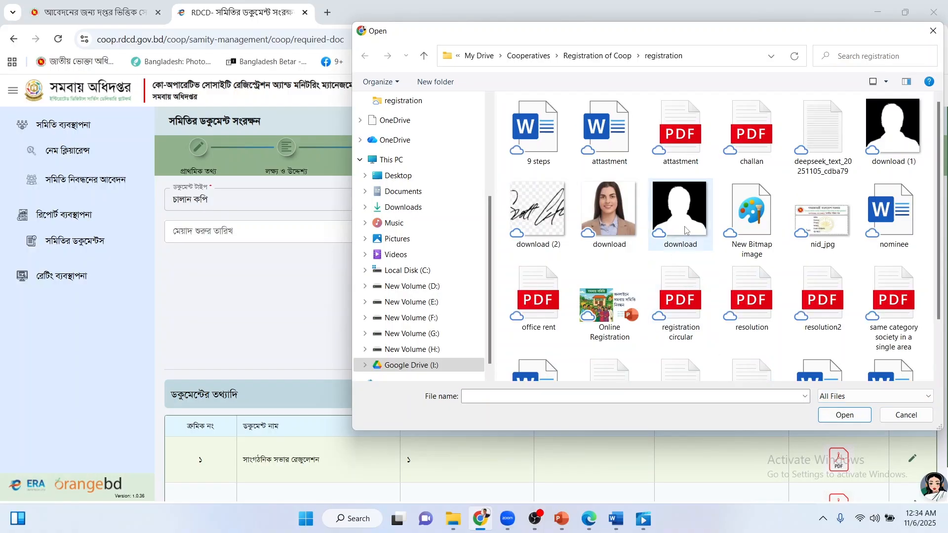
left_click(760, 144)
double_click(760, 144)
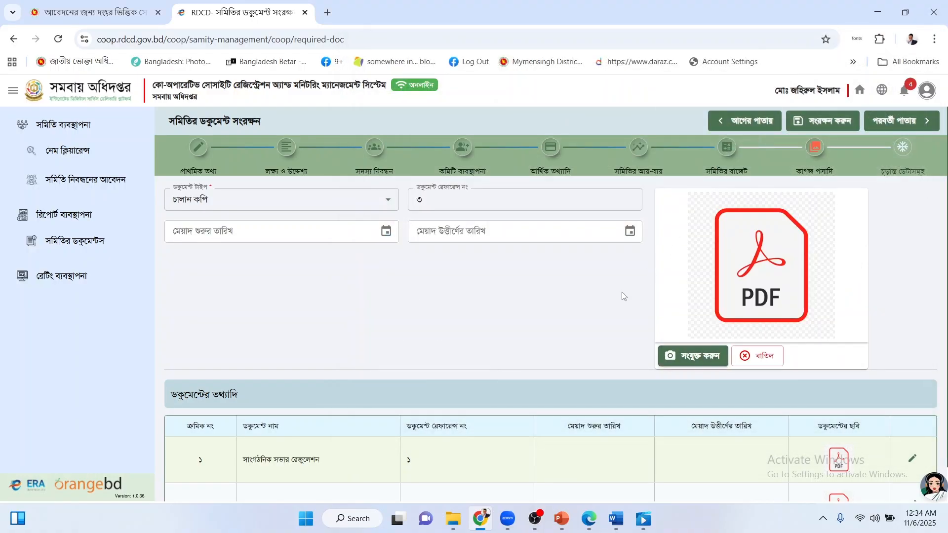
scroll(600, 295, "down", 2)
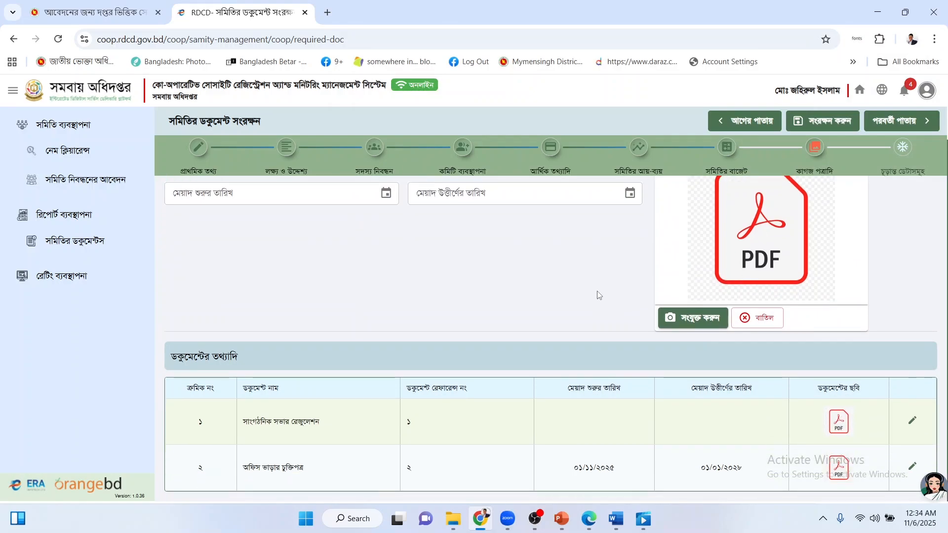
scroll(599, 295, "up", 2)
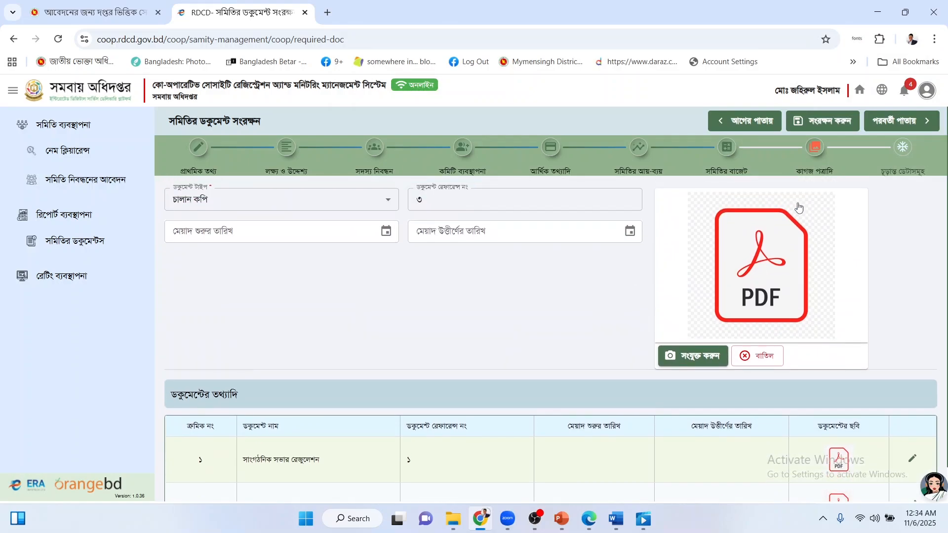
left_click(812, 124)
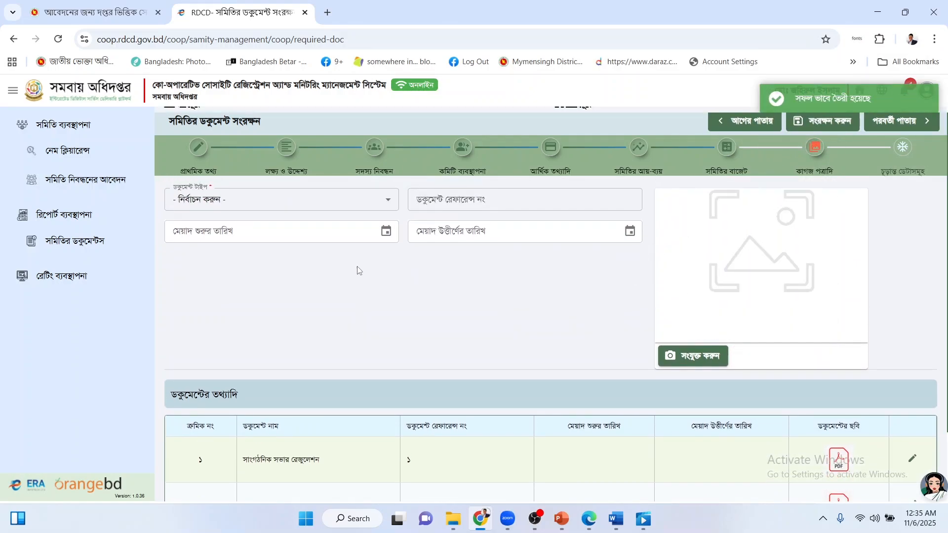
Check the resolution, office rent and challan copy rows in the document list.
left_click(324, 196)
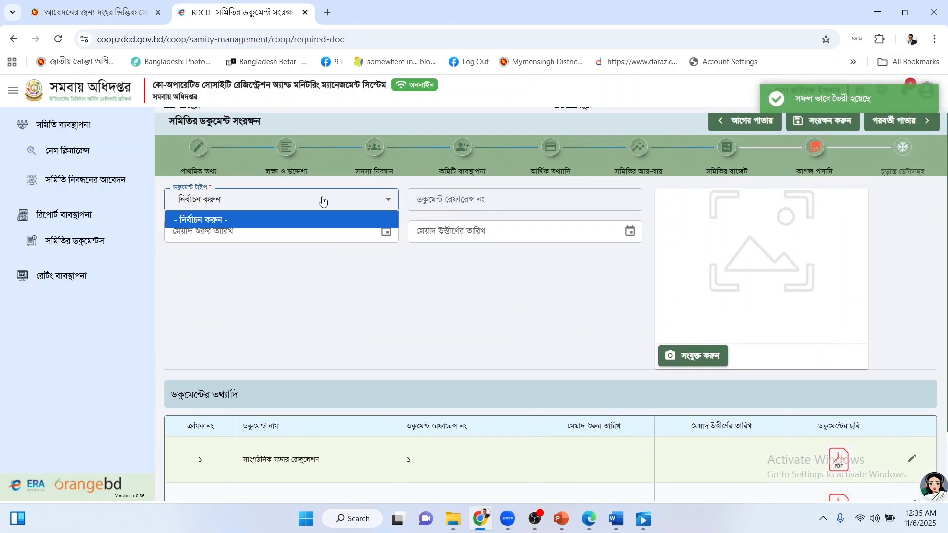
left_click(433, 323)
scroll(435, 324, "down", 2)
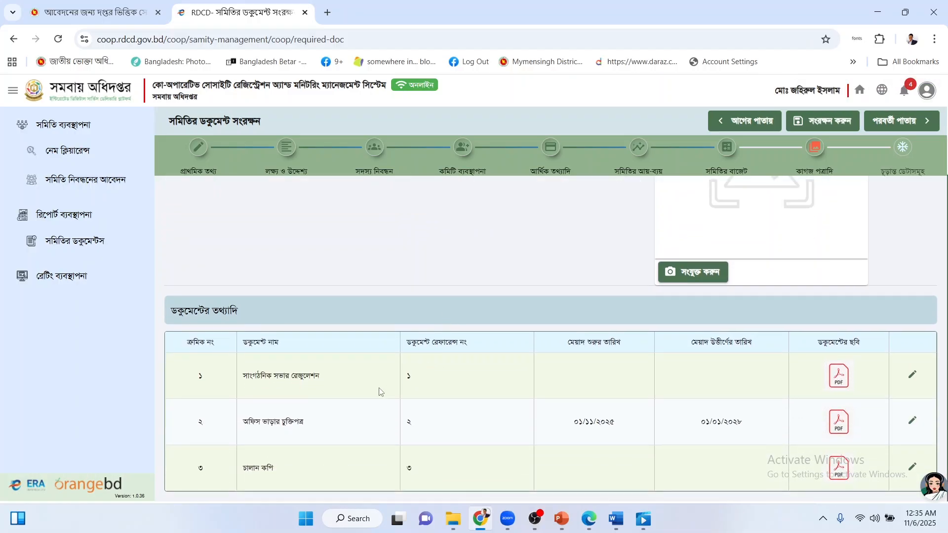
left_click_drag(269, 380, 332, 379)
left_click(291, 423)
left_click_drag(264, 431, 314, 424)
left_click(271, 453)
left_click_drag(255, 468, 271, 464)
scroll(748, 388, "up", 2)
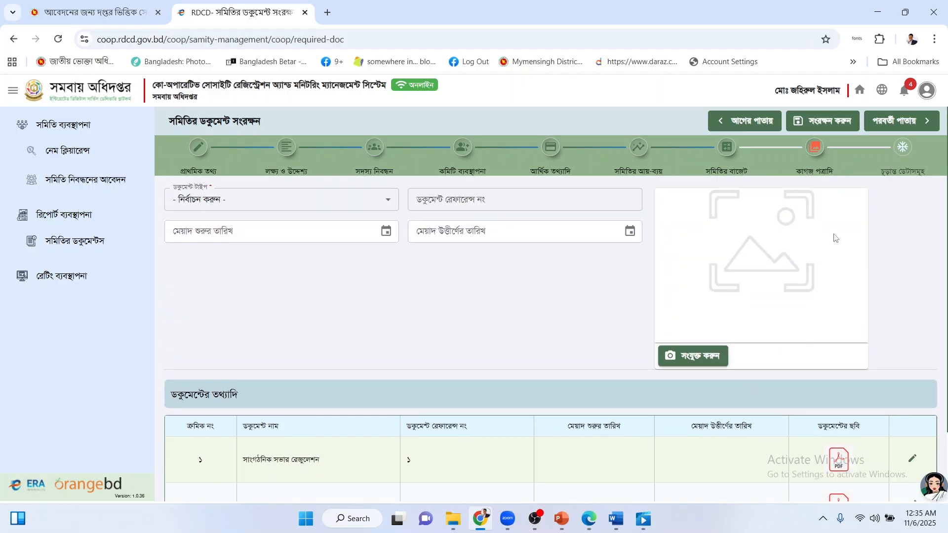
left_click(853, 127)
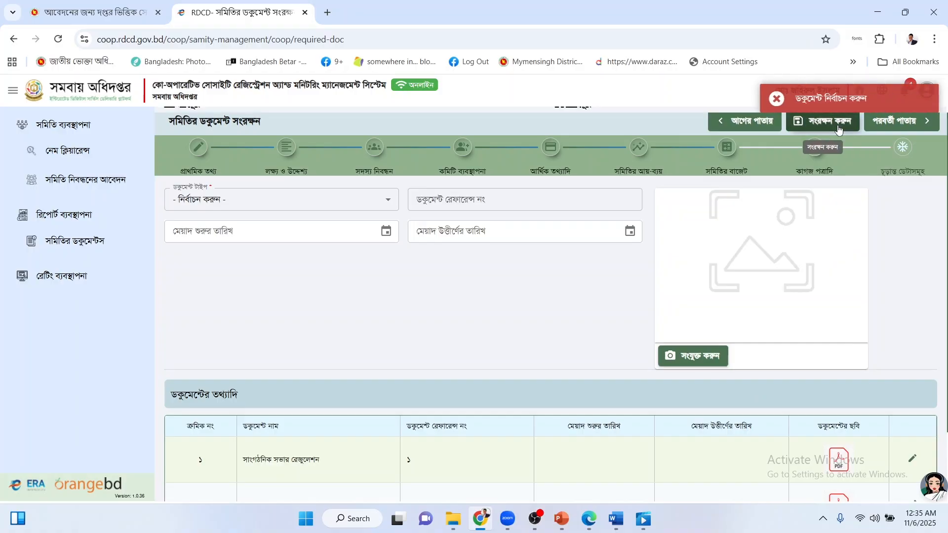
Open the final application review page.
left_click(891, 123)
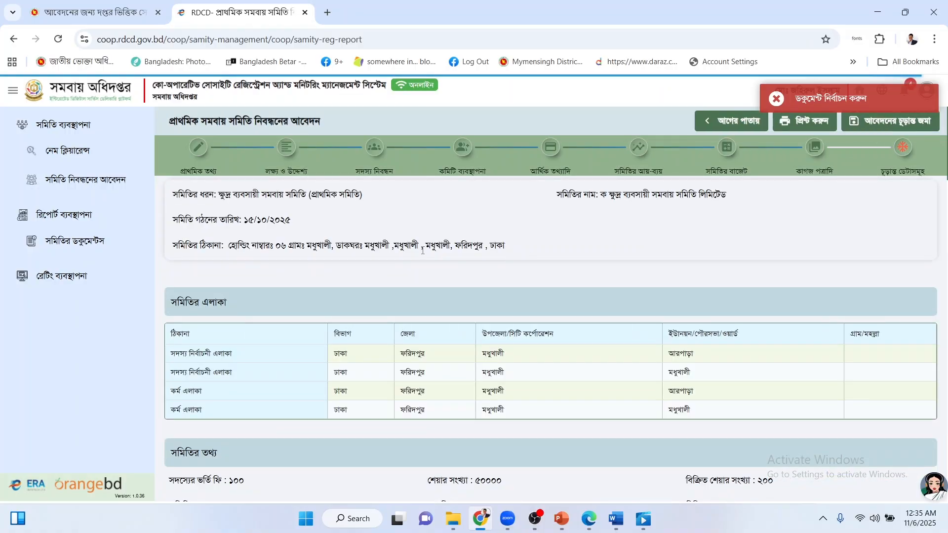
scroll(423, 251, "down", 5)
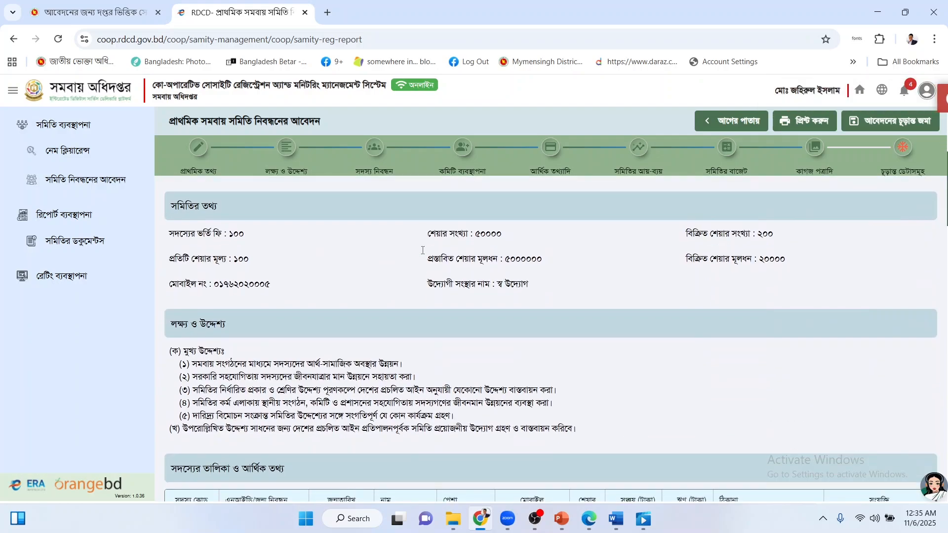
scroll(423, 253, "up", 5)
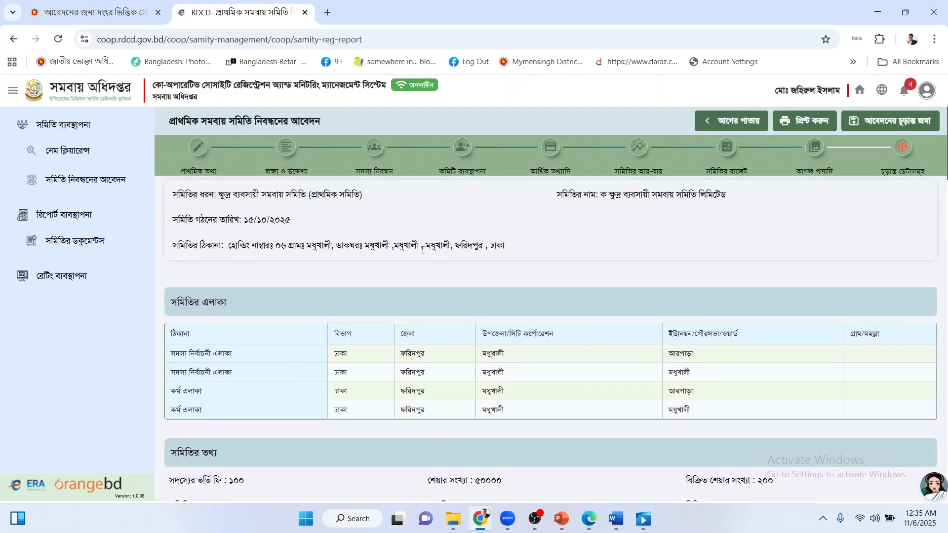
scroll(422, 250, "down", 5)
scroll(423, 254, "up", 5)
Check the society address, then scroll through share figures, aims and member list.
left_click_drag(230, 244, 490, 266)
left_click(390, 245)
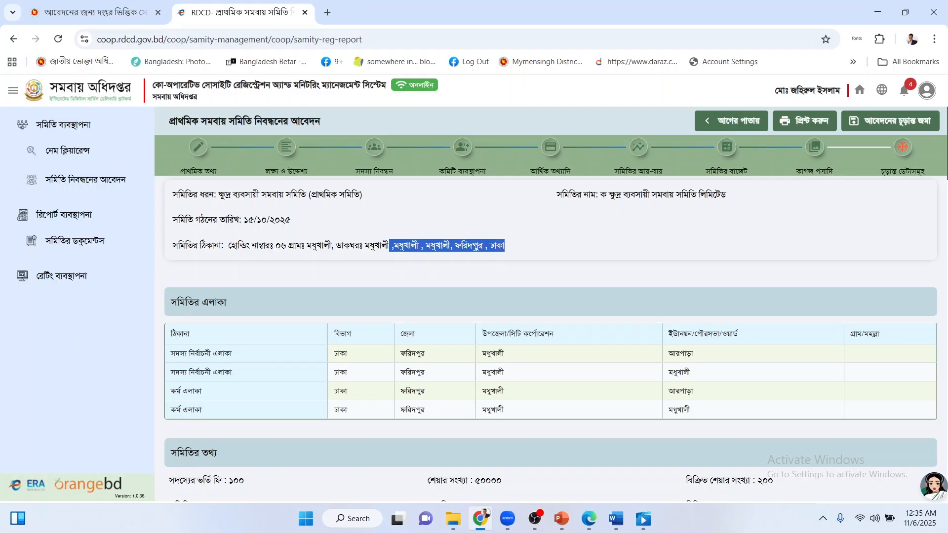
left_click(472, 246)
left_click_drag(431, 243, 511, 250)
left_click(543, 253)
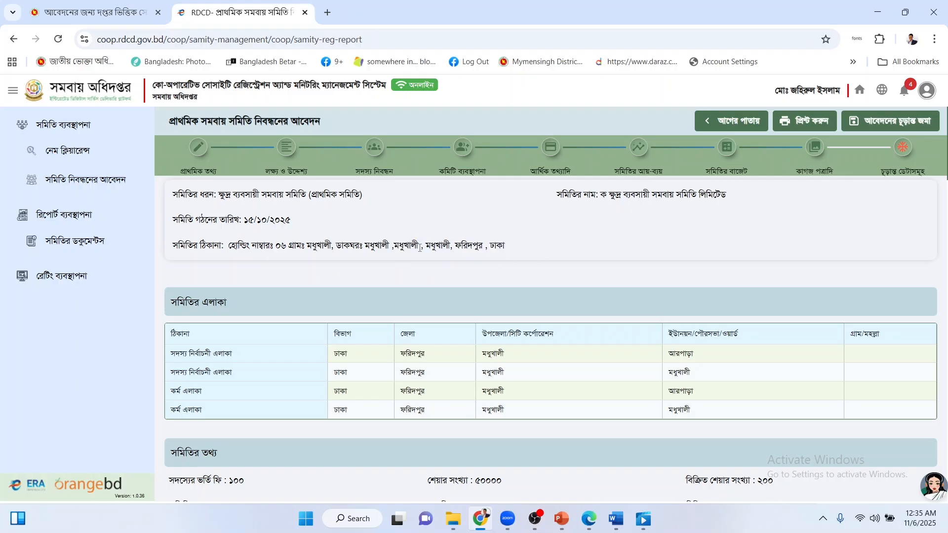
scroll(273, 297, "down", 1)
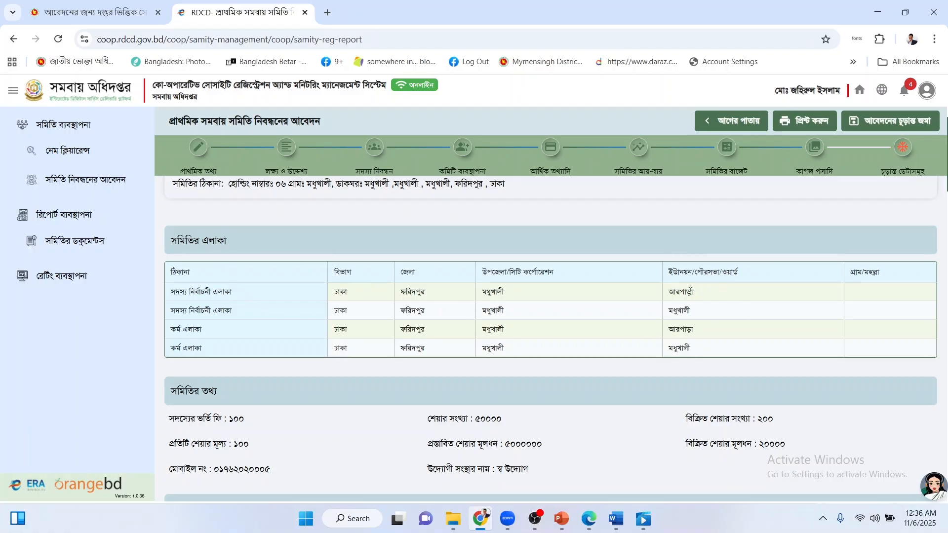
scroll(667, 304, "down", 2)
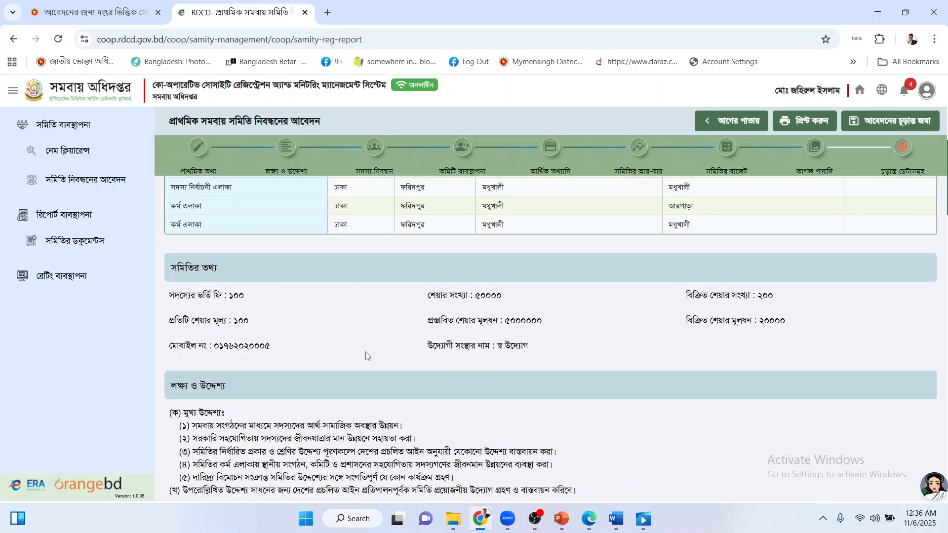
scroll(466, 323, "down", 2)
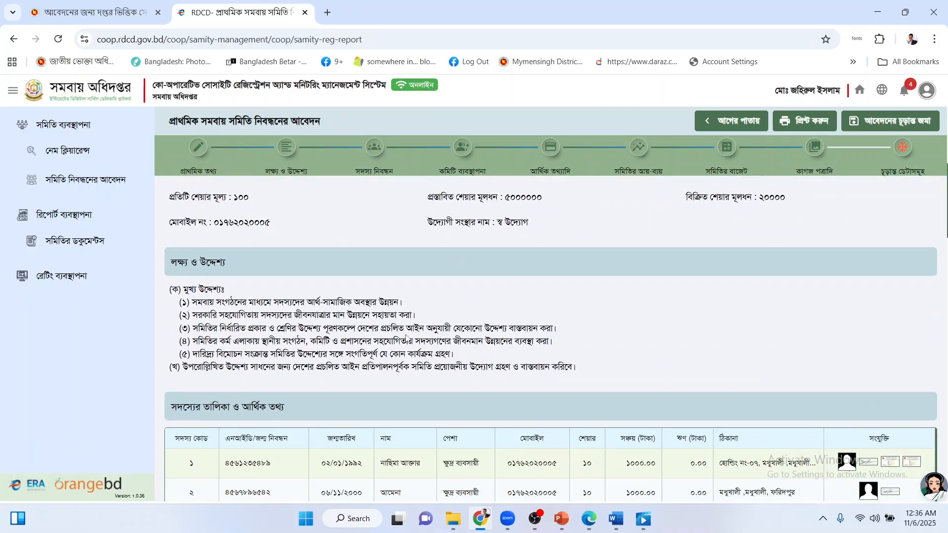
scroll(362, 326, "down", 2)
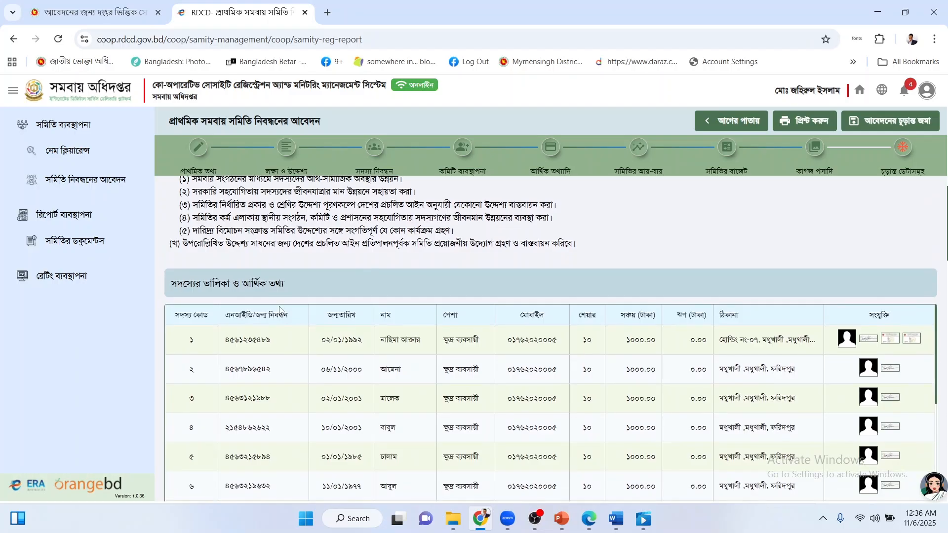
scroll(348, 330, "up", 2)
scroll(694, 256, "down", 2)
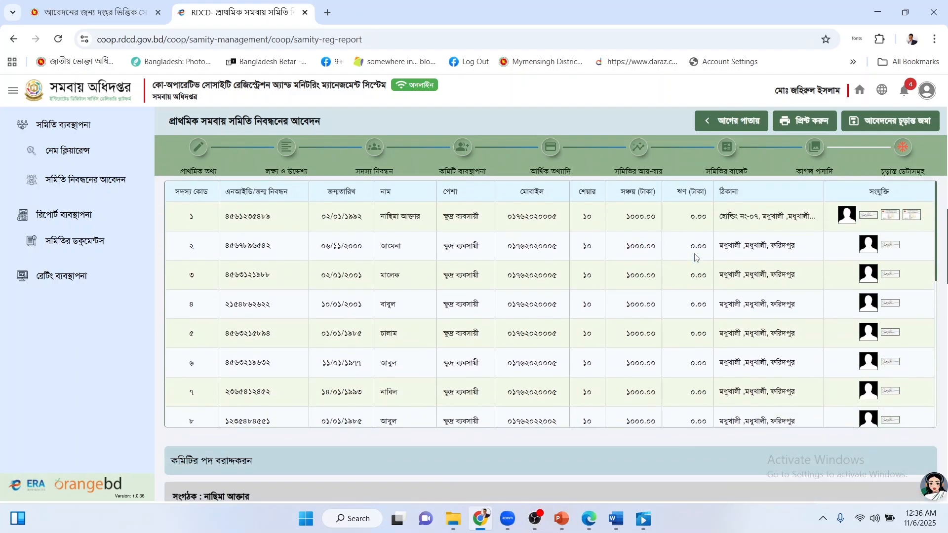
scroll(666, 281, "up", 3)
scroll(659, 292, "down", 2)
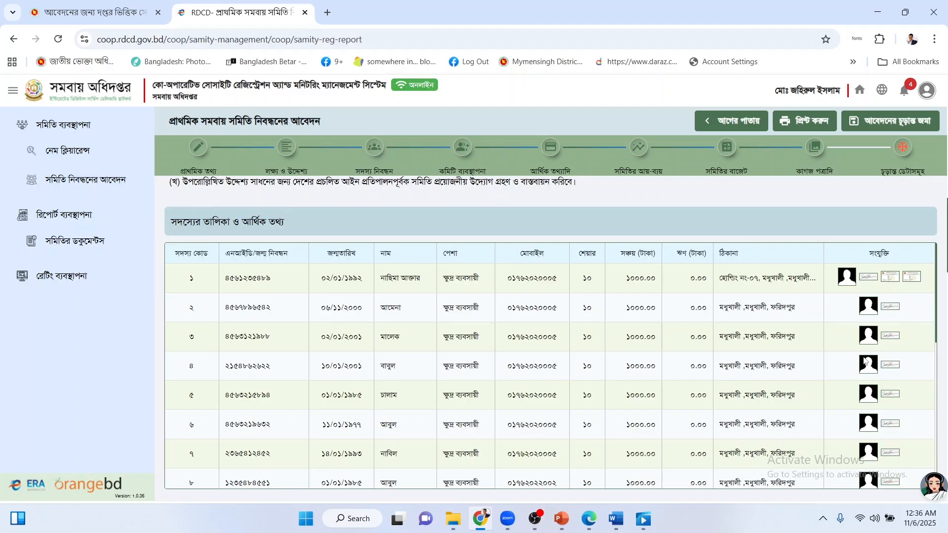
scroll(886, 308, "down", 6)
scroll(886, 318, "up", 6)
scroll(599, 335, "down", 3)
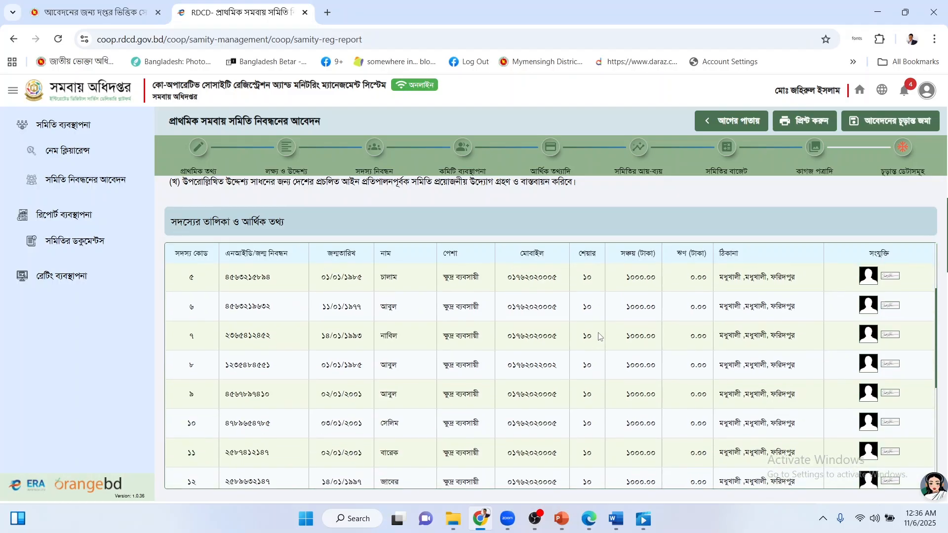
scroll(600, 336, "up", 3)
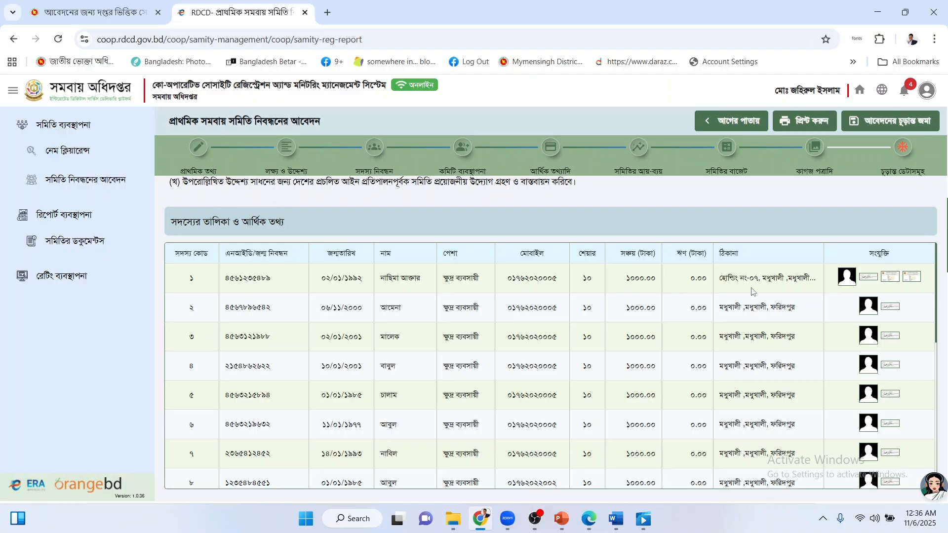
scroll(543, 362, "down", 8)
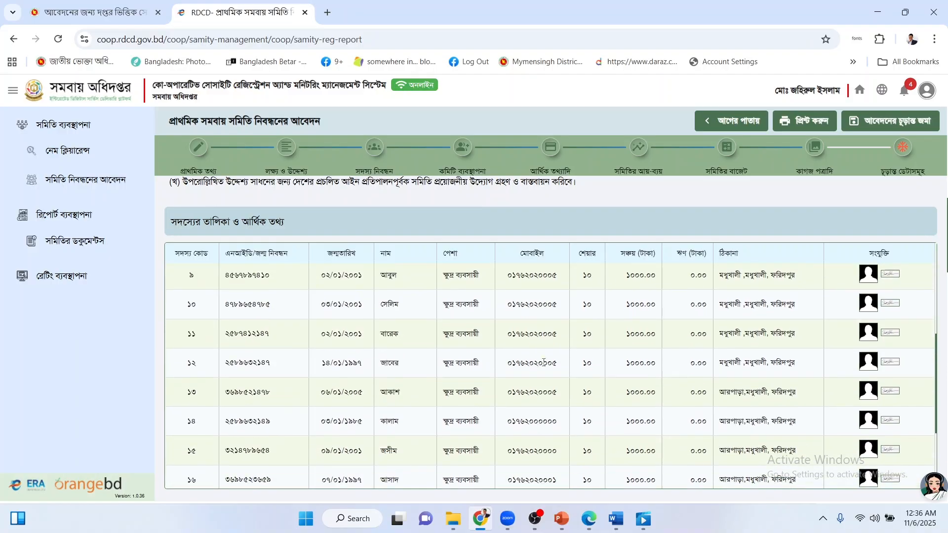
scroll(543, 363, "down", 2)
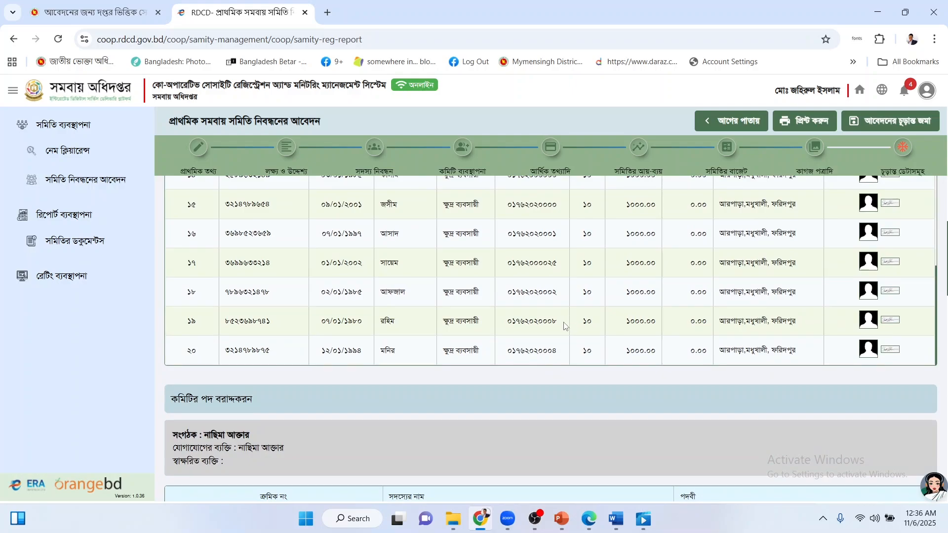
scroll(407, 366, "down", 2)
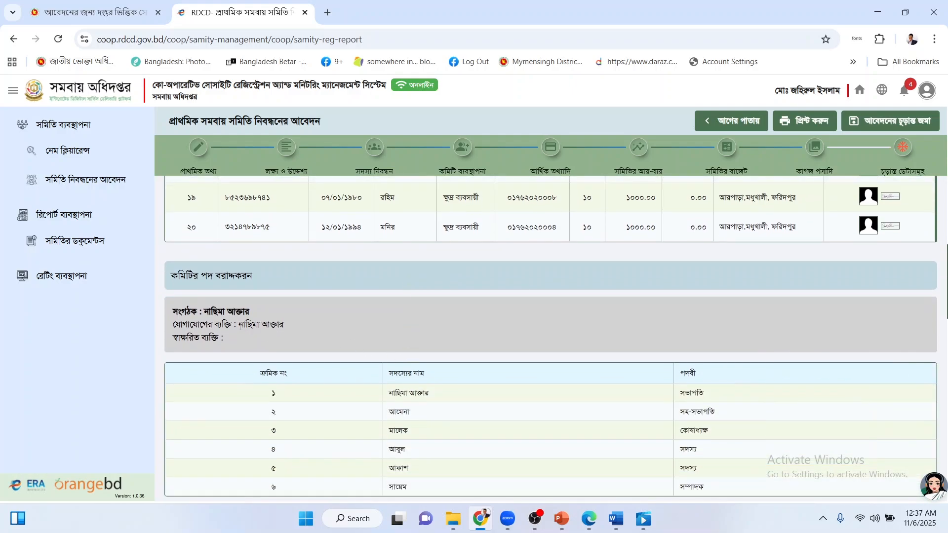
left_click_drag(244, 324, 309, 321)
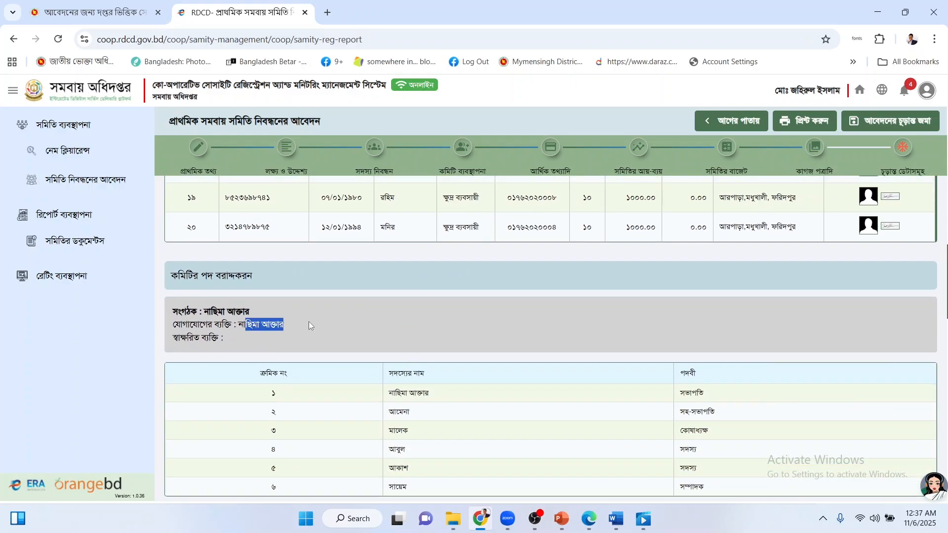
left_click(309, 321)
scroll(314, 336, "down", 1)
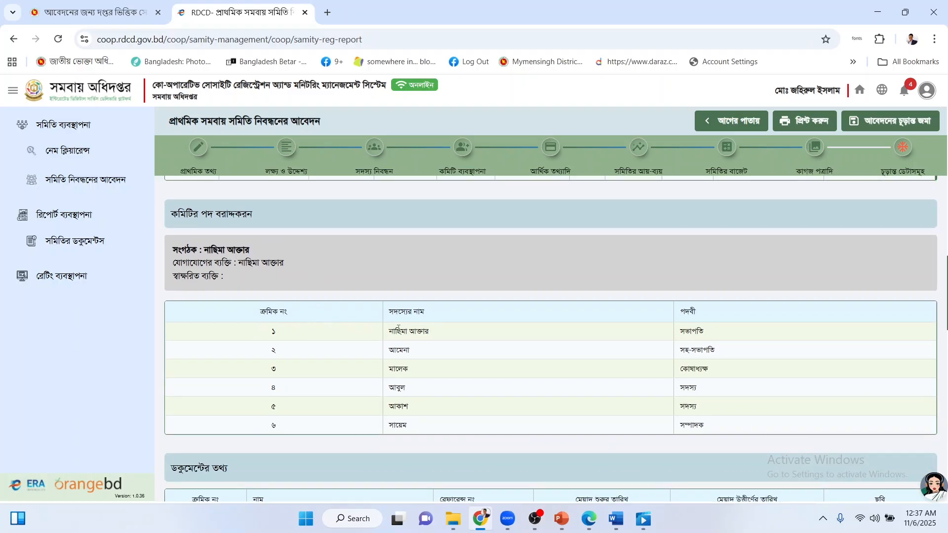
left_click_drag(398, 328, 703, 427)
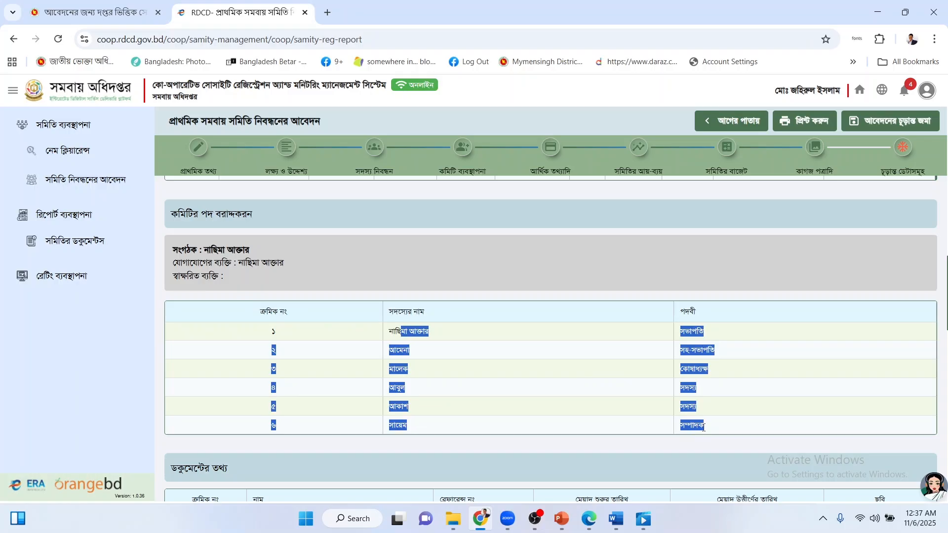
left_click(703, 427)
scroll(638, 383, "down", 4)
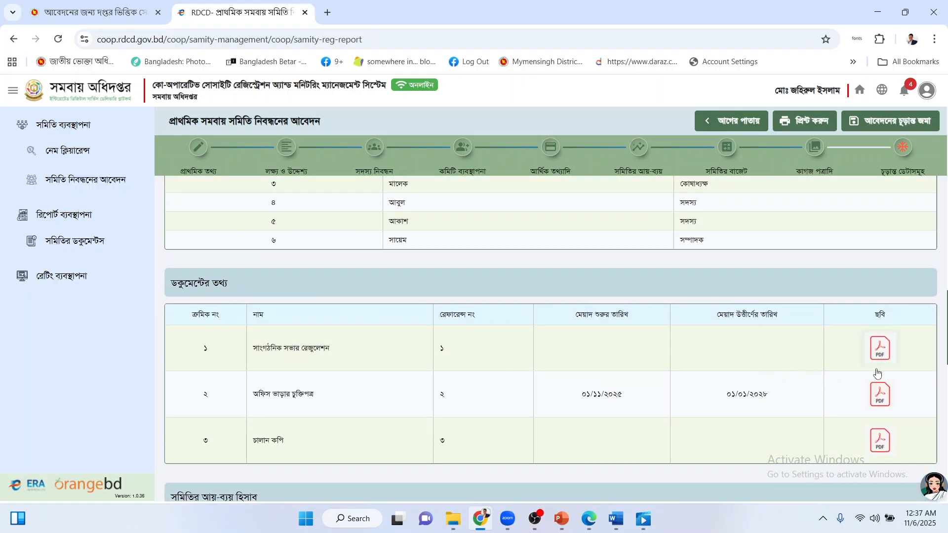
scroll(303, 299, "down", 3)
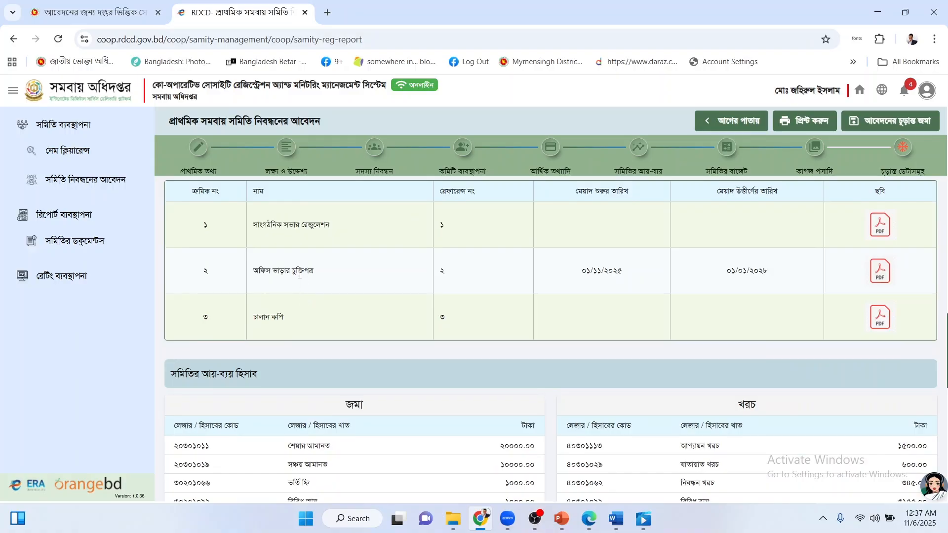
scroll(299, 274, "down", 4)
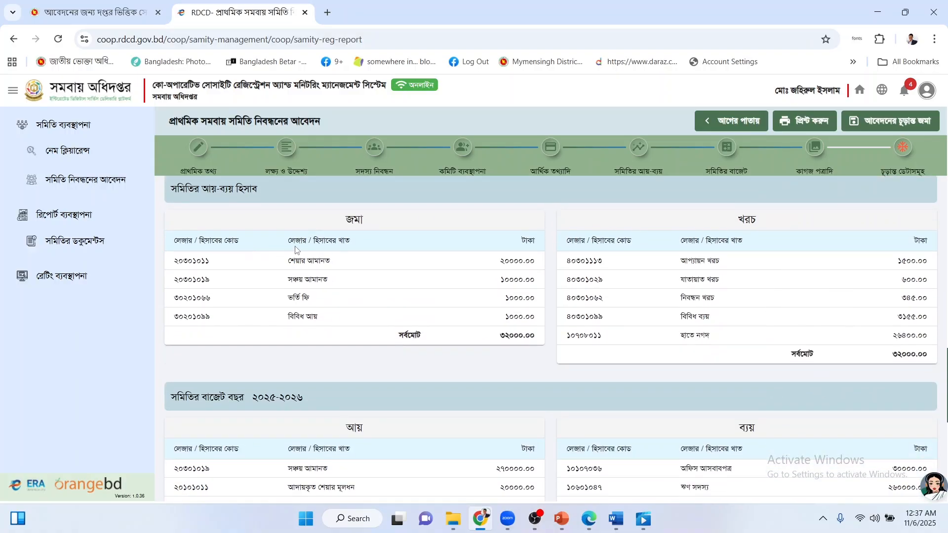
left_click_drag(303, 251, 610, 347)
left_click(610, 347)
scroll(511, 363, "down", 1)
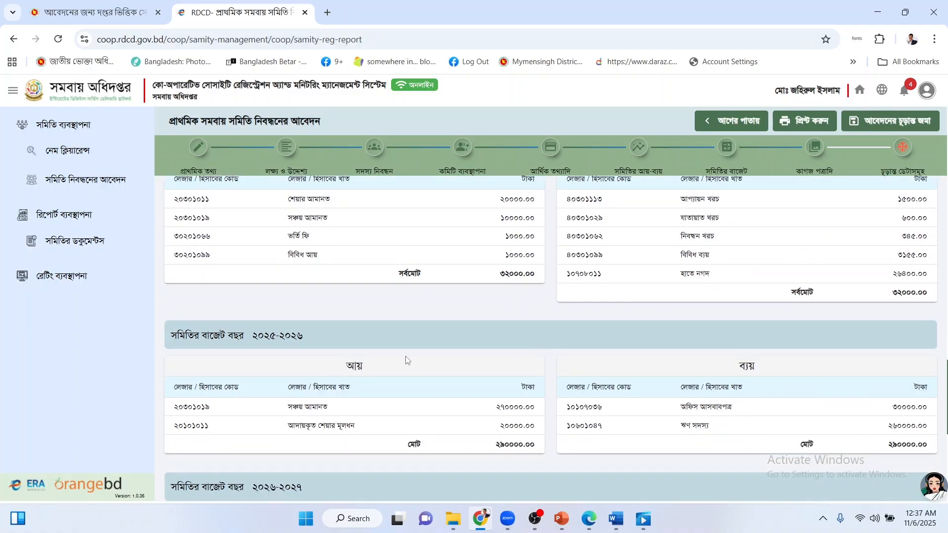
left_click_drag(254, 334, 311, 336)
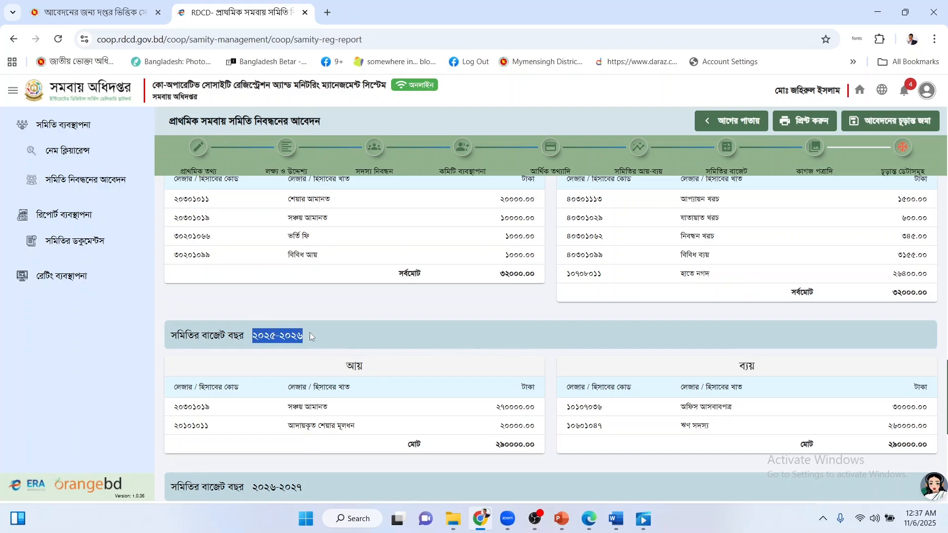
left_click(284, 337)
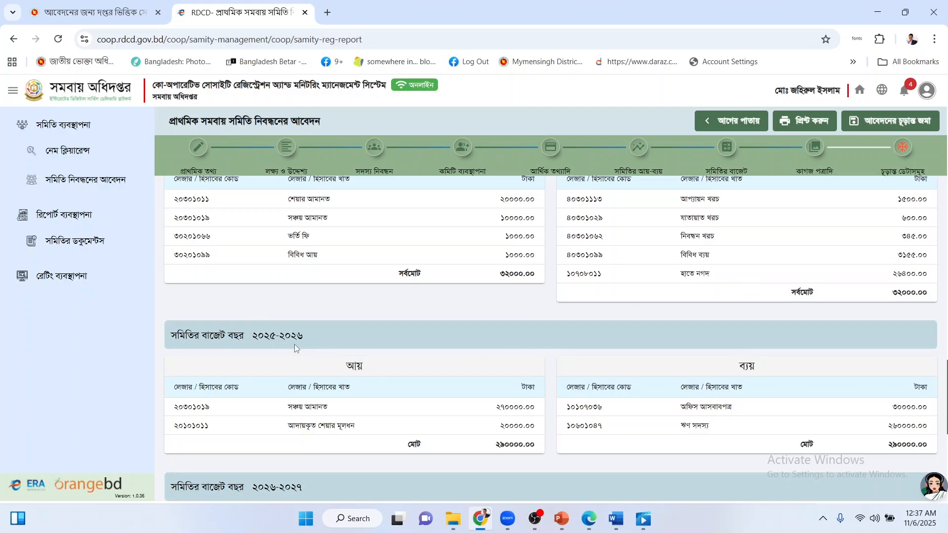
scroll(295, 348, "down", 1)
scroll(410, 382, "down", 2)
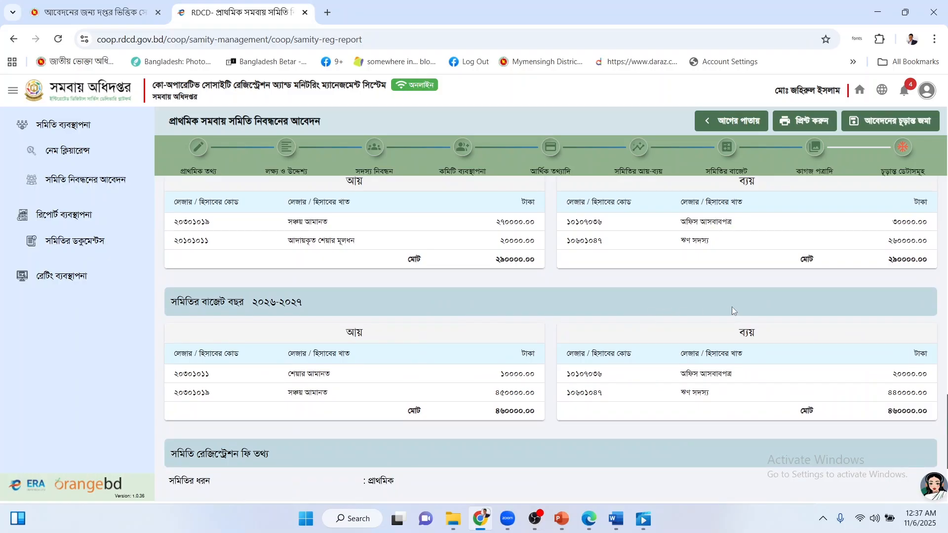
scroll(635, 335, "down", 2)
scroll(609, 339, "down", 1)
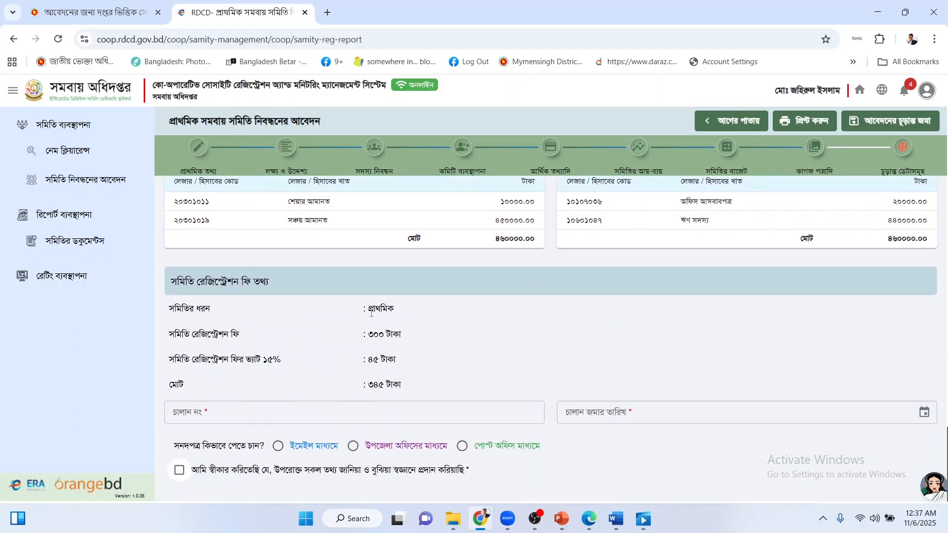
Check the society type প্রাথমিক and the registration fee on the report.
left_click_drag(371, 314, 401, 312)
left_click(401, 312)
left_click_drag(371, 338, 379, 336)
left_click(353, 362)
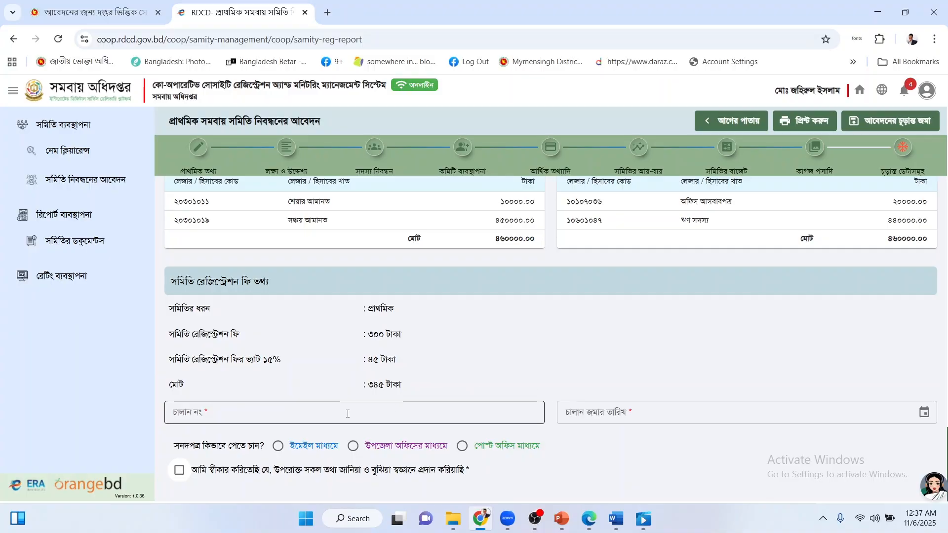
Enter the challan number, deposit date 01/11/2025, and delivery via উপজেলা অফিসের মাধ্যমে.
left_click(218, 410)
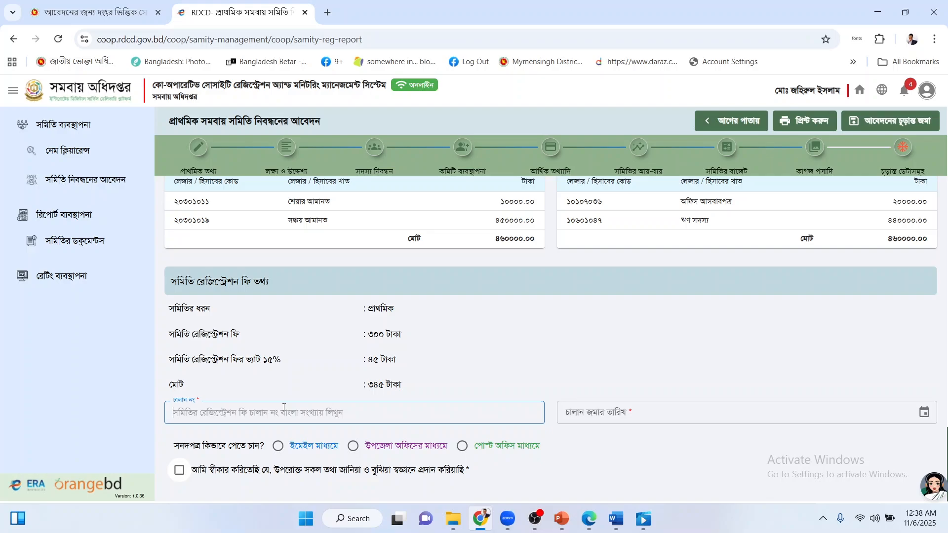
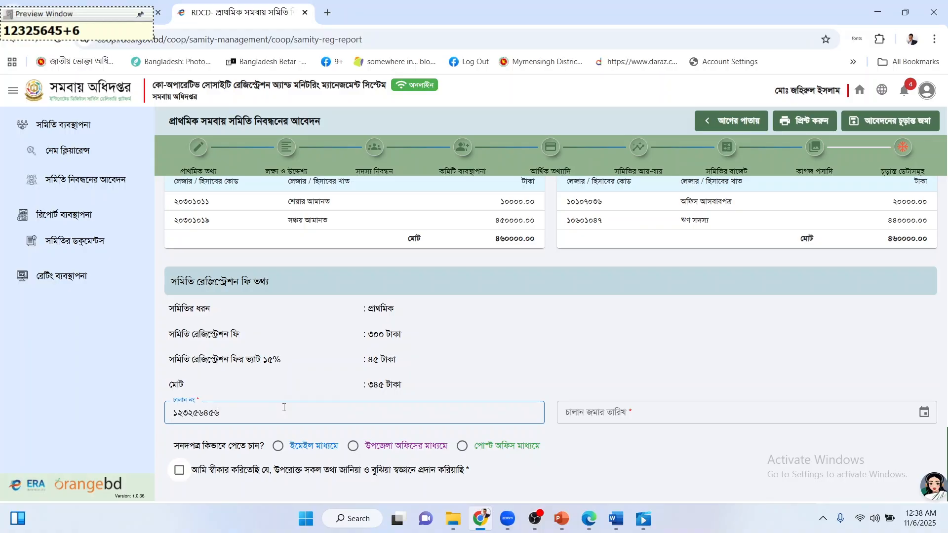
left_click(630, 410)
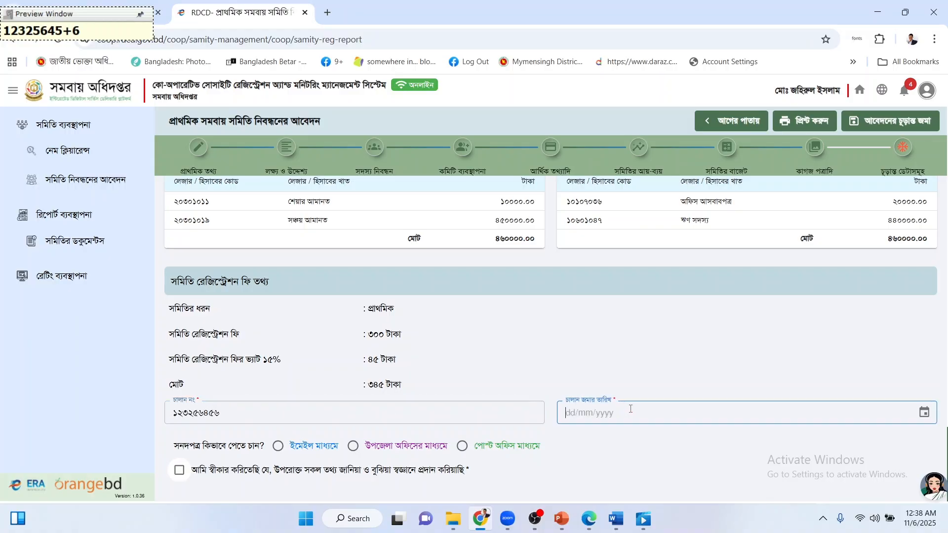
left_click(923, 411)
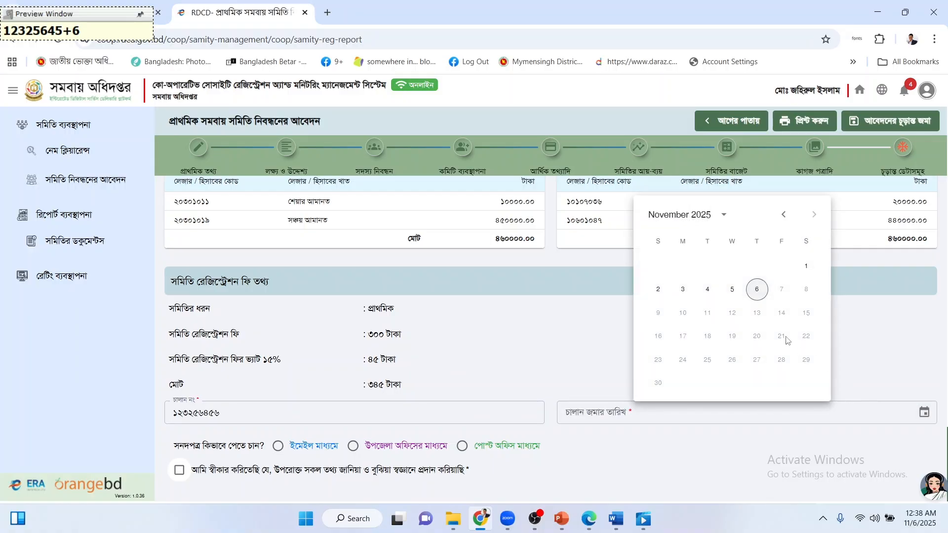
left_click(806, 267)
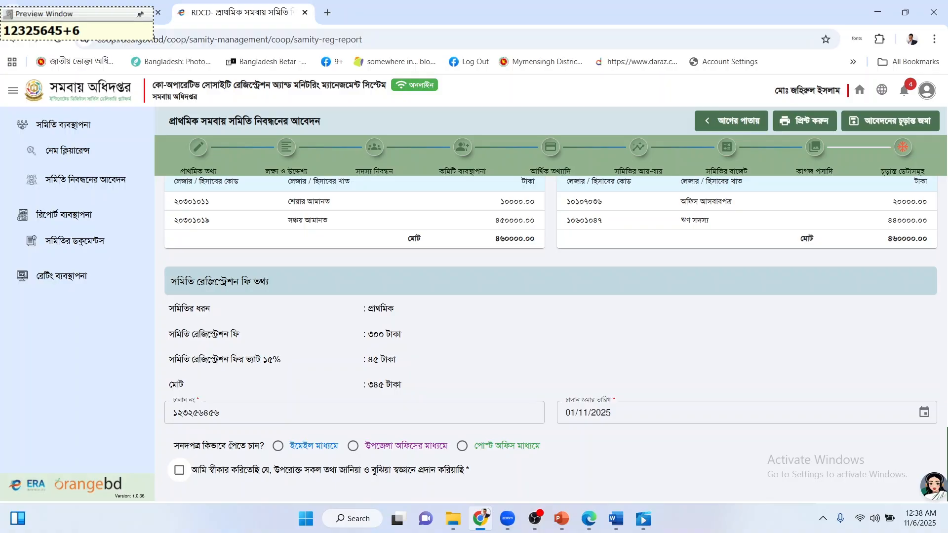
left_click(353, 445)
Tick the declaration checkbox and print the application report.
left_click(221, 475)
scroll(712, 211, "up", 10)
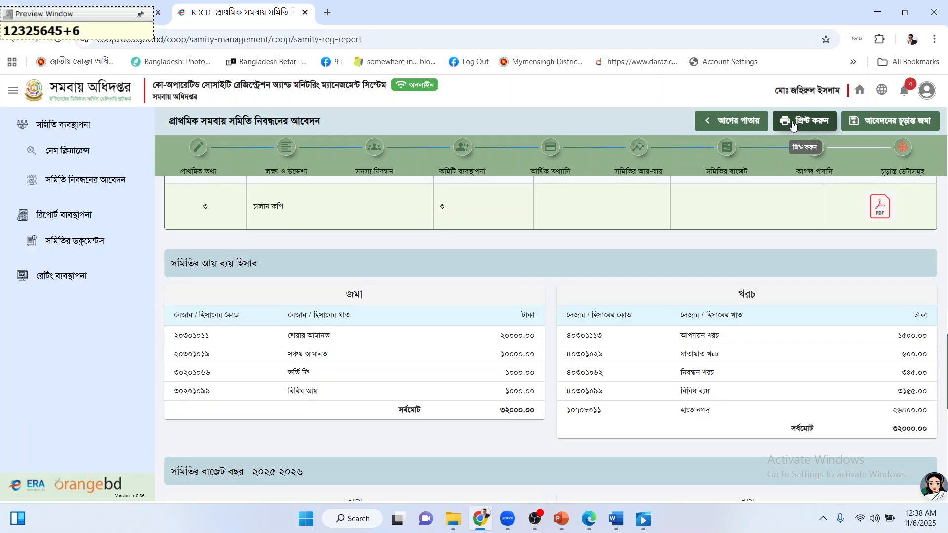
left_click(791, 123)
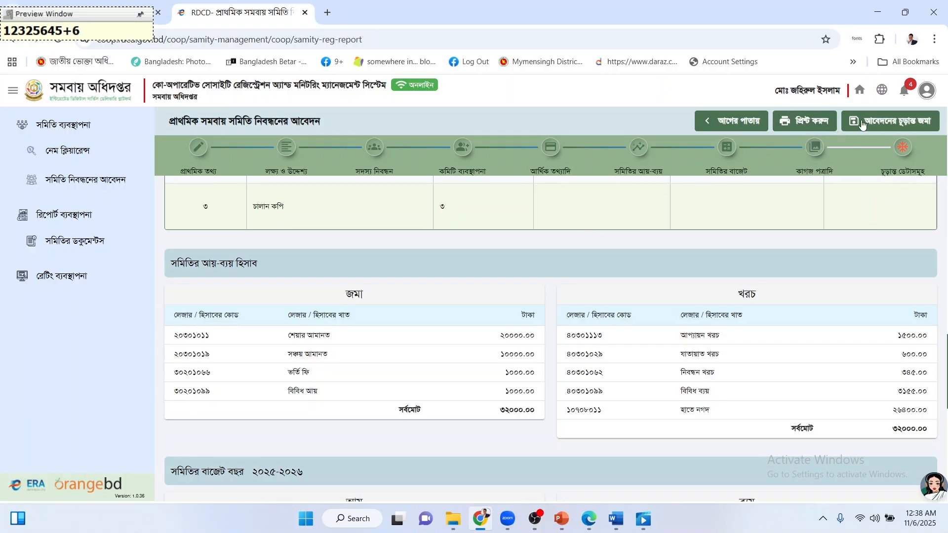
Look over the report and submit the application with আবেদনের চূড়ান্ত জমা.
scroll(715, 281, "down", 8)
scroll(715, 280, "up", 8)
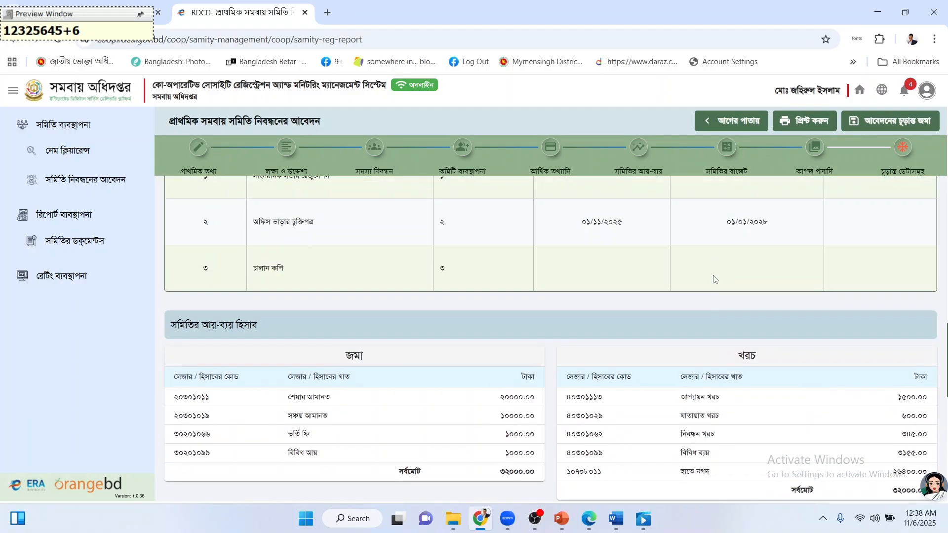
scroll(647, 234, "down", 10)
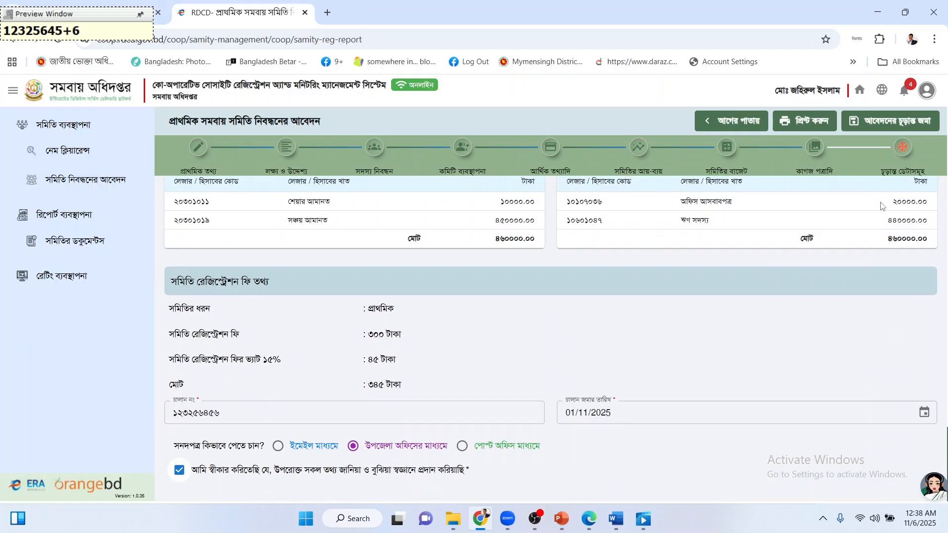
scroll(881, 203, "up", 10)
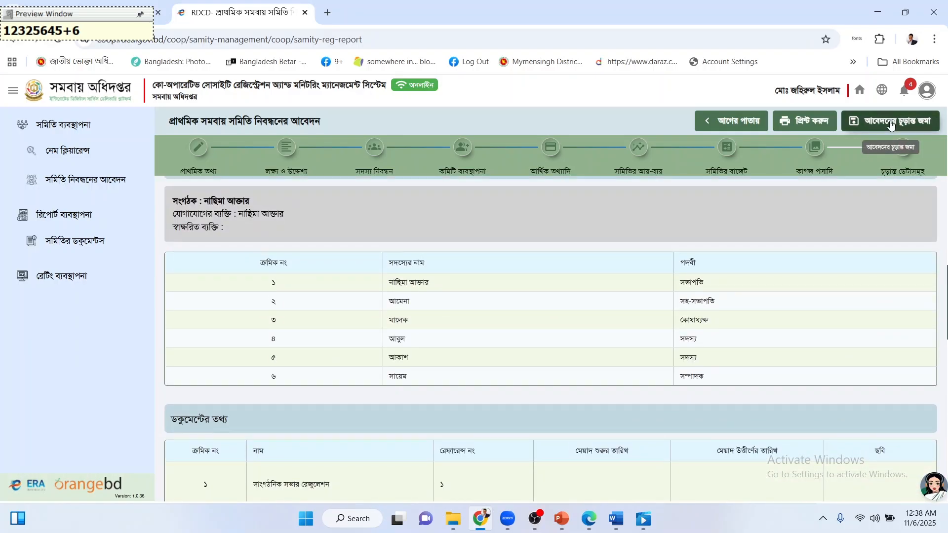
scroll(739, 310, "up", 8)
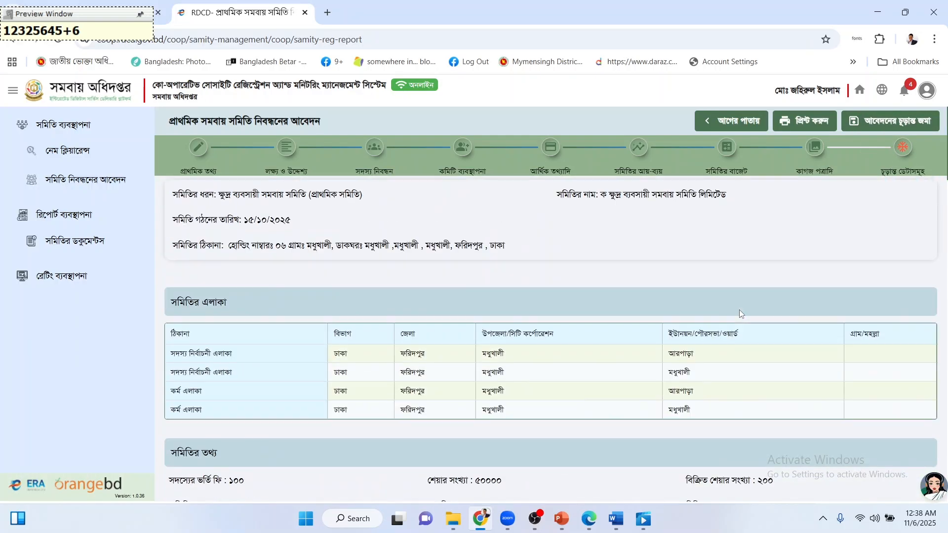
scroll(739, 312, "down", 10)
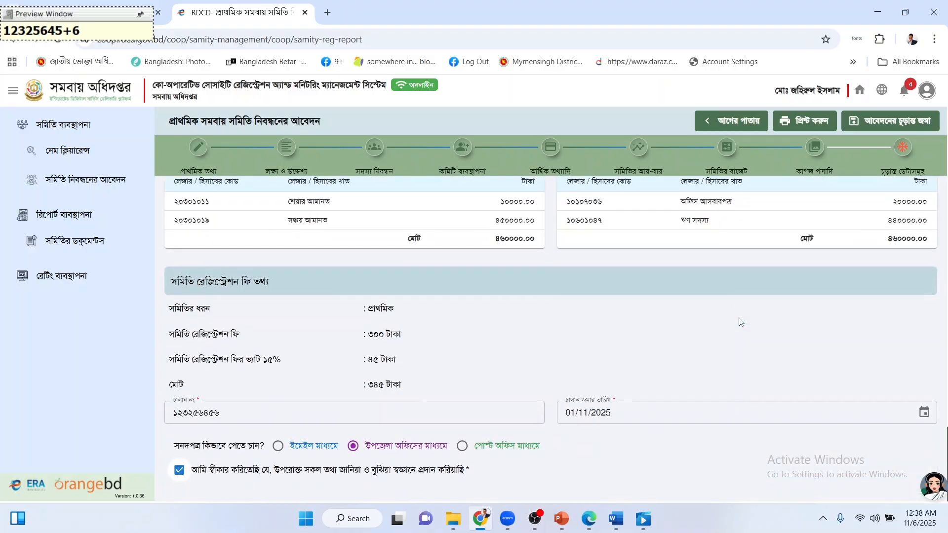
scroll(510, 337, "up", 9)
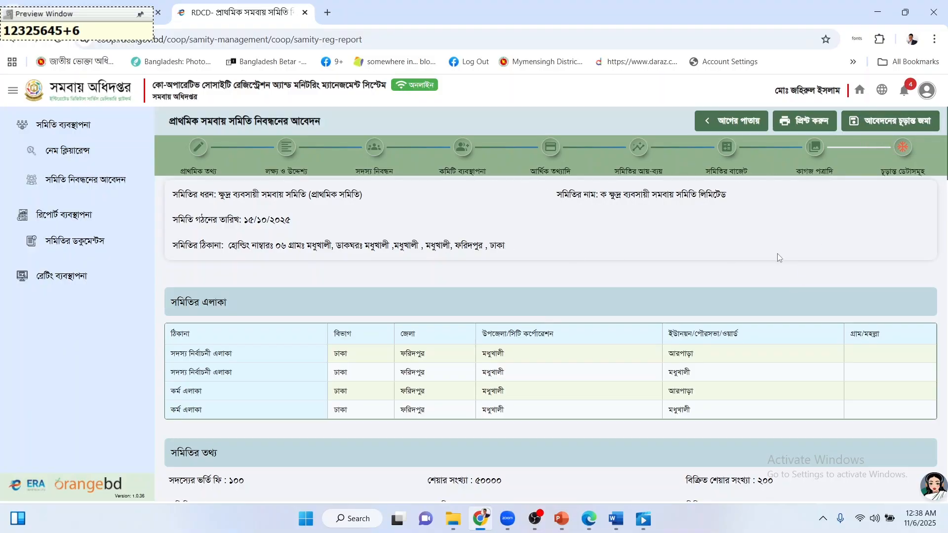
scroll(777, 253, "down", 5)
scroll(777, 253, "up", 5)
left_click(889, 119)
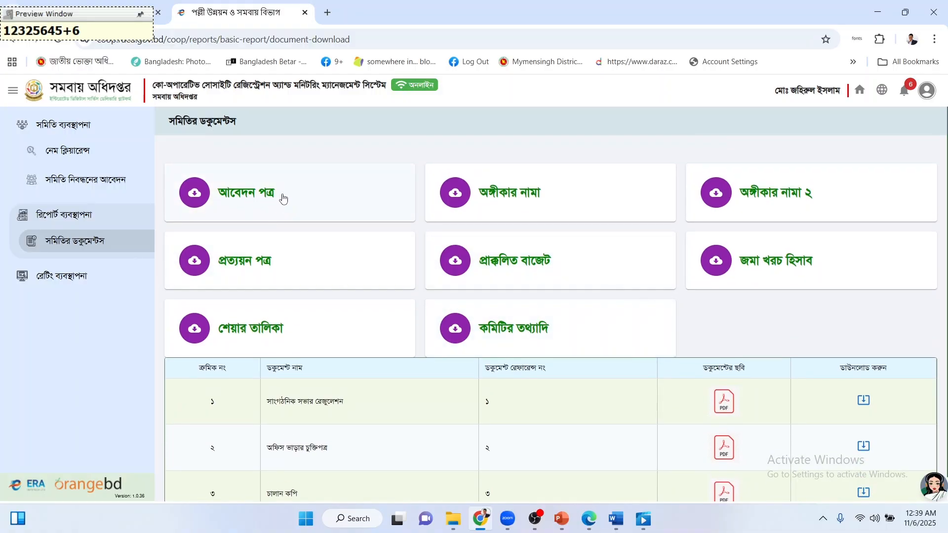
Open the application, both commitment letters and প্রত্যয়ন পত্র PDFs, viewing 2.5_DepositWithdrawCertificate.
left_click(317, 198)
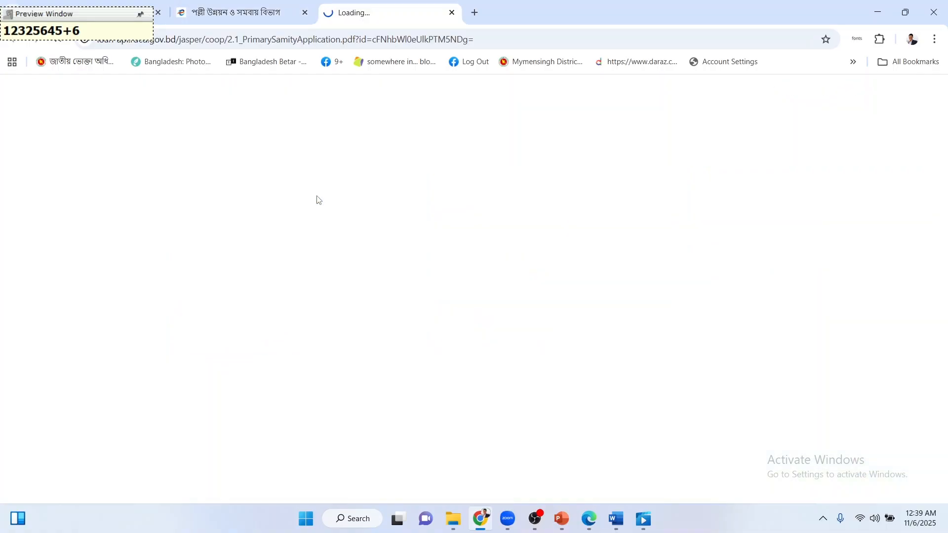
left_click(251, 14)
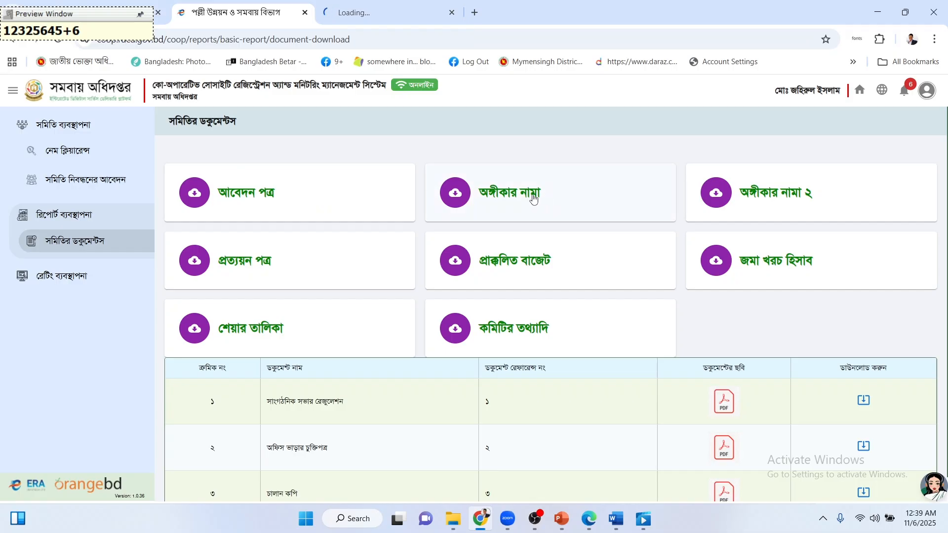
left_click(533, 199)
left_click(286, 13)
left_click(770, 201)
left_click(253, 15)
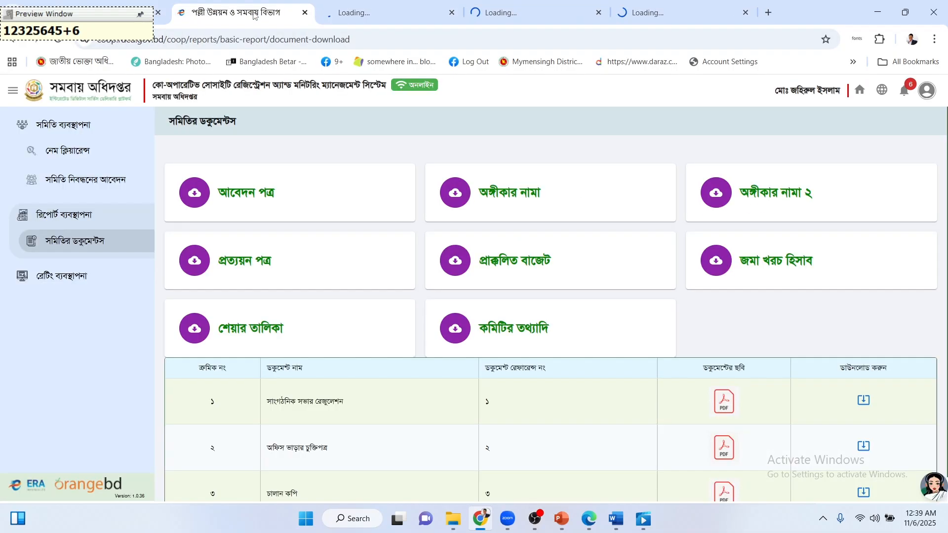
left_click(257, 258)
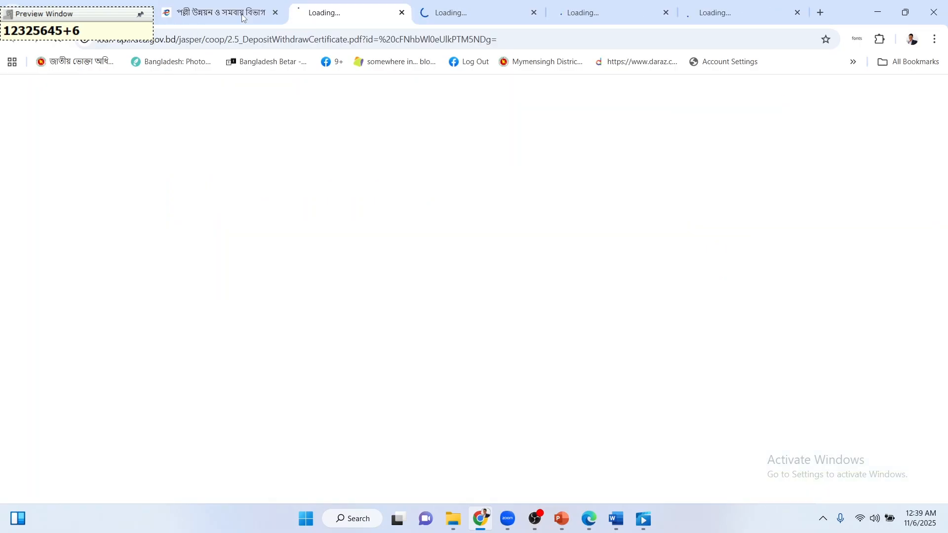
left_click(242, 15)
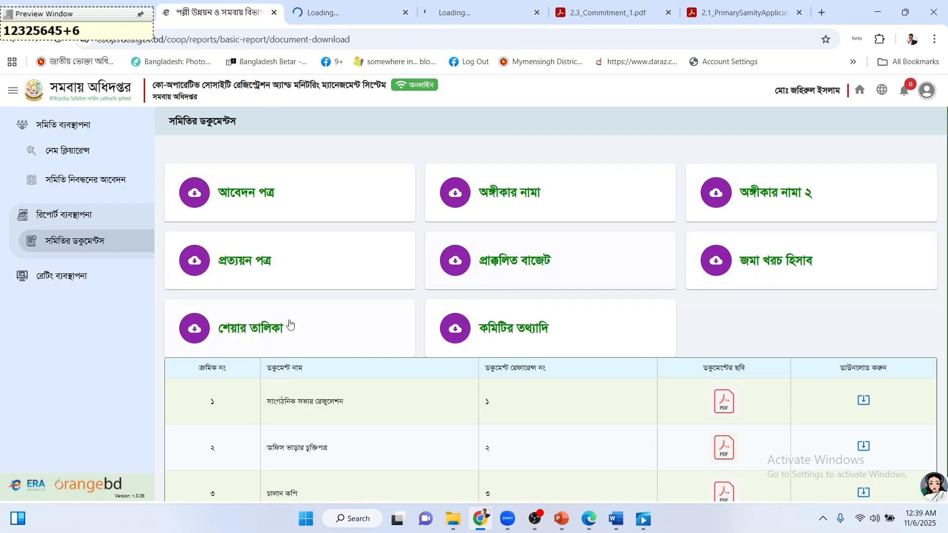
scroll(523, 360, "down", 1)
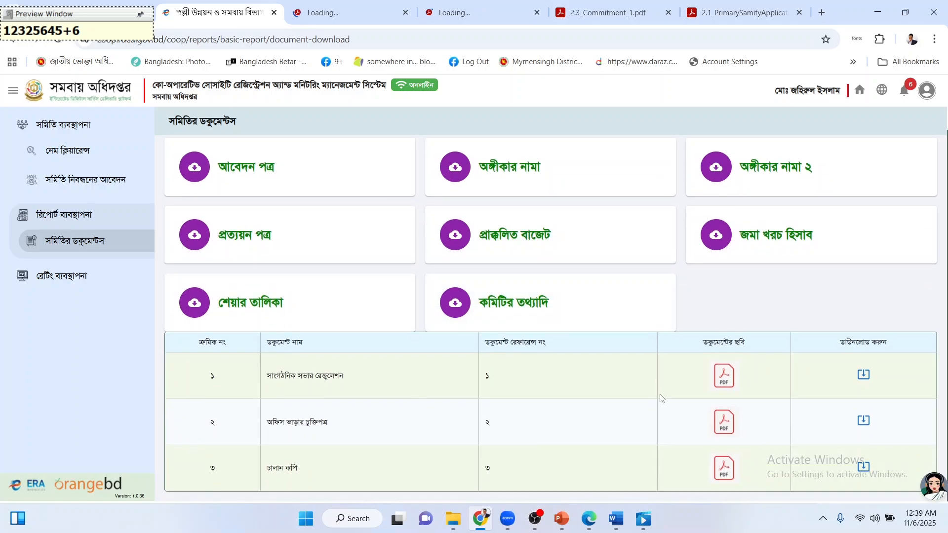
scroll(624, 370, "up", 1)
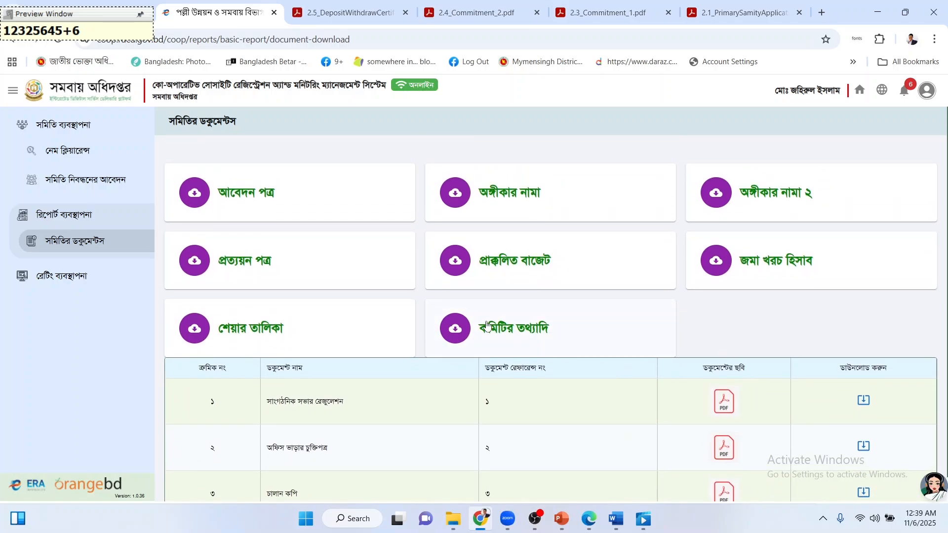
left_click(354, 7)
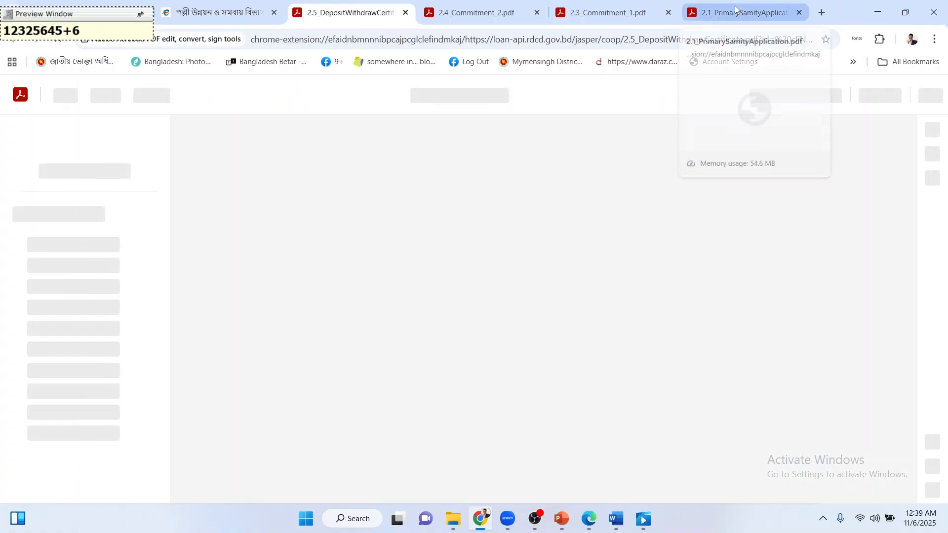
Switch among the generated PDF tabs, settling on 2.1_PrimarySamityApplication.
left_click(735, 9)
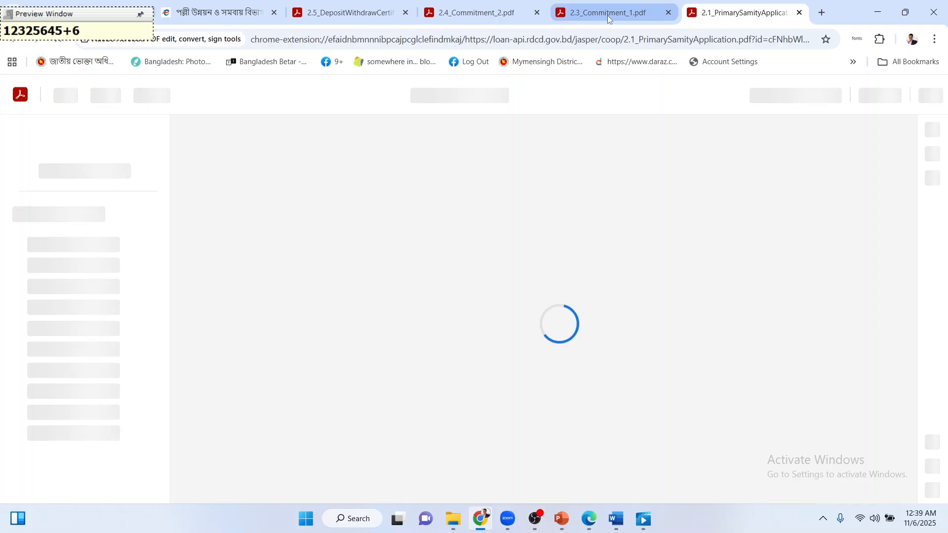
left_click(477, 18)
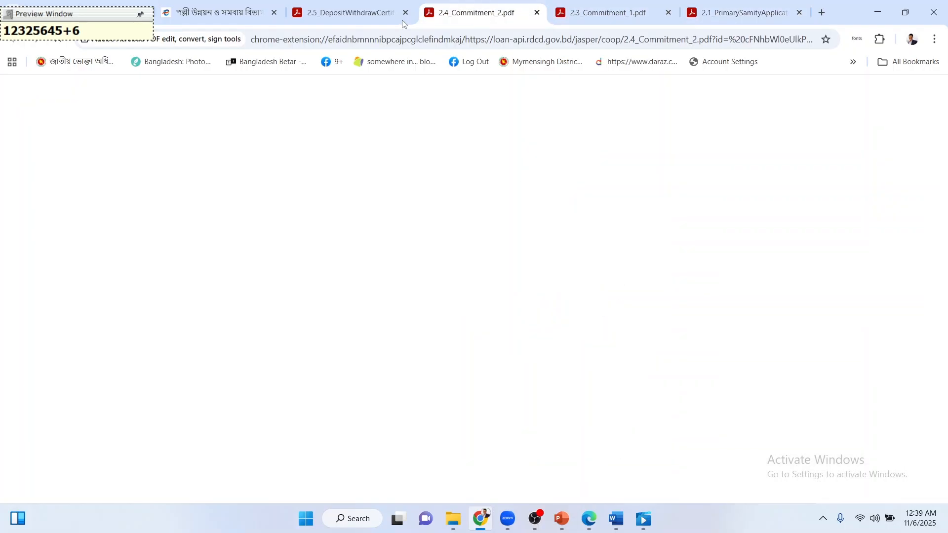
left_click(748, 3)
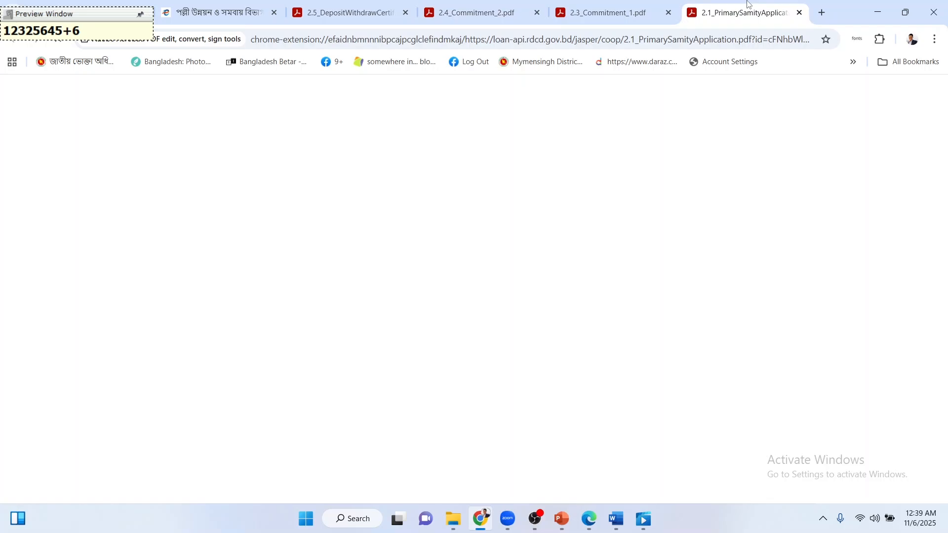
left_click(636, 6)
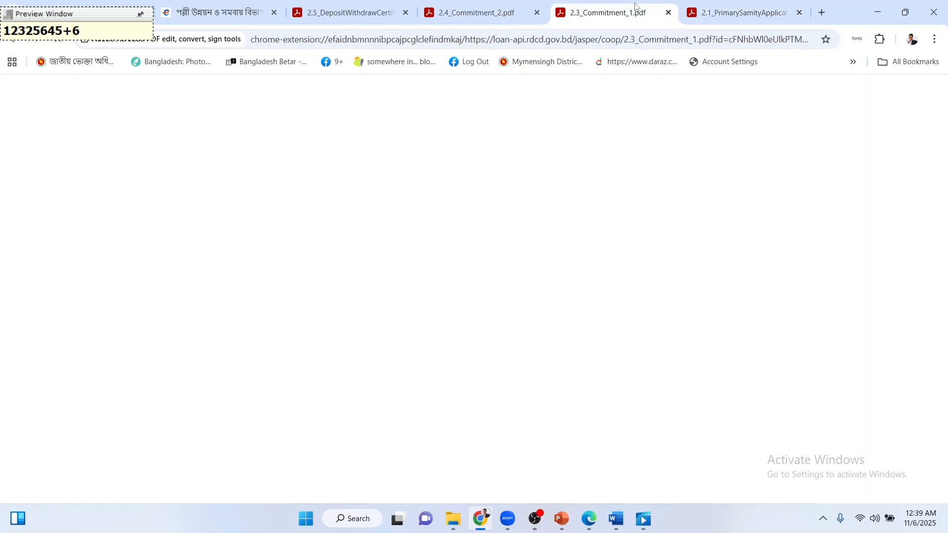
left_click(709, 13)
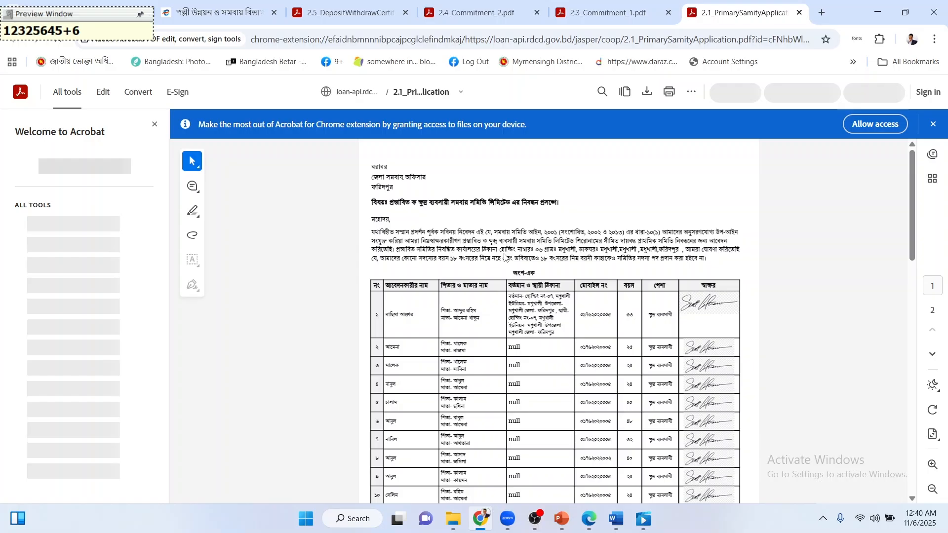
Review the application's pages 1–2 with the signed member table, then open 2.3_Commitment_1.pdf.
scroll(513, 254, "down", 3)
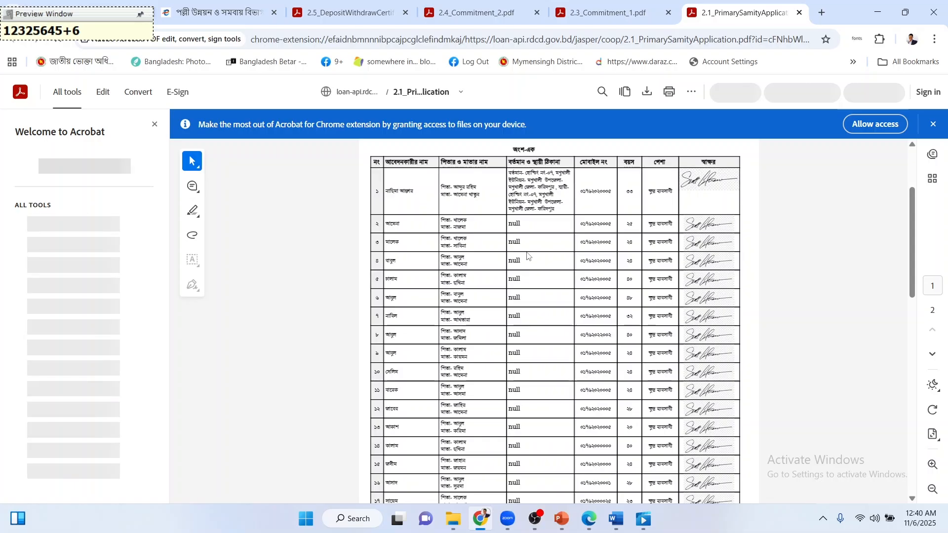
scroll(527, 255, "up", 3)
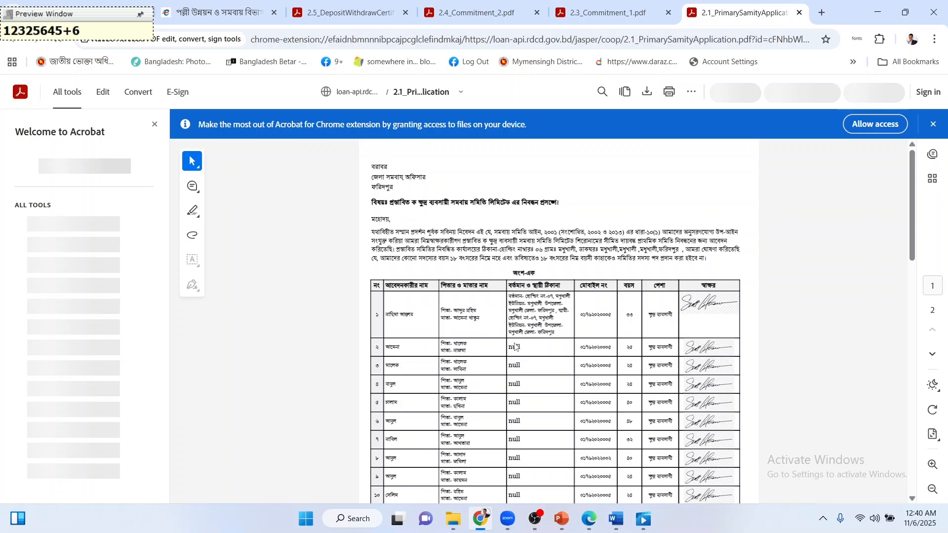
scroll(619, 285, "down", 15)
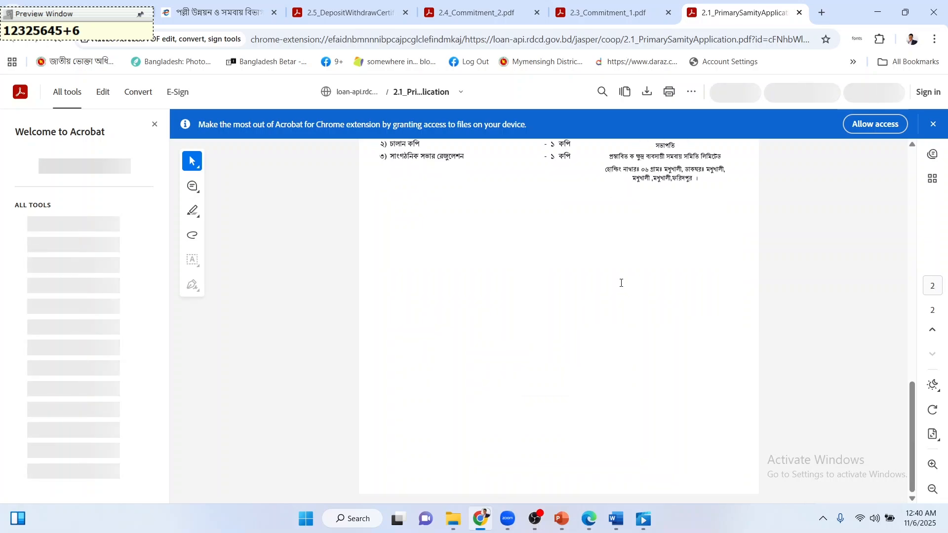
scroll(621, 283, "up", 3)
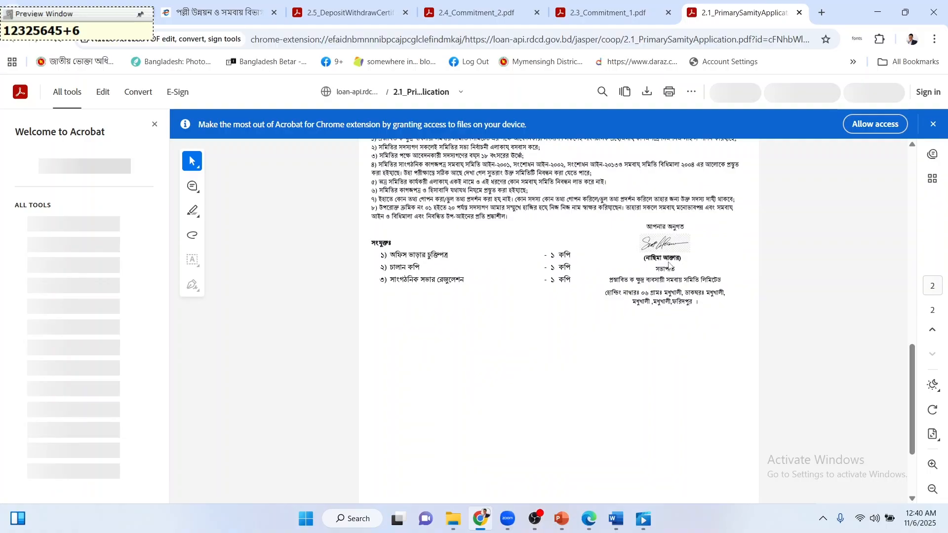
left_click(620, 15)
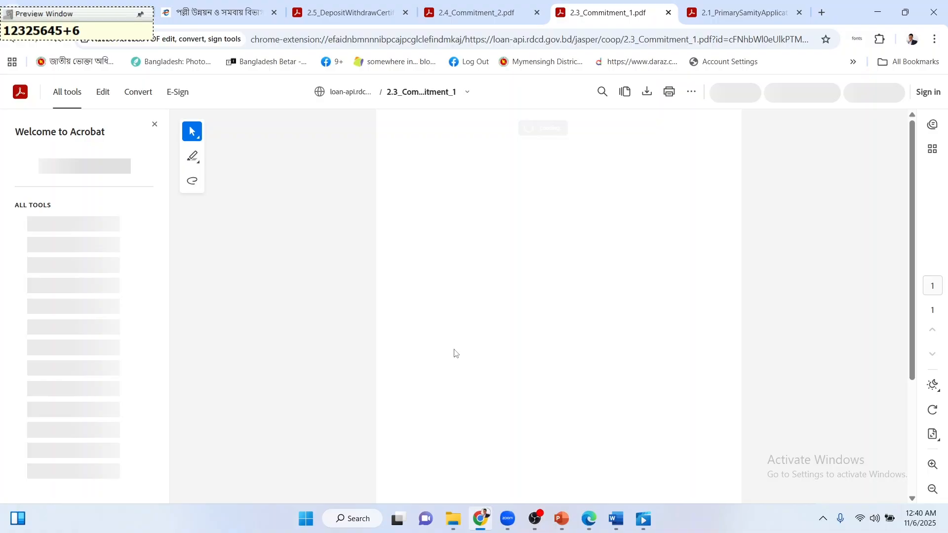
Close the 2.3_Commitment_1 and 2.1_PrimarySamityApplication PDF tabs.
left_click(484, 15)
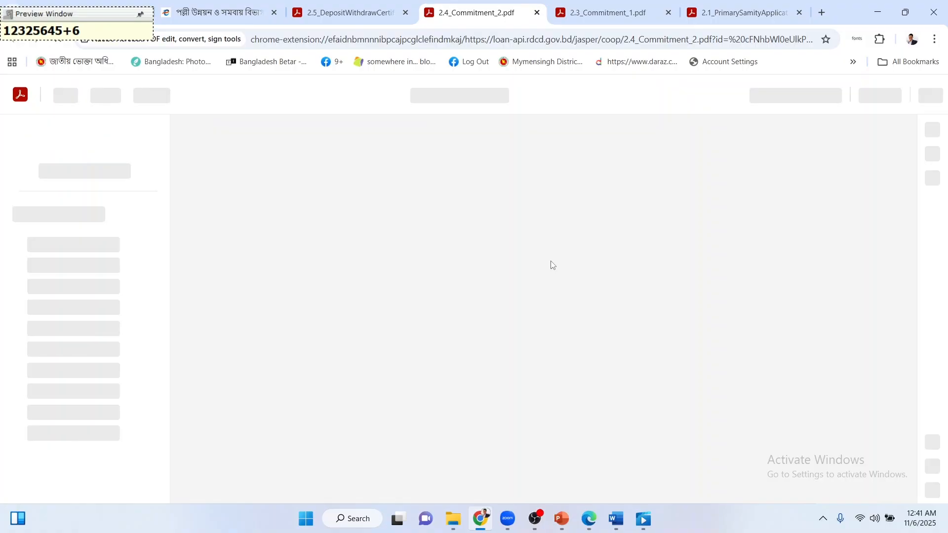
left_click(669, 13)
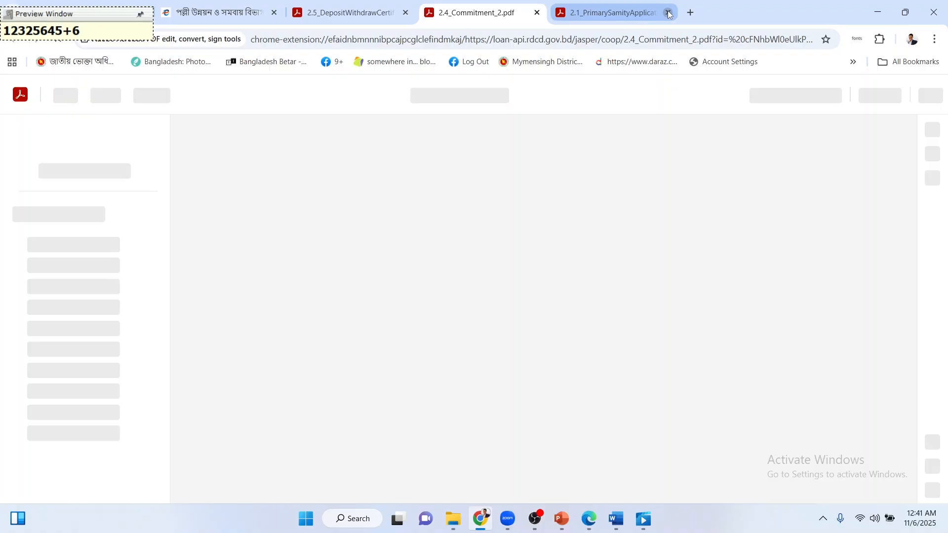
left_click(668, 14)
left_click(384, 14)
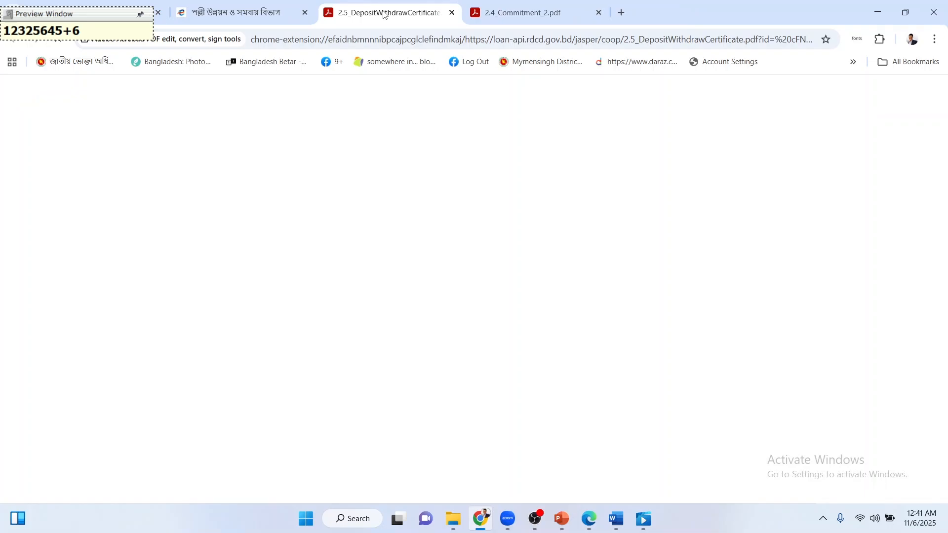
View 2.4_Commitment_2, then the 2.5_DepositWithdrawCertificate প্রত্যয়ন পত্র.
left_click(523, 13)
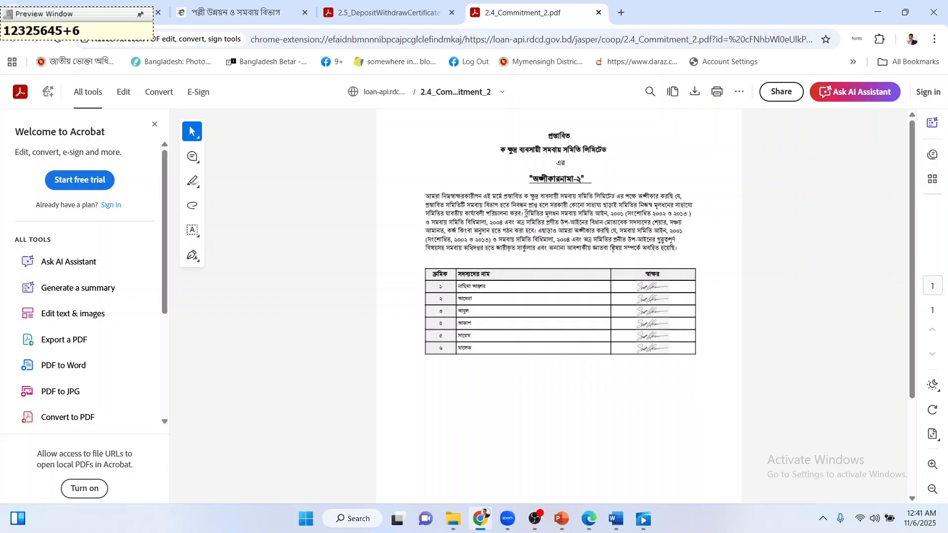
key("ctrl+shift+Tab")
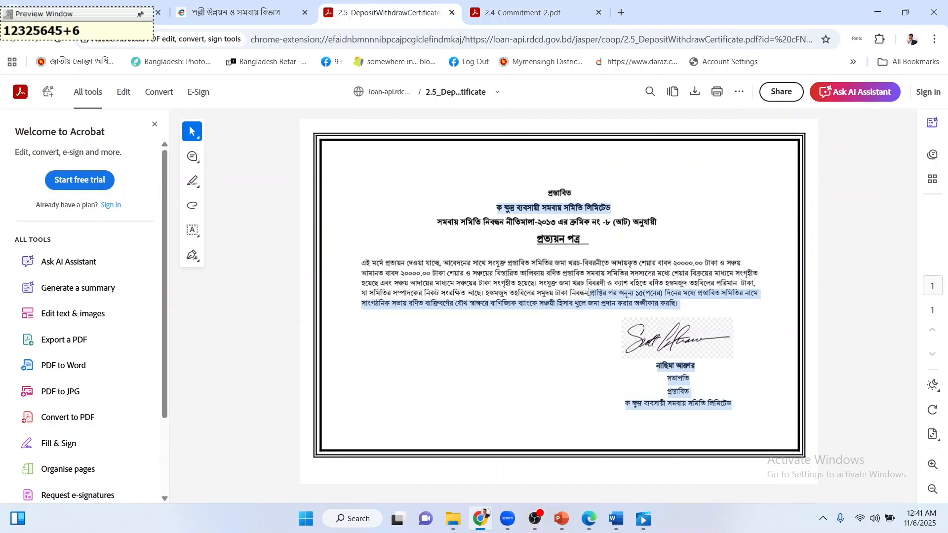
left_click(560, 294)
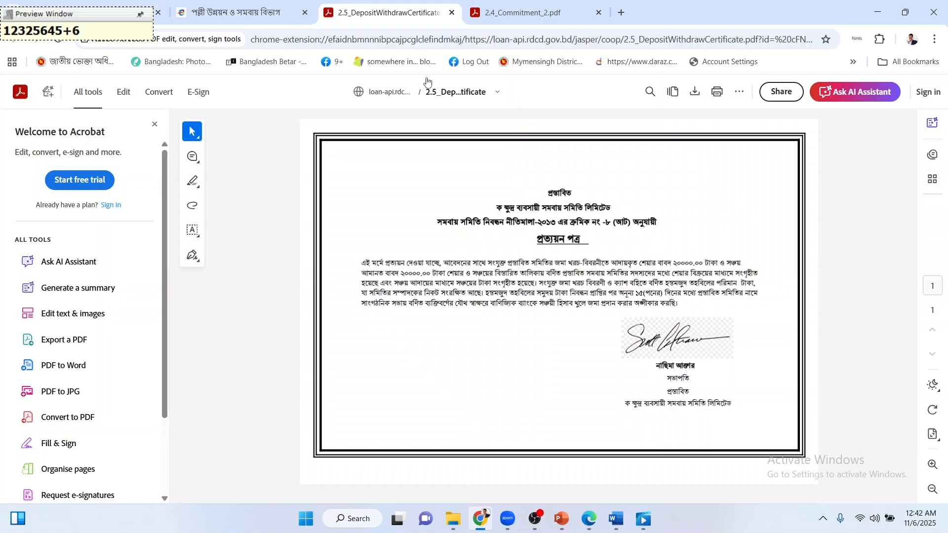
Close the deposit-withdraw certificate and 2.4_Commitment_2.pdf tabs and review the সমিতির ডকুমেন্টস page.
left_click(452, 14)
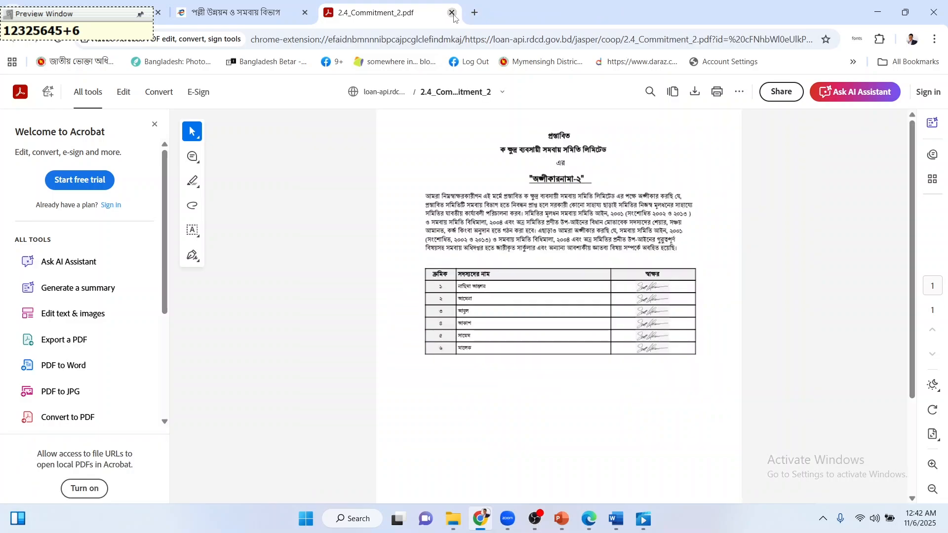
key("ctrl+w")
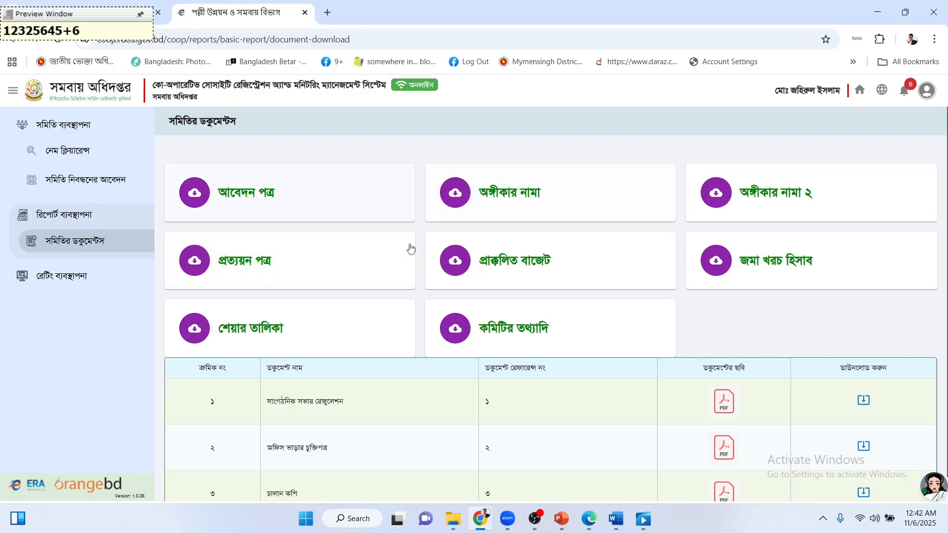
scroll(345, 259, "down", 1)
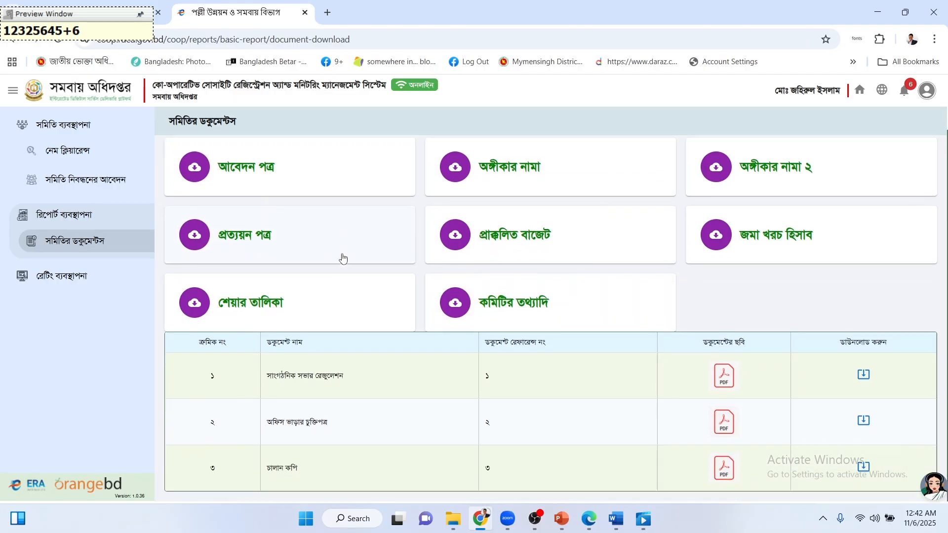
scroll(343, 259, "up", 1)
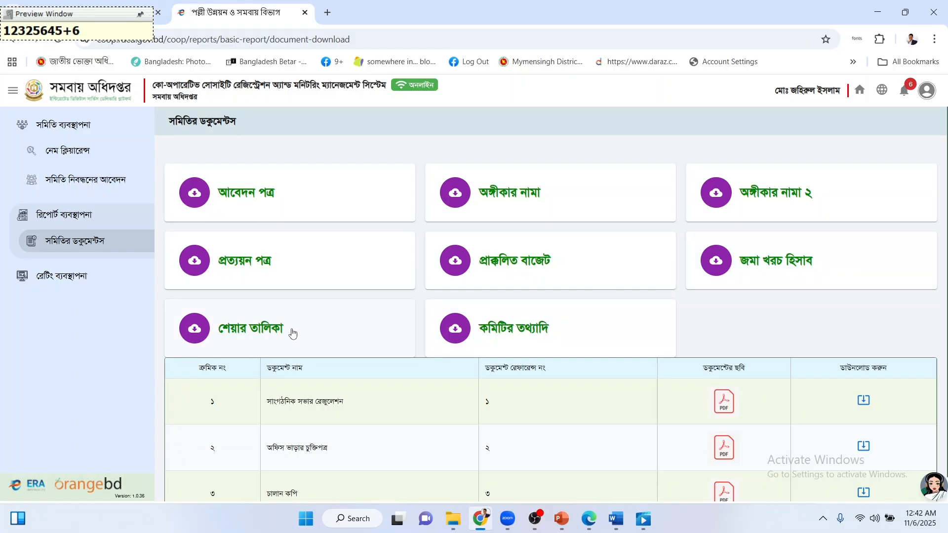
scroll(570, 329, "down", 1)
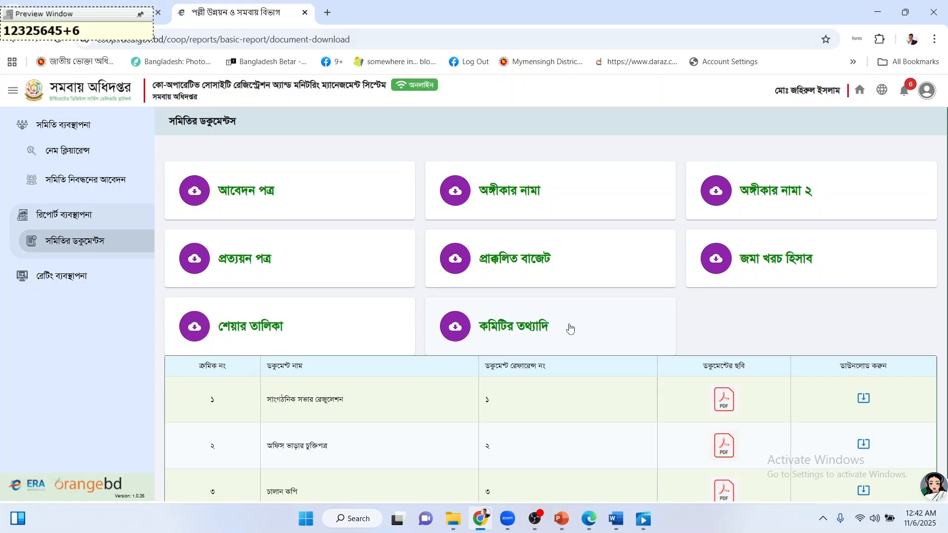
scroll(588, 327, "up", 1)
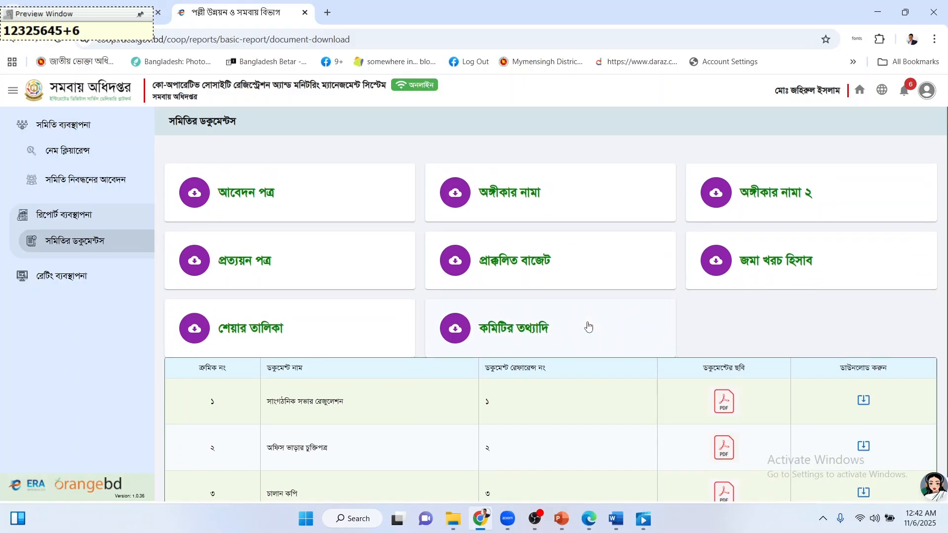